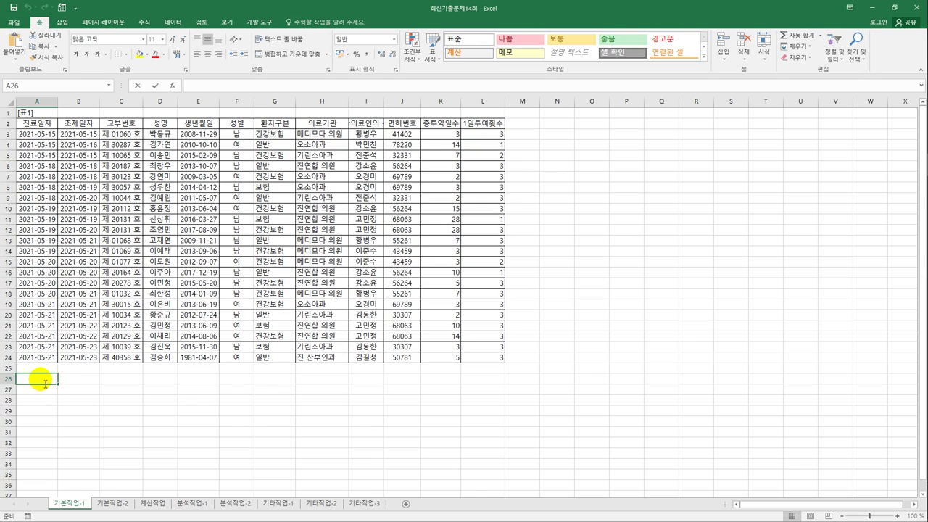
- Enter the heading 조건 in A26 and begin an AND formula in A27 with the test G3="건강보험"
type("조건")
key("Return")
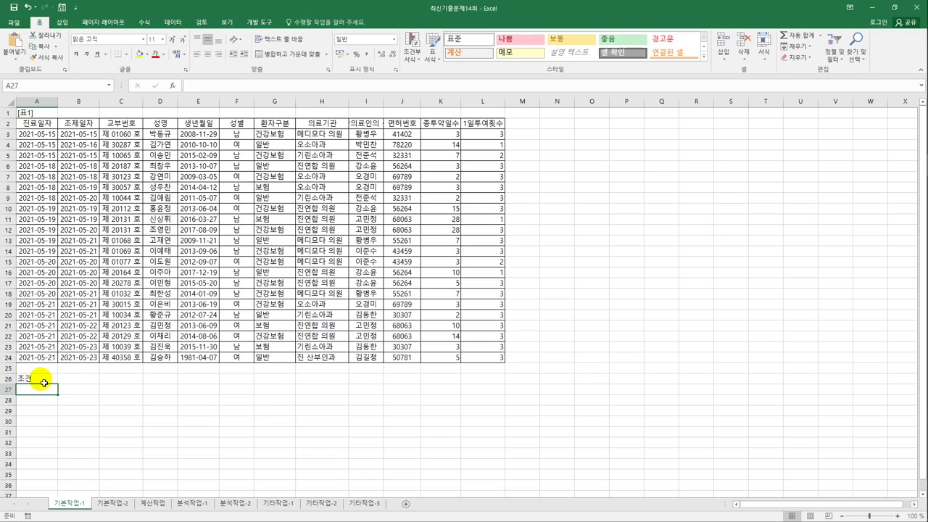
type("=")
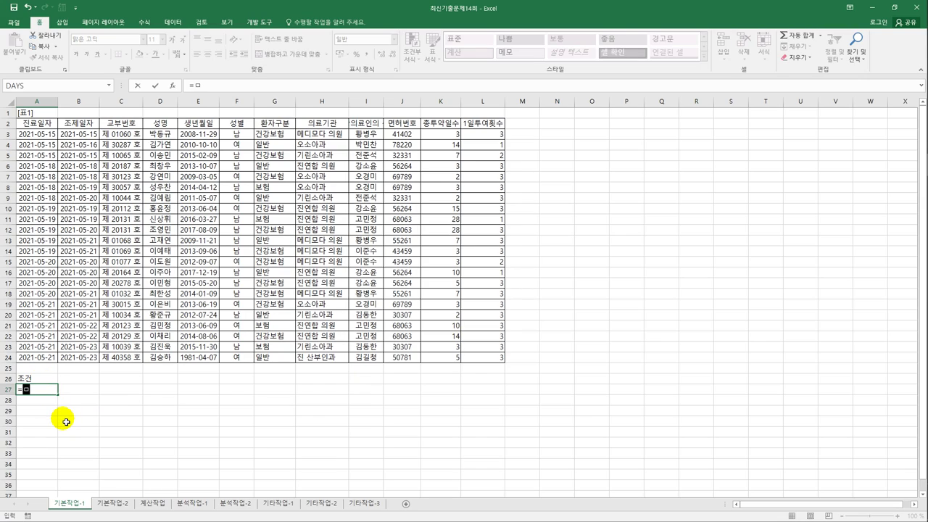
type("and(")
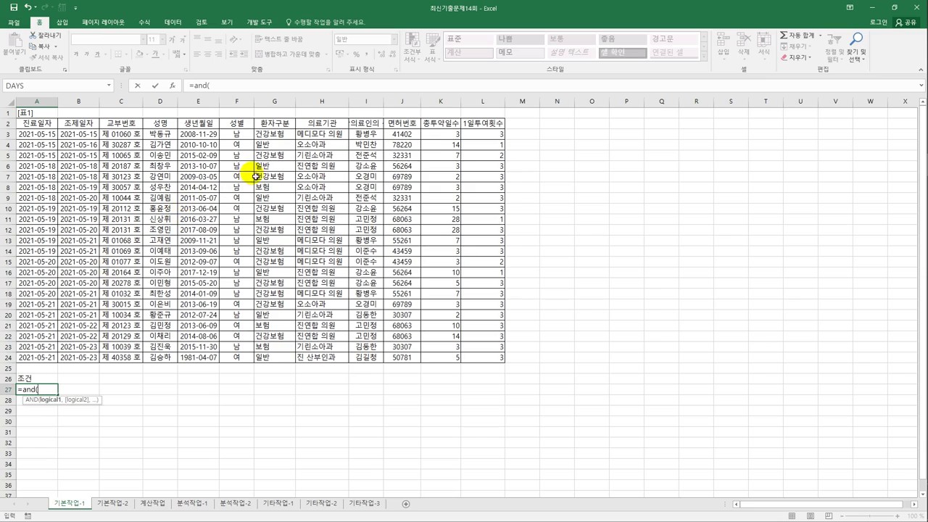
left_click(276, 134)
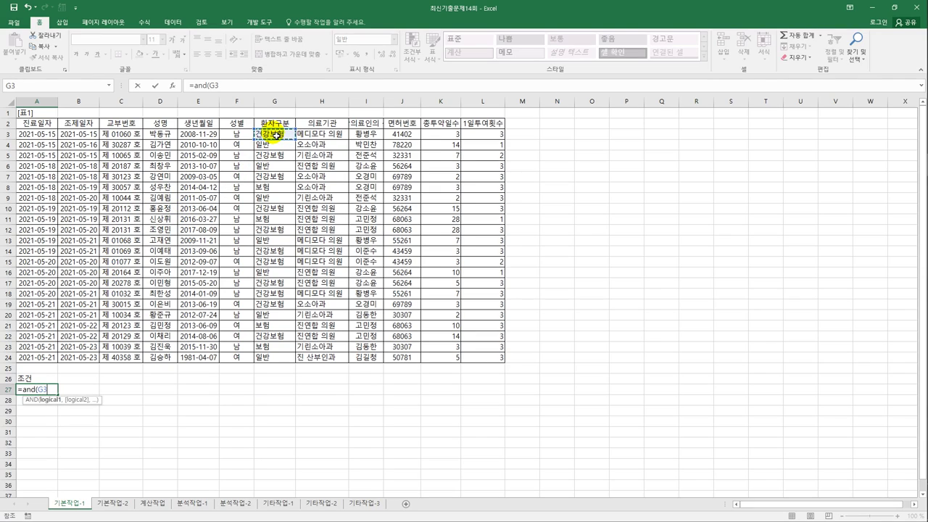
type("=\"거")
type("건강보험")
type(",")
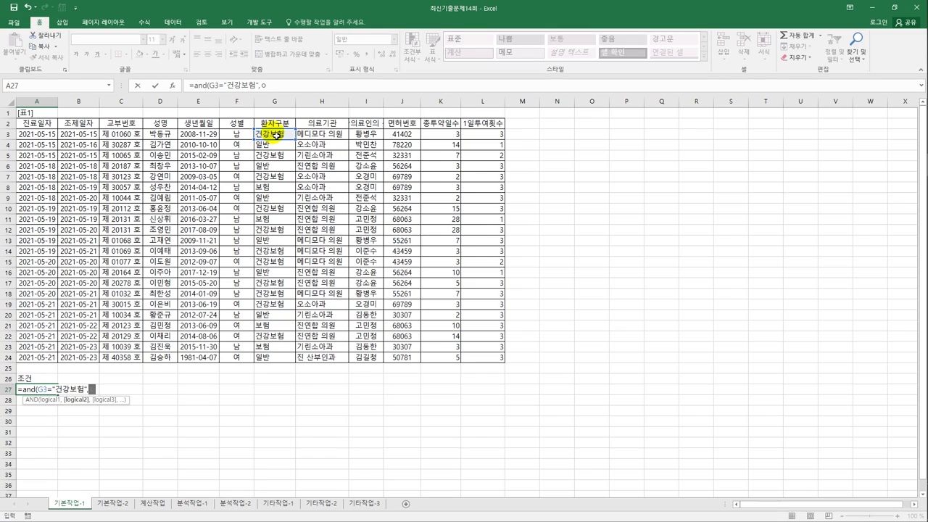
- Complete the AND formula in A27 with the second condition DAYS(B3,A3)<=1
type("days")
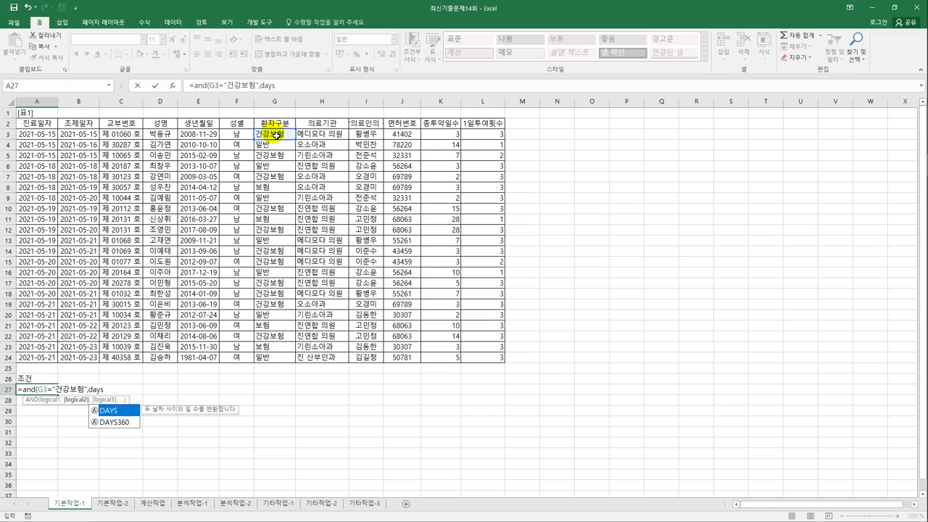
key("Tab")
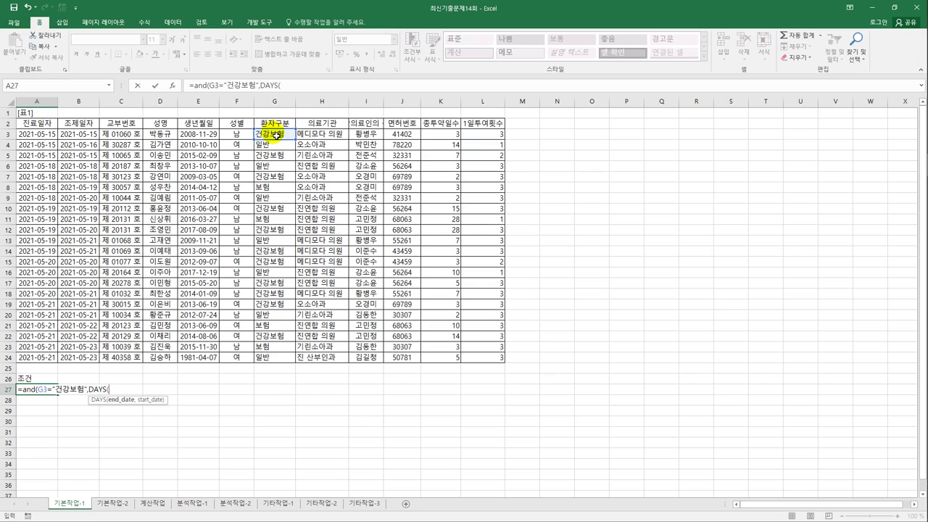
left_click(86, 137)
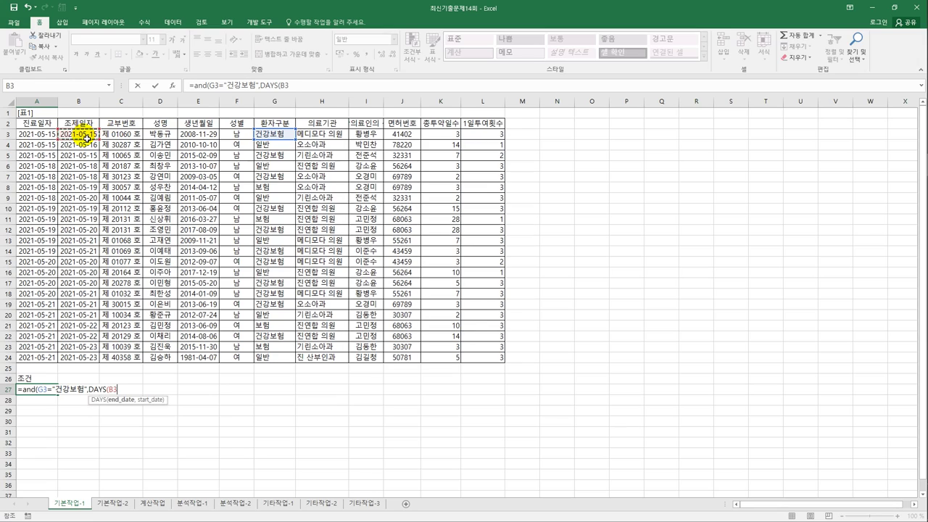
type(",")
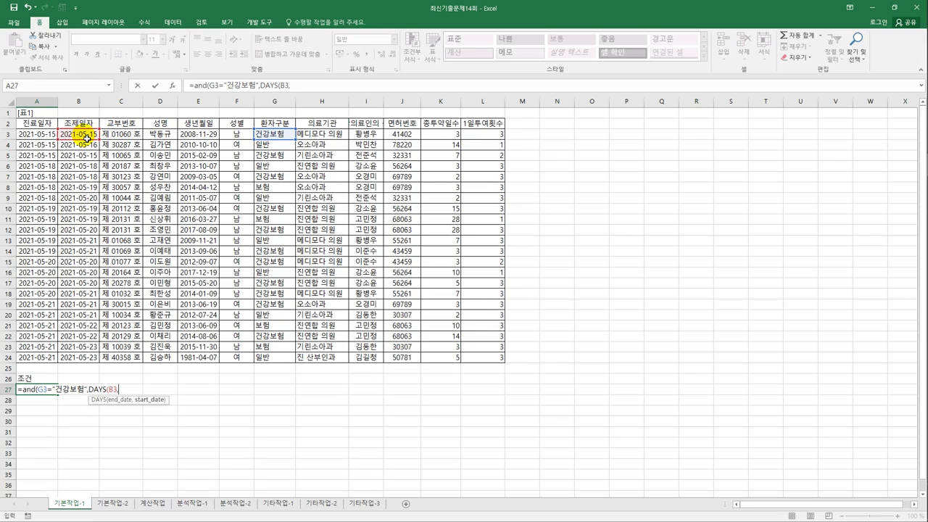
left_click(36, 137)
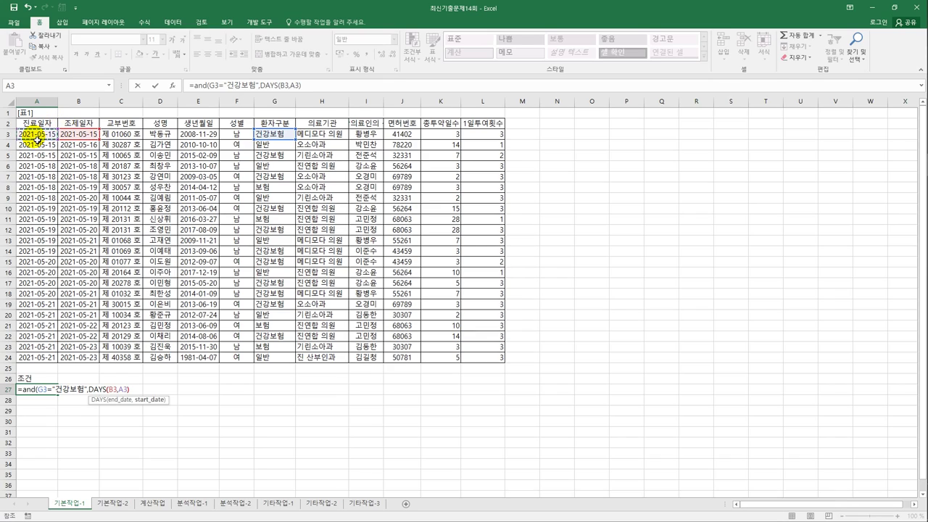
type(")")
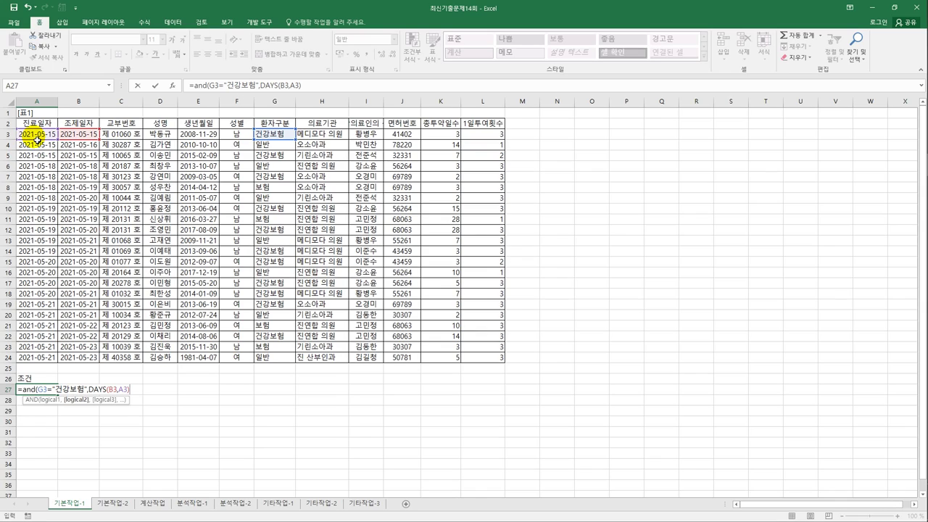
type("<=1")
type(")")
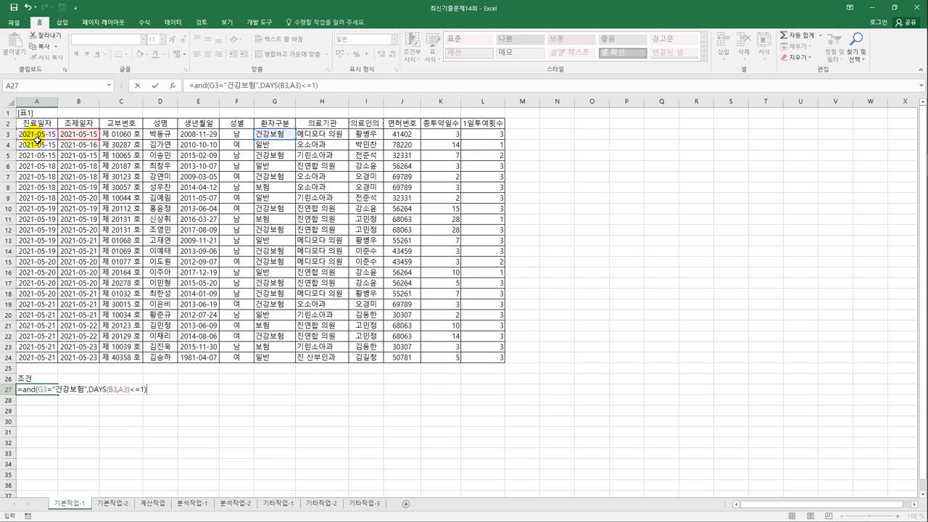
key("Return")
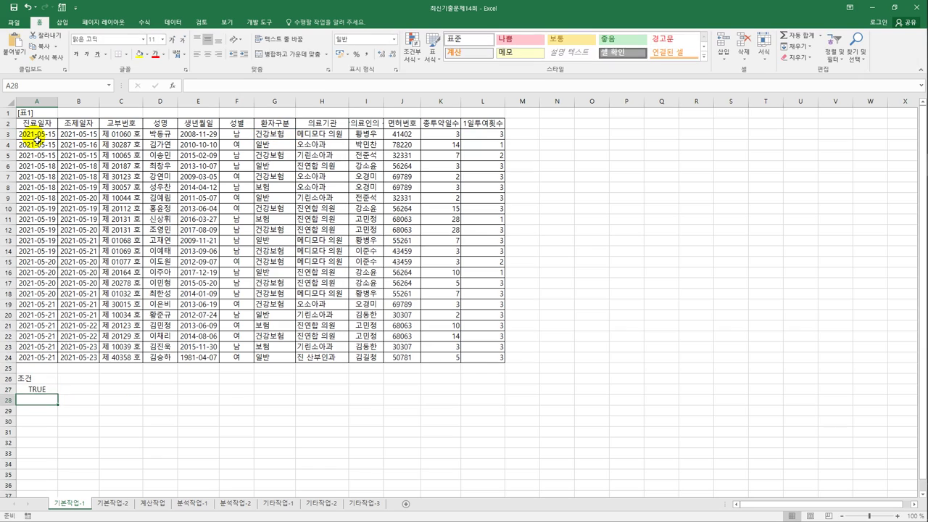
- Run an advanced filter on A2:L24 with criteria range A26:A27, copying the results to A30
left_click(105, 176)
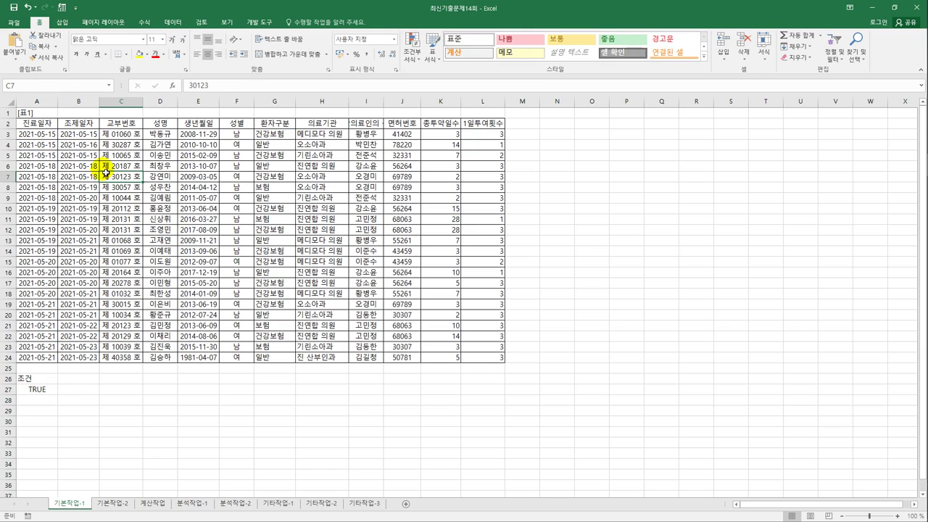
left_click(171, 22)
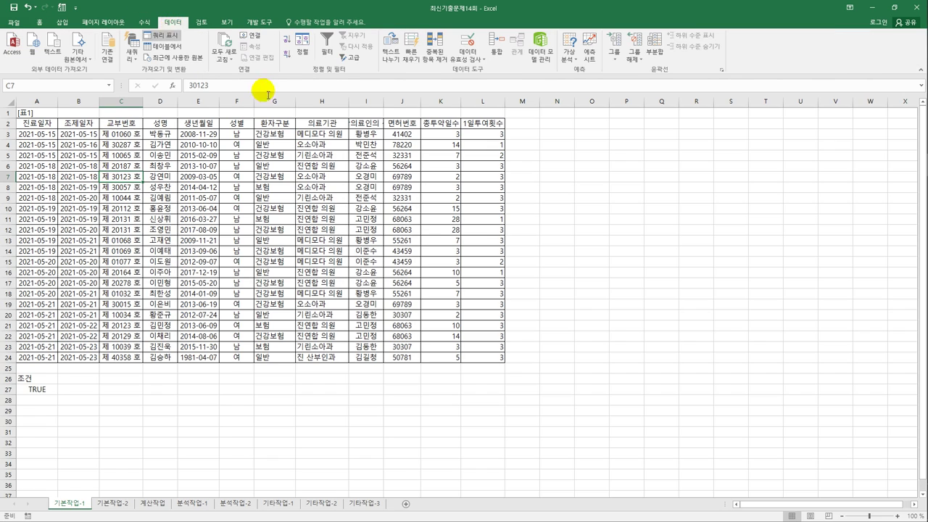
left_click(352, 60)
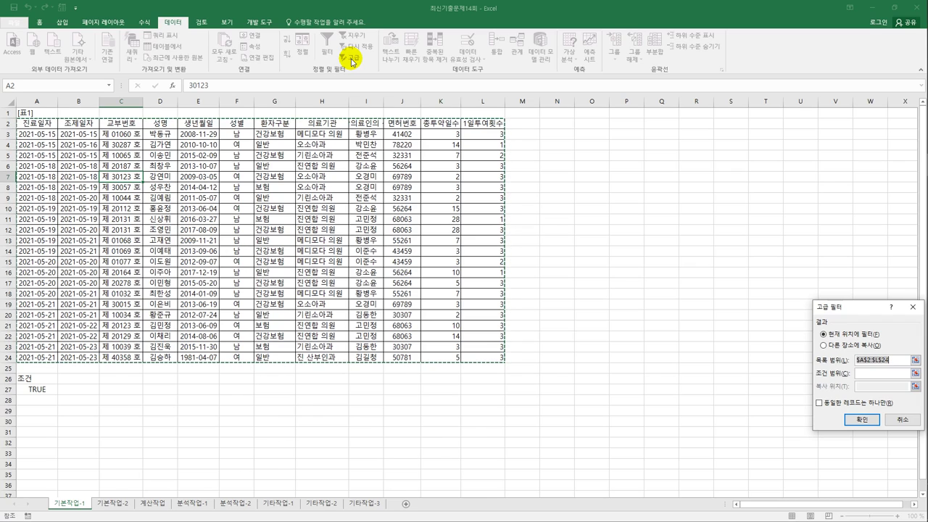
left_click_drag(848, 309, 605, 186)
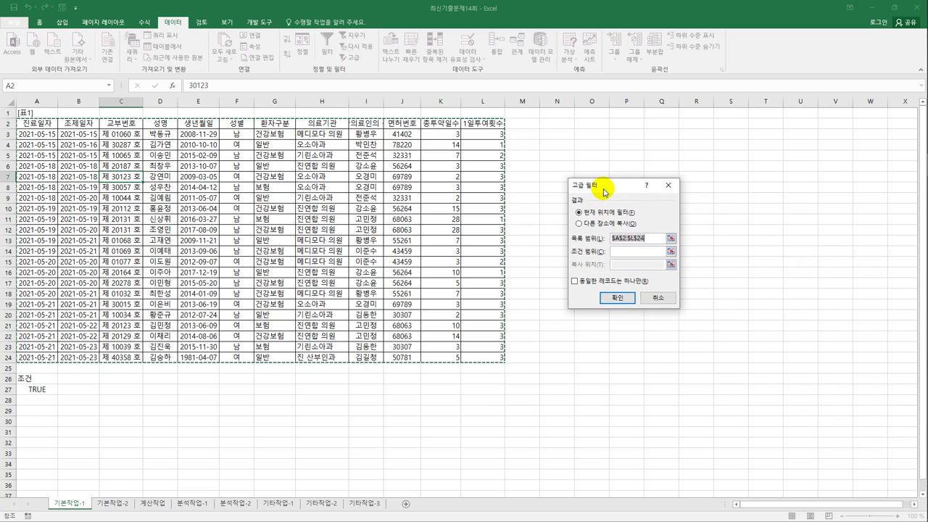
left_click(642, 252)
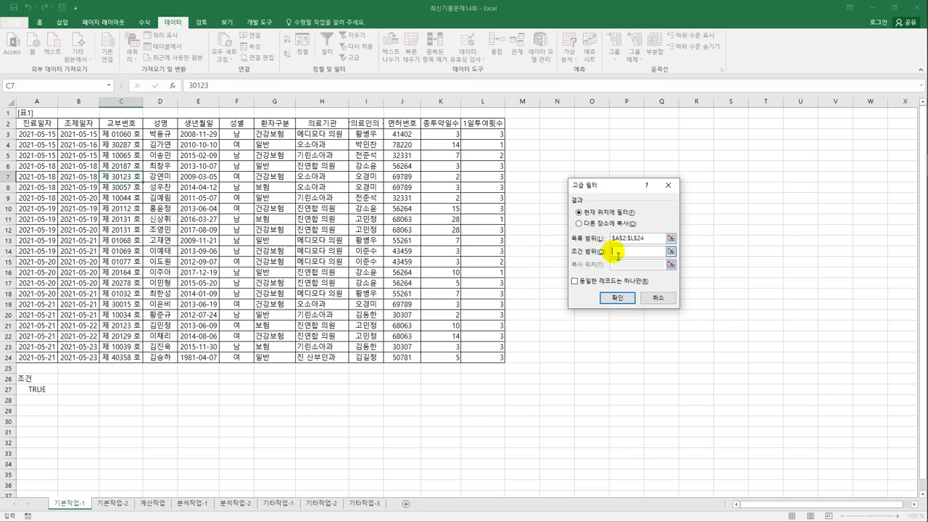
left_click_drag(37, 379, 39, 391)
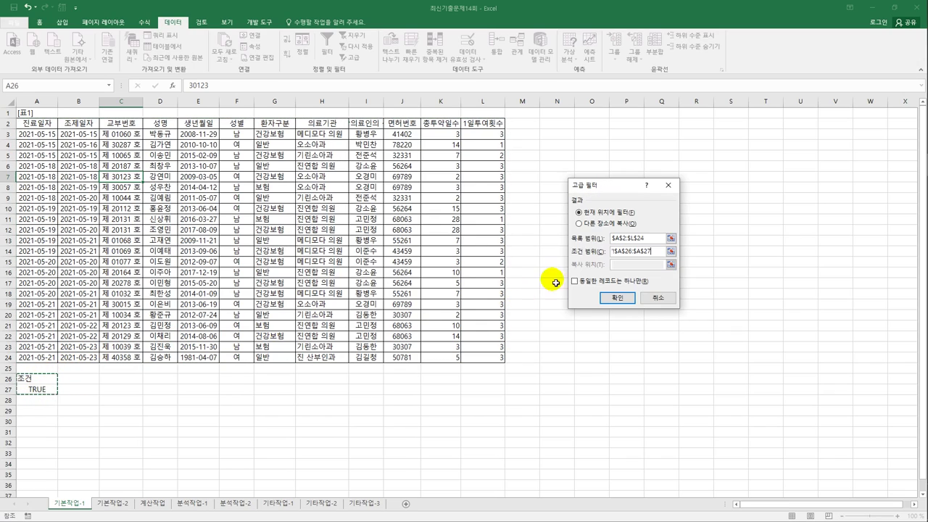
left_click(598, 225)
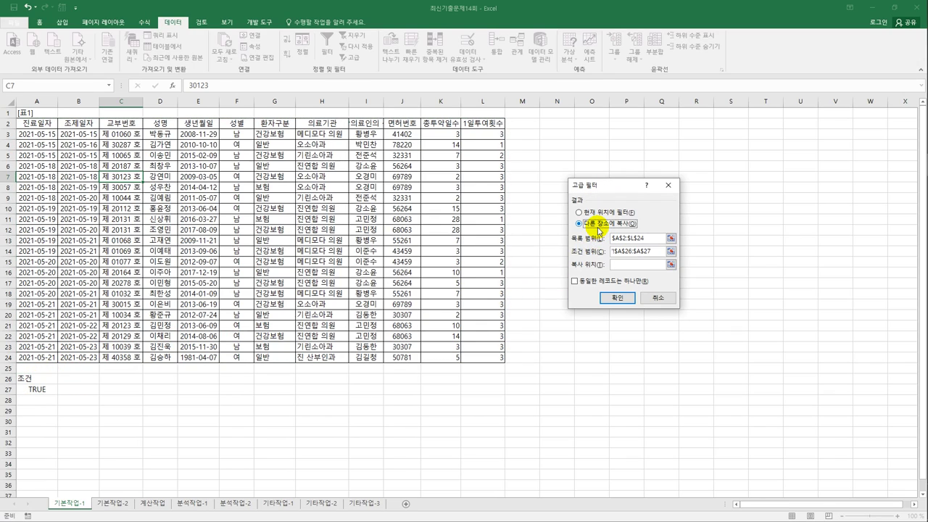
left_click(631, 266)
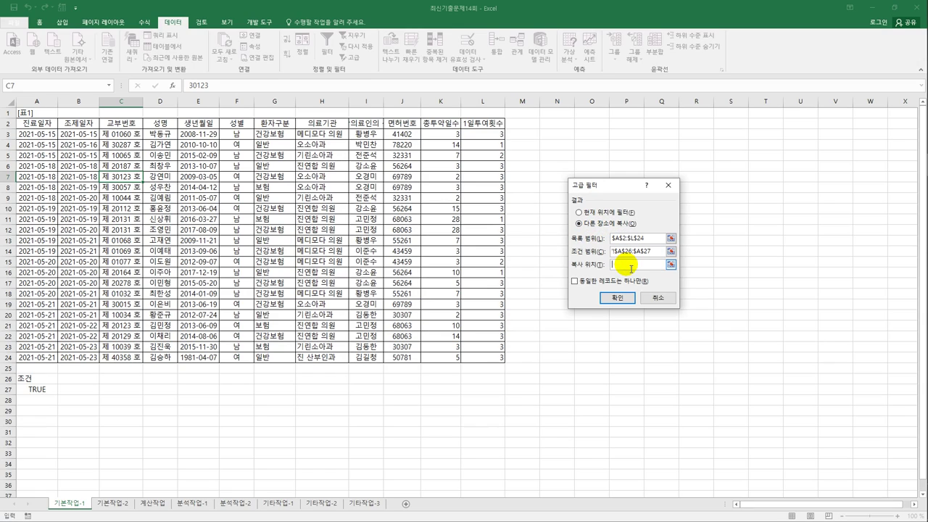
left_click(34, 423)
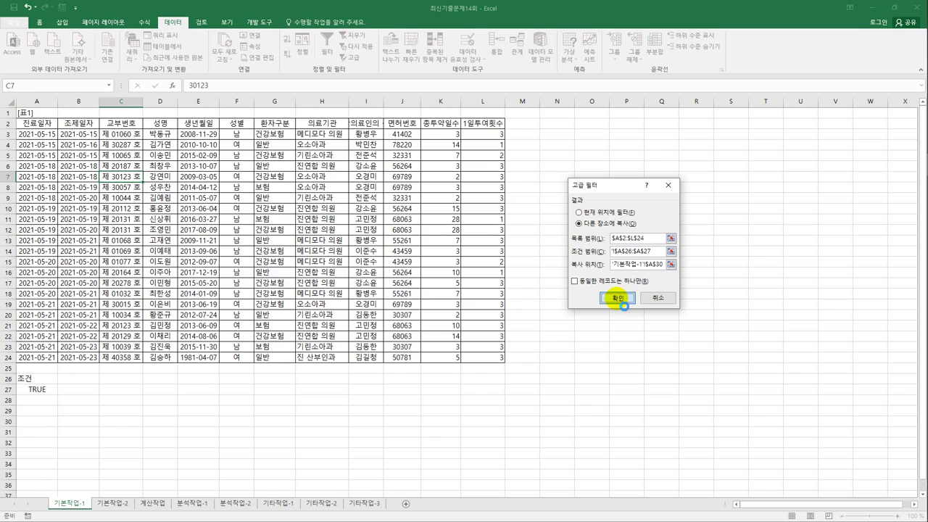
left_click(613, 298)
- Check the 환자구분 values and the treatment and dispensing dates in the extracted rows against the condition formula in A27
scroll(330, 363, "down", 2)
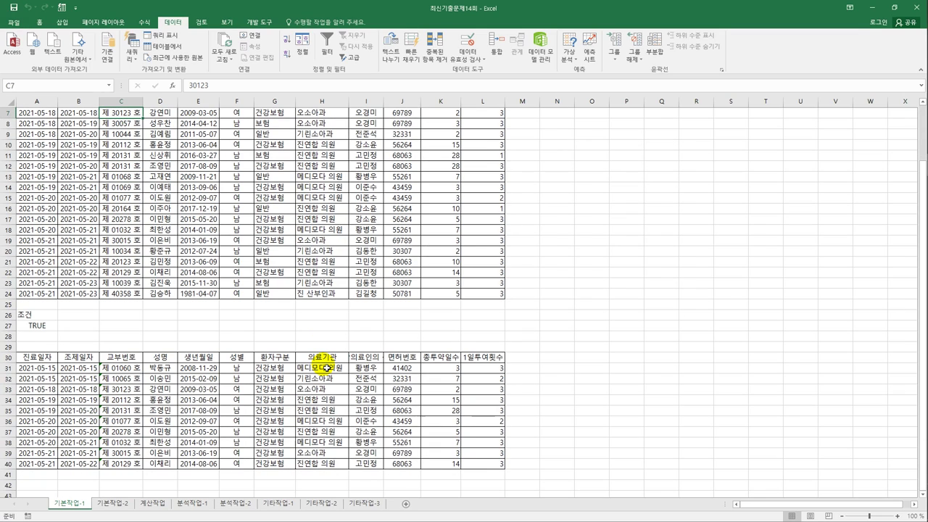
left_click_drag(281, 371, 282, 467)
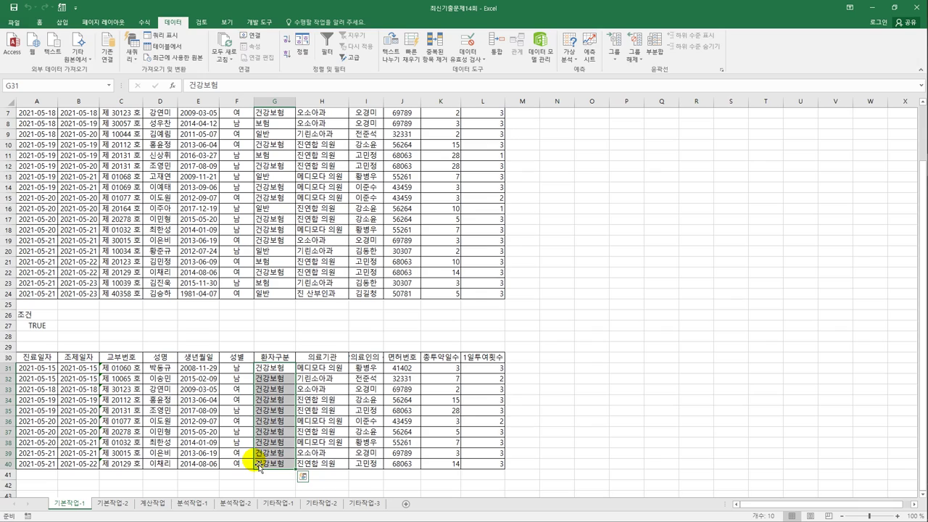
left_click(39, 368)
left_click_drag(67, 378, 72, 410)
left_click_drag(56, 442, 67, 442)
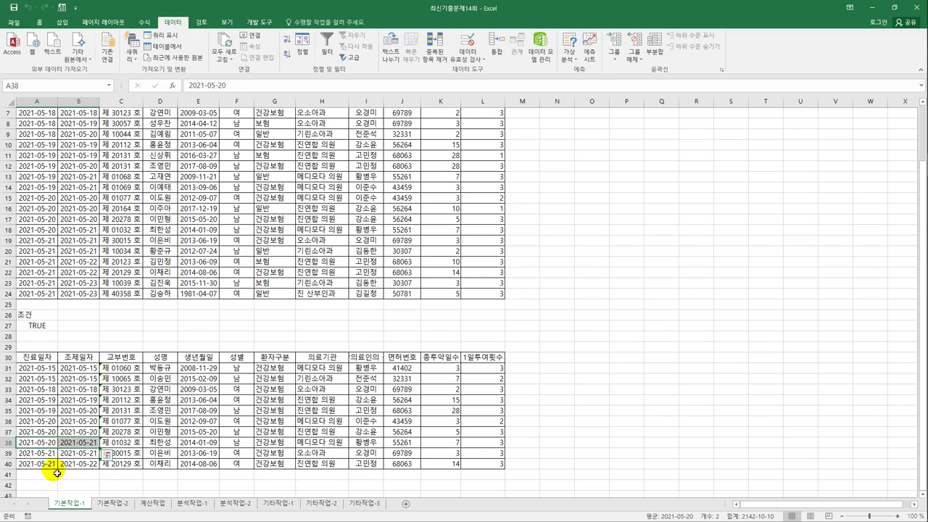
left_click(36, 327)
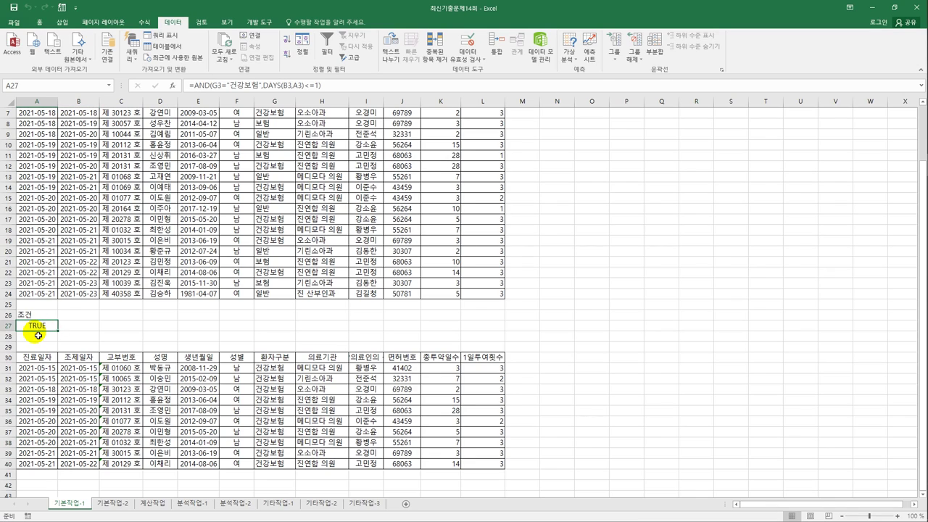
- Start a new conditional formatting rule for A3:L24 that uses a formula to determine which cells to format
scroll(37, 335, "up", 2)
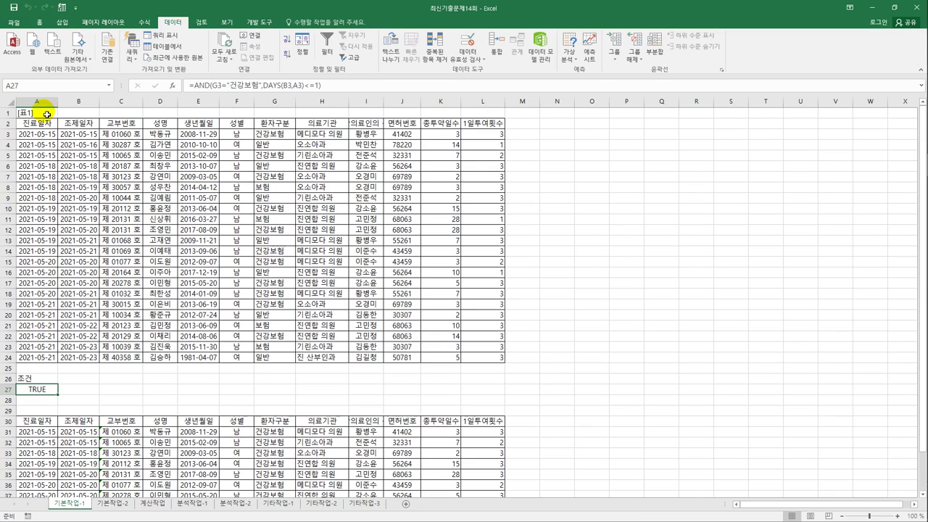
left_click(36, 134)
left_click_drag(228, 202, 469, 358)
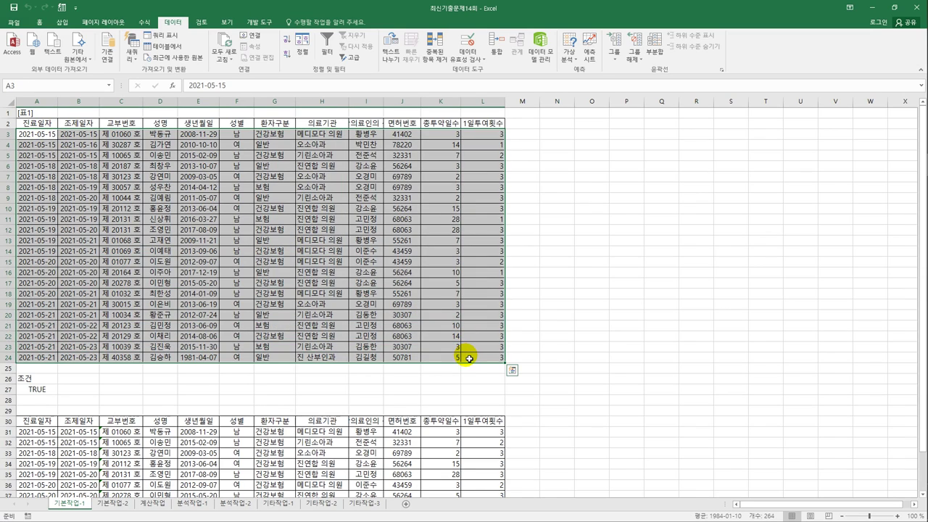
left_click(39, 21)
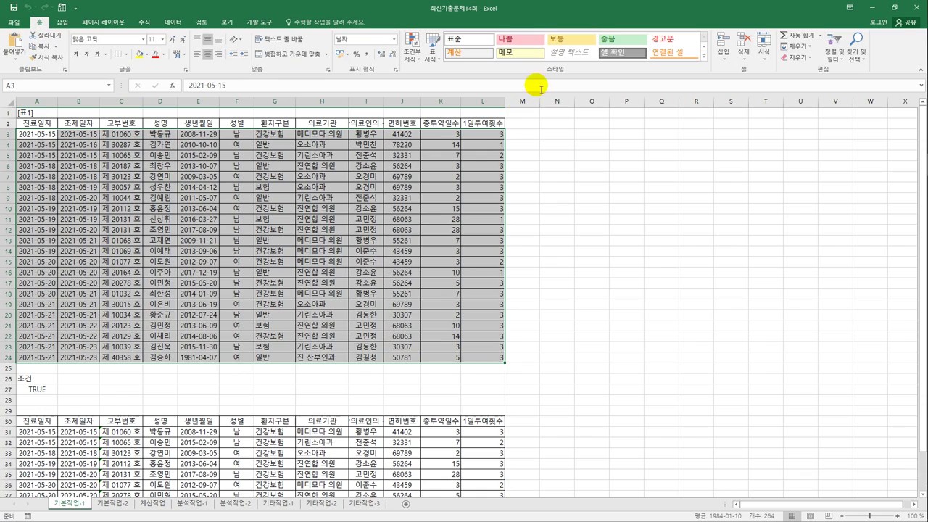
left_click(412, 47)
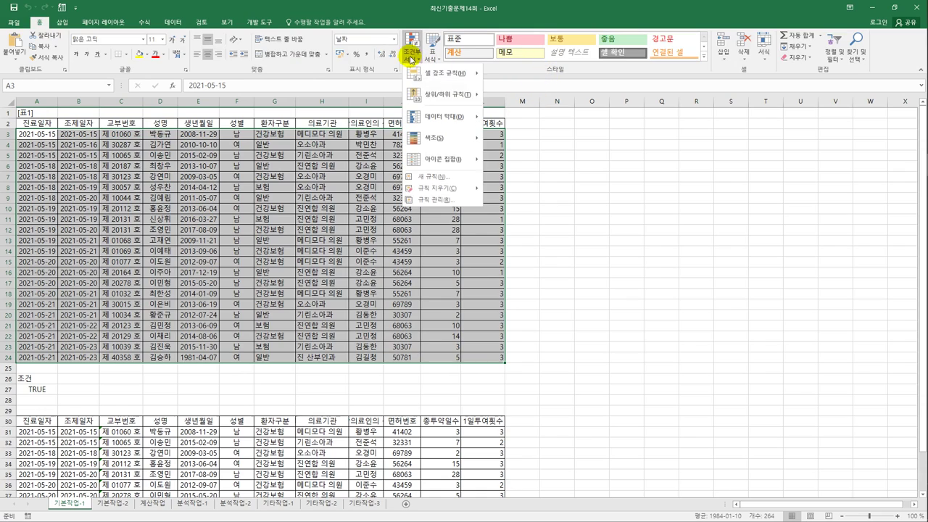
left_click(433, 182)
left_click(556, 236)
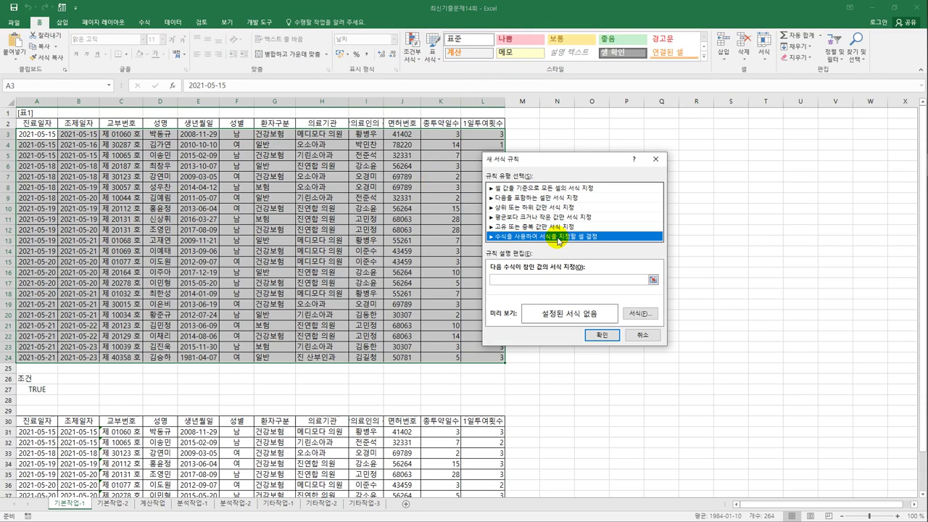
left_click(541, 280)
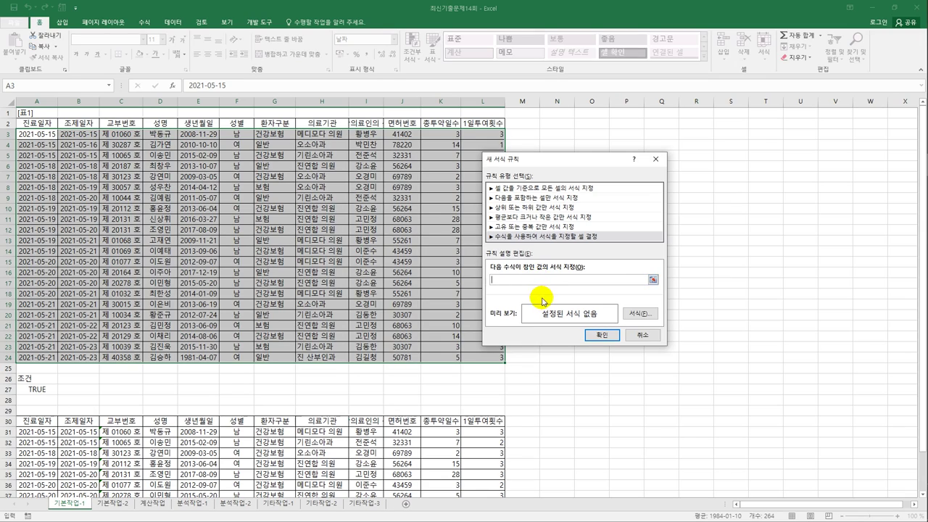
- Enter the rule formula's opening and first condition as =and(mid($C3,3,1)=1
type("=and(mi")
type("d(")
left_click(108, 135)
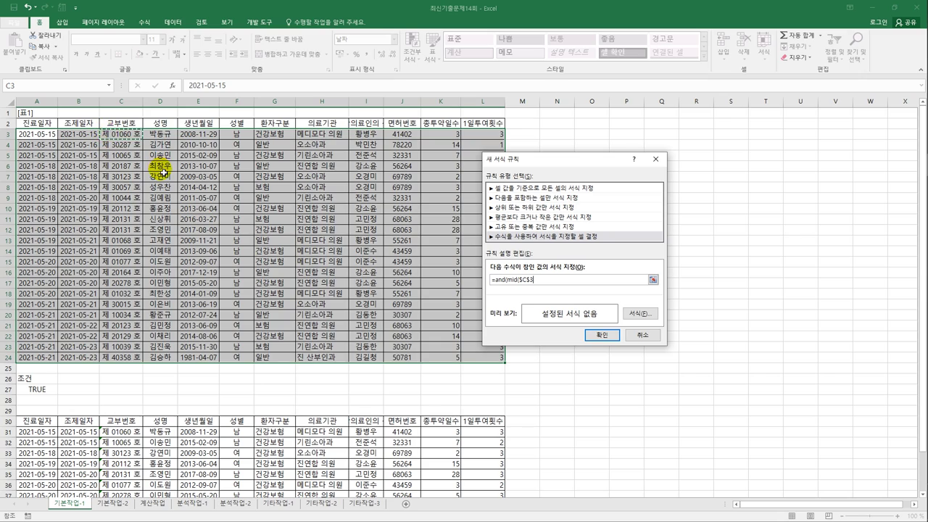
key("F4")
key("F4")
type(",")
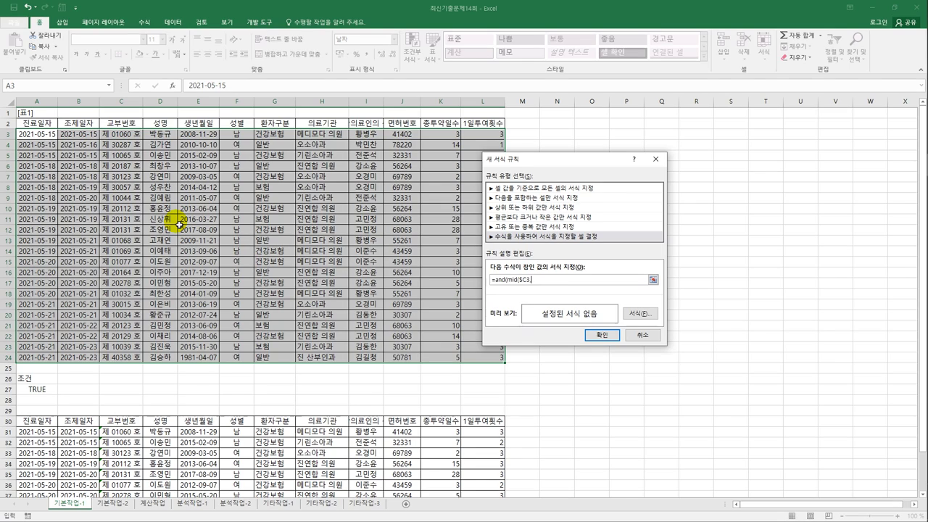
type("3,1")
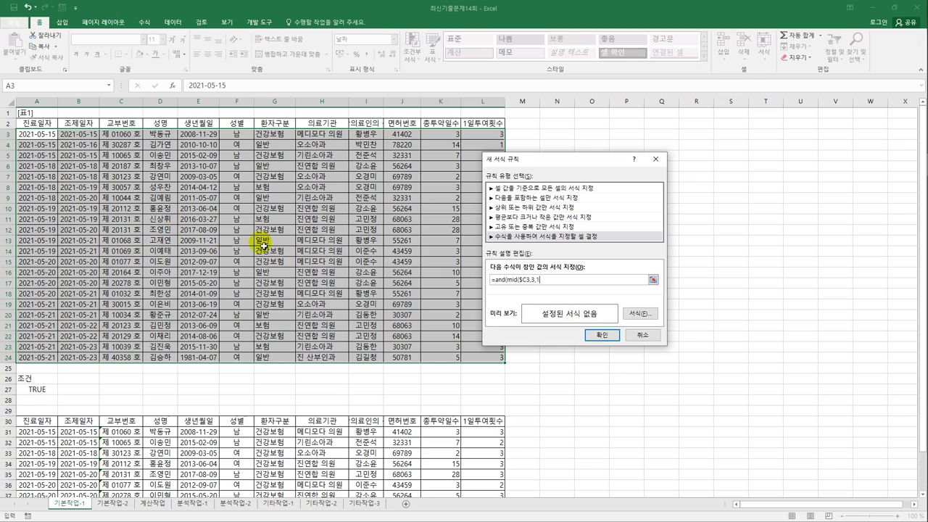
type(")")
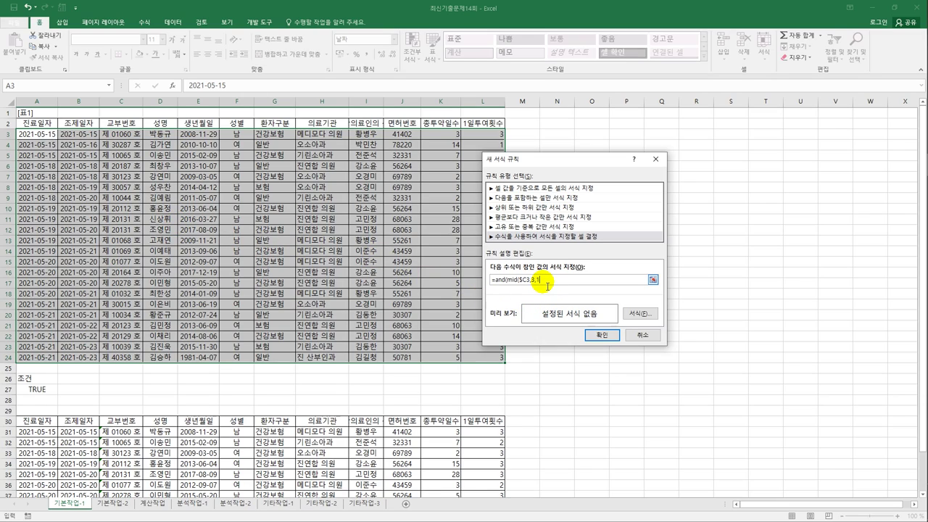
type(")=1")
- Add the second condition $K3>=3 to the rule formula, keeping only the column reference absolute
type(",")
left_click(442, 134)
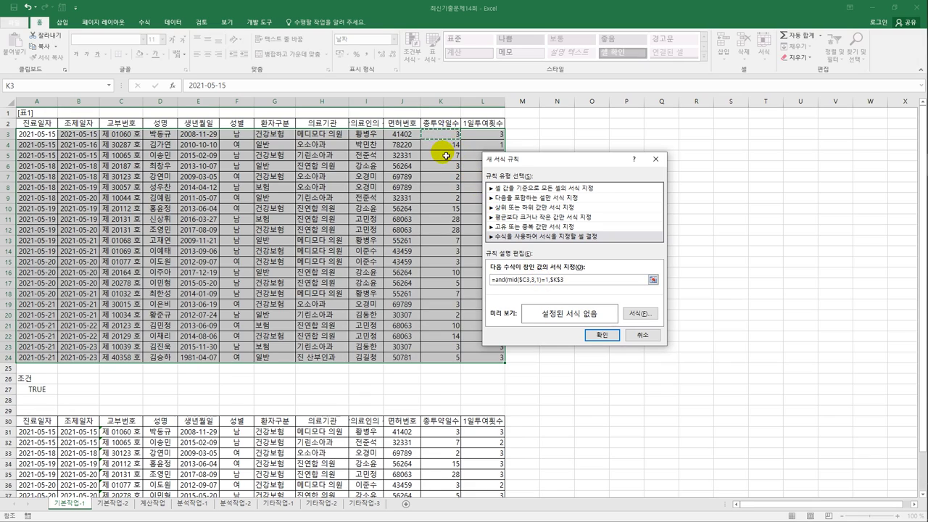
key("F4")
key("F4")
type(">=3")
- Set the rule's font format to bold (굵게) with the standard blue colour
left_click(639, 313)
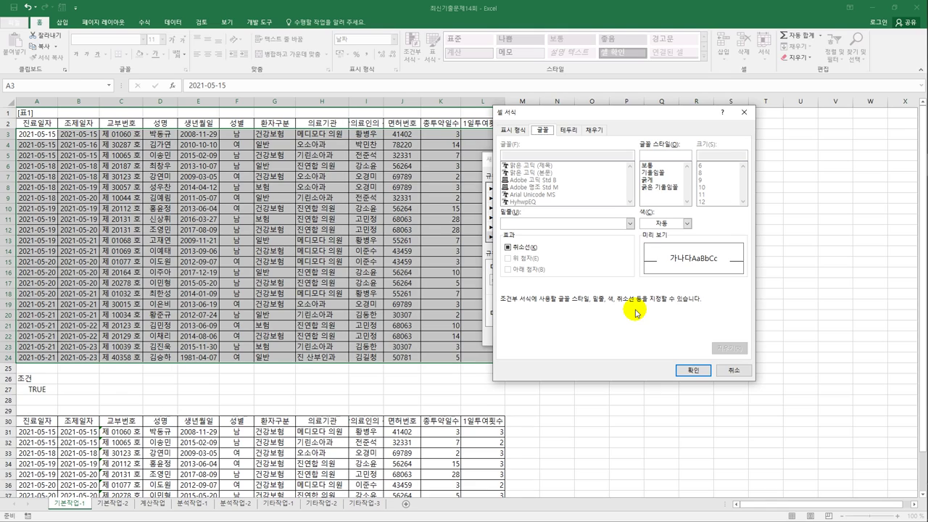
left_click(659, 180)
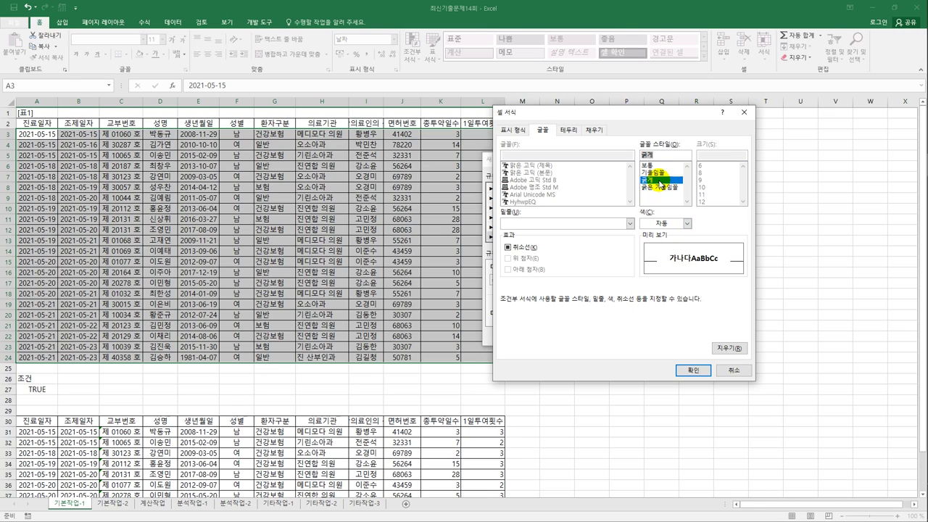
left_click(659, 224)
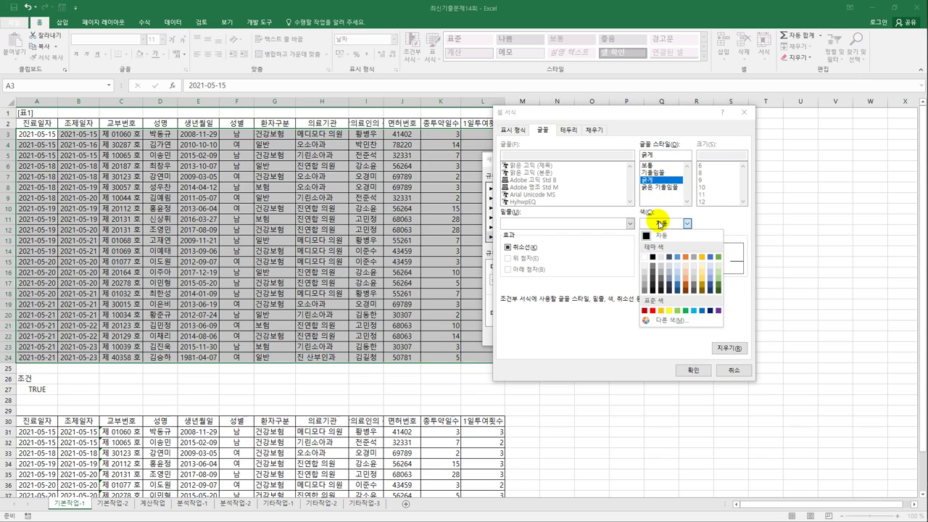
left_click(702, 311)
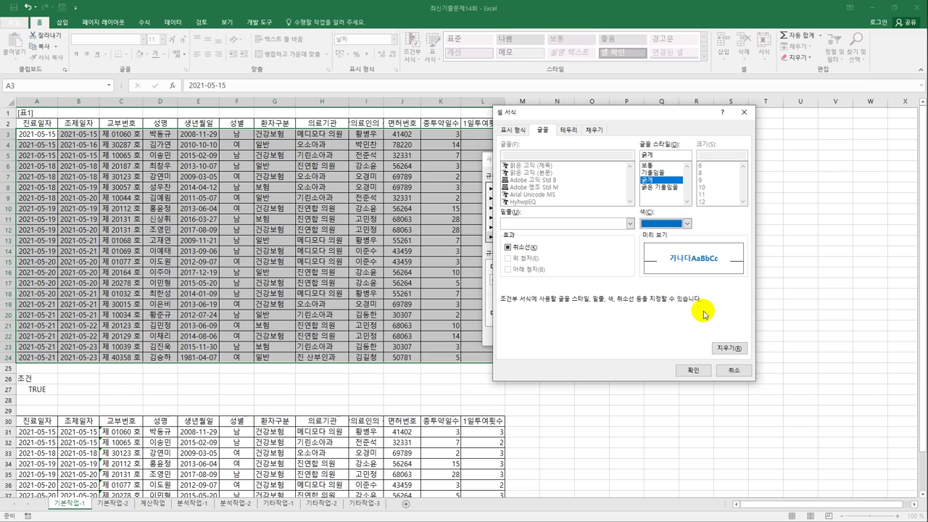
left_click(692, 370)
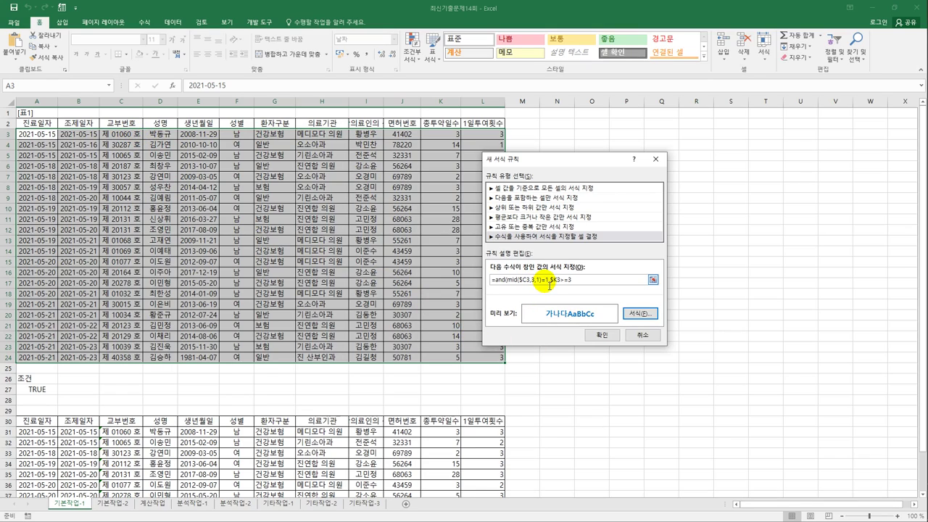
- Correct the rule formula to =and(mid($C3,3,1)="1",$K3>=3) and apply the conditional formatting rule
left_click(549, 280)
left_click(544, 280)
type("\"")
left_click(549, 280)
type("\"")
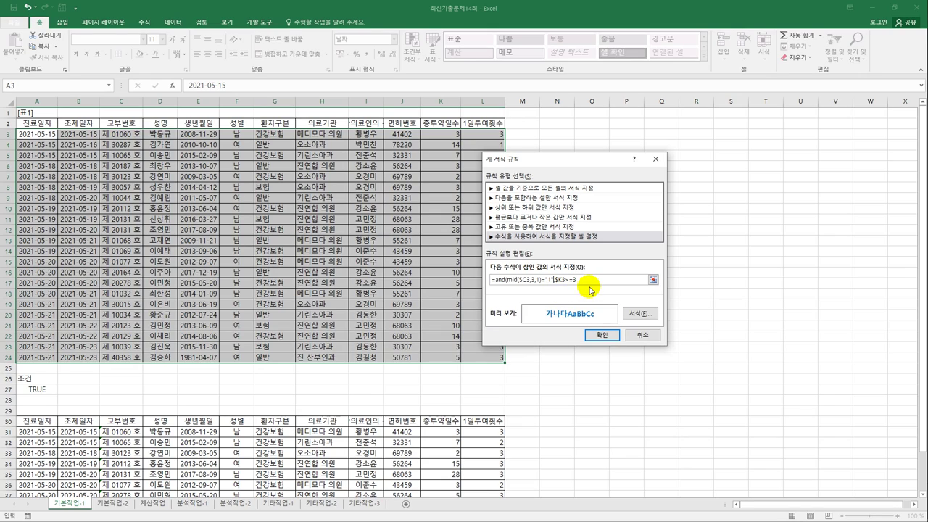
type(")")
left_click(601, 335)
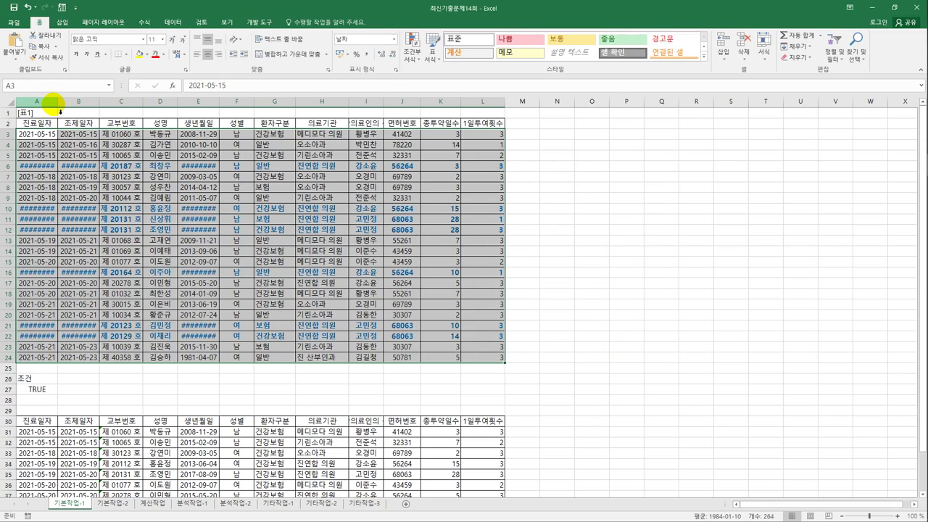
- Autofit the widths of columns A, B and E so their bold dates fit
left_click_drag(50, 101, 74, 93)
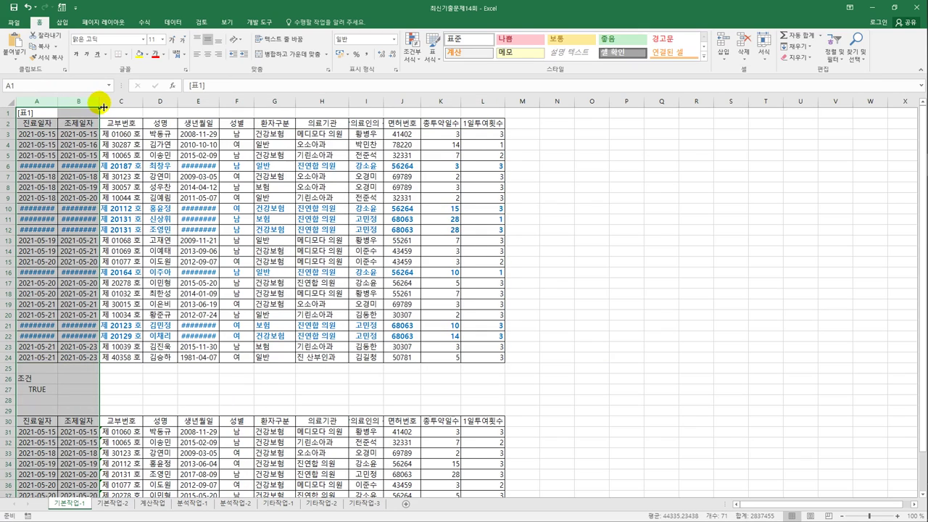
double_click(103, 108)
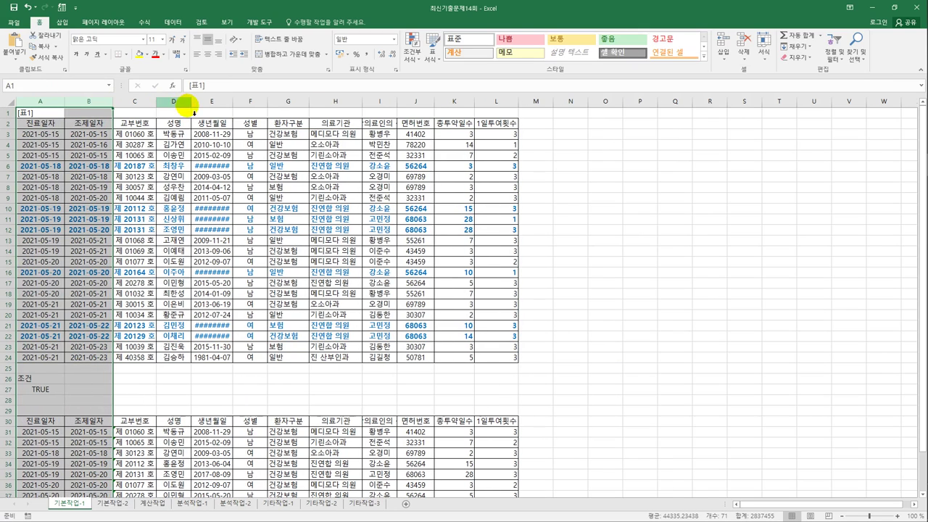
double_click(233, 103)
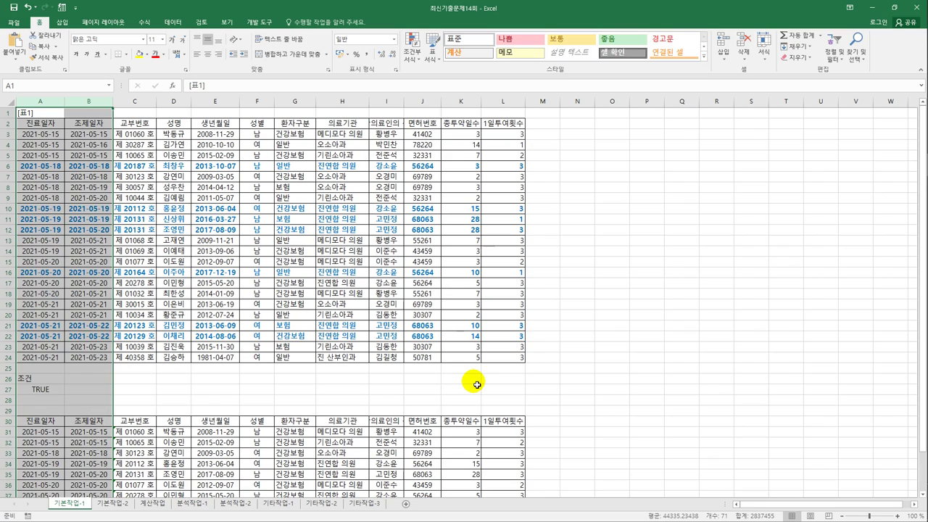
- Set the range A2:L24 on the 기본작업-2 sheet as the print area
left_click(115, 503)
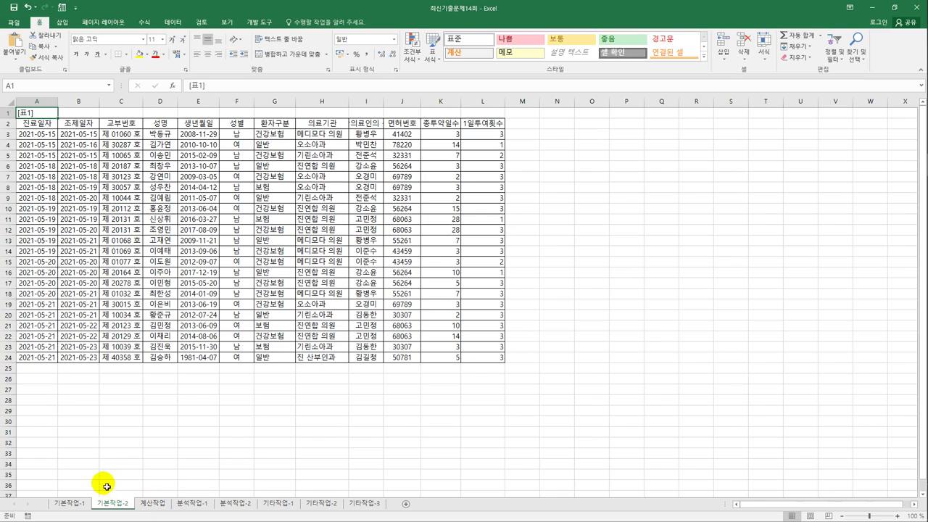
left_click_drag(41, 124, 474, 360)
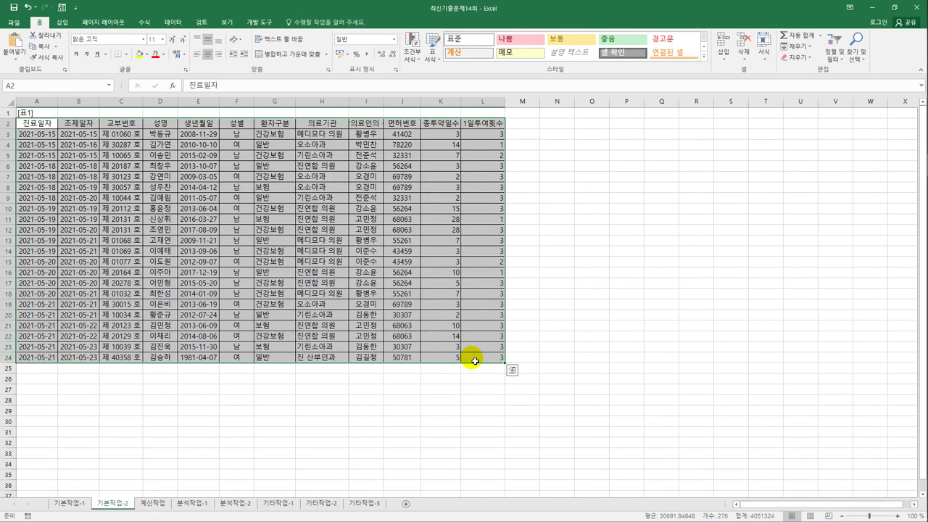
left_click(107, 26)
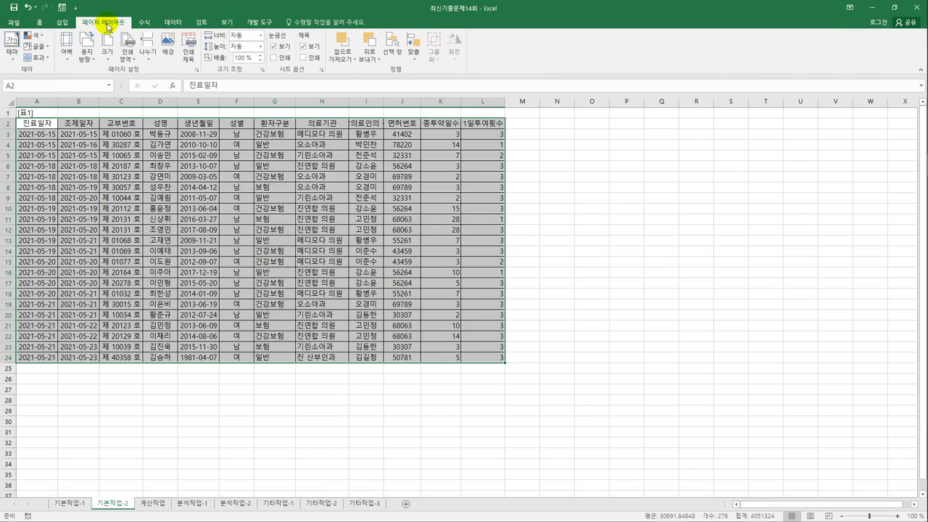
left_click(127, 56)
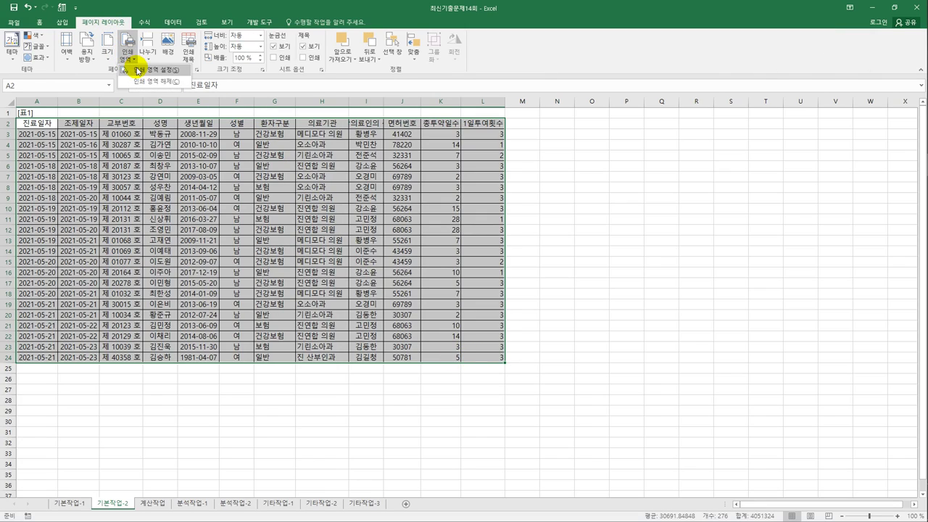
left_click(138, 70)
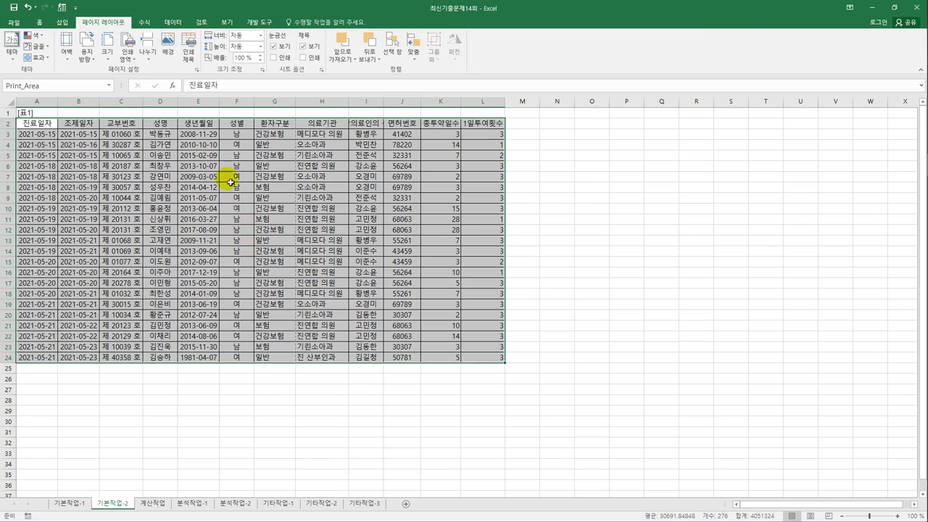
- Center the printed content both horizontally and vertically on the page in the page setup
left_click(196, 70)
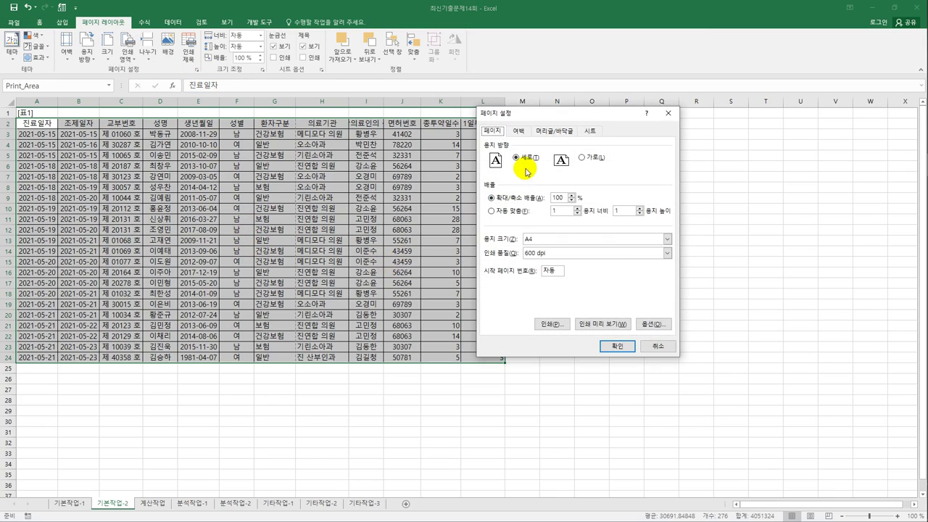
left_click(520, 131)
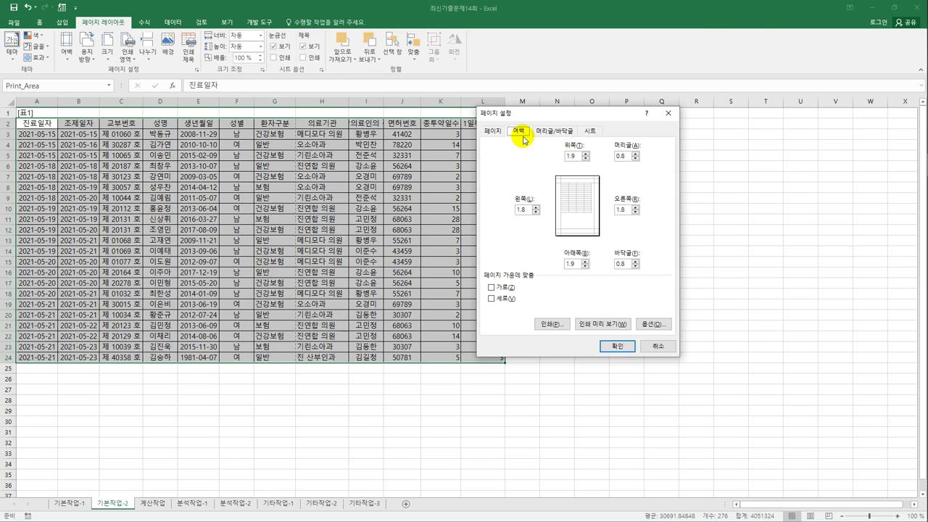
left_click(498, 291)
left_click(507, 300)
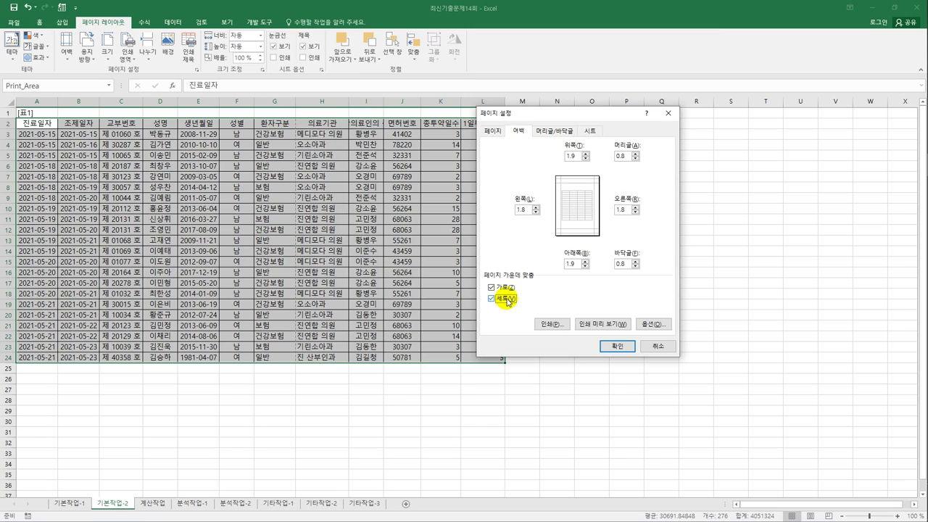
- Create a centre footer reading "총 &[전체 페이지 수] 페이지 중 &[페이지 번호] 페이지", using the total-pages and page-number fields
left_click(551, 131)
left_click(607, 206)
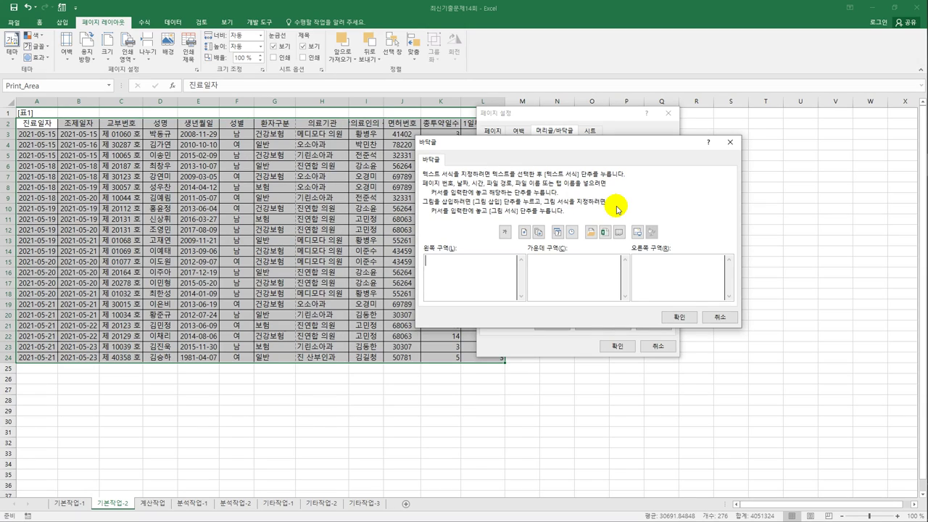
left_click(593, 277)
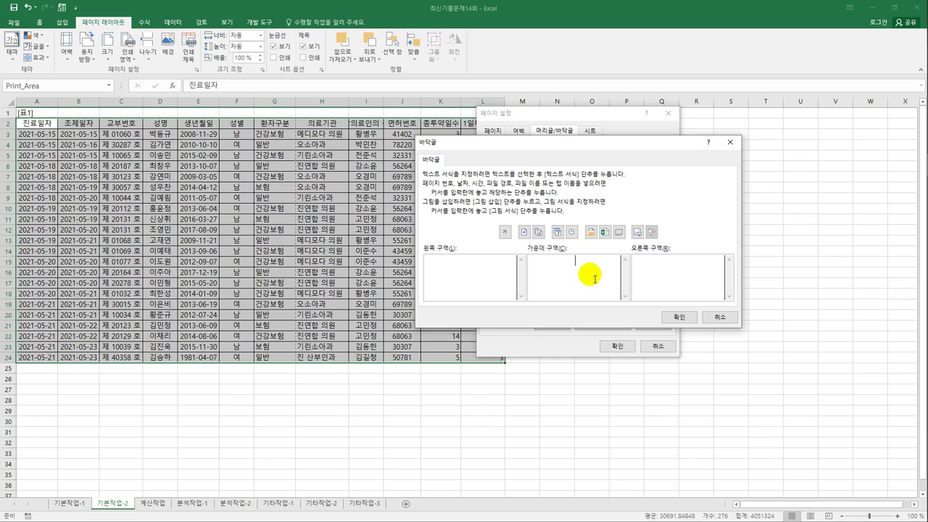
type("총")
left_click(538, 232)
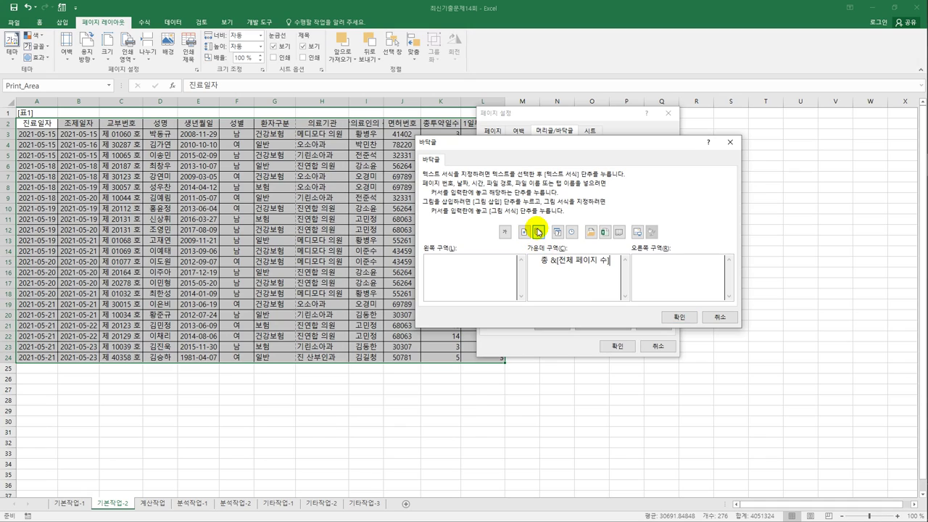
type("페이지")
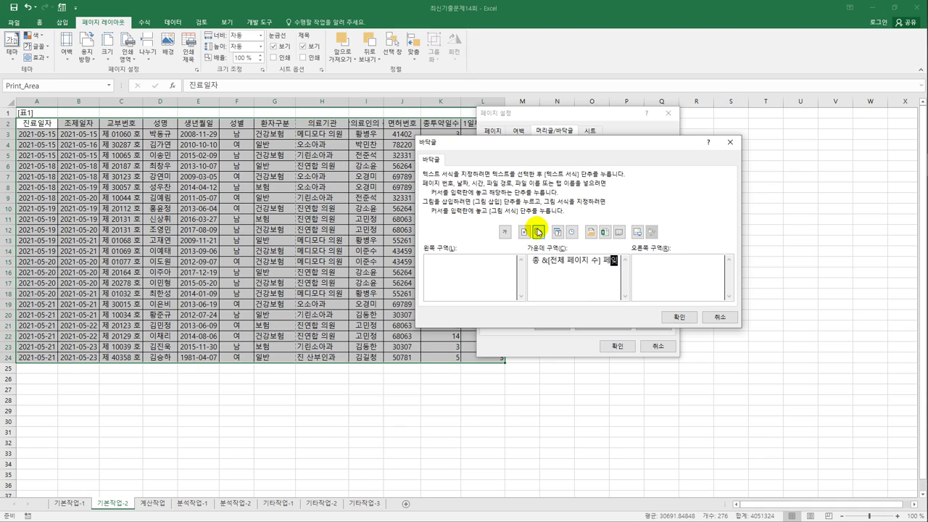
type(" 중")
left_click(524, 232)
type("페이지 번호] 페이지")
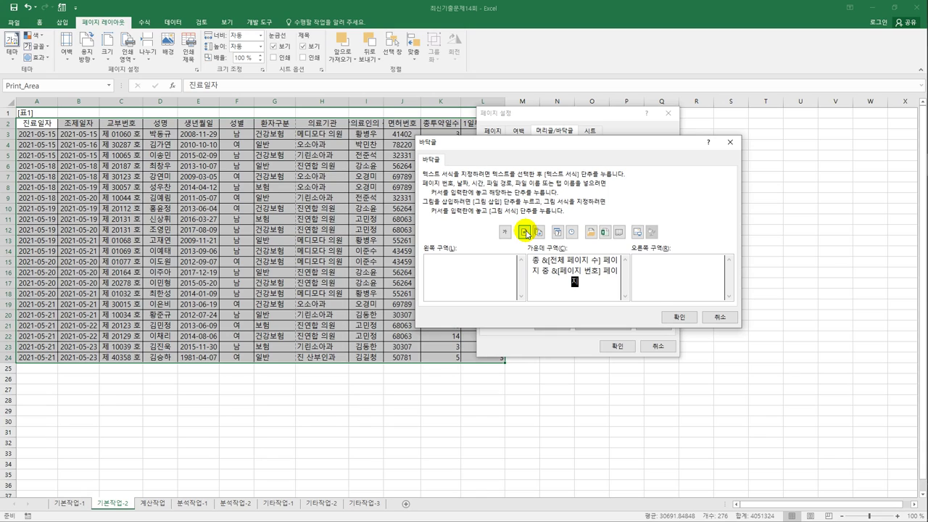
left_click(688, 317)
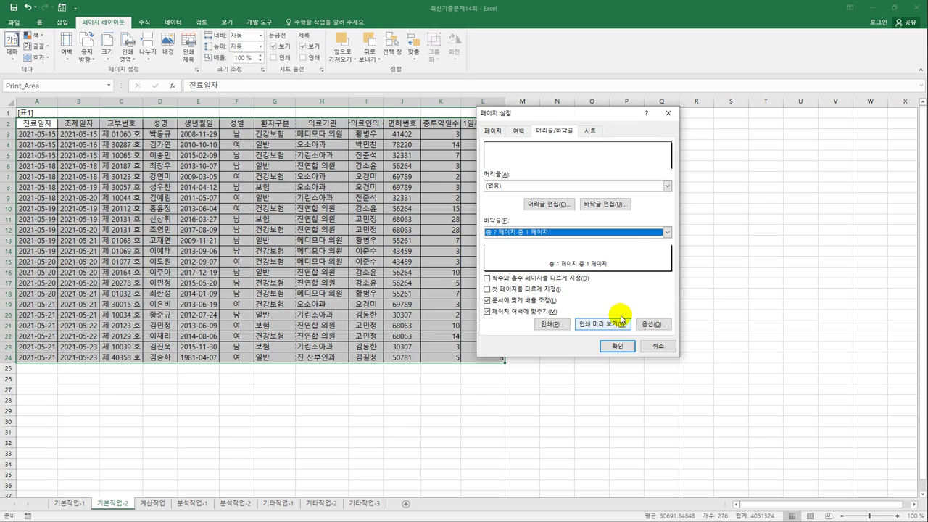
- Set column D ($D:$D) as the print title column to repeat and apply the page setup
left_click(590, 131)
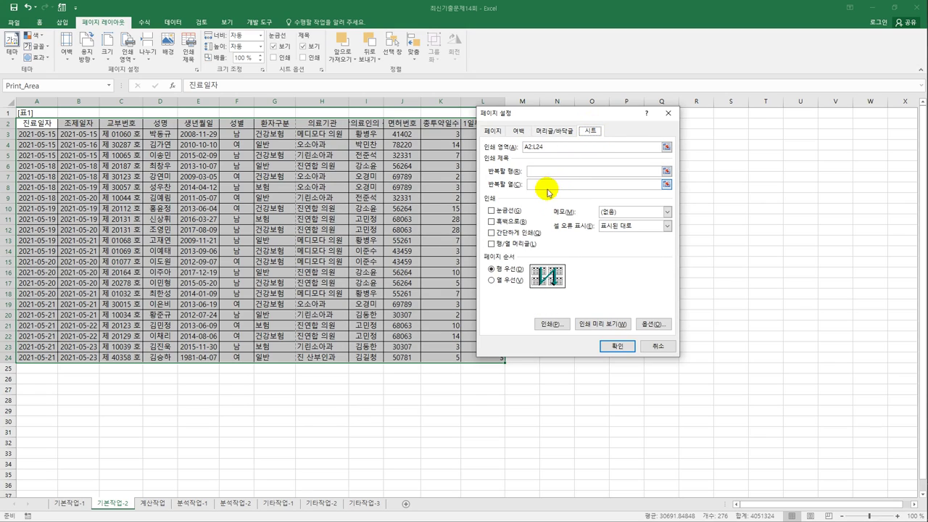
left_click(534, 186)
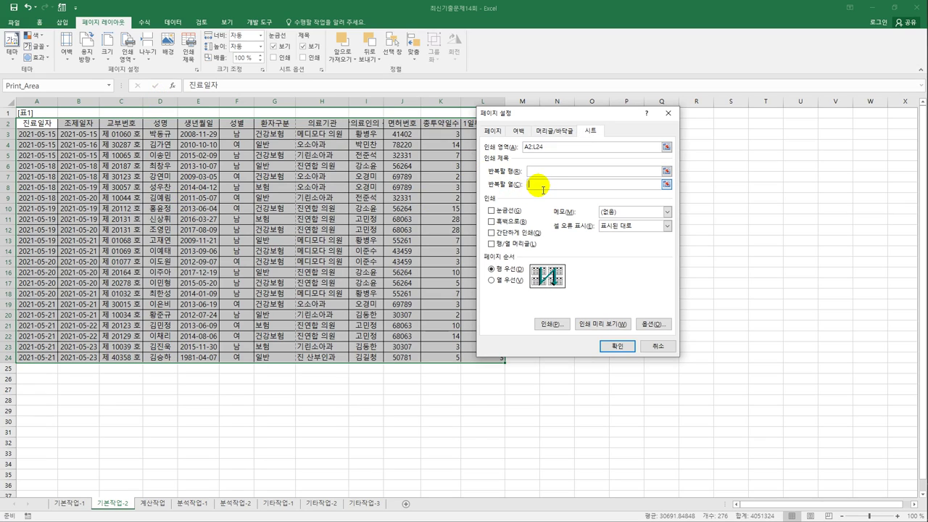
left_click(160, 102)
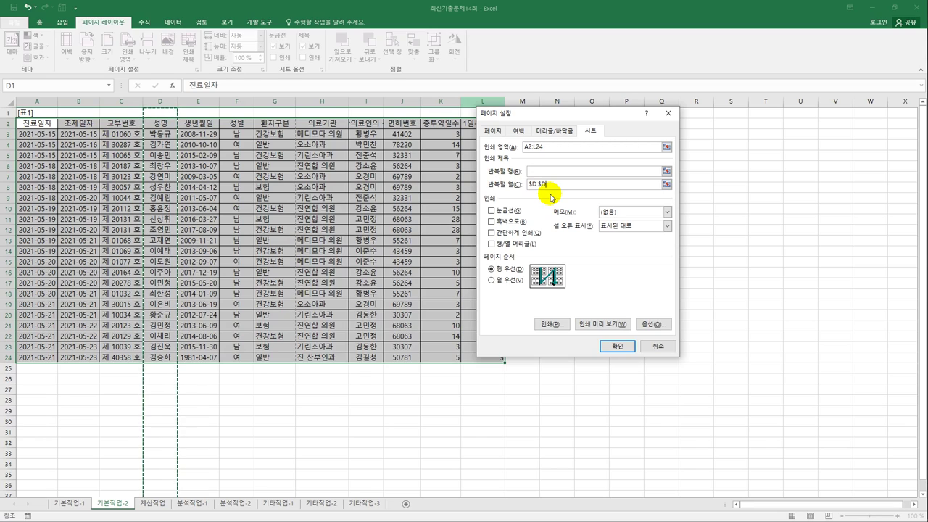
left_click(619, 346)
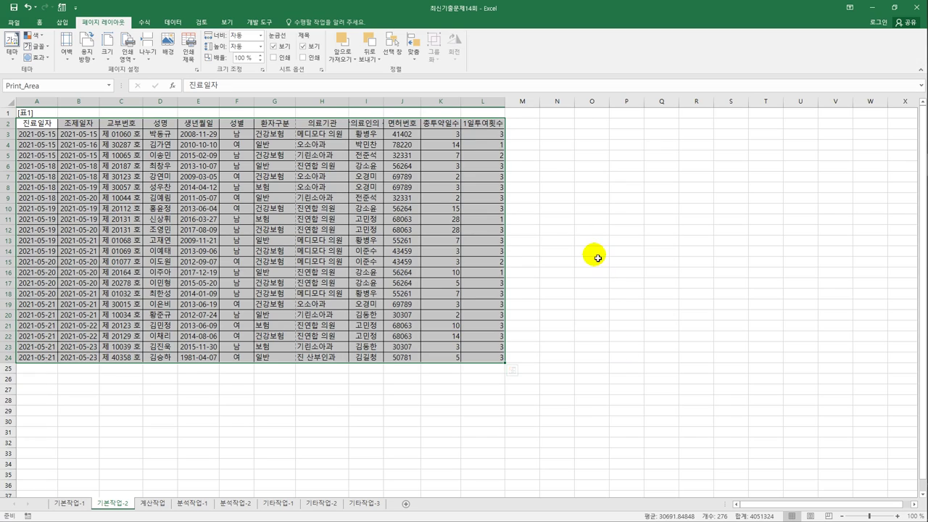
- Insert a page break at cell G2 so a new page starts from the 환자구분 column
left_click(264, 124)
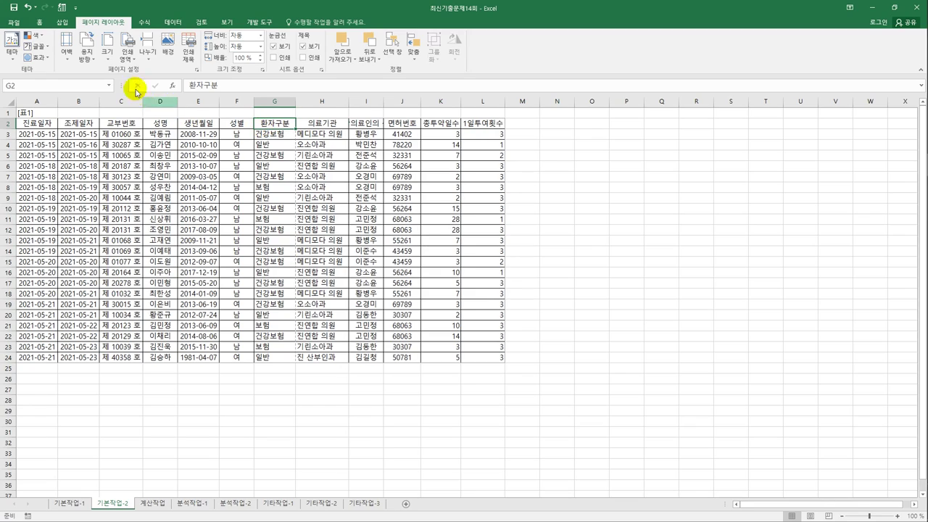
left_click(150, 58)
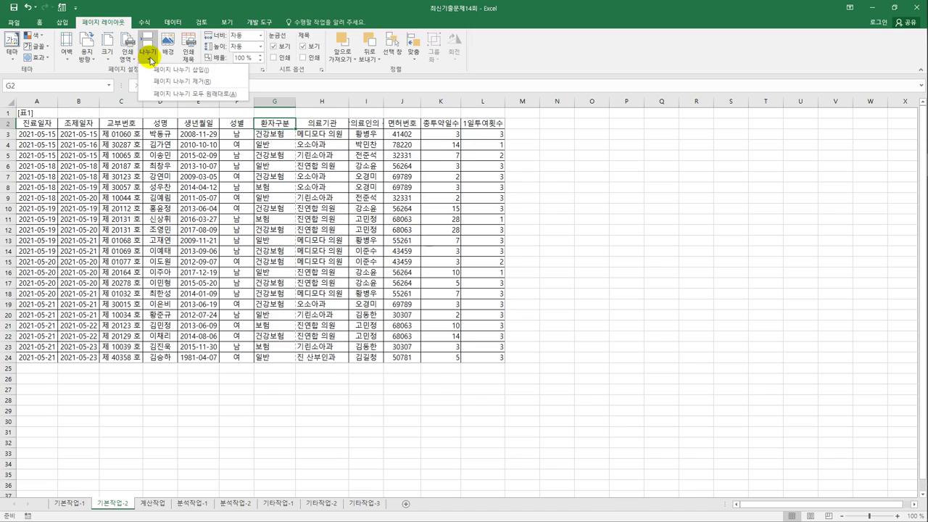
left_click(154, 75)
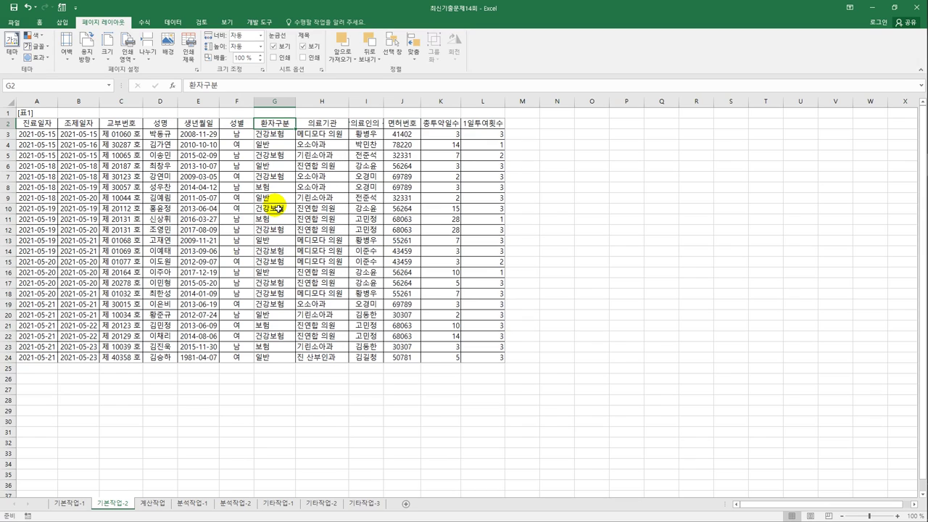
- Check both pages of the 기본작업-2 sheet in print preview, then return to the worksheet
left_click(13, 23)
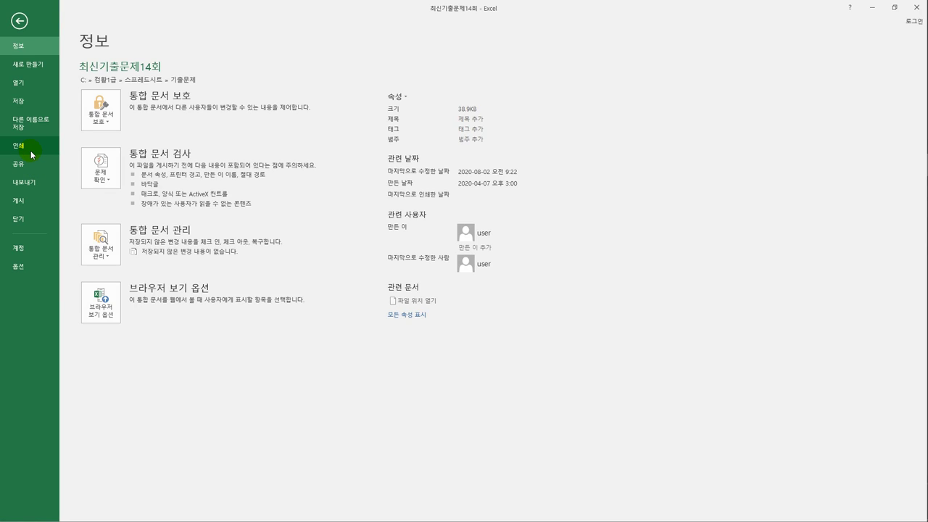
left_click(30, 150)
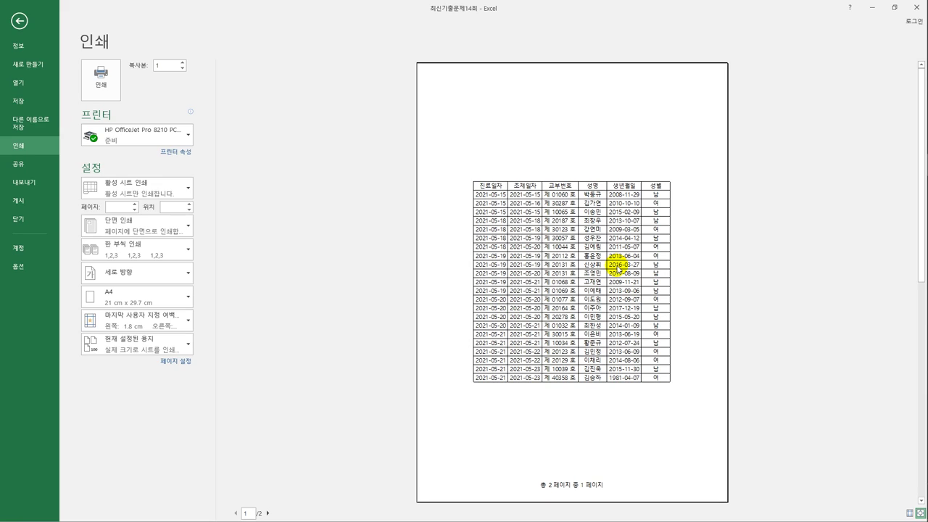
left_click(268, 513)
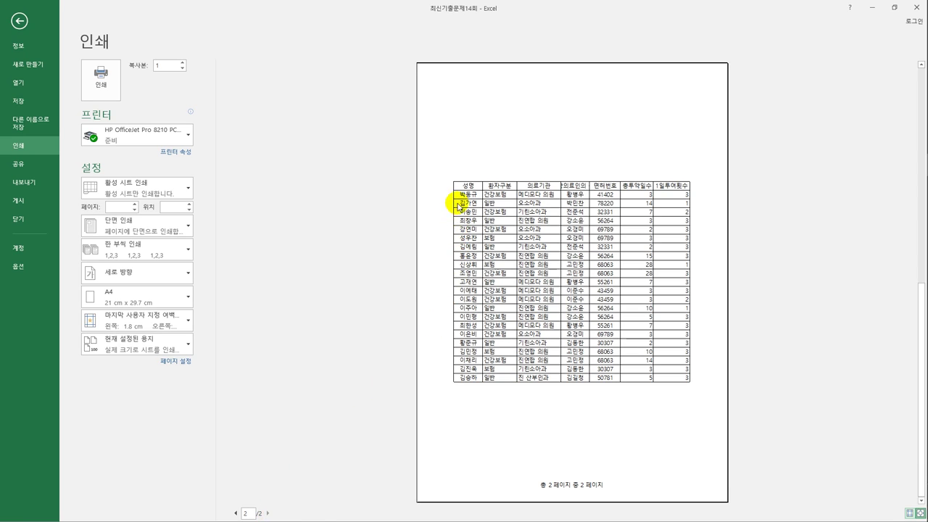
left_click(234, 513)
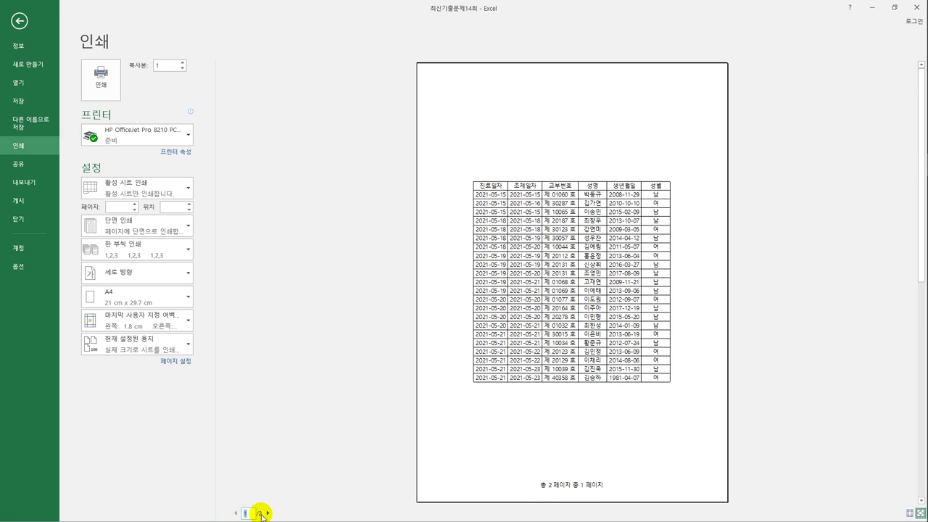
left_click(267, 513)
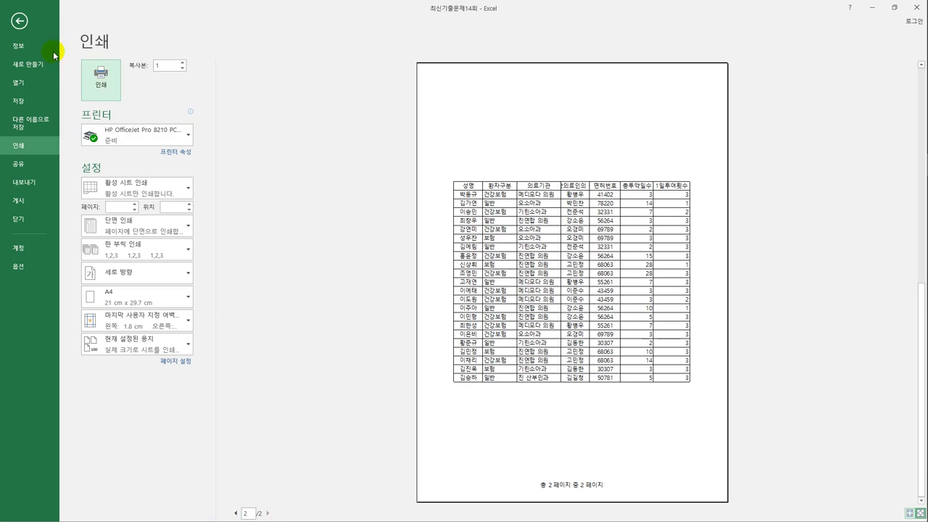
left_click(19, 24)
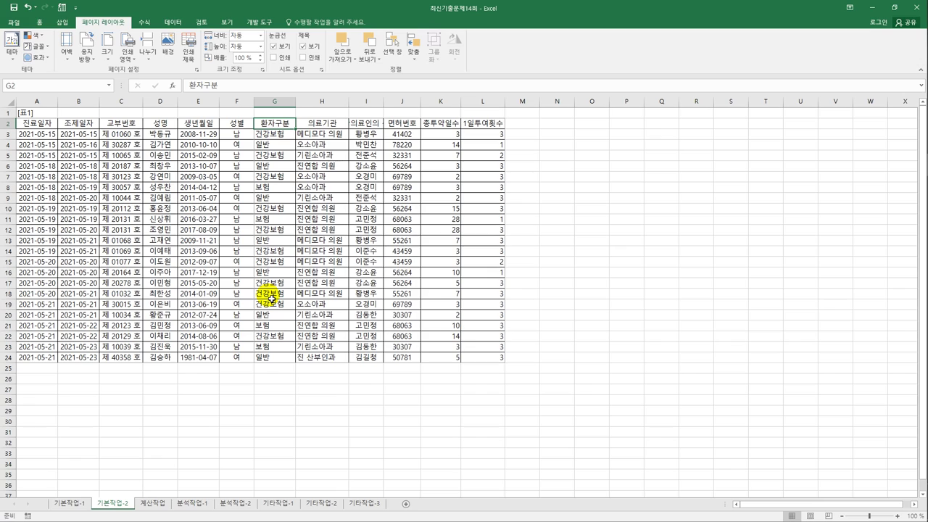
- Open the 계산작업 sheet and review the 생년월일 and 성별 cells in row 3 that feed the 주민번호 column
left_click(153, 502)
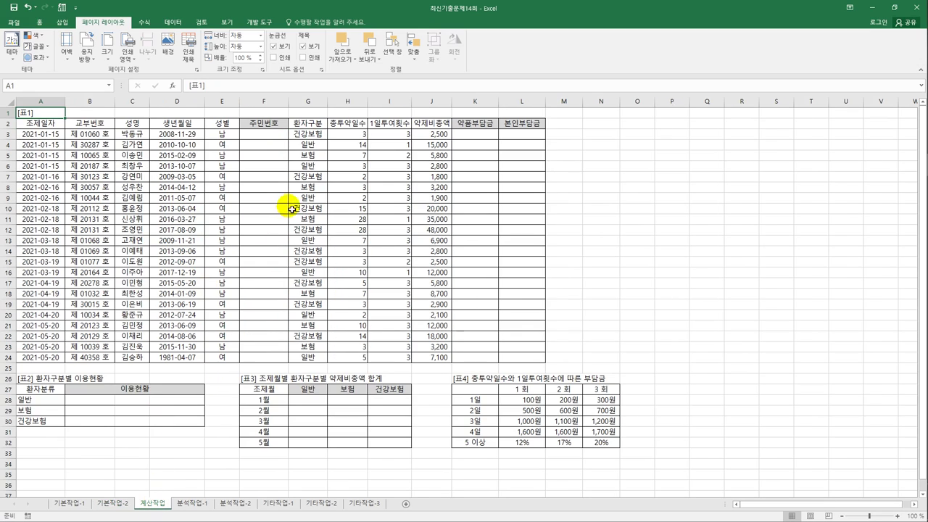
left_click(279, 139)
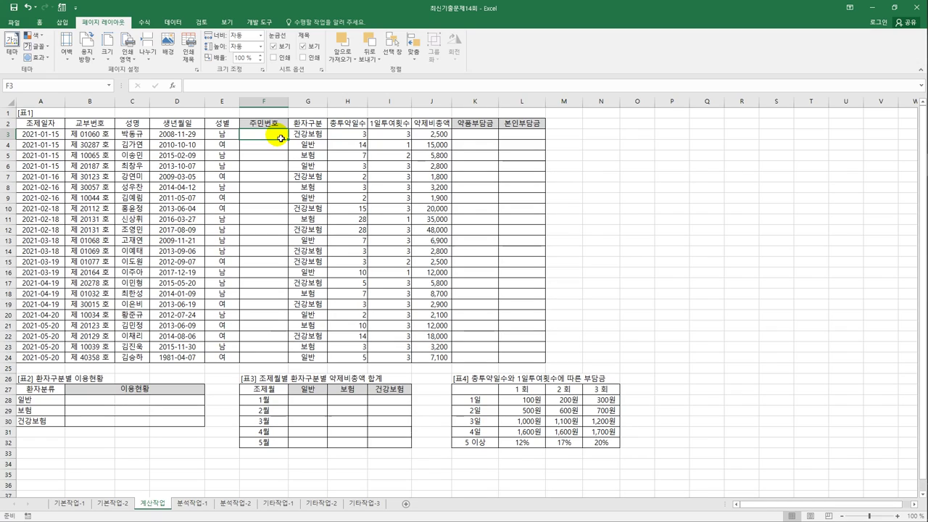
left_click(182, 134)
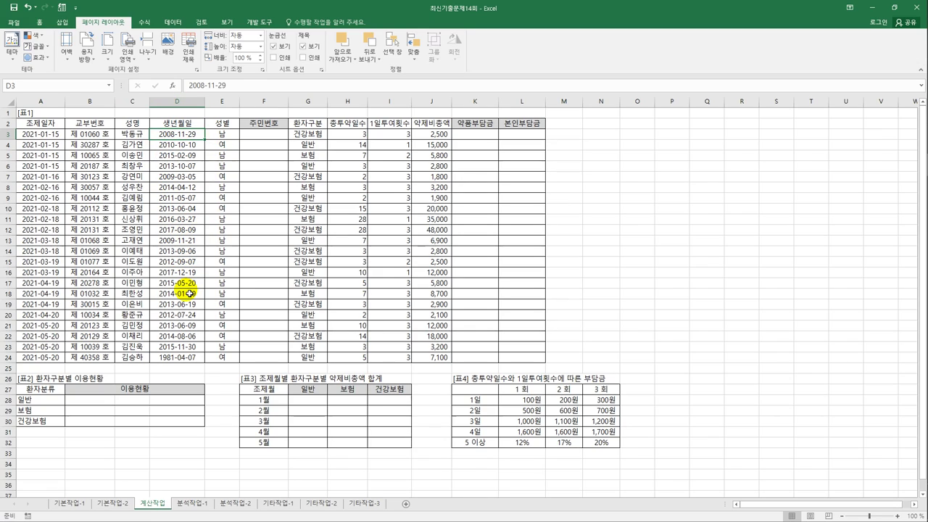
left_click(229, 136)
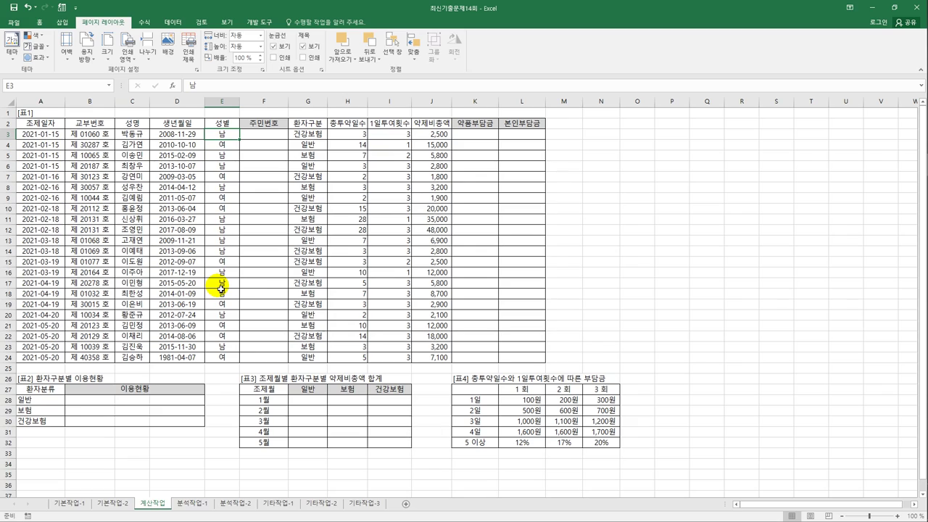
- Enter =TEXT(D3,"yymmdd-") in F3 under 주민번호 and slightly widen column F
left_click(256, 138)
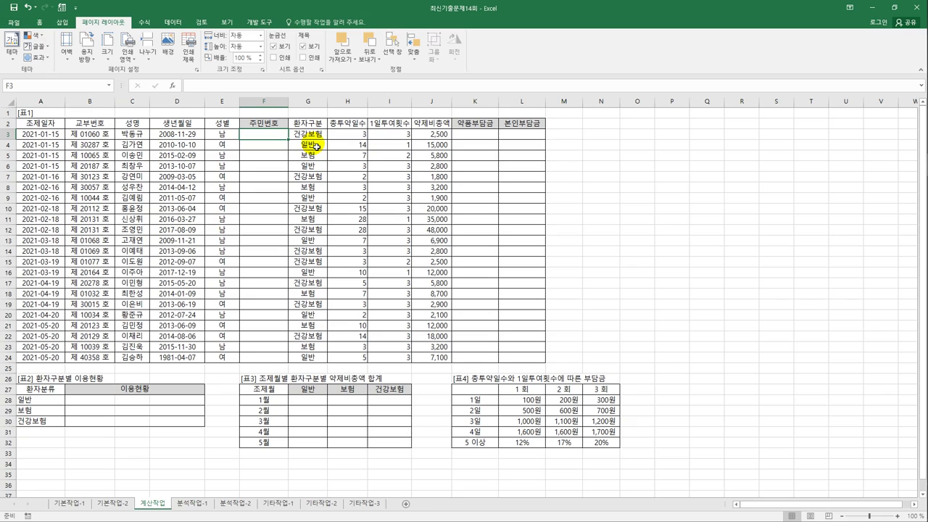
type("=")
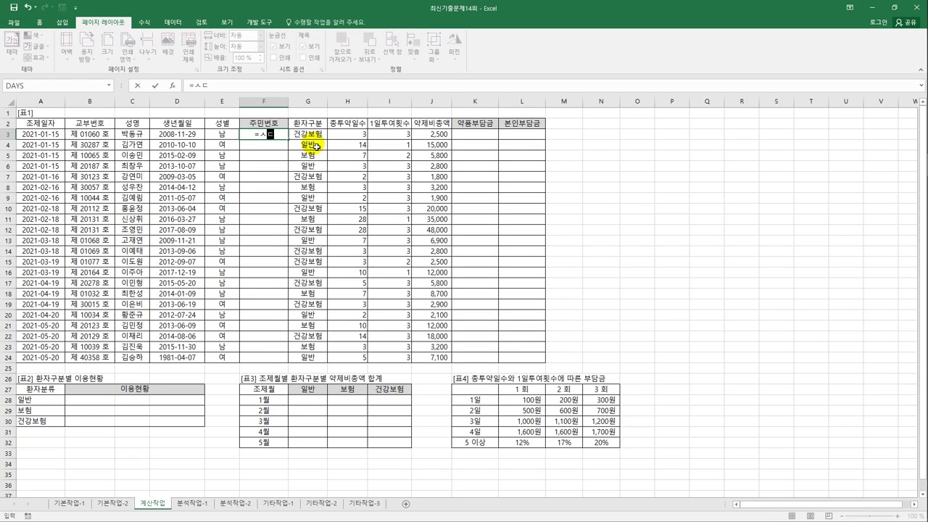
type("TEXT(")
key("Left")
key("Left")
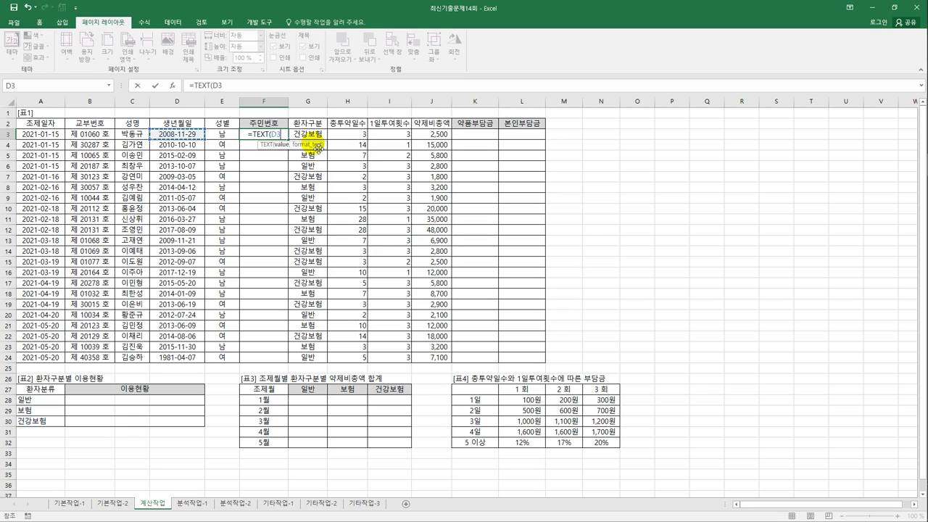
type(",")
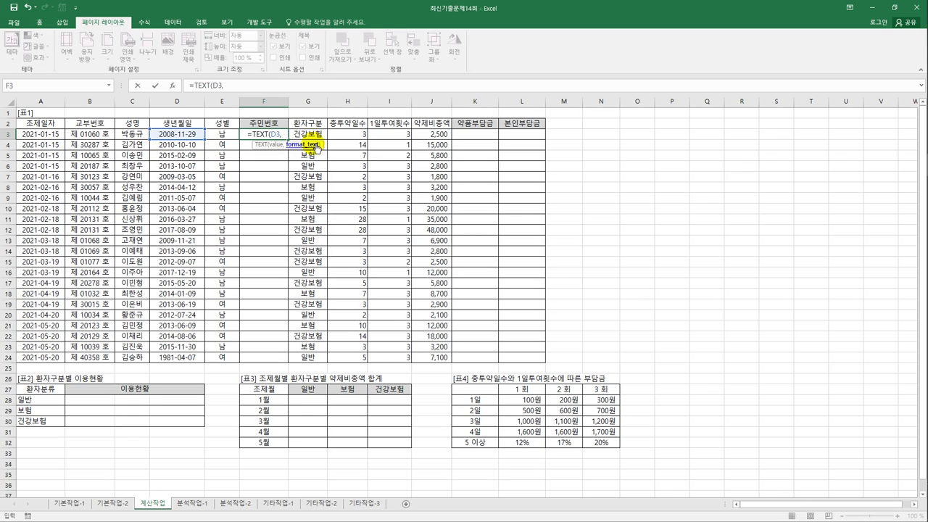
type("\"")
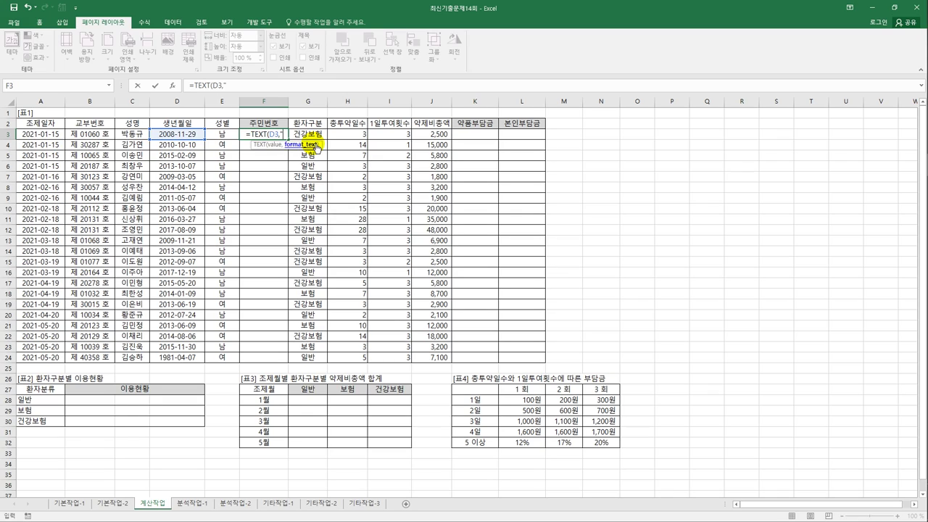
type("yymmdd")
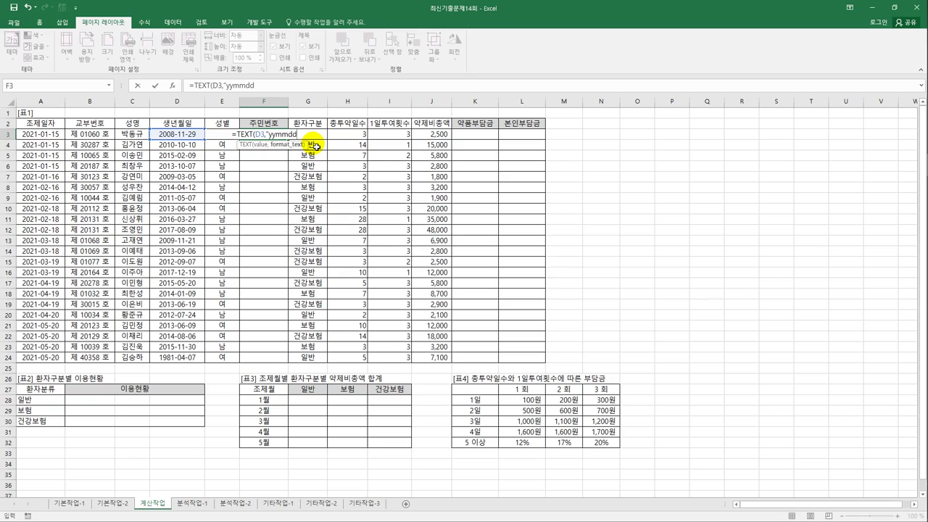
type("-")
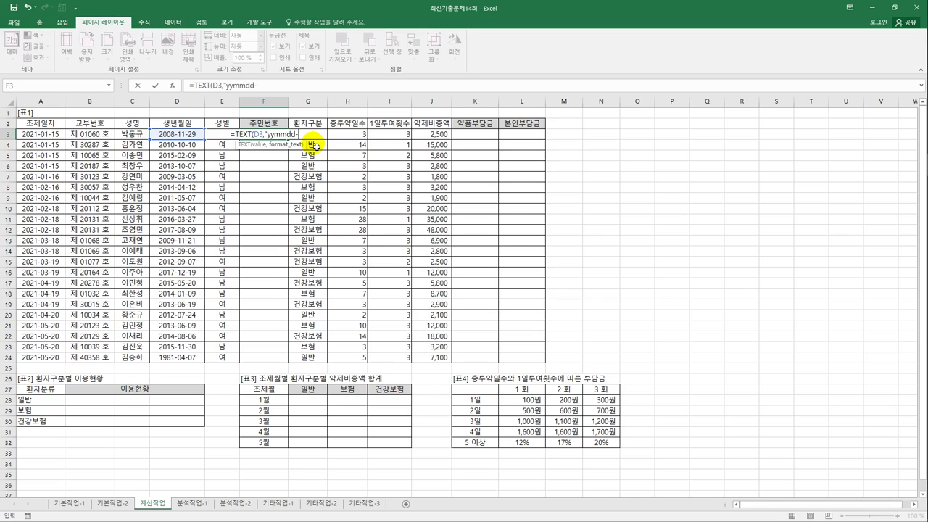
type("\"")
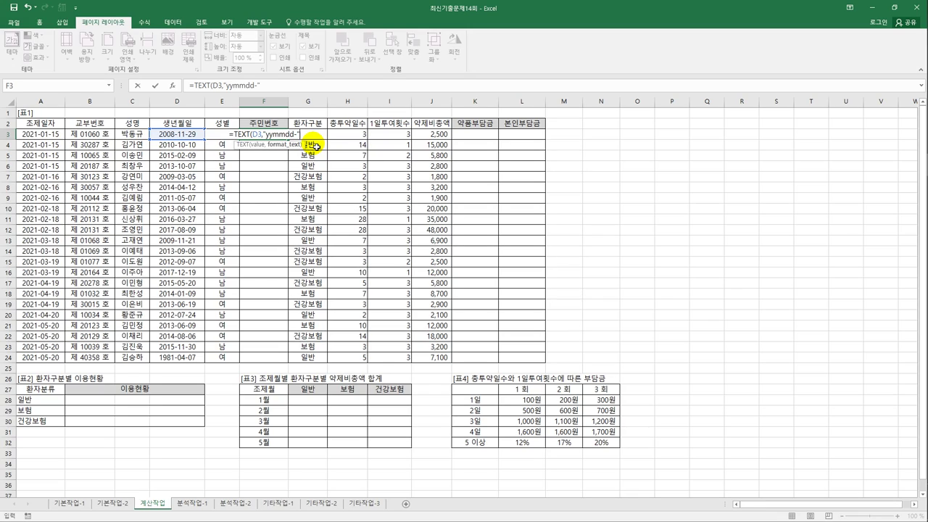
type(")")
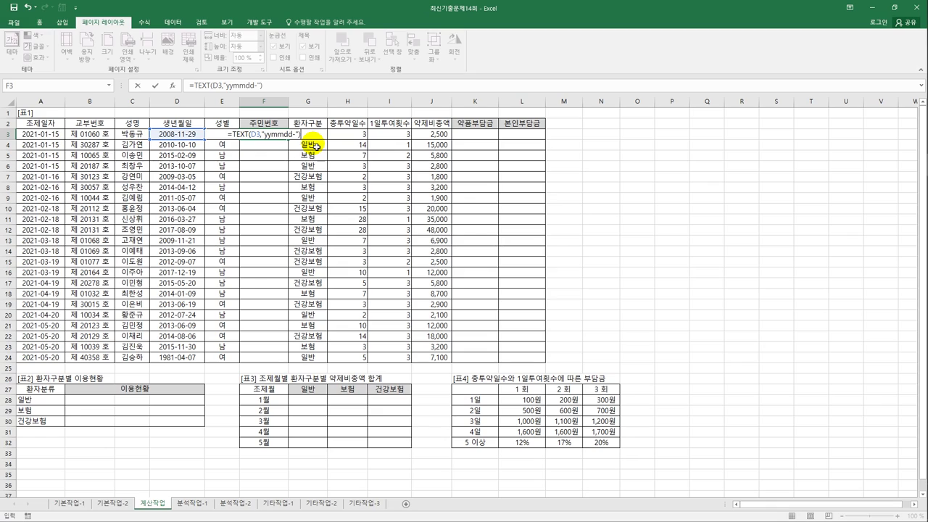
key("Return")
key("Up")
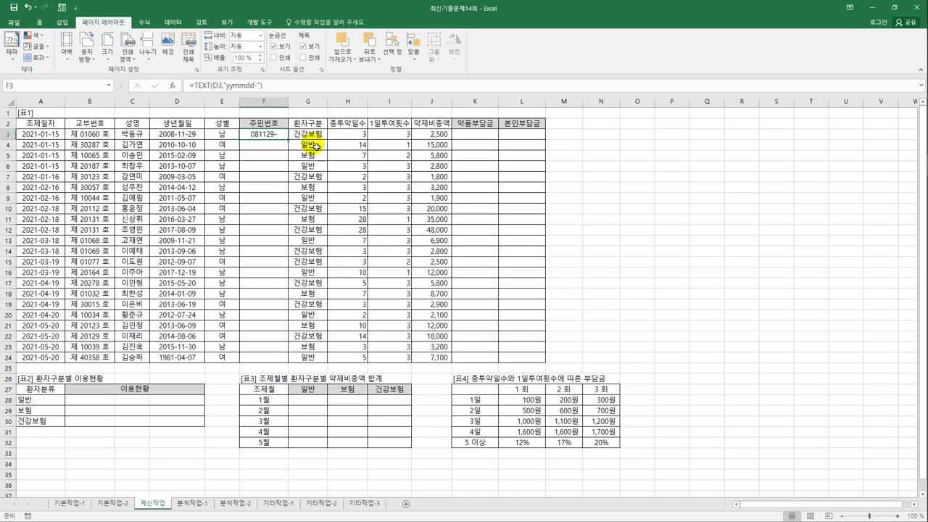
left_click_drag(292, 103, 304, 103)
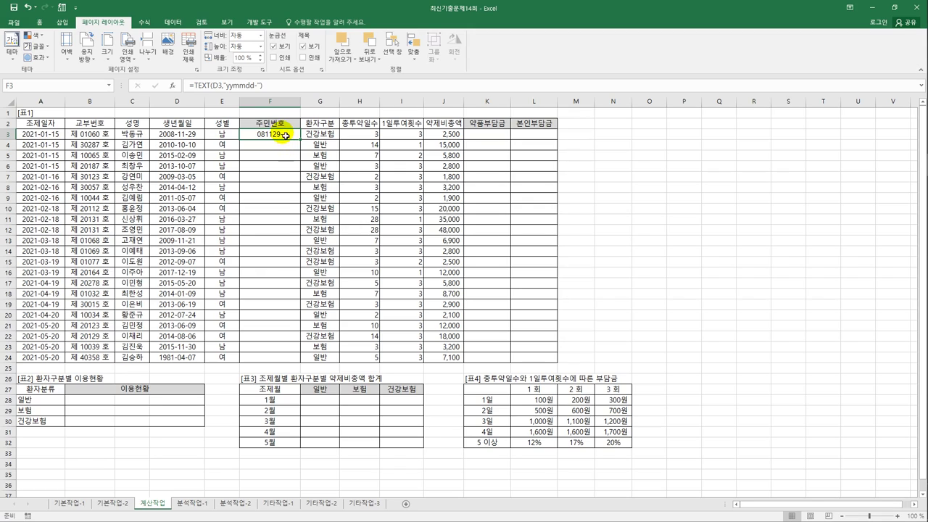
- Extend the F3 formula with & and an IF function whose condition is E3="남"
left_click(276, 93)
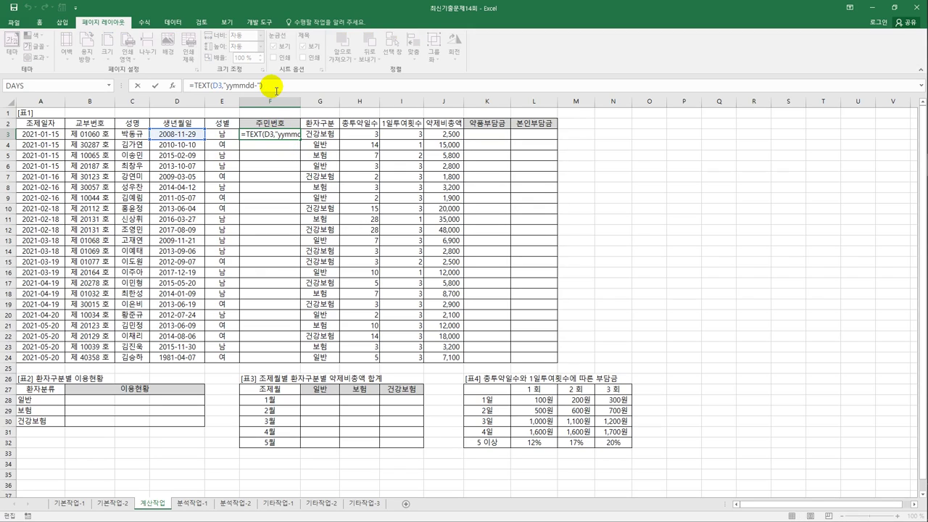
type("&")
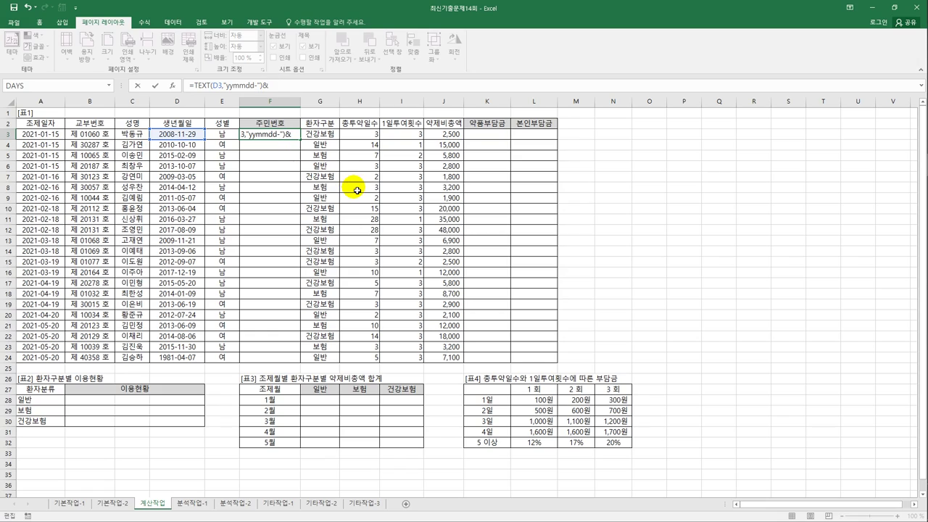
type("if(")
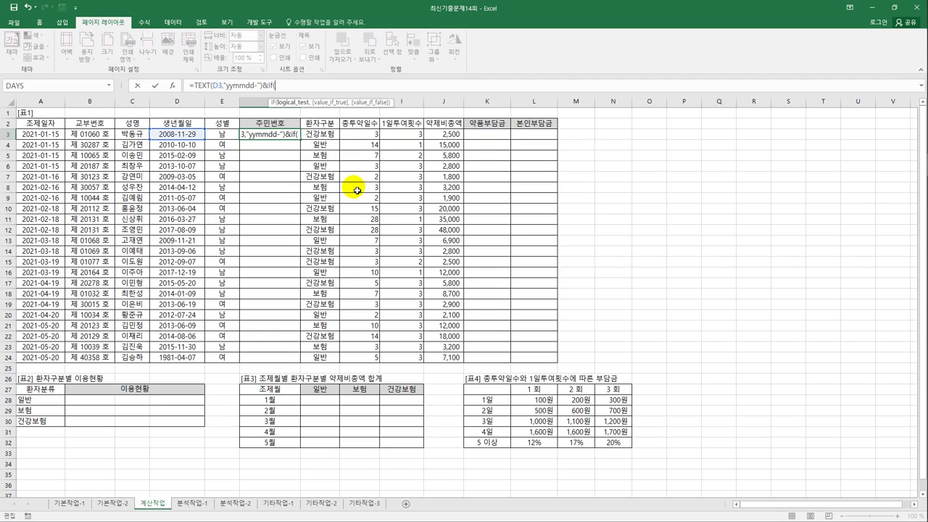
left_click(234, 139)
left_click(234, 139)
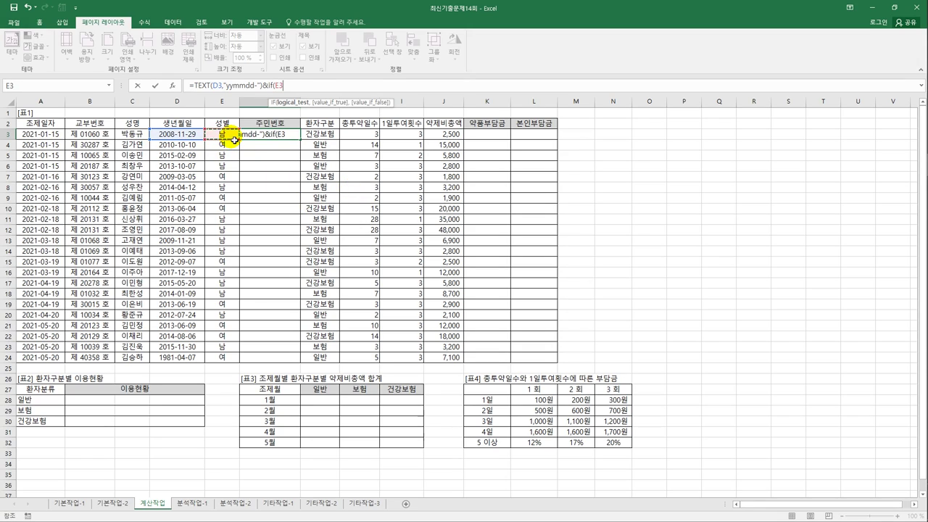
type("=\"ㄴ")
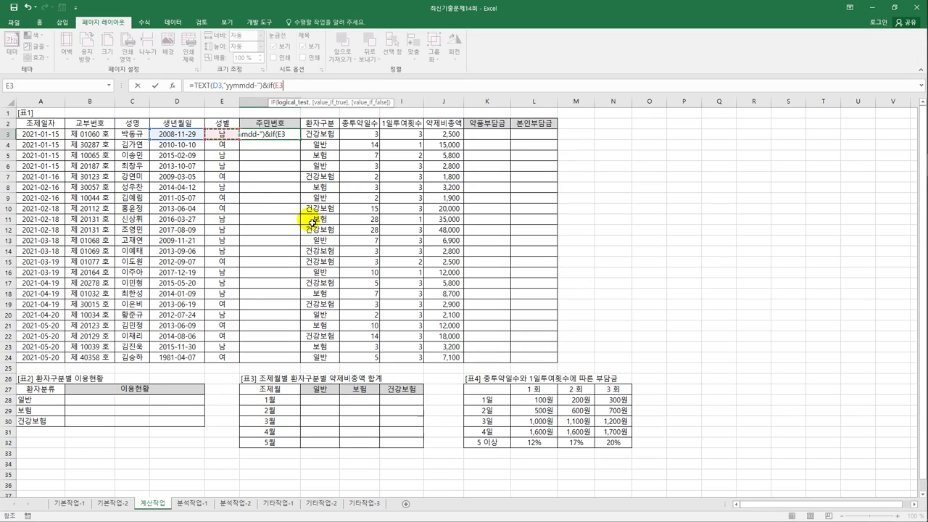
type("남\",")
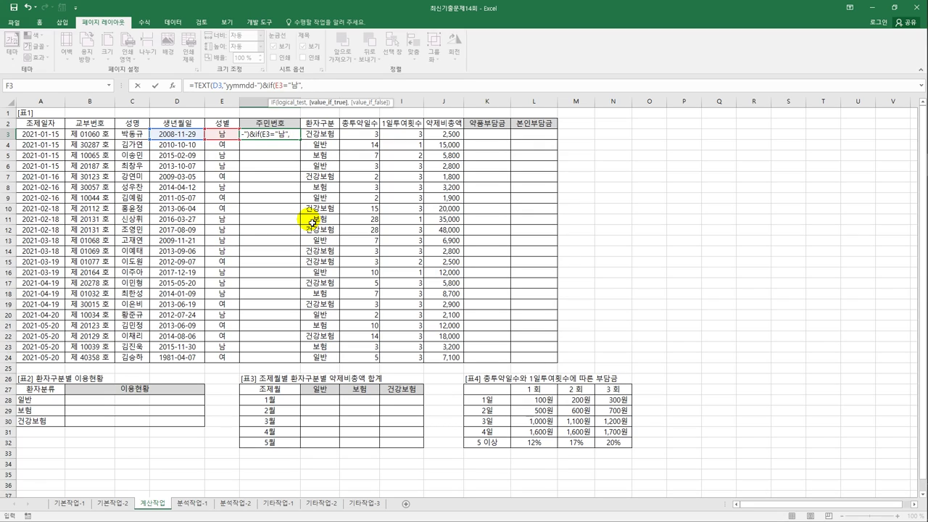
- Add IF(year(D3)>=2000,3,1) as the value_if_true argument of the gender IF in the F3 formula
type("if(")
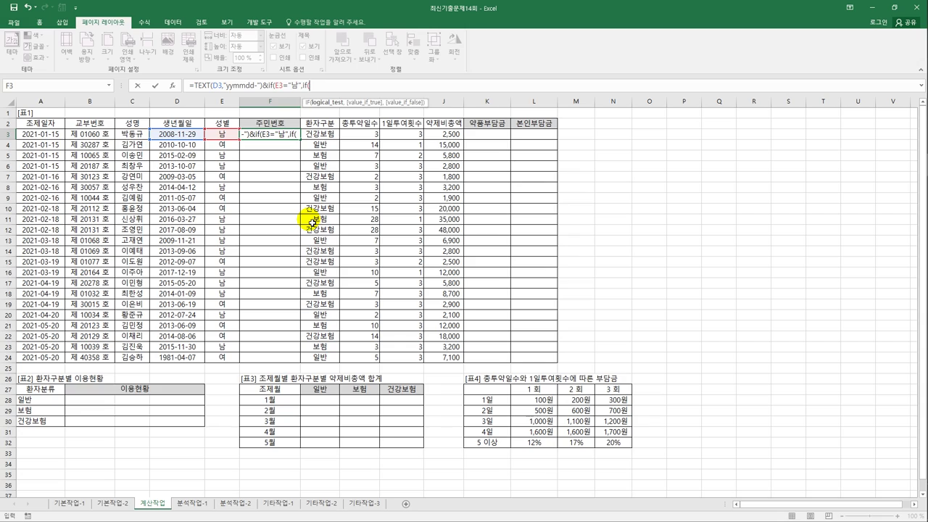
type("year(")
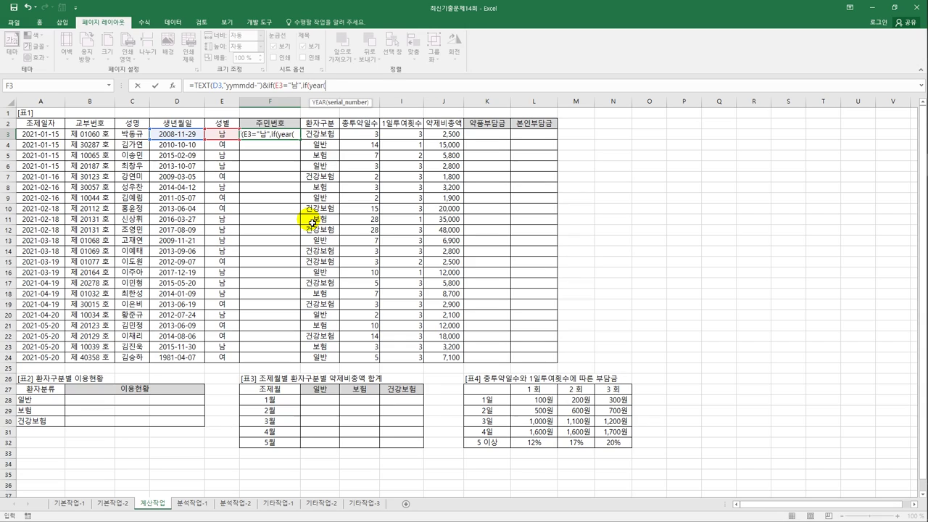
left_click(185, 135)
type(")")
type(">=")
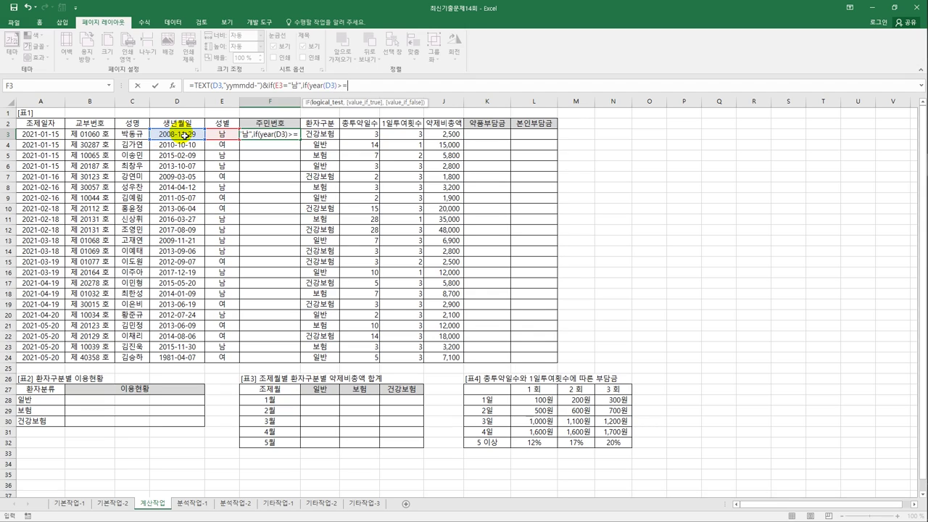
type("2000,")
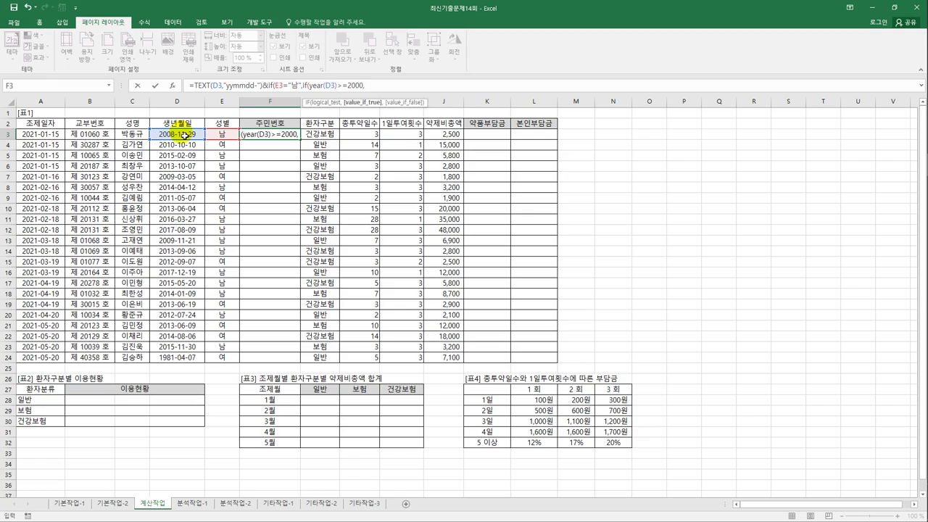
type("3,")
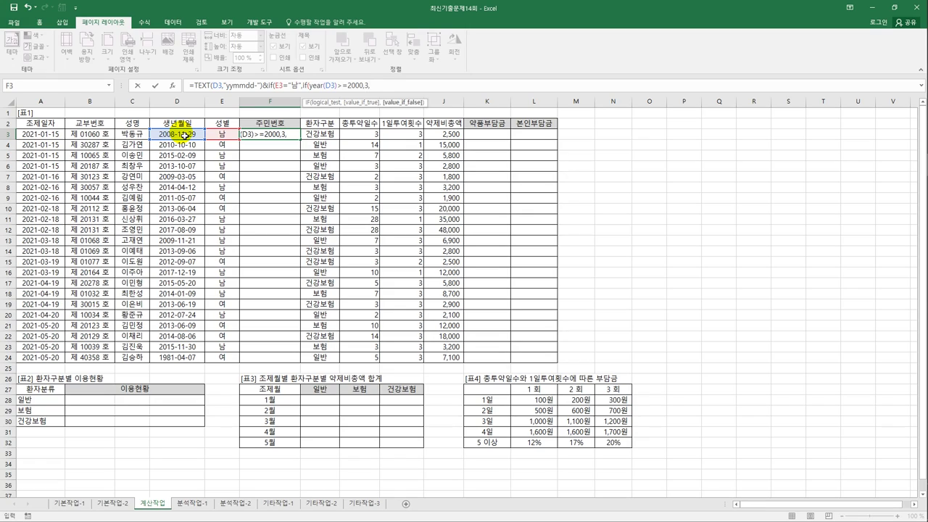
type("1")
left_click(361, 87)
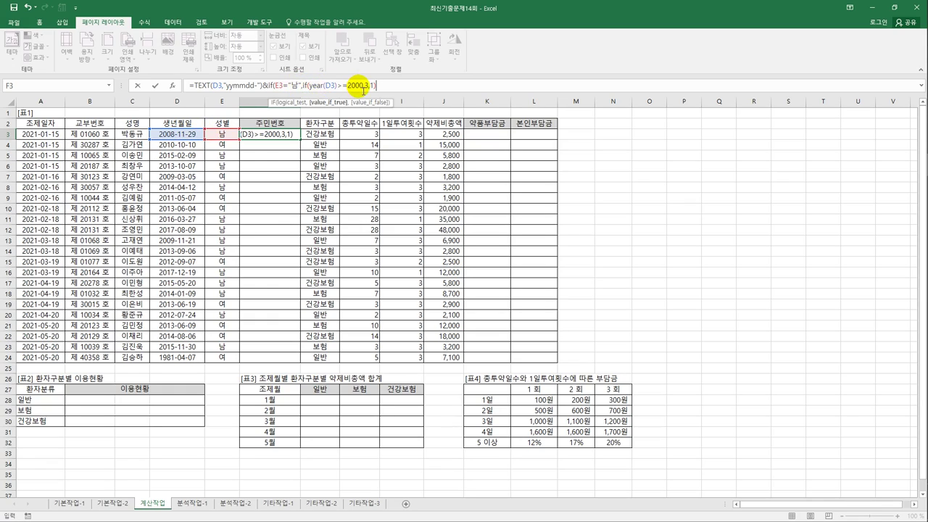
left_click_drag(363, 87, 374, 87)
left_click(385, 89)
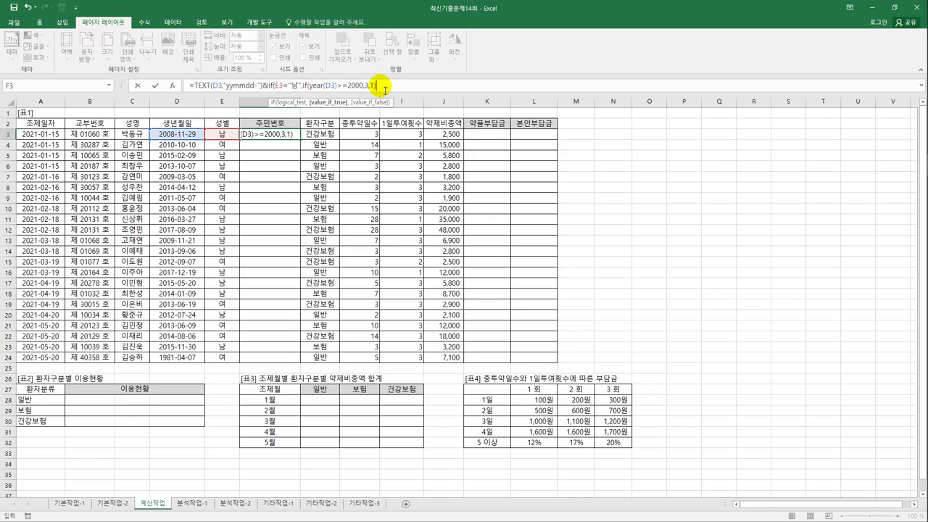
type(",")
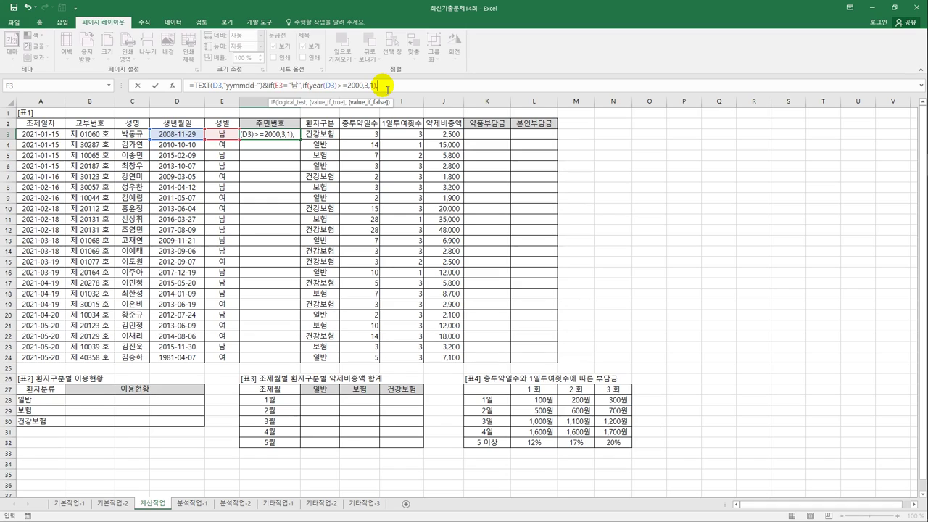
- Complete the F3 formula with IF(YEAR(D3)>=2000,4,2) as the value_if_false argument and fill it down to F24
type("if(")
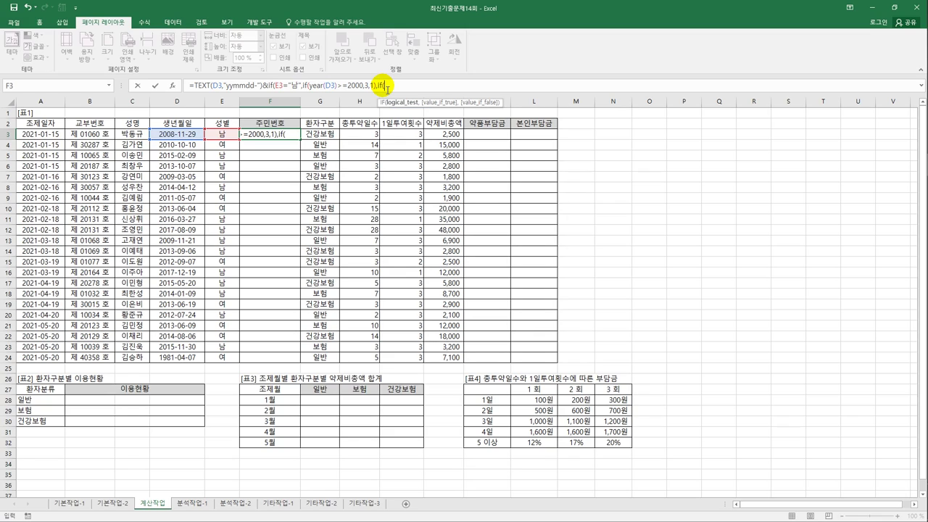
type("year")
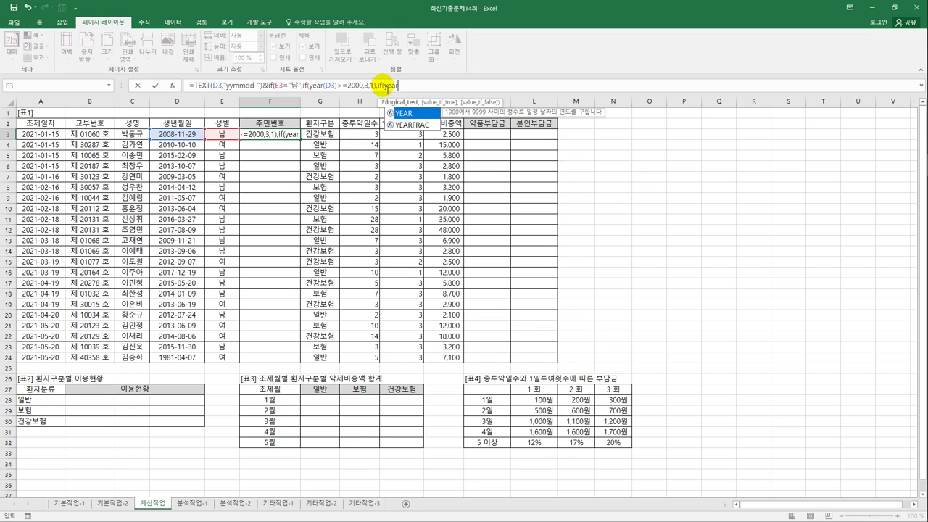
key("Tab")
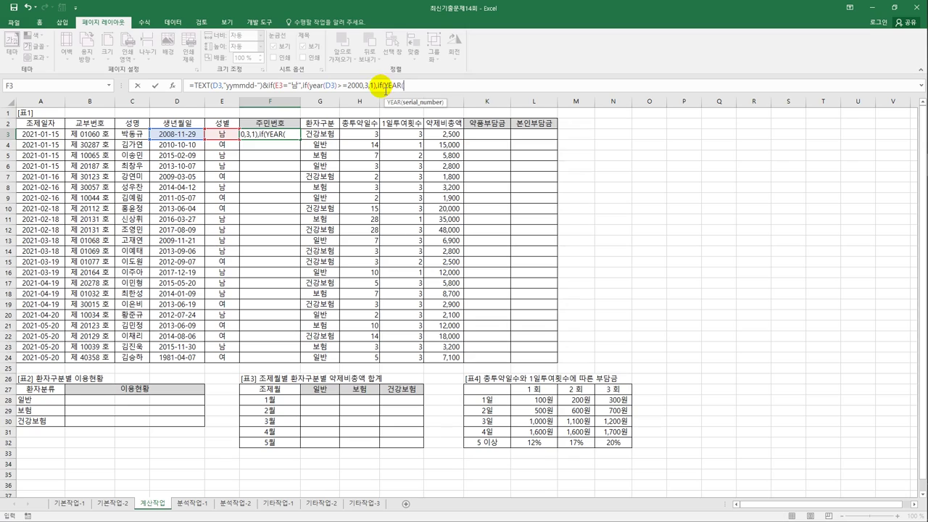
left_click(198, 136)
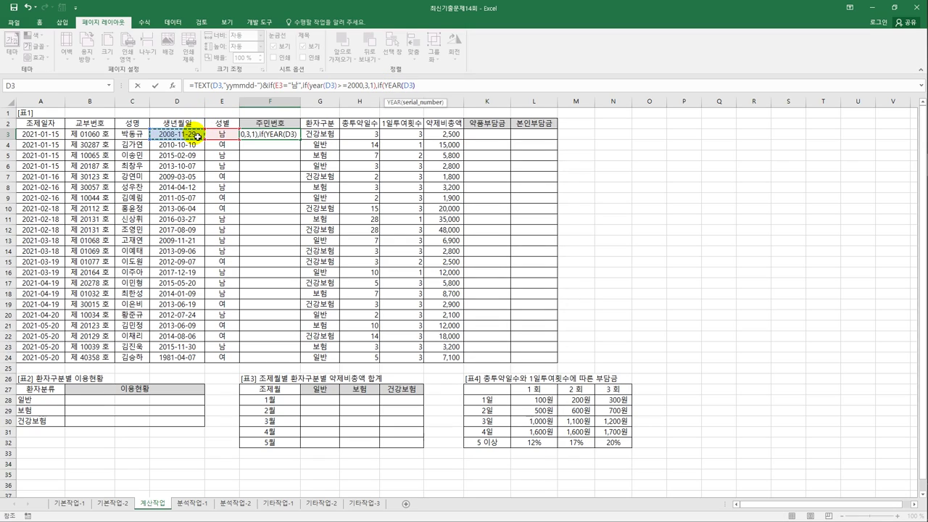
type(")>=2000")
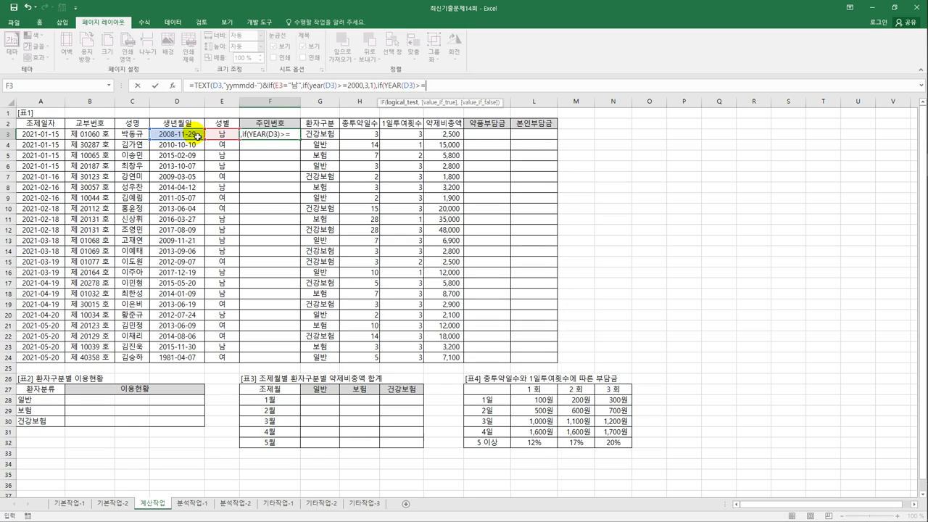
type(",")
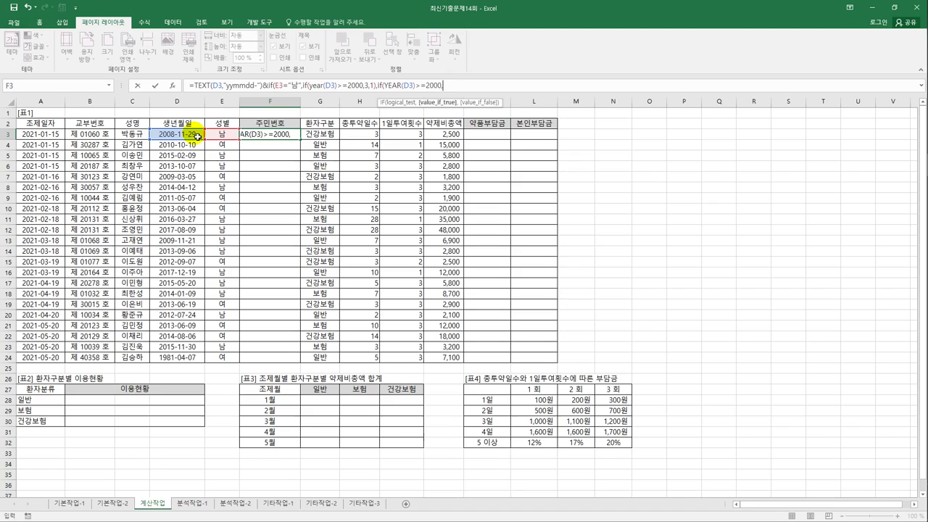
type("4,2)")
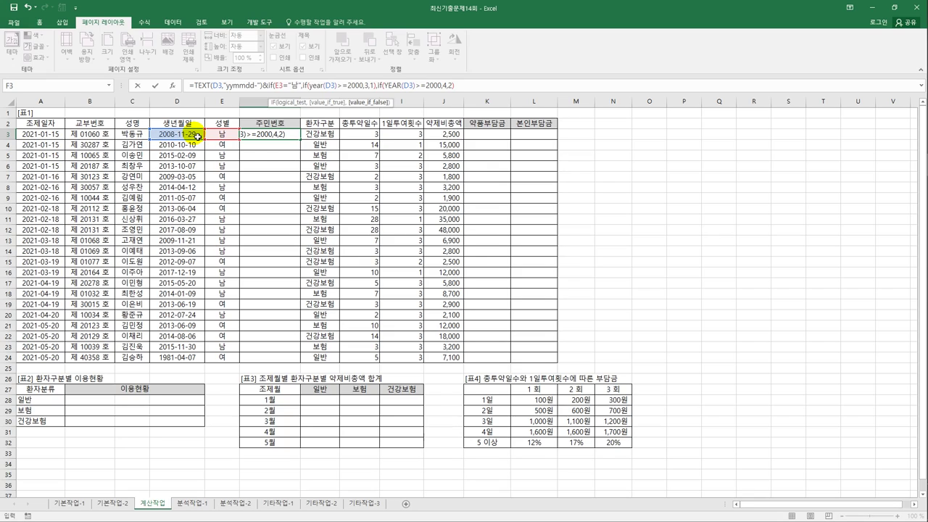
key("Right")
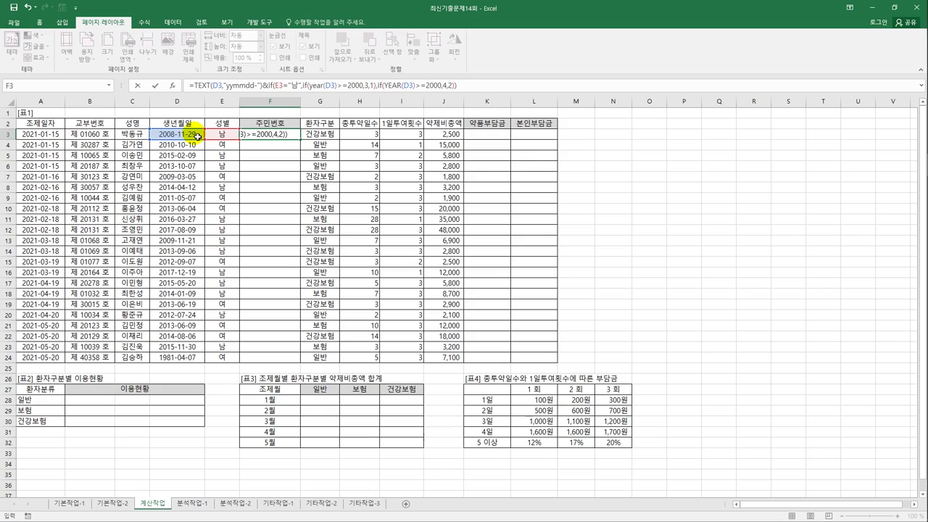
key("ctrl+Return")
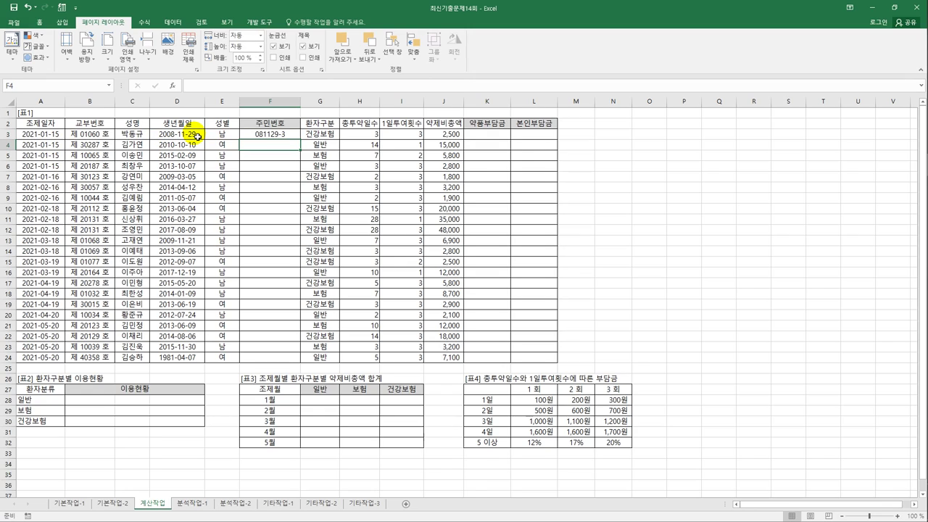
left_click_drag(301, 139, 304, 143)
double_click(303, 143)
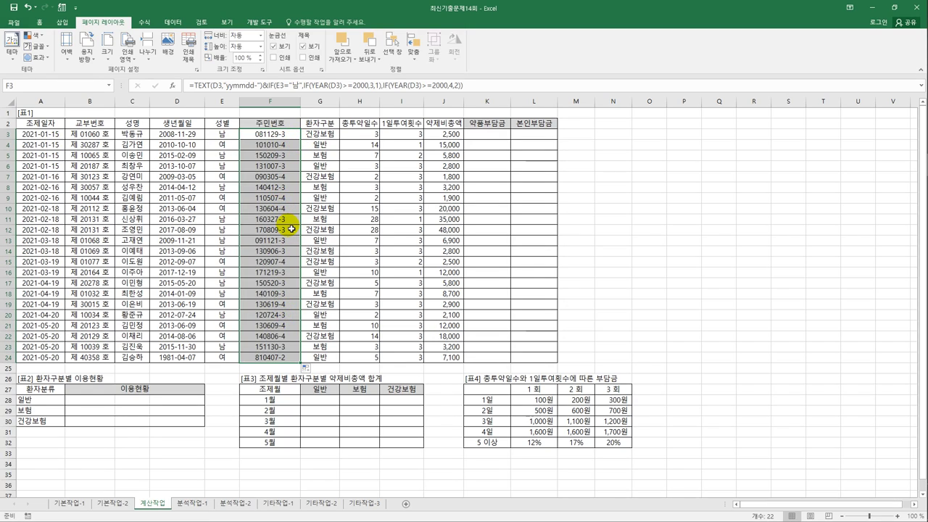
- Append &"******" to the end of the F3 formula and fill it down through F24 again
left_click(279, 138)
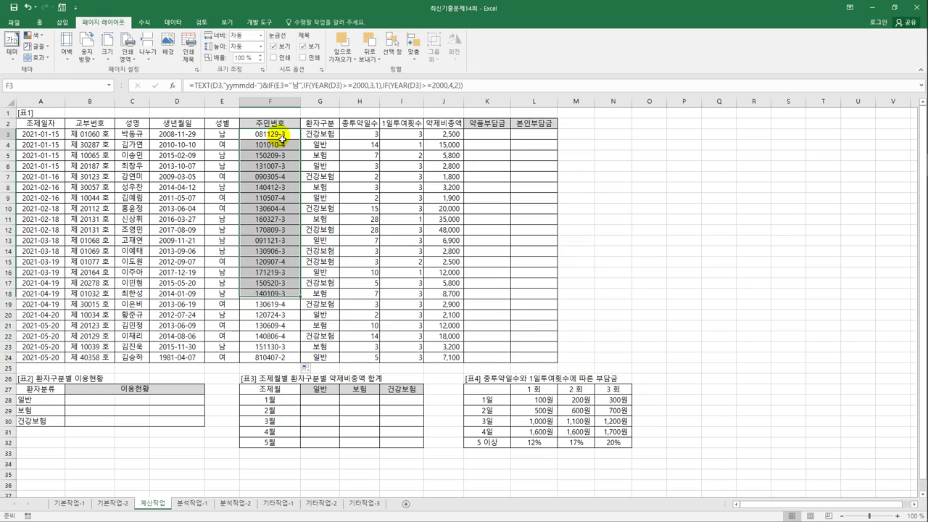
left_click(483, 86)
type("&")
type("\"*")
type("***")
type("**")
type("\"")
key("ctrl+Return")
left_click_drag(300, 141, 301, 363)
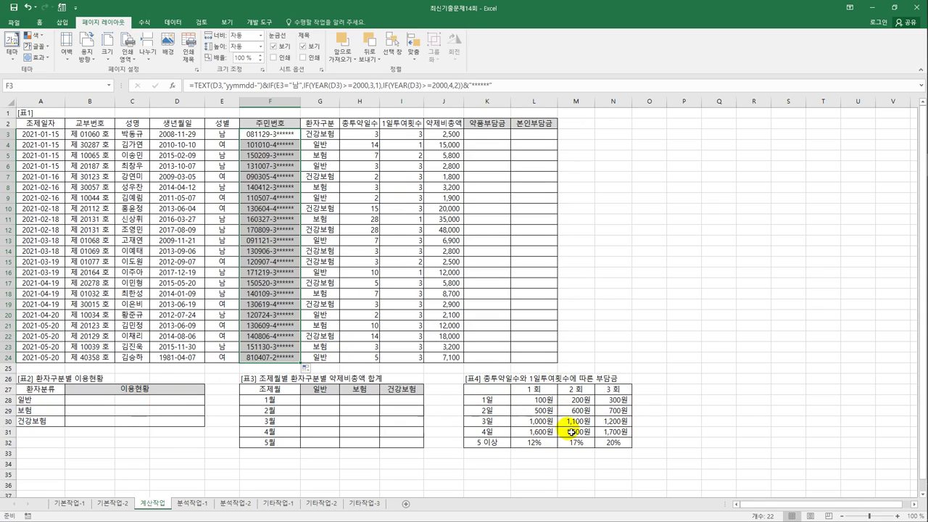
- Examine the 약품부담금 range K3:K24 alongside the won amounts and the 5 이상 percentage row in 표4
left_click_drag(481, 135, 477, 360)
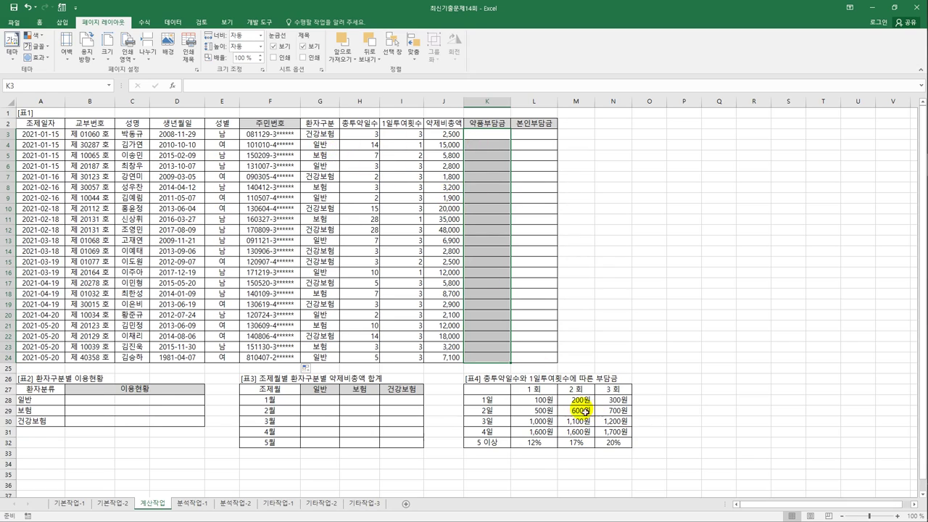
left_click_drag(542, 399, 608, 432)
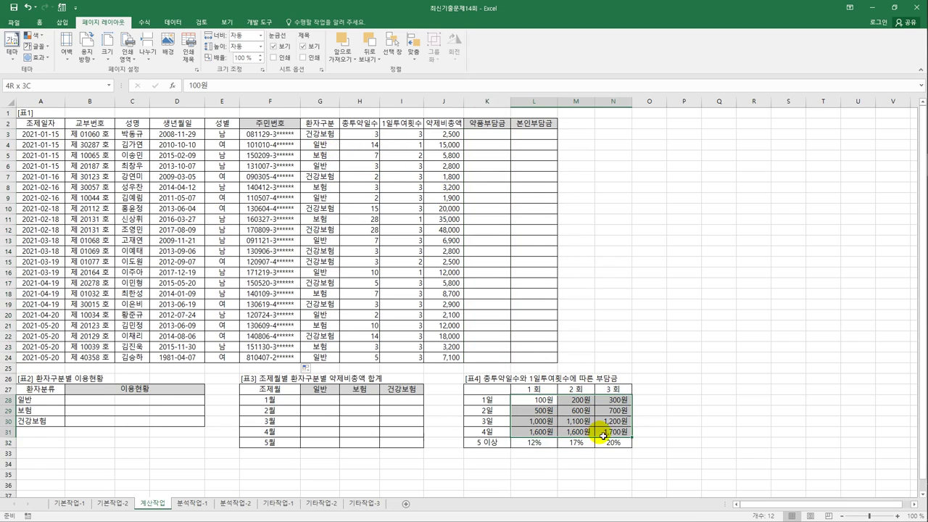
left_click(547, 411)
left_click(536, 422)
left_click(536, 433)
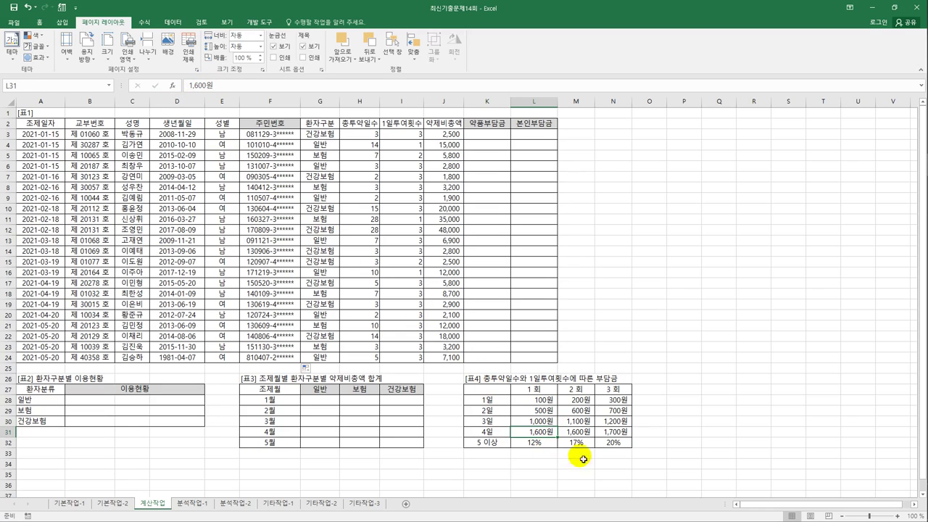
left_click(447, 135)
left_click(534, 444)
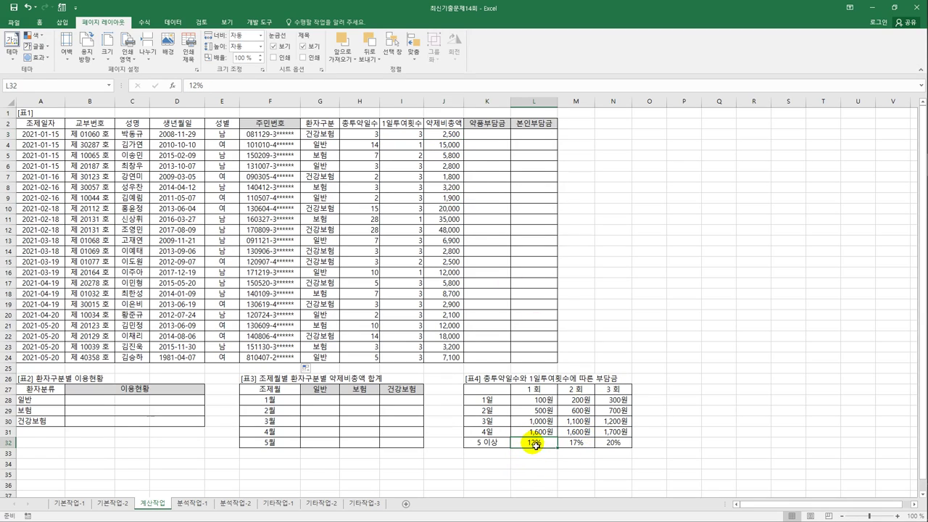
left_click(574, 445)
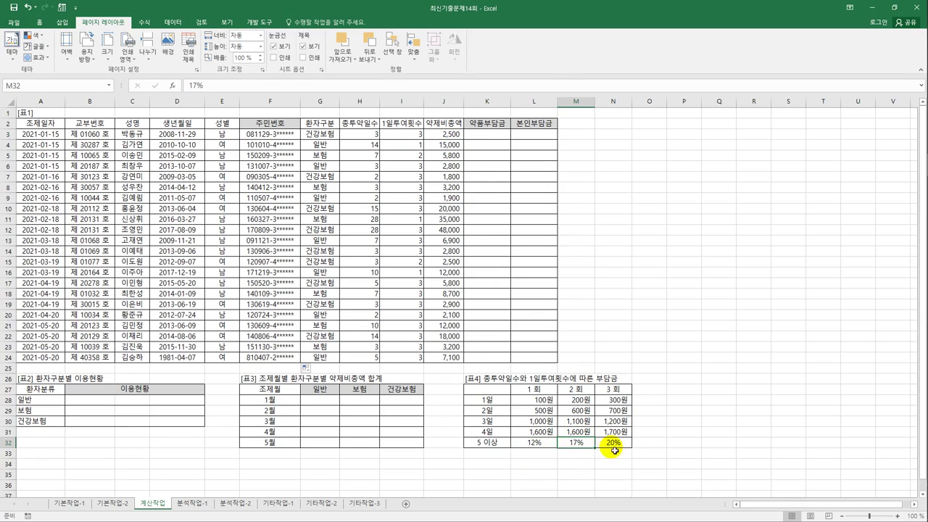
left_click(616, 442)
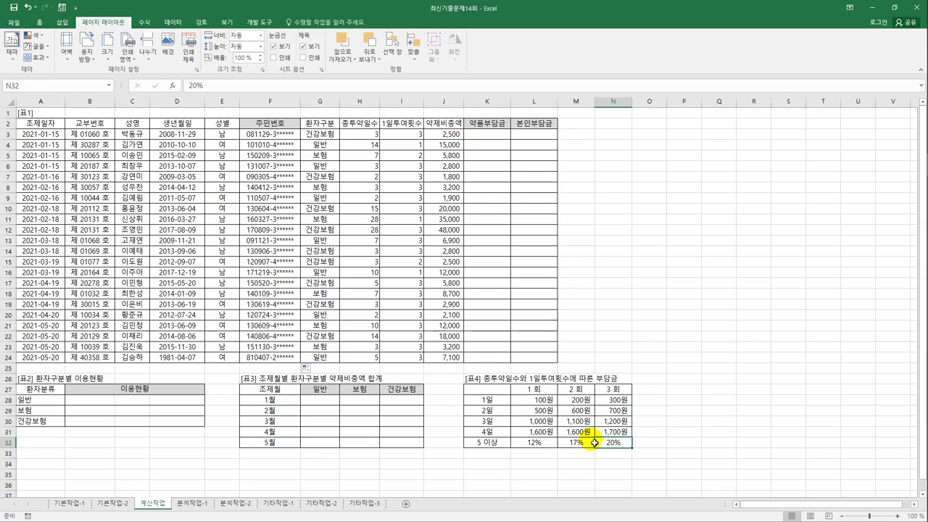
- Examine how 총투약일수 and 1일투여횟수 in row 3 correspond to the day labels and 회 headings of 표4
left_click(496, 139)
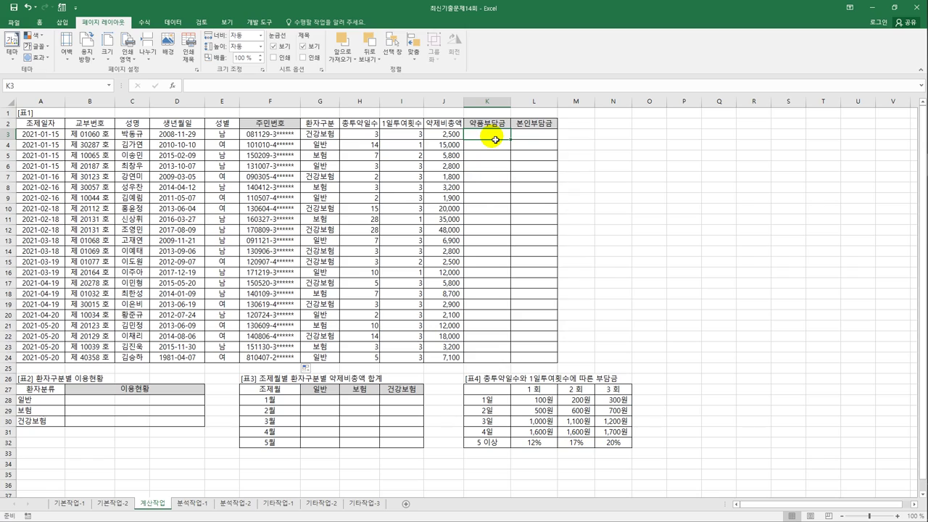
left_click_drag(493, 401, 620, 444)
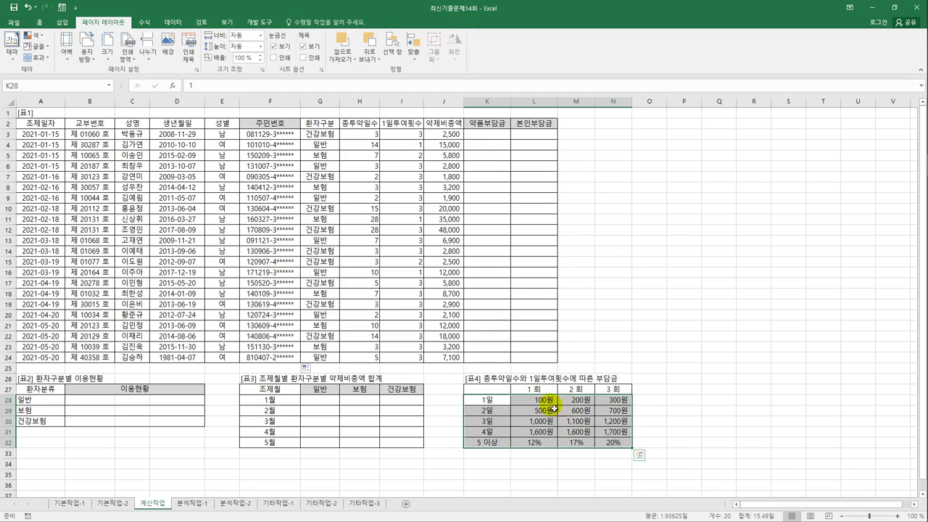
left_click(359, 140)
left_click_drag(496, 399, 499, 444)
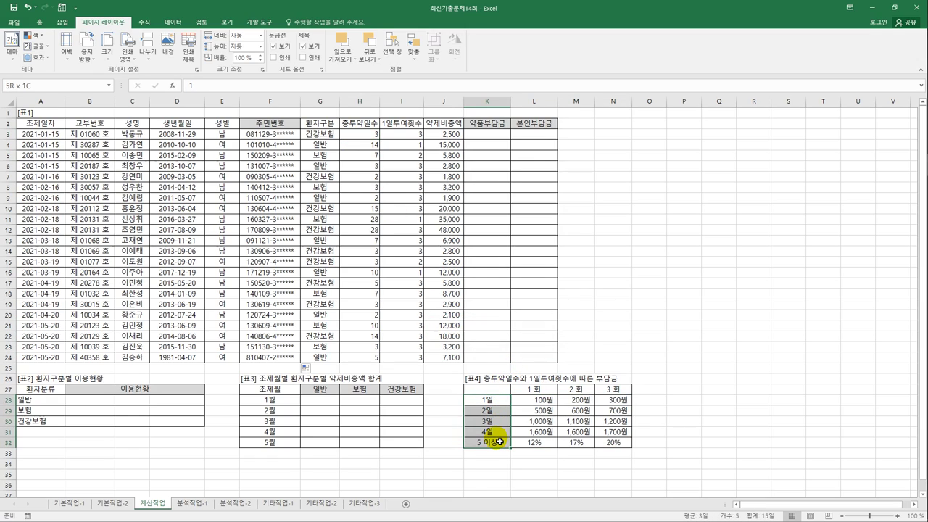
left_click(542, 379)
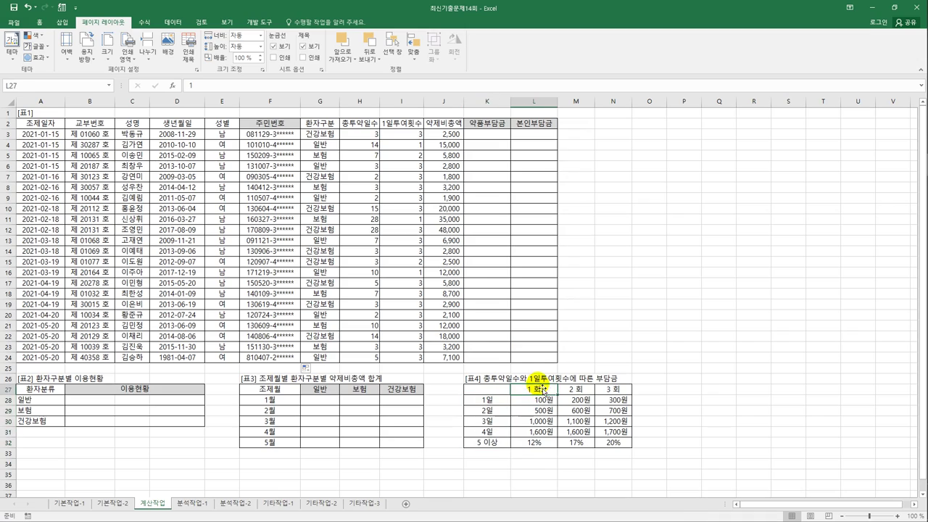
left_click(414, 138)
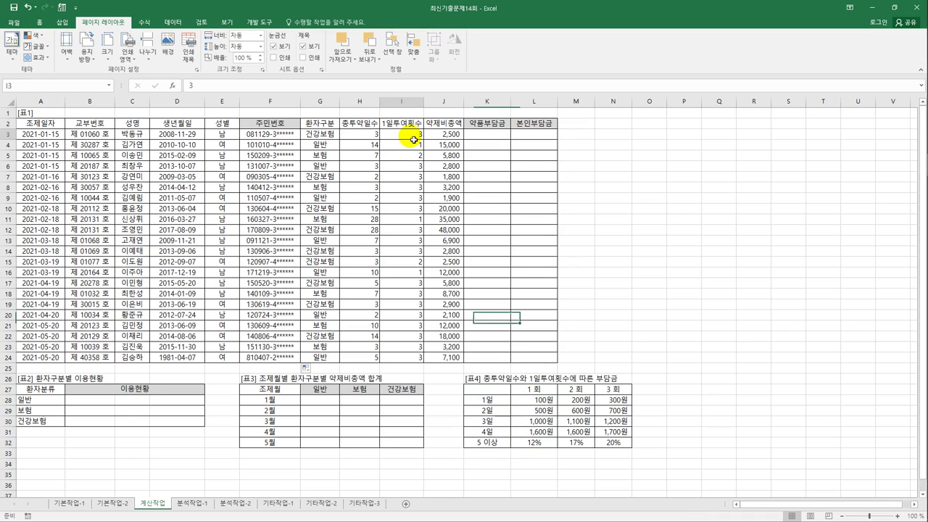
left_click(552, 390)
left_click(574, 389)
left_click(605, 389)
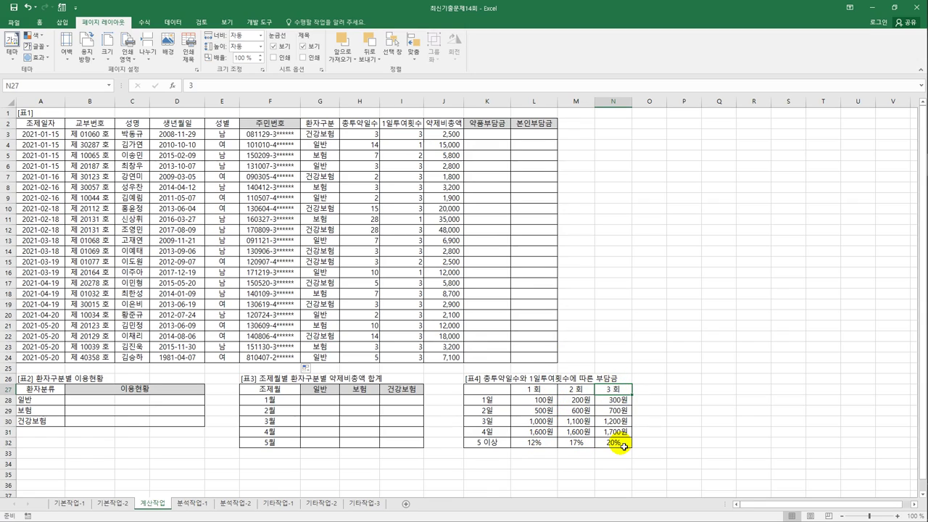
left_click_drag(536, 390, 618, 389)
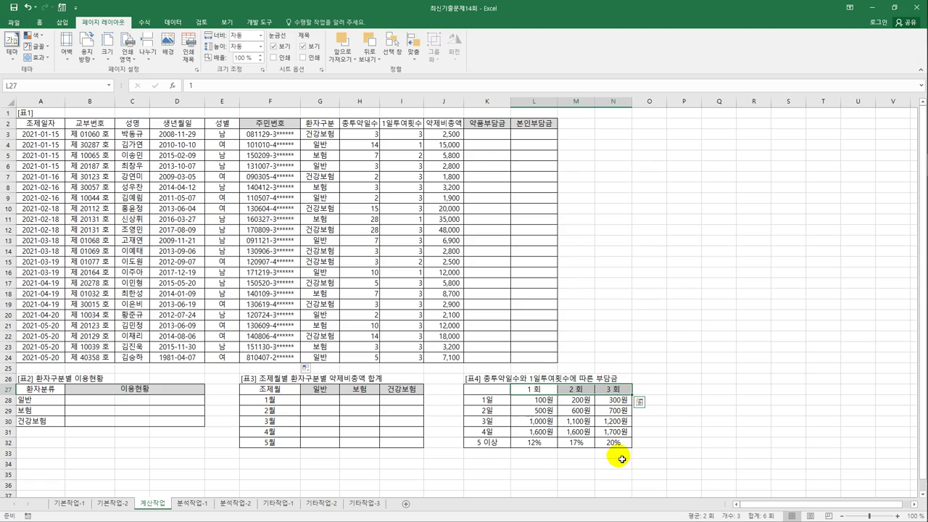
- Start a VLOOKUP formula in K3 with H3 as the lookup value and $K$28:$N$32 as the table array
left_click(496, 138)
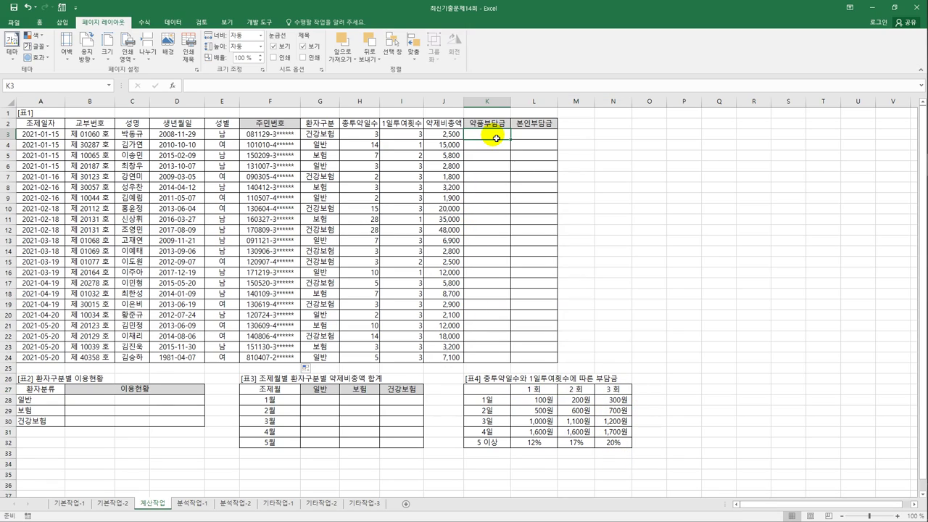
type("=vl")
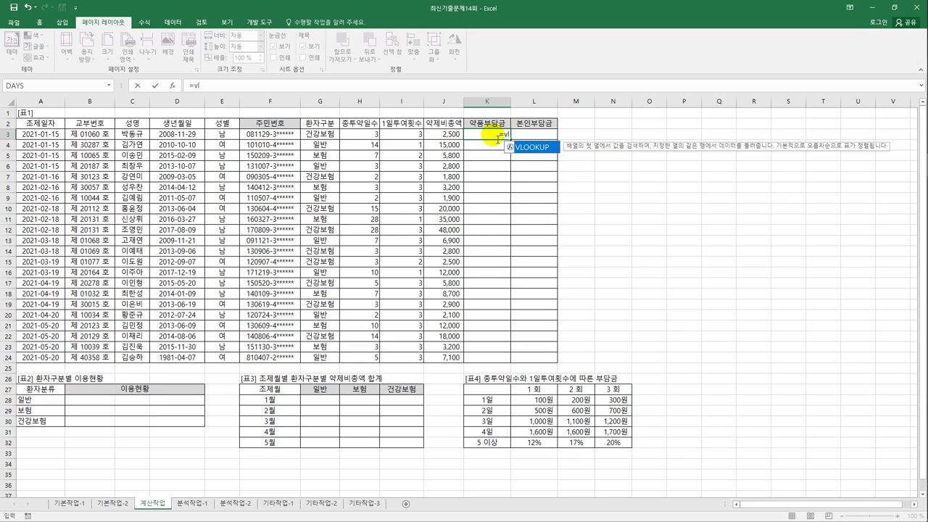
key("Tab")
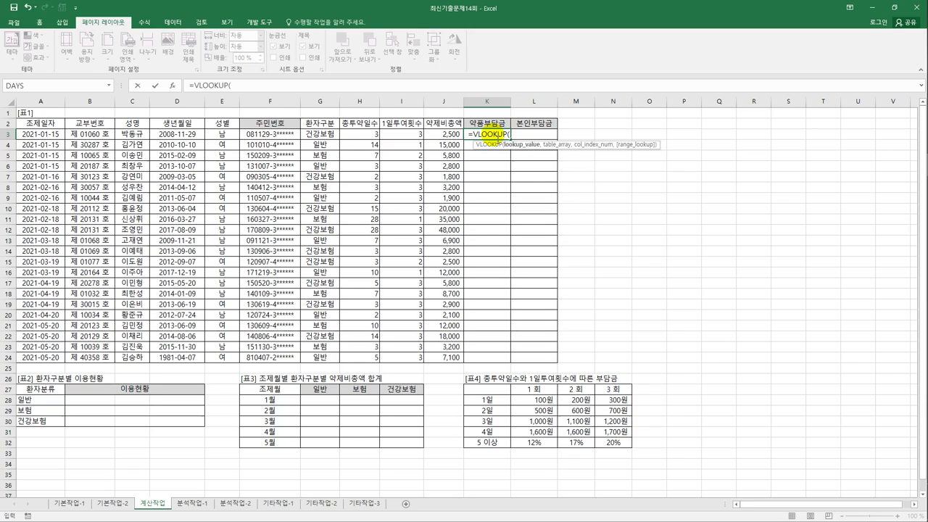
left_click(360, 137)
type(",")
mouse_move(505, 403)
left_mouse_down()
mouse_move(576, 424)
mouse_move(611, 448)
left_mouse_up()
key("F4")
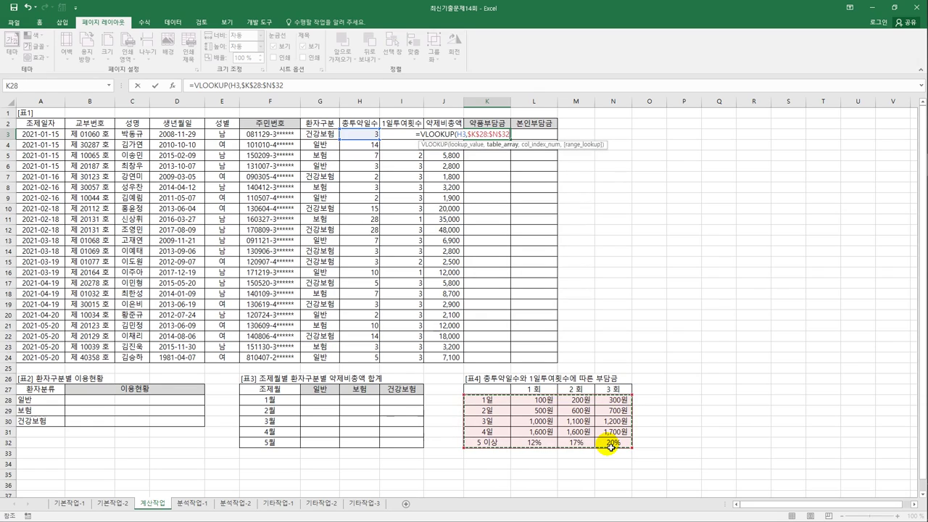
type(",")
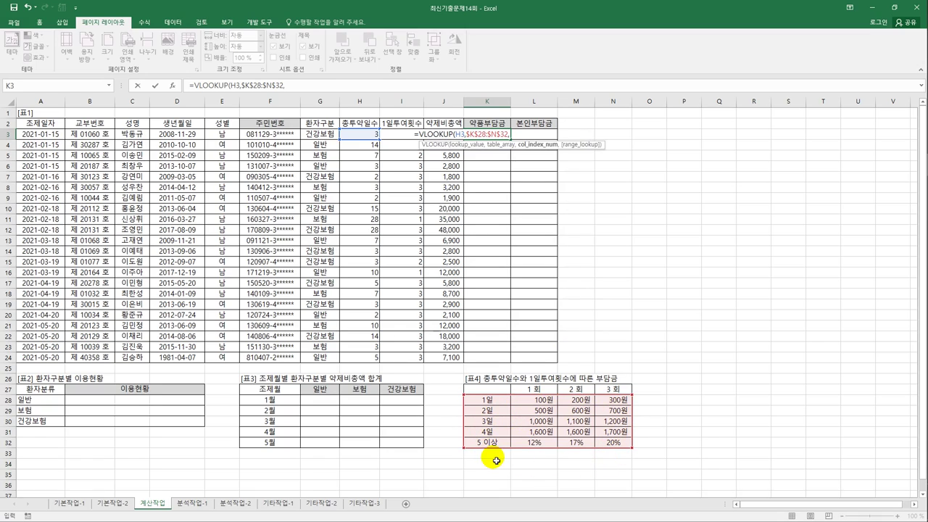
- Add MATCH(I3,$L$27:$N$27,1) as the column index argument of the K3 VLOOKUP formula
type("MATCH(")
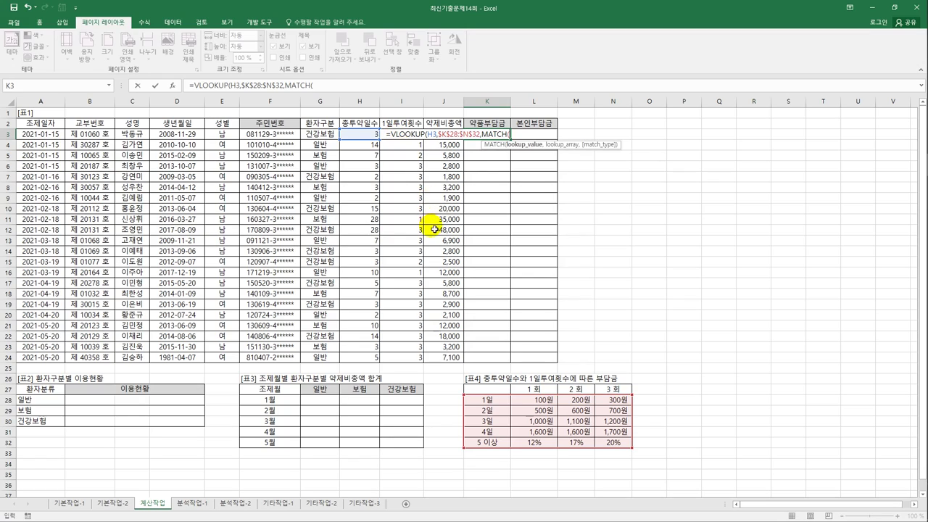
key("Left")
key("Left")
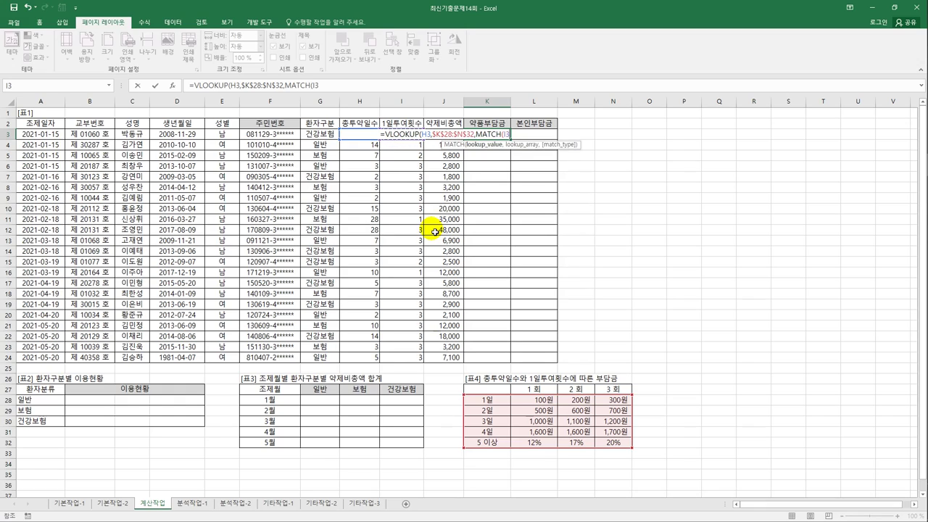
type(",")
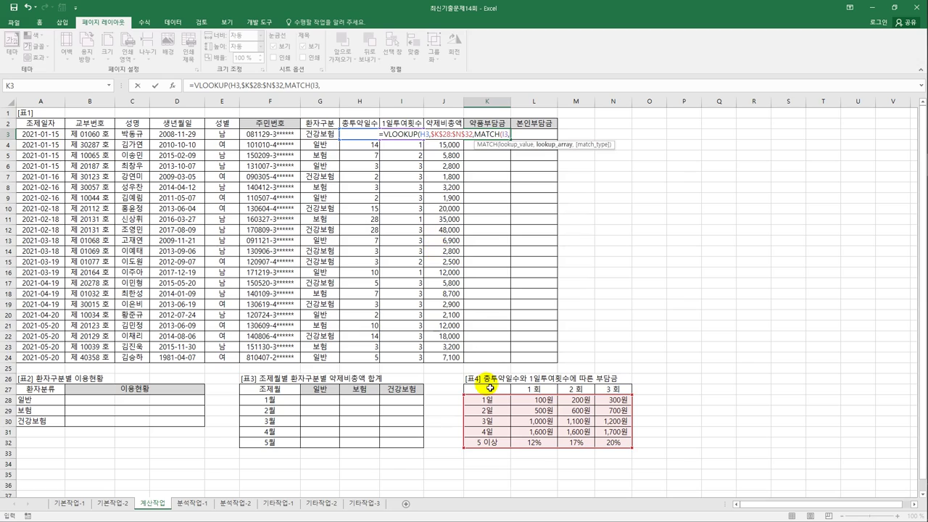
left_click_drag(548, 389, 614, 392)
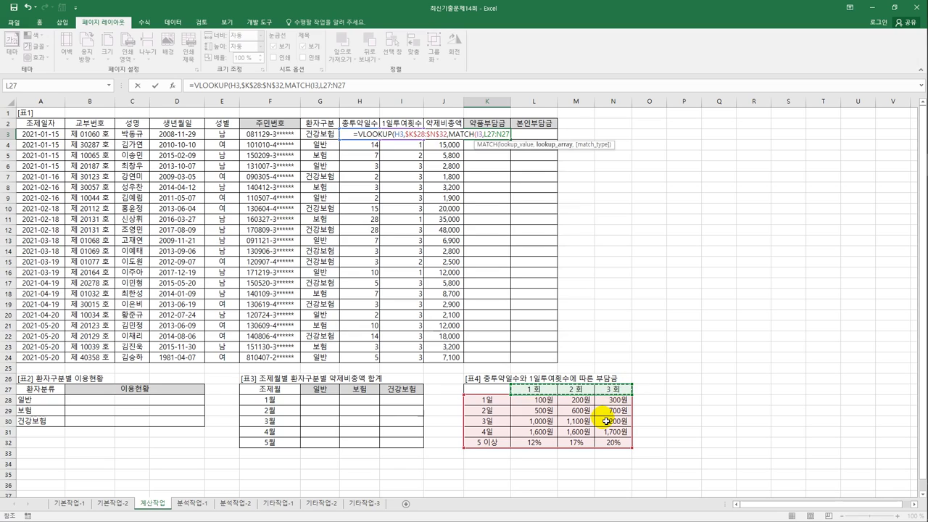
key("F4")
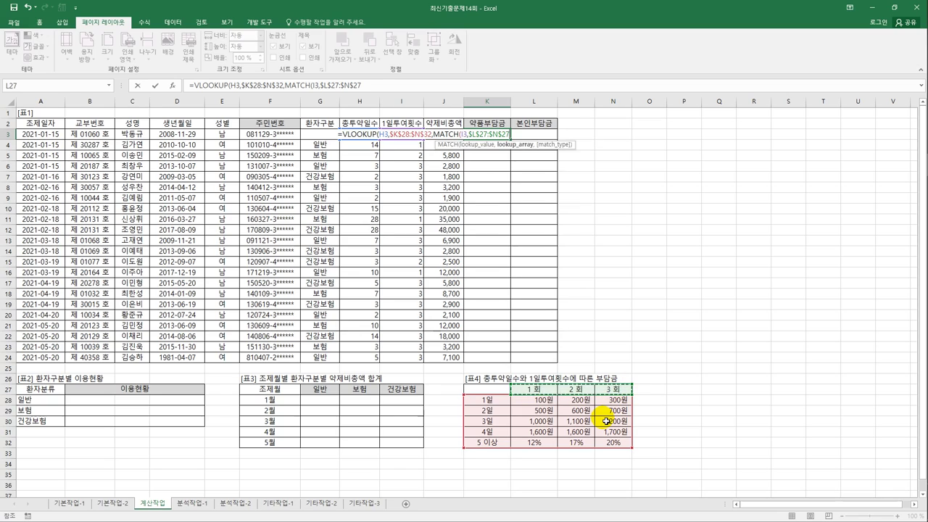
type(",")
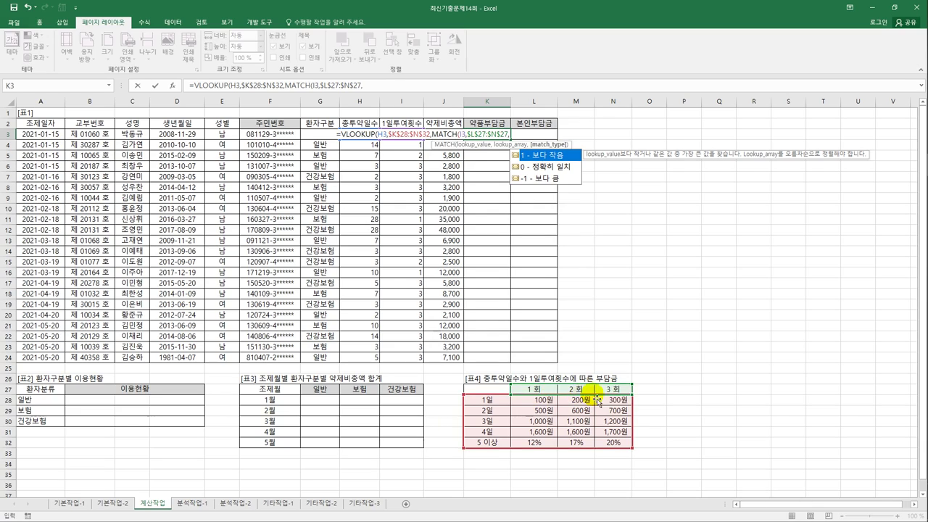
type("1")
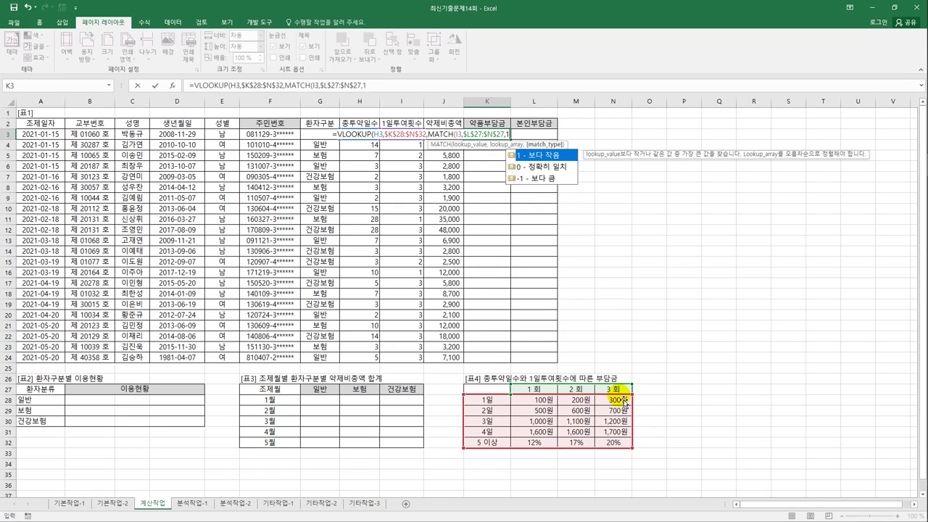
type(")")
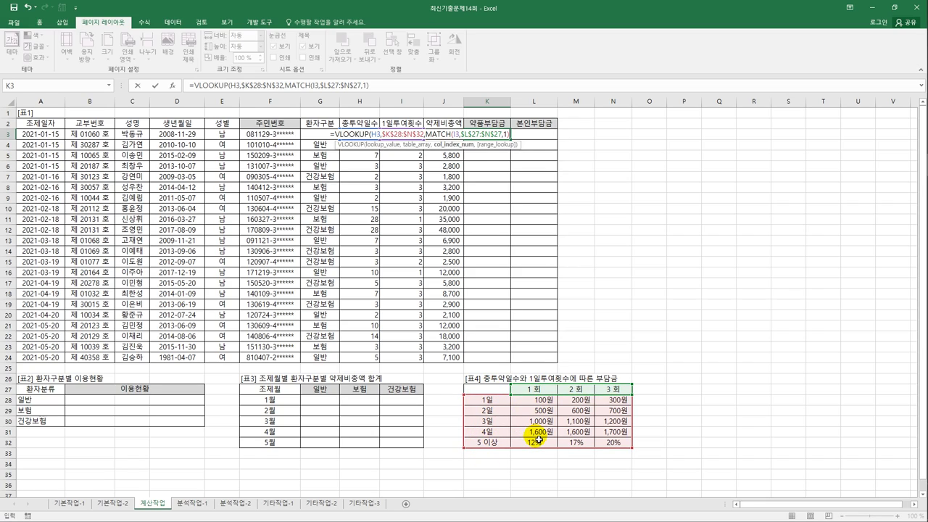
- Add +1 after the MATCH function, close the VLOOKUP parenthesis and enter the formula in K3
type("+1")
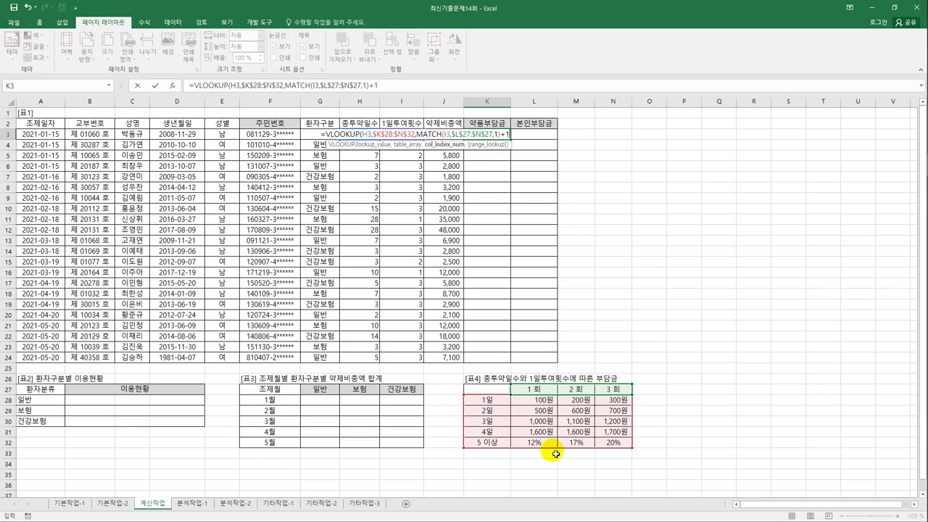
type(")")
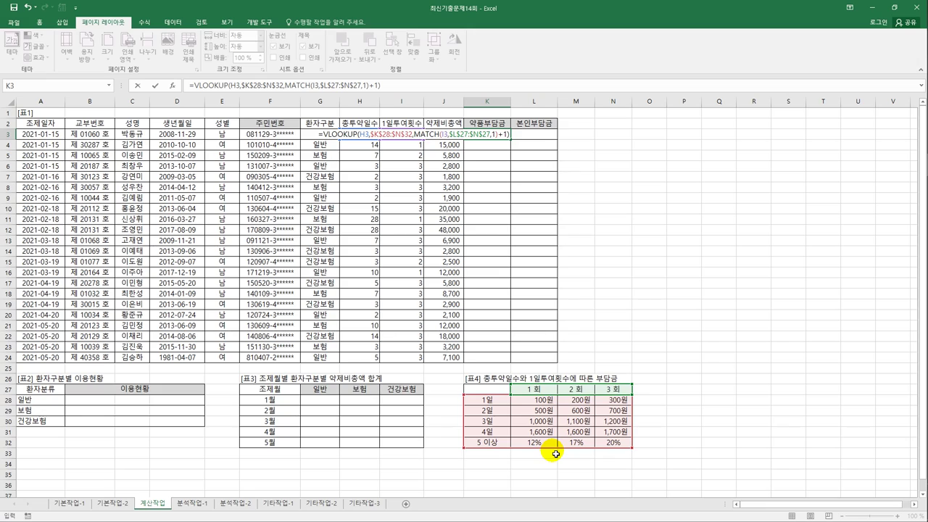
key("ctrl+Return")
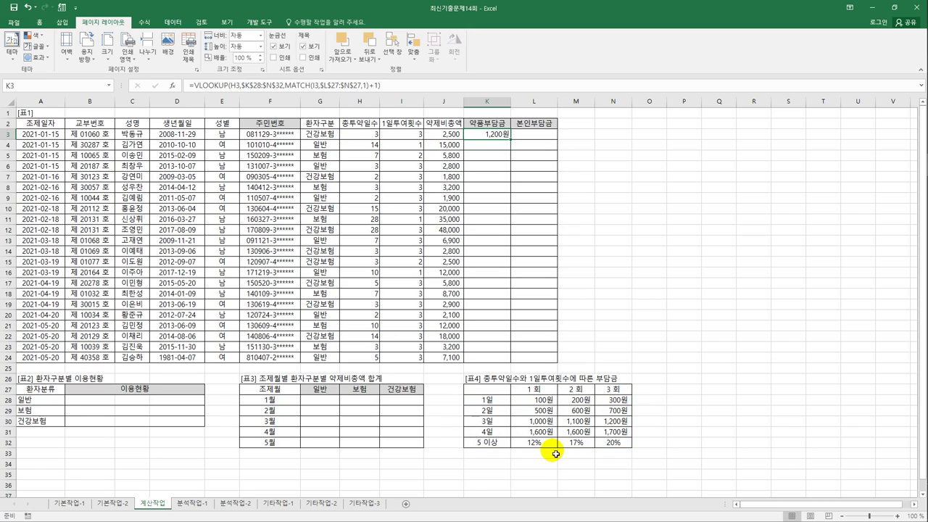
- Check the K3 result against the 3일 and 3 회 entry in 표4 and fill the formula down to K24
left_click(497, 424)
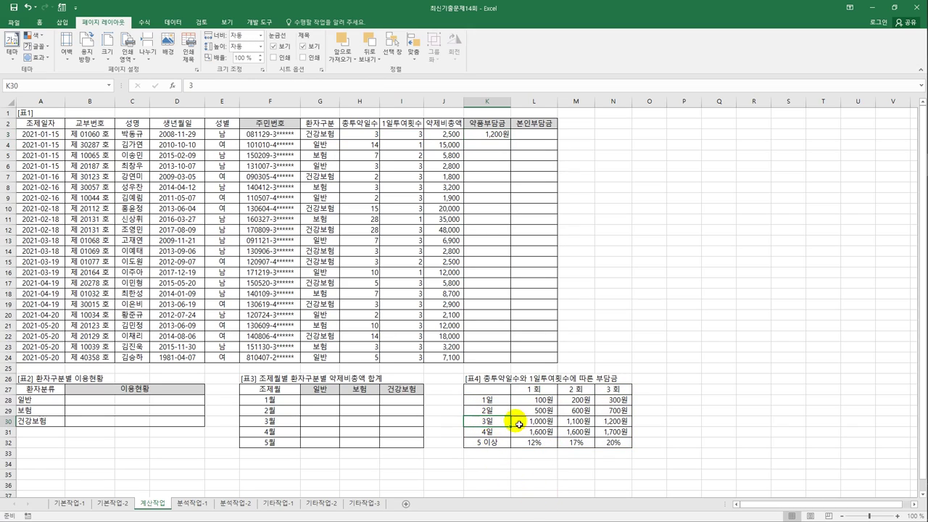
left_click(617, 423)
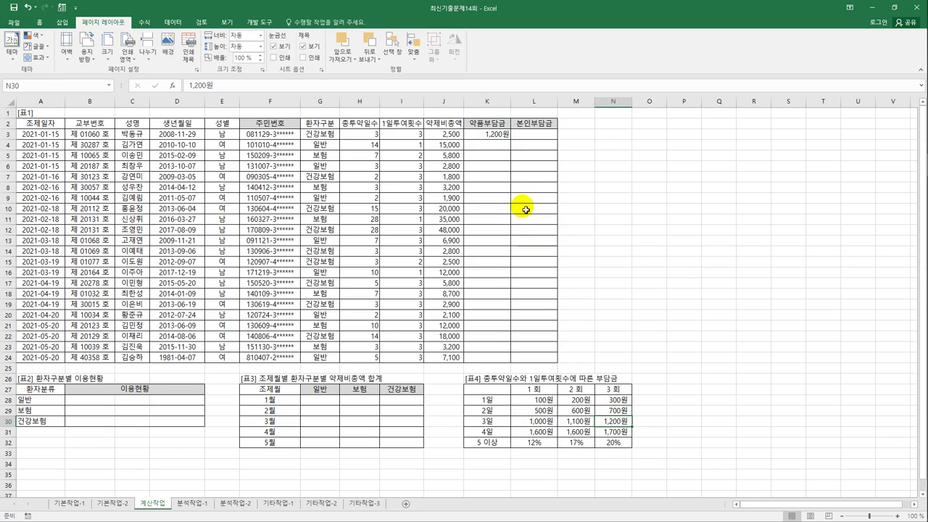
left_click(501, 134)
left_click_drag(514, 144, 512, 370)
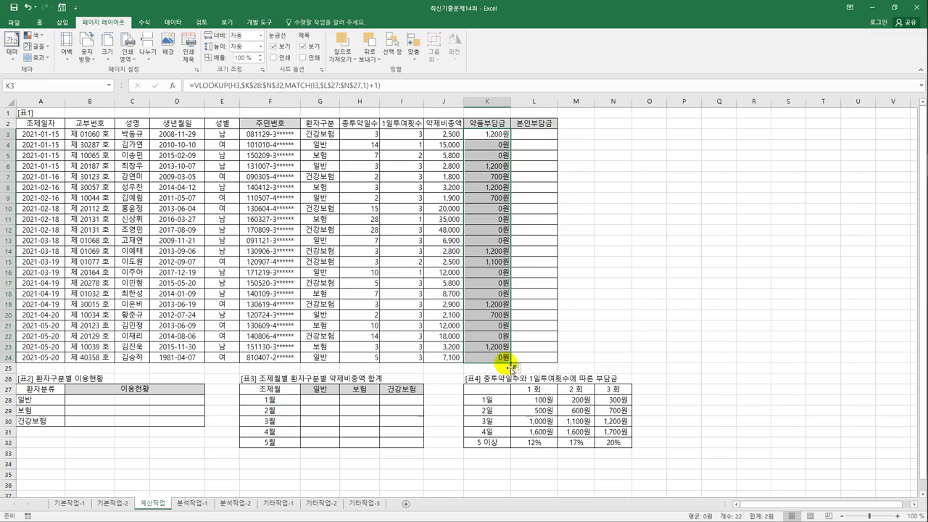
- Compare the filled 약품부담금 results with 총투약일수 and 1일투여횟수 for rows under and over 5 days
left_click_drag(359, 166, 479, 168)
left_click_drag(373, 176, 484, 179)
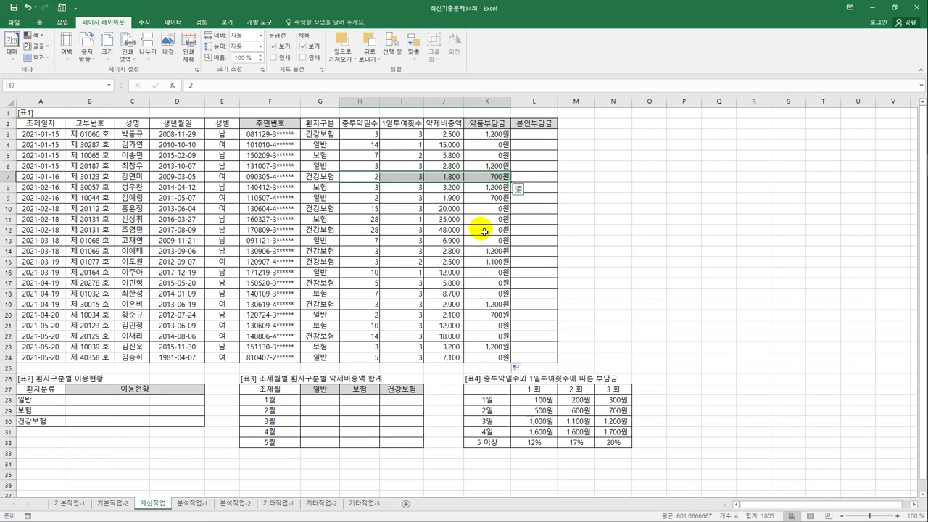
left_click(480, 200)
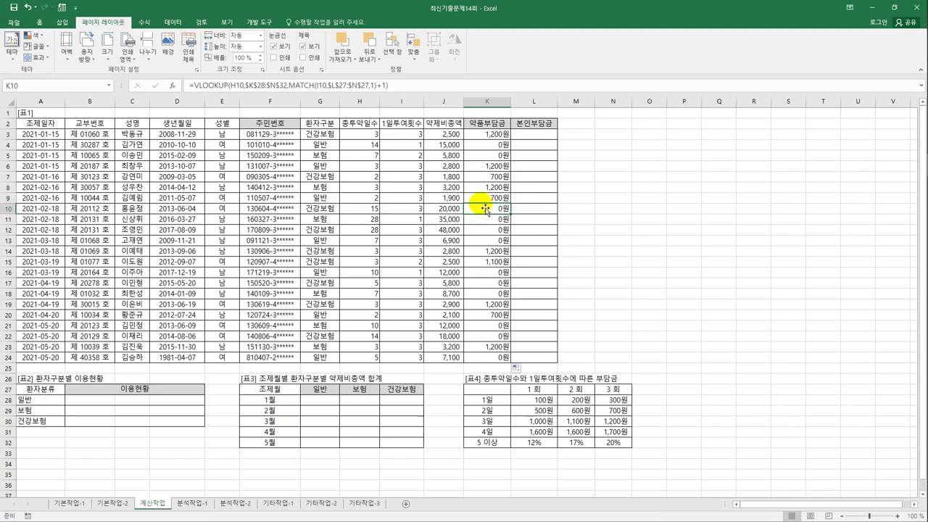
left_click(497, 146)
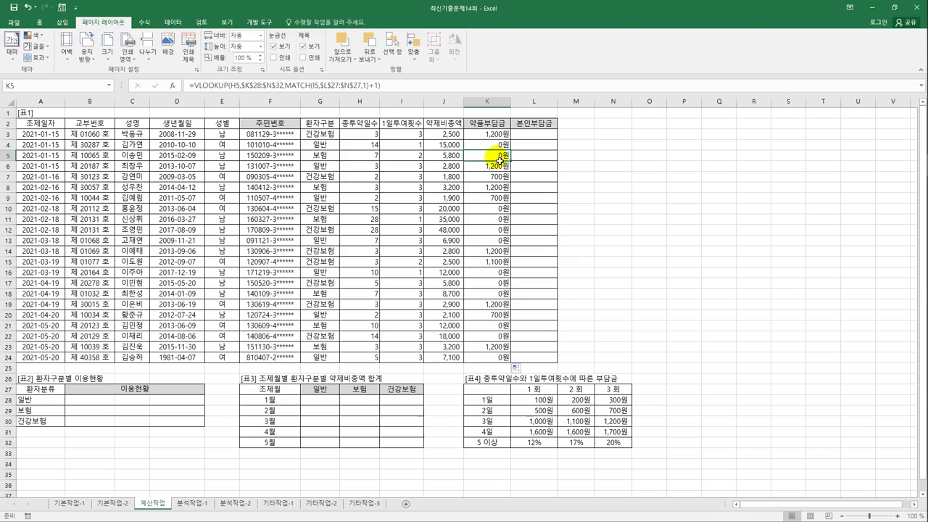
left_click(374, 146)
left_click_drag(500, 162, 501, 161)
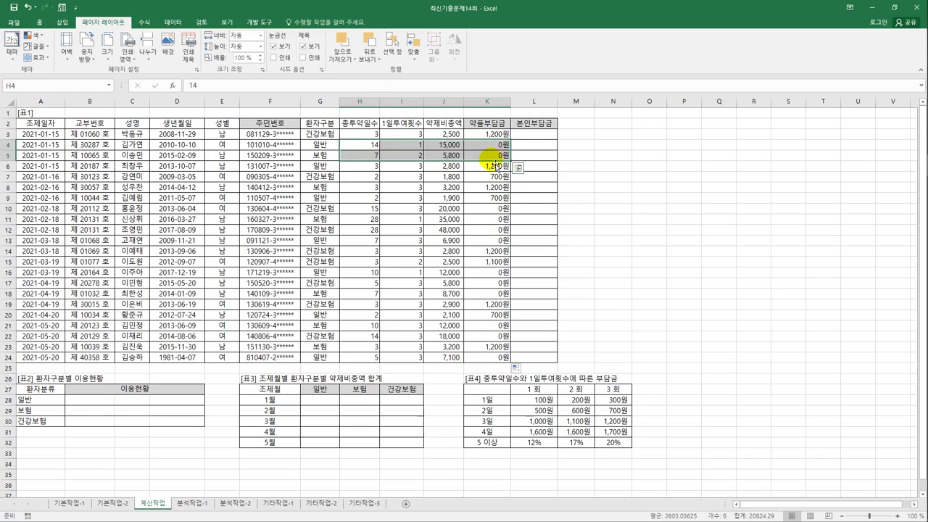
left_click_drag(360, 215, 489, 246)
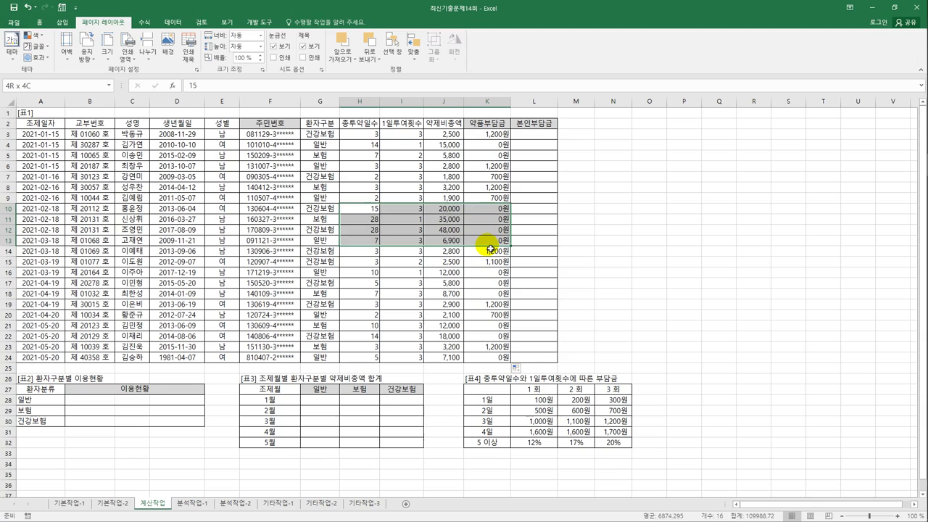
- Preview K10's underlying value in the 일반 category of the cell format settings without applying it
left_click(542, 441)
left_click(497, 212)
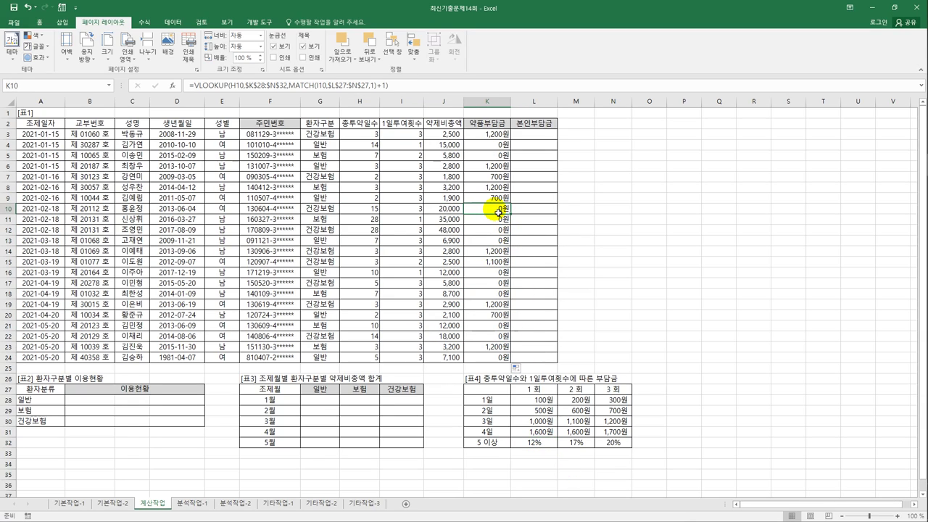
right_click(498, 211)
left_click(532, 373)
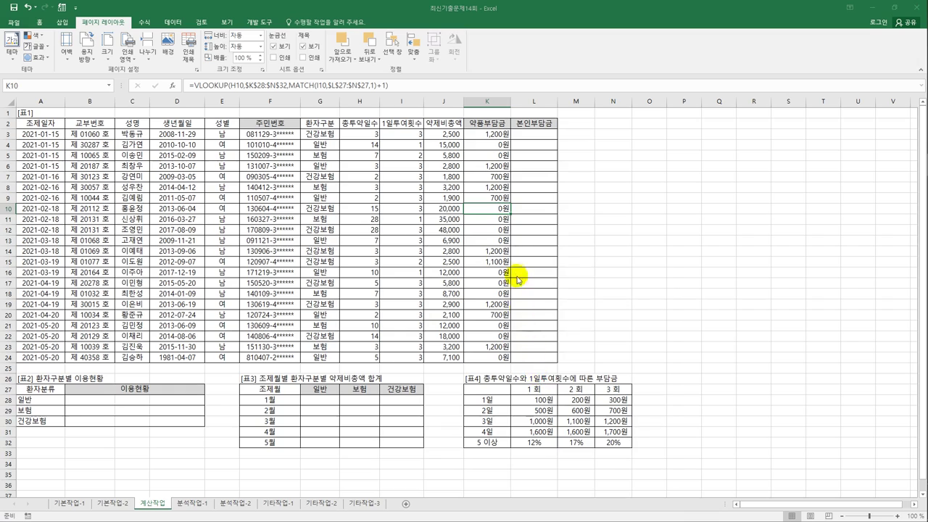
left_click(439, 289)
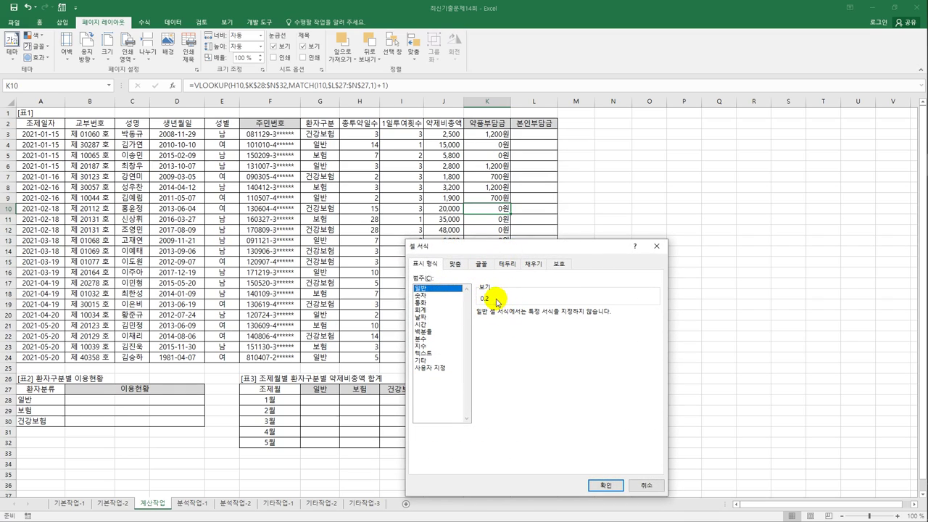
left_click(647, 484)
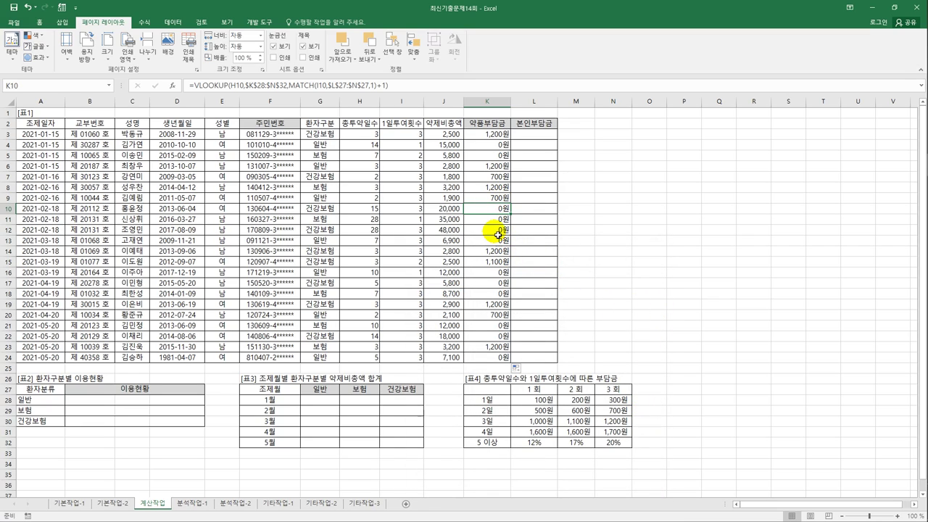
- Try multiplying the K3 VLOOKUP result by J3 and filling it down to K24, and undo both changes
left_click(490, 135)
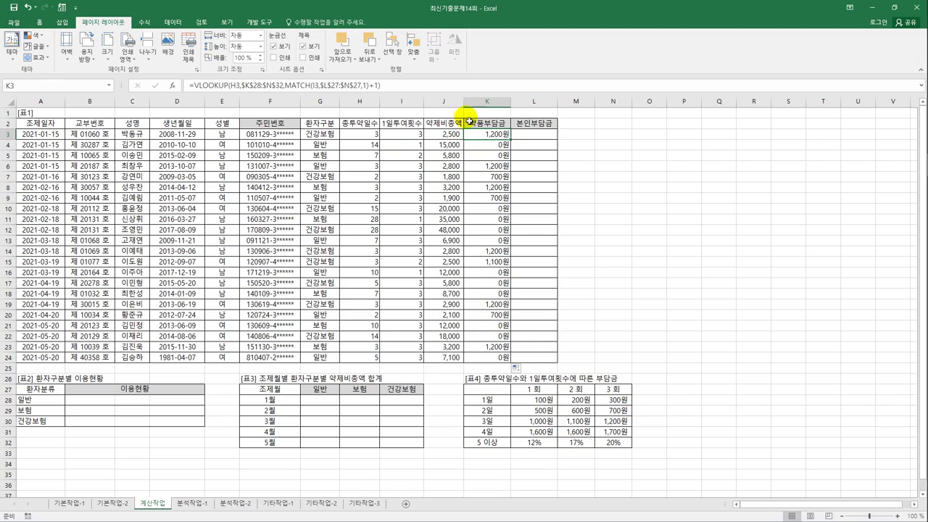
left_click(395, 86)
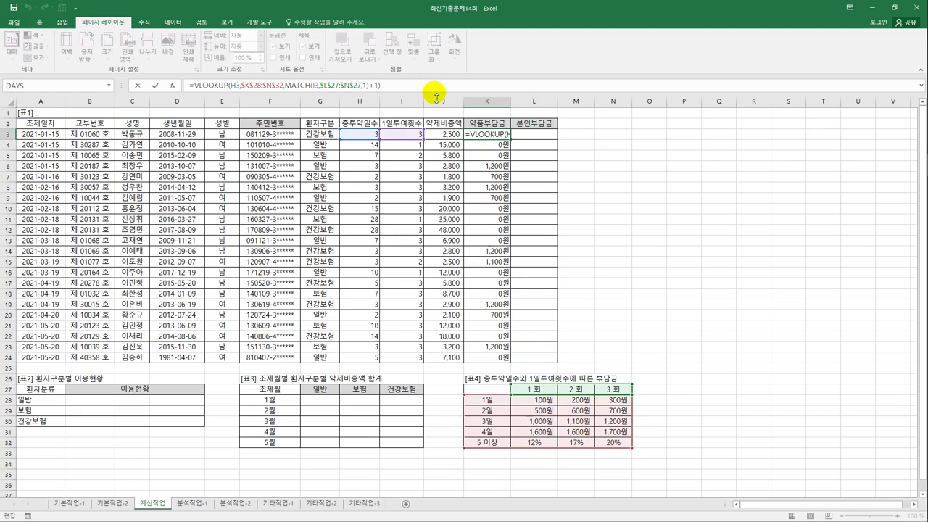
type("*")
left_click(444, 135)
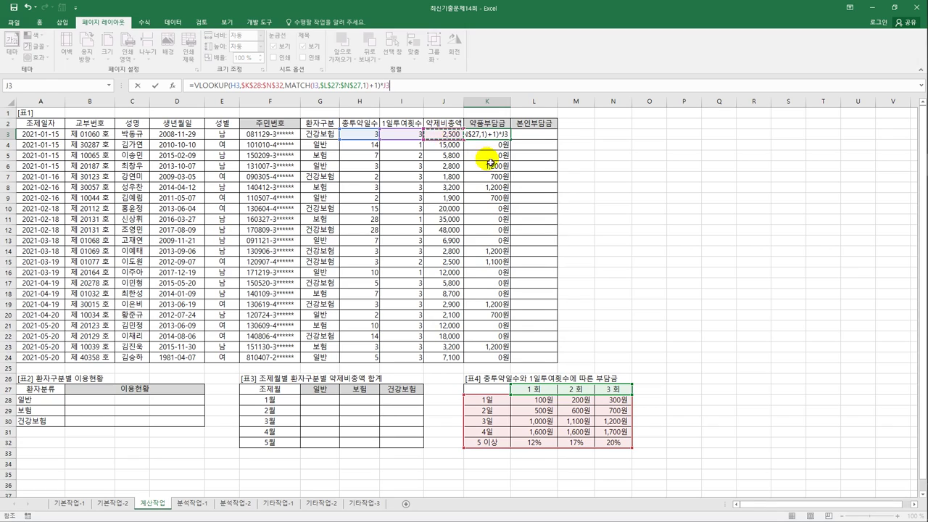
key("ctrl+Return")
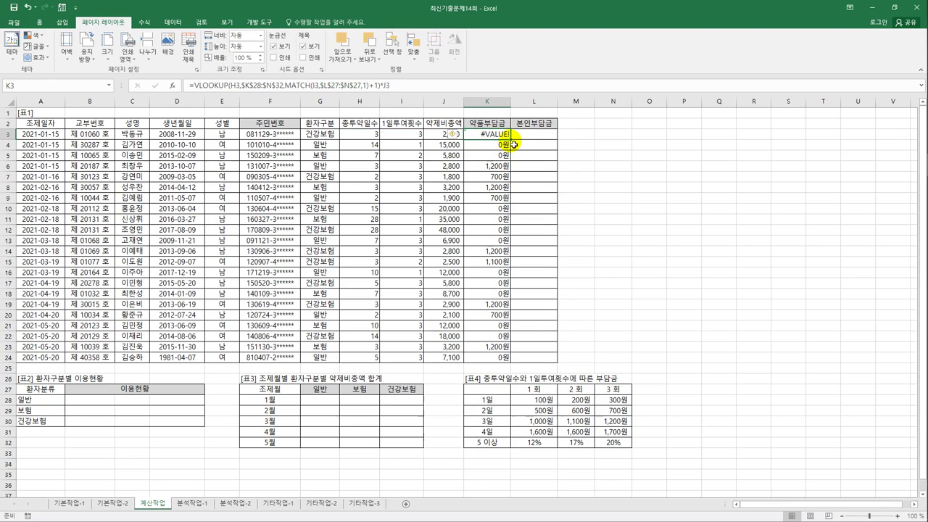
left_click_drag(514, 145, 513, 368)
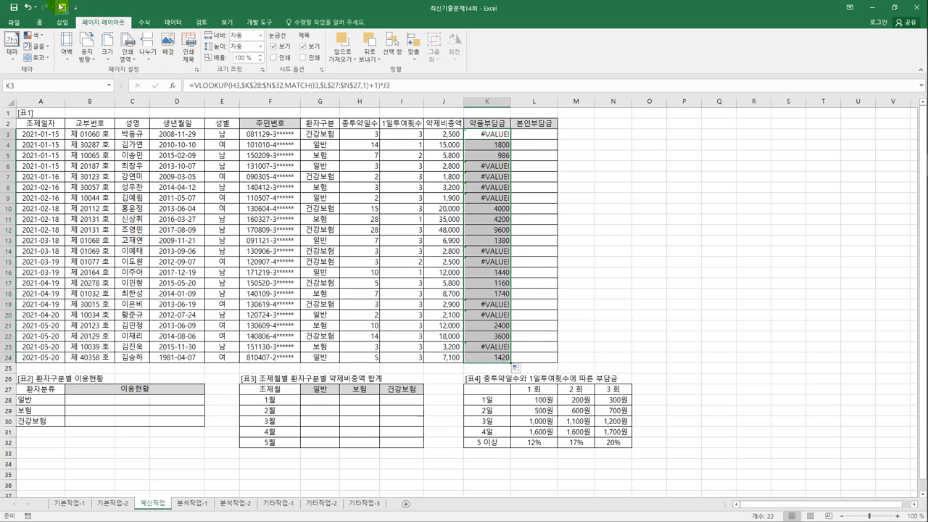
left_click(30, 11)
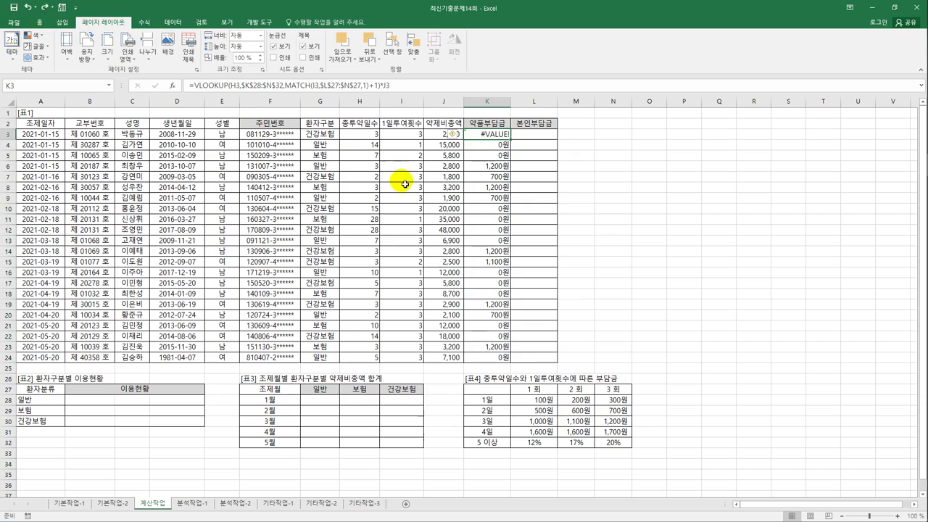
left_click(31, 10)
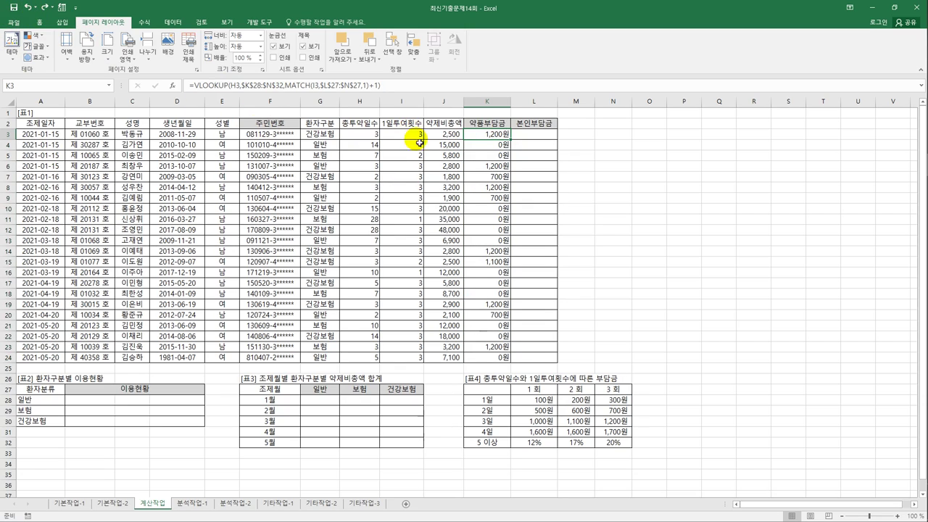
- Try wrapping the VLOOKUP in K3 in IFERROR and multiplying it by J3 as the value argument
left_click(193, 85)
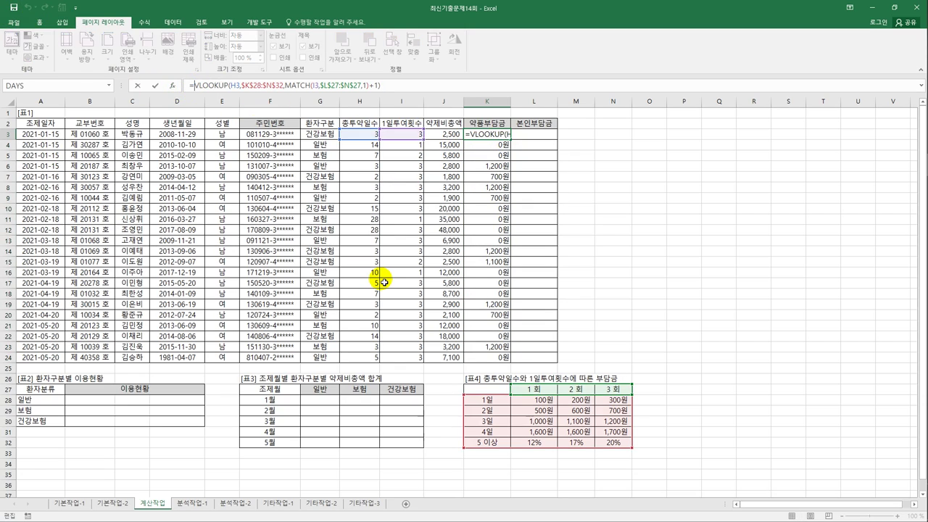
type("I")
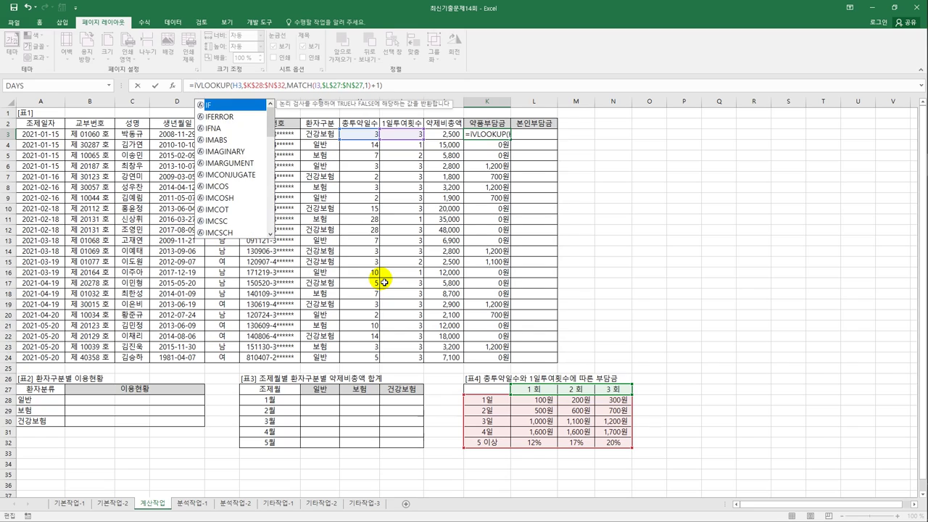
type("f")
key("Down")
key("Tab")
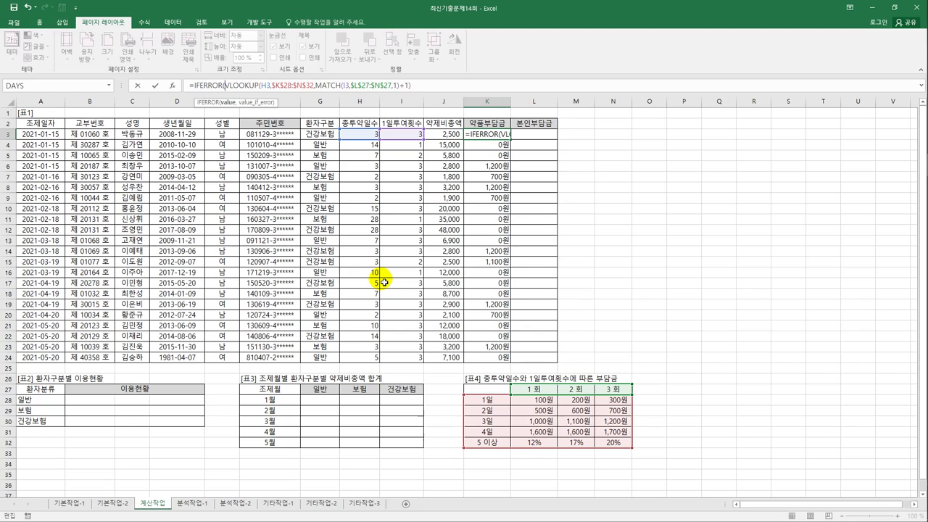
left_click(440, 93)
type("*")
left_click(444, 135)
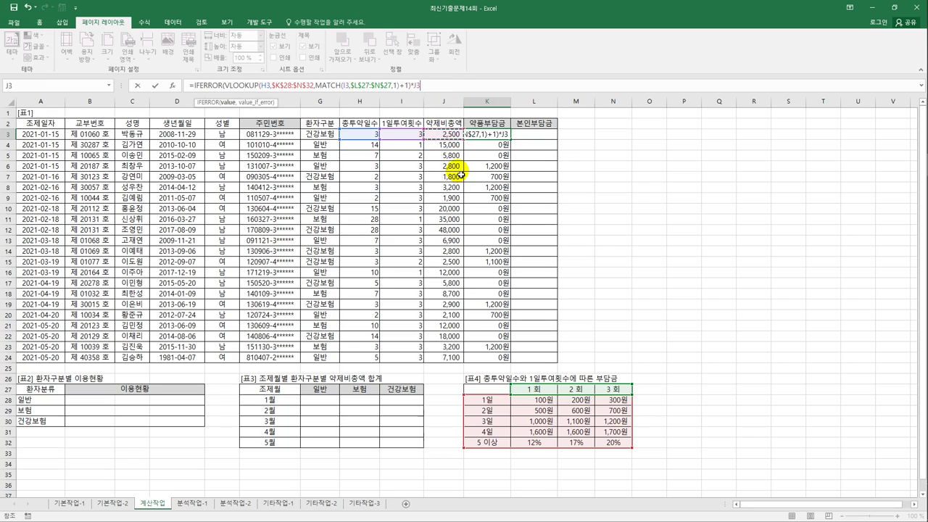
type(",")
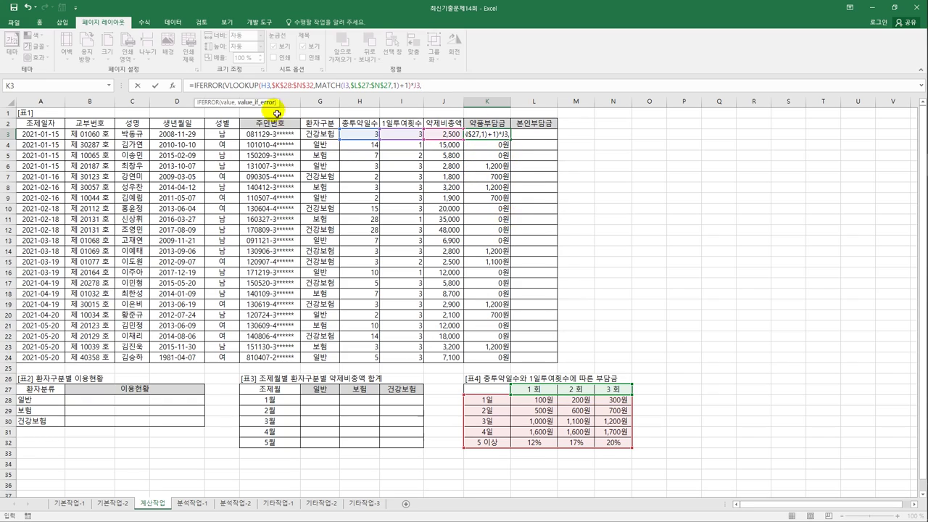
- Try copying the VLOOKUP expression in K3 as the IFERROR value_if_error argument and enter the formula
left_click_drag(227, 87, 414, 89)
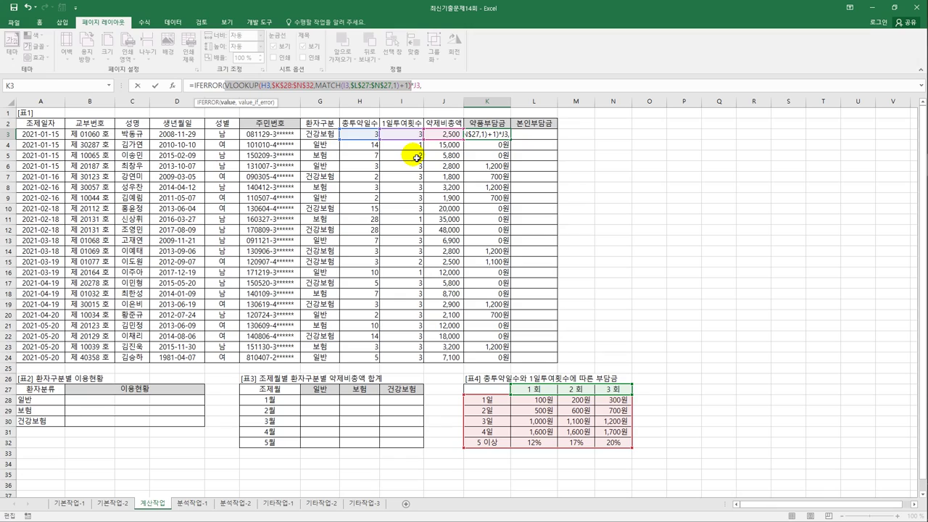
key("ctrl+c")
left_click(424, 85)
key("ctrl+v")
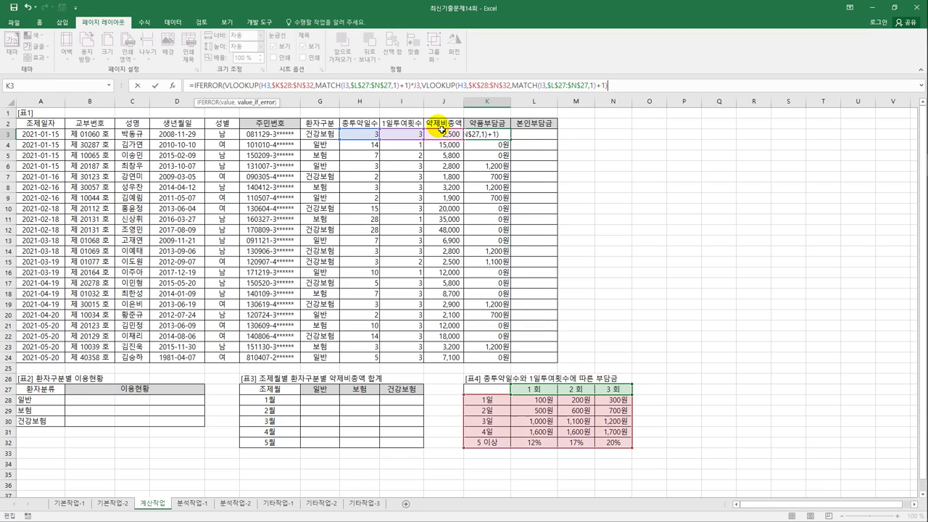
type(",")
left_click(425, 85)
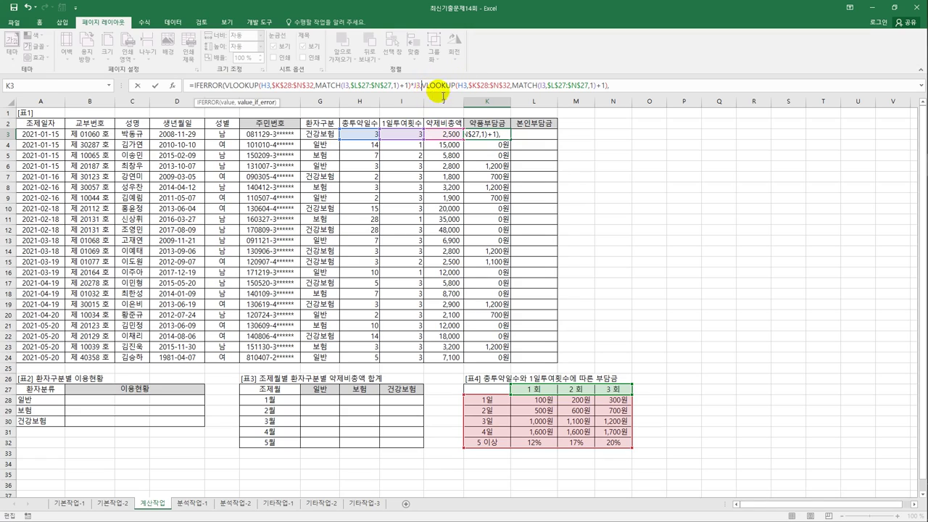
left_click(616, 85)
key("BackSpace")
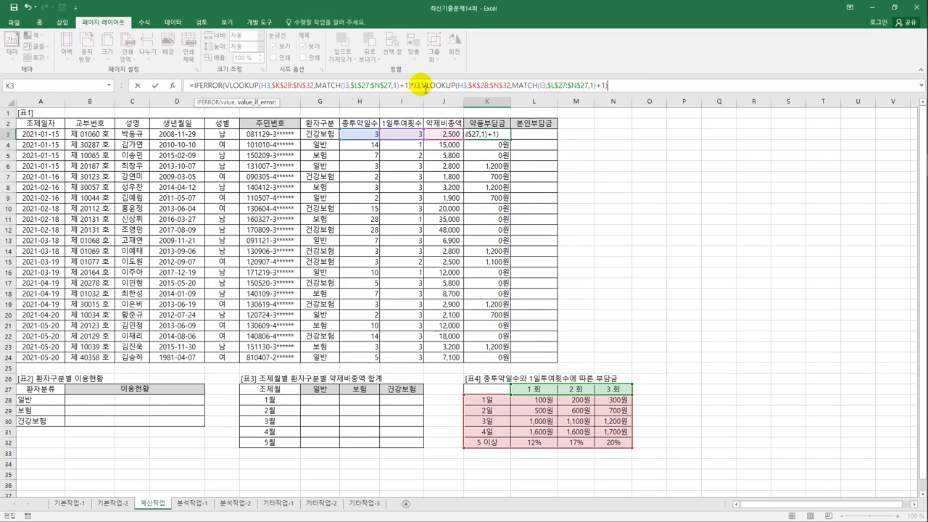
key("End")
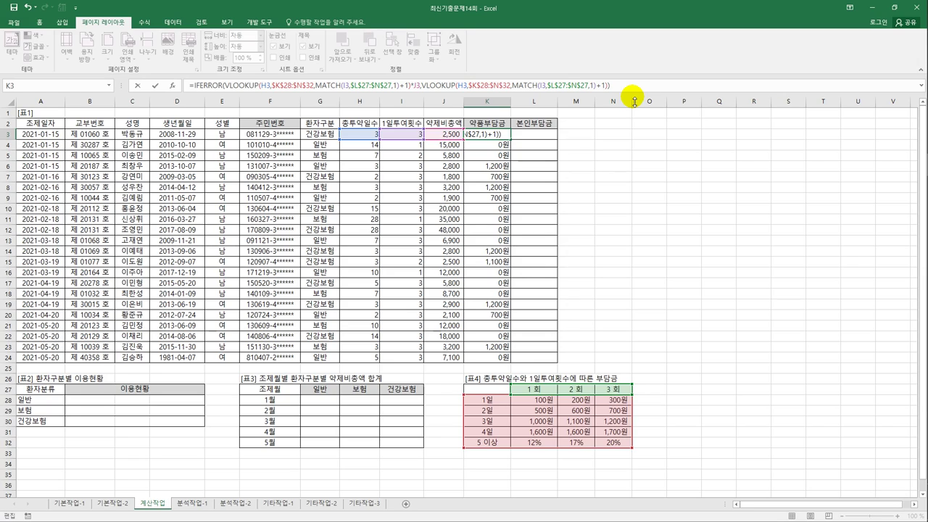
key("ctrl+Return")
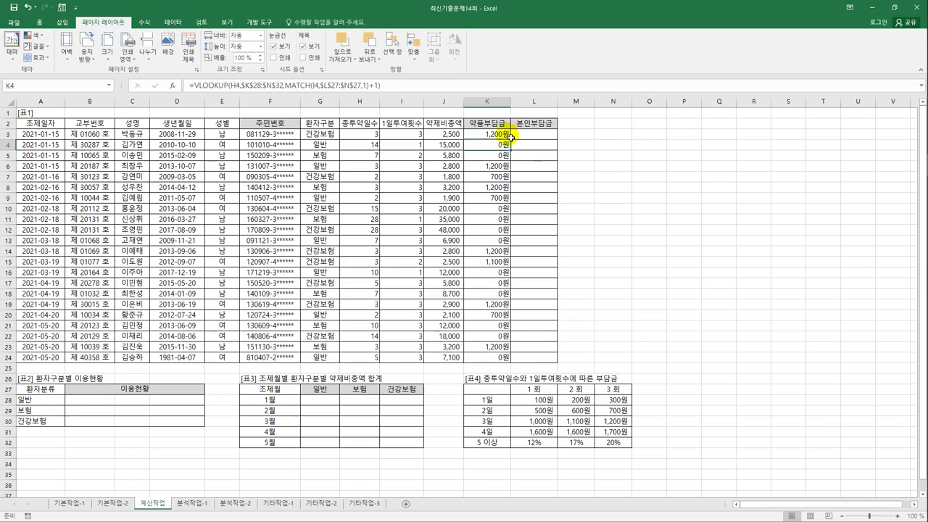
- Fill the K3 IFERROR formula down to K24, then undo the fill and the formula change
double_click(510, 139)
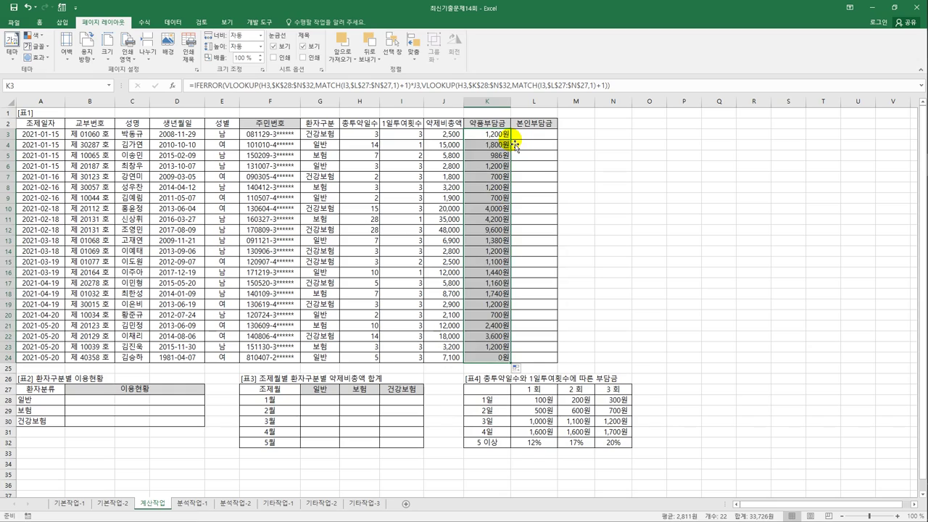
left_click(484, 138)
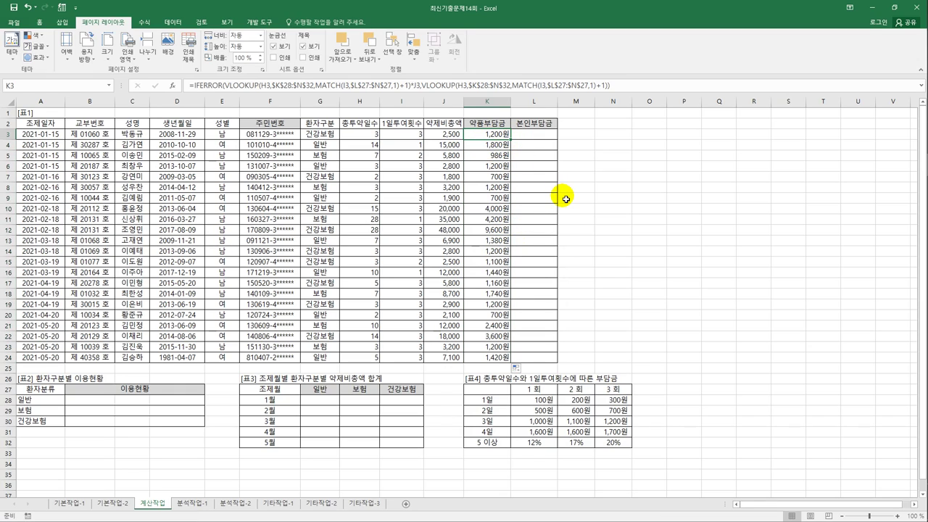
left_click(29, 8)
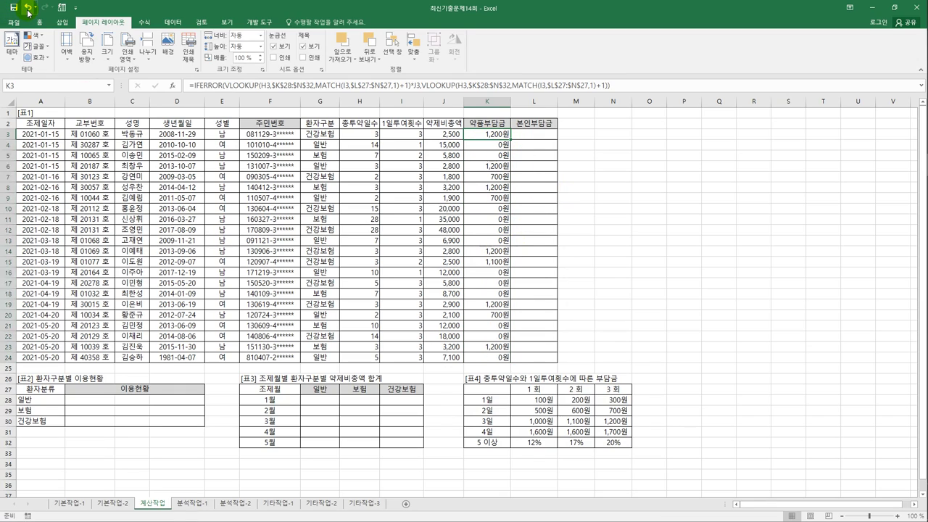
left_click(29, 9)
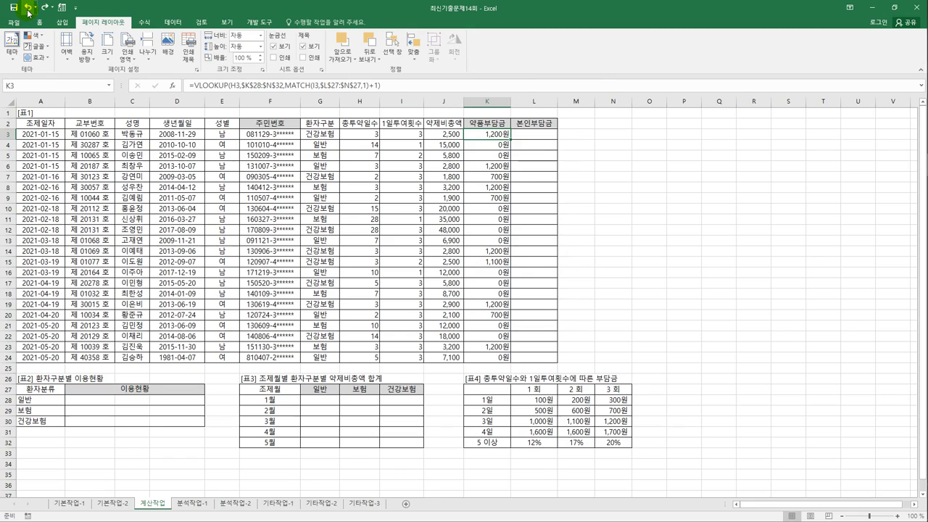
- Try the plain VLOOKUP multiplied by J3 in K3, fill it down to K24, and undo both changes
left_click(389, 86)
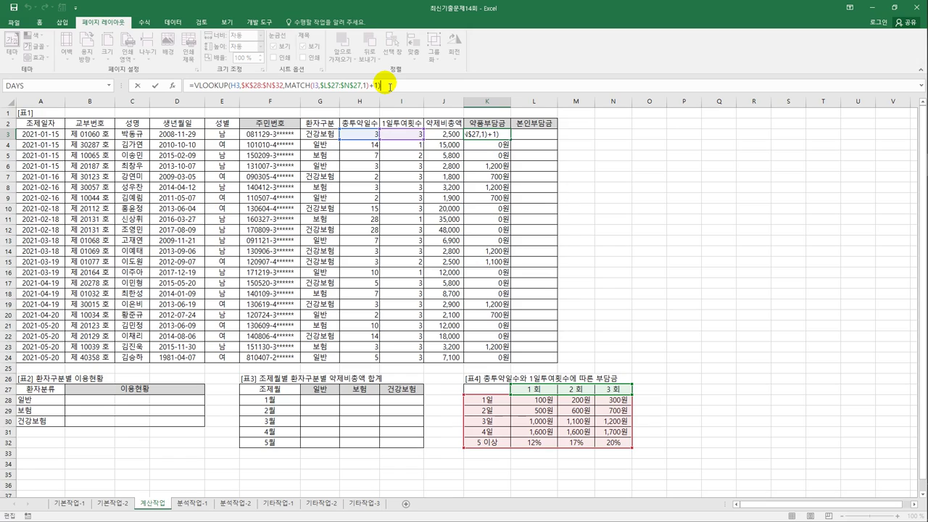
left_click(448, 135)
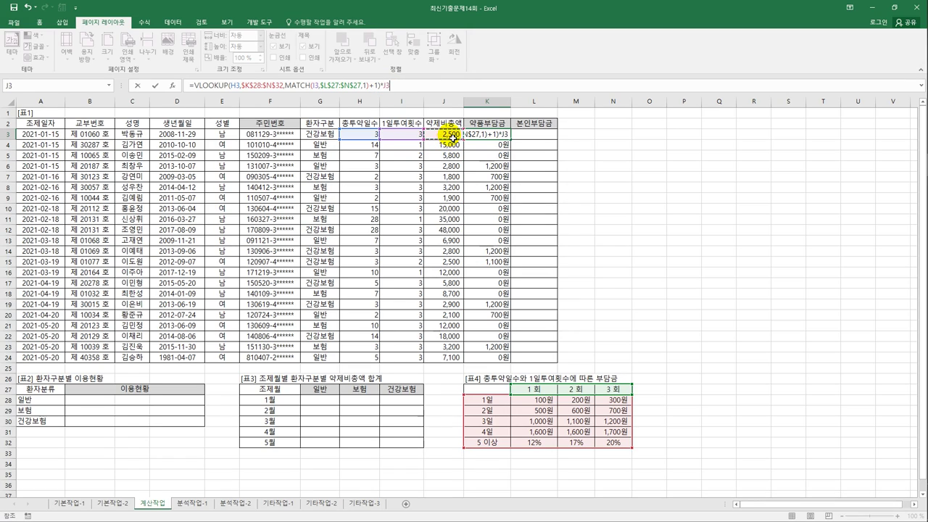
key("ctrl+Return")
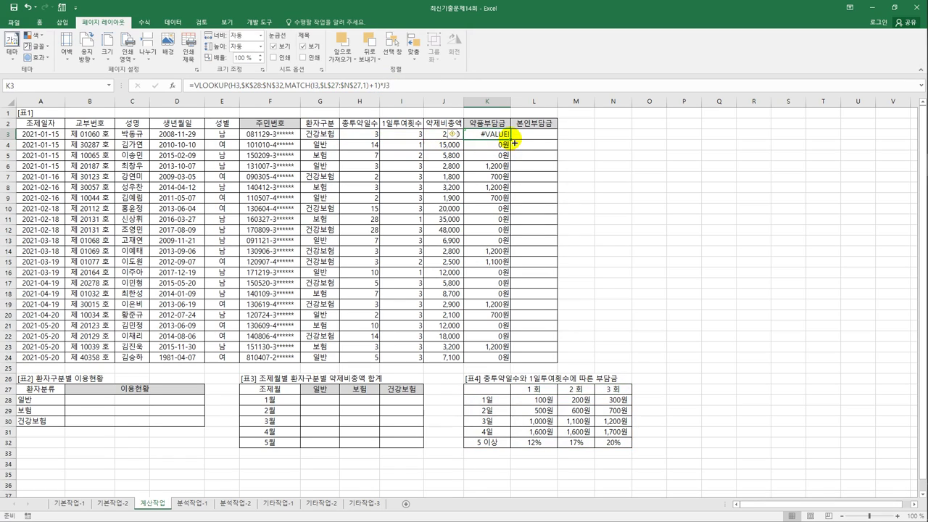
mouse_move(513, 143)
left_mouse_down()
mouse_move(507, 371)
mouse_move(497, 181)
mouse_move(508, 362)
left_mouse_up()
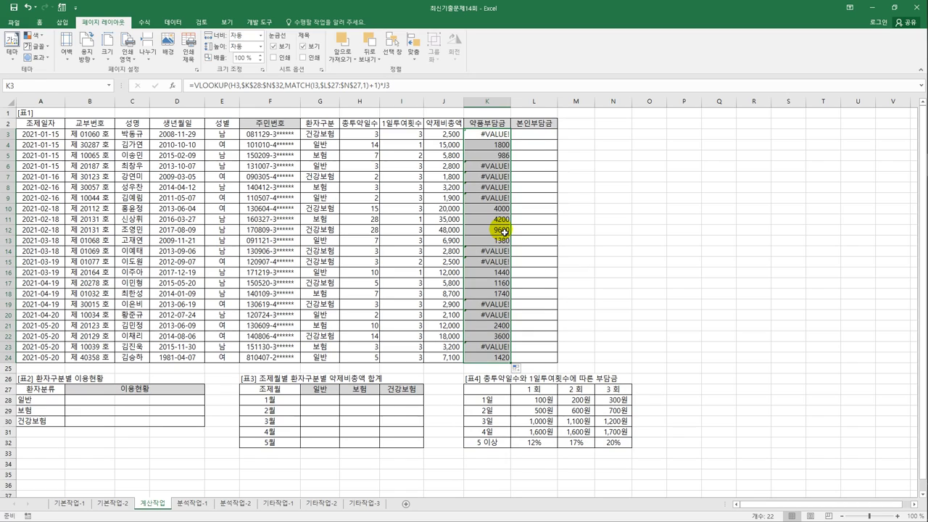
left_click(496, 135)
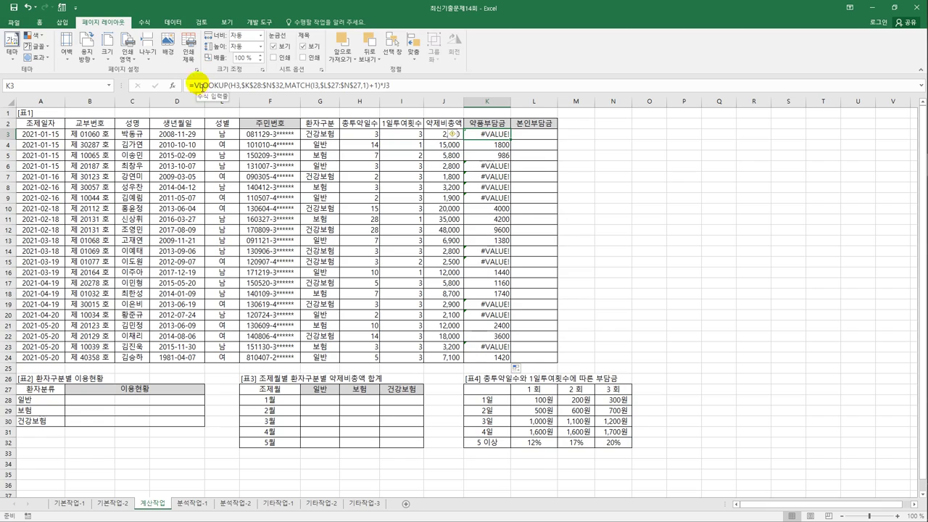
left_click(28, 6)
left_click(28, 7)
- Wrap K3's VLOOKUP in IFERROR and multiply it by J3, leaving the value_if_error argument open
left_click(192, 86)
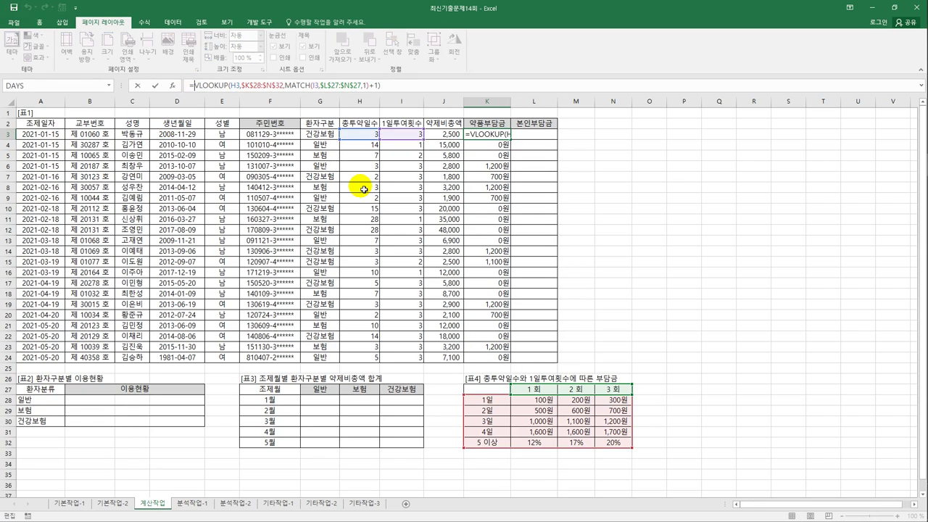
type("ife")
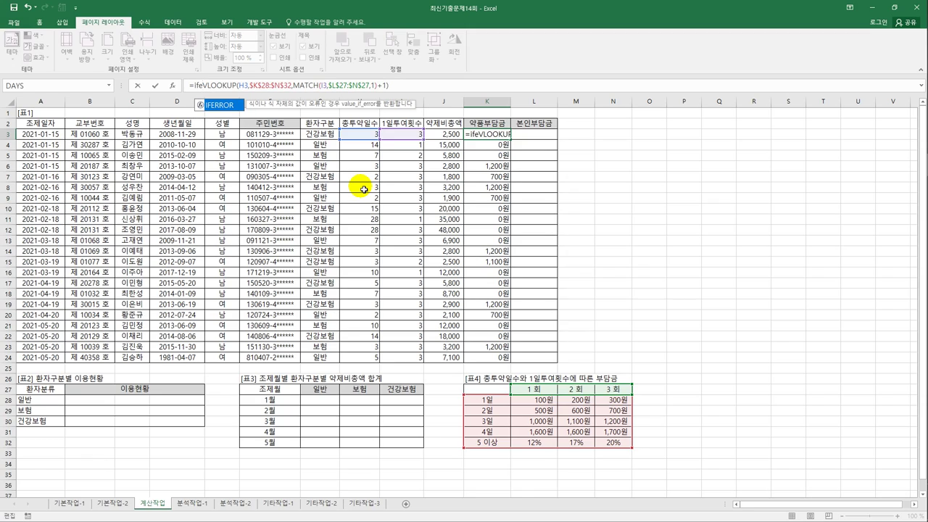
key("Tab")
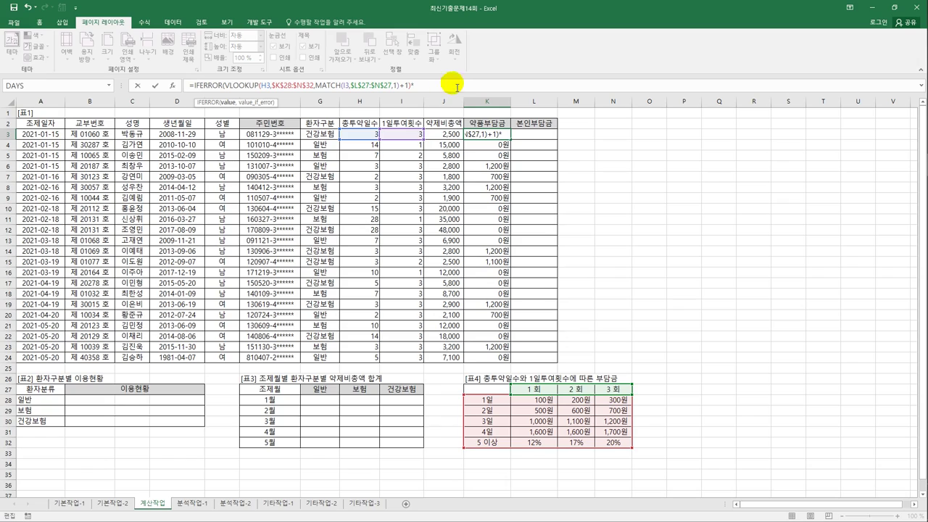
left_click(448, 136)
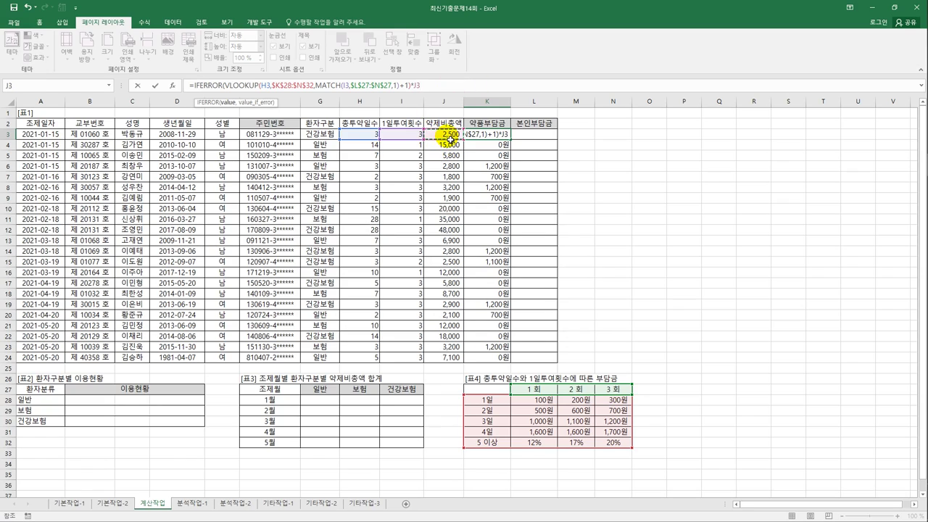
type(",")
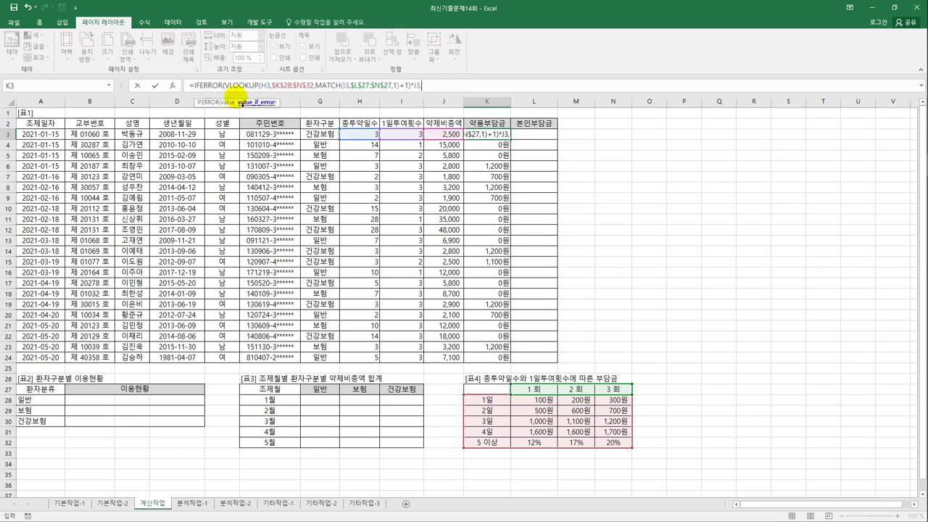
- Reuse VLOOKUP(H3,$K$28:$N$32,MATCH(I3,$L$27:$N$27,1)+1) as the IFERROR fallback in K3 and fill the formula down to K24
left_click_drag(225, 86, 415, 91)
key("ctrl+c")
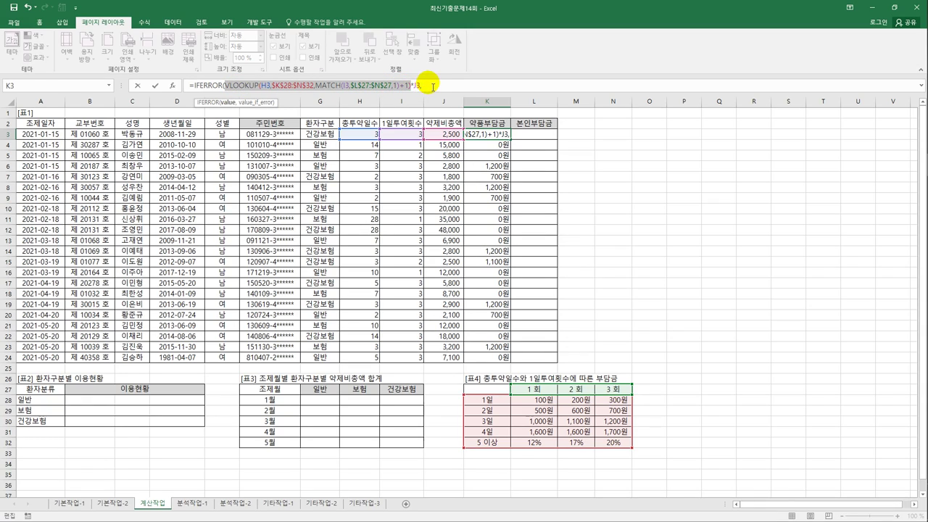
left_click(437, 87)
key("ctrl+v")
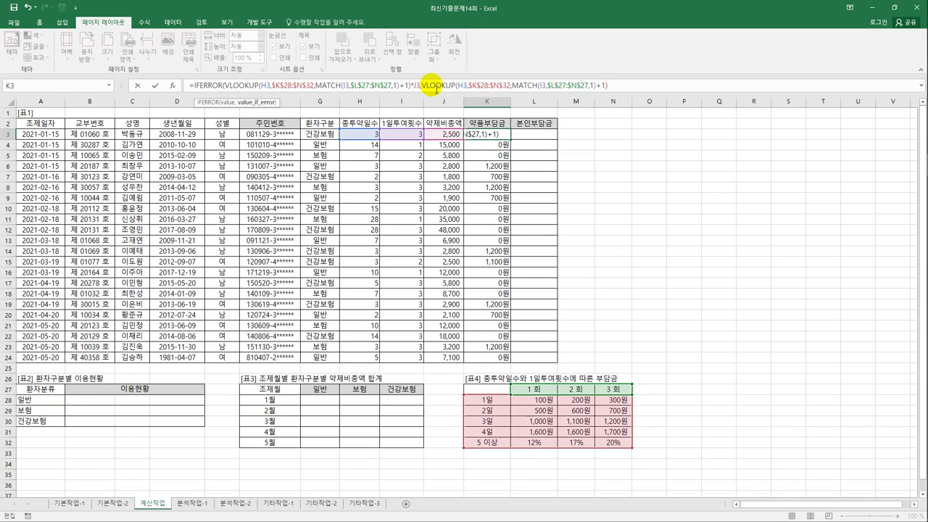
key("ctrl+Return")
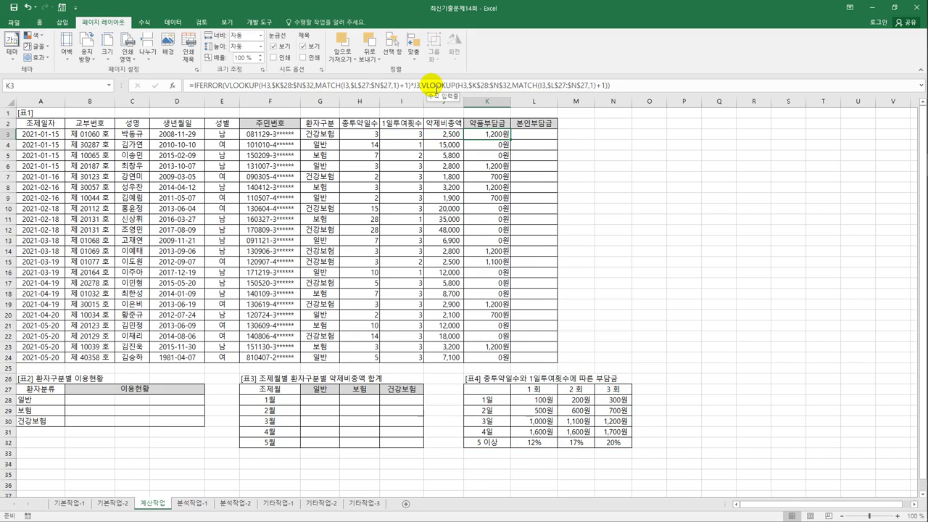
left_click_drag(511, 139, 505, 349)
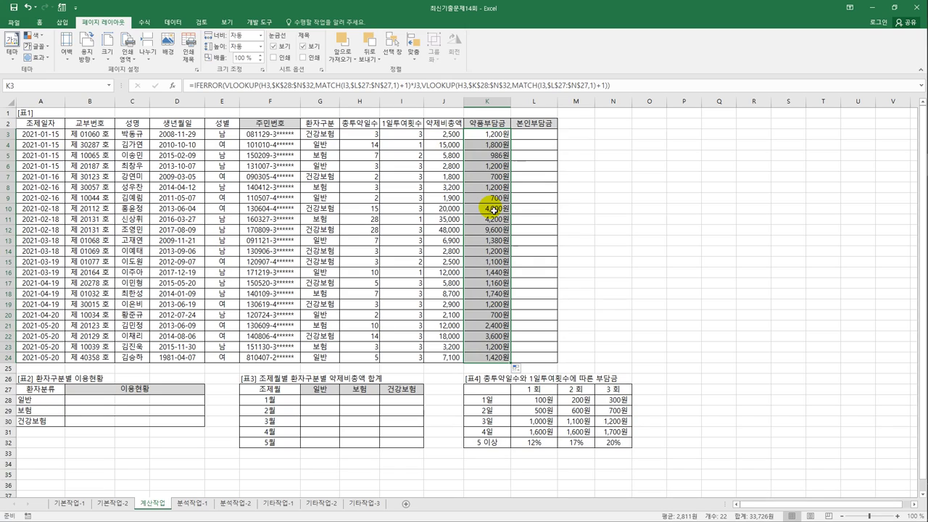
- Inspect the number format of K3:K24 in the cell format settings and close them without changes
right_click(477, 136)
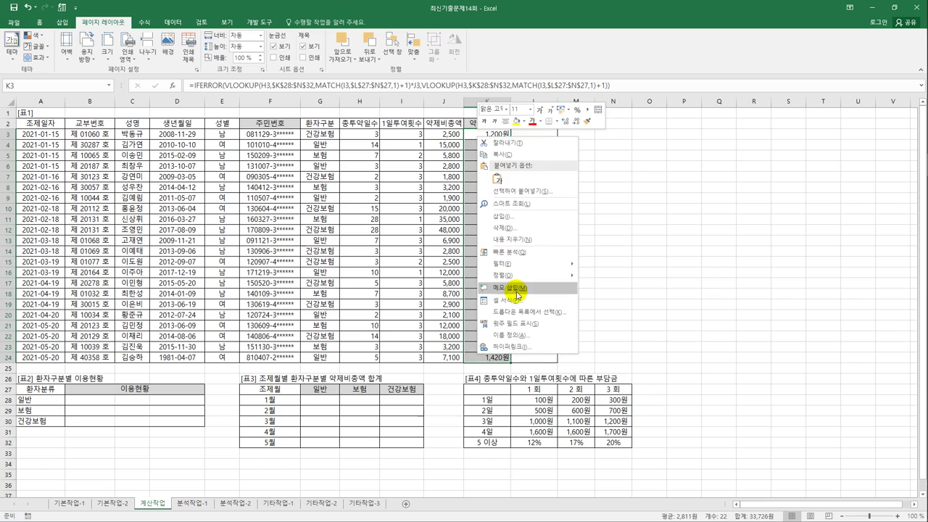
left_click(517, 300)
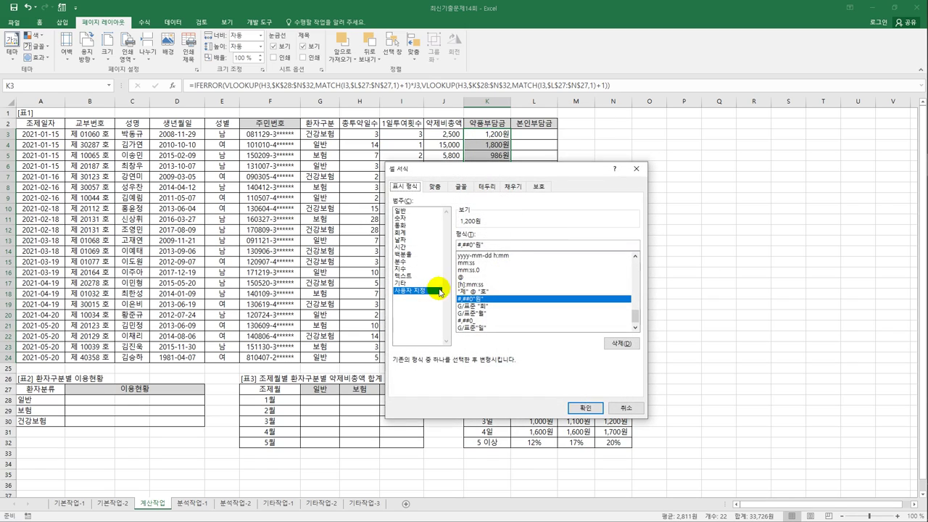
left_click(635, 410)
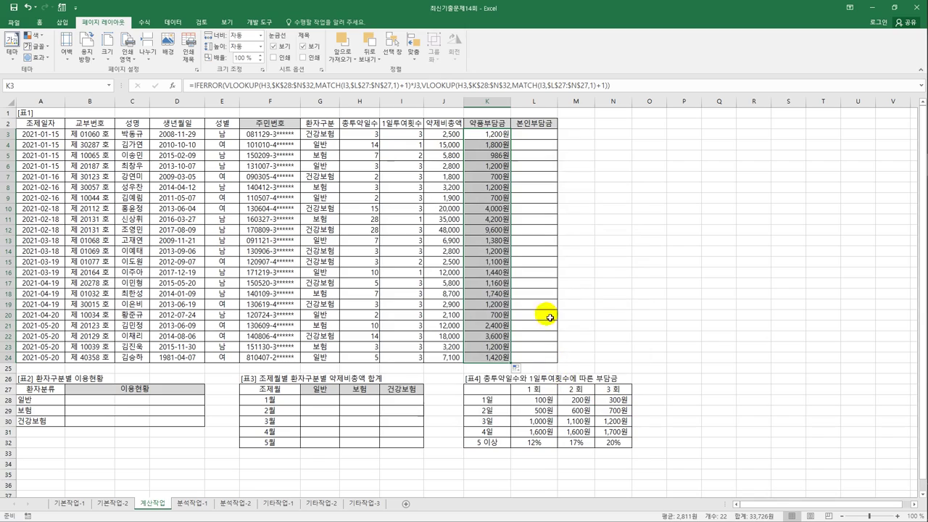
left_click(479, 137)
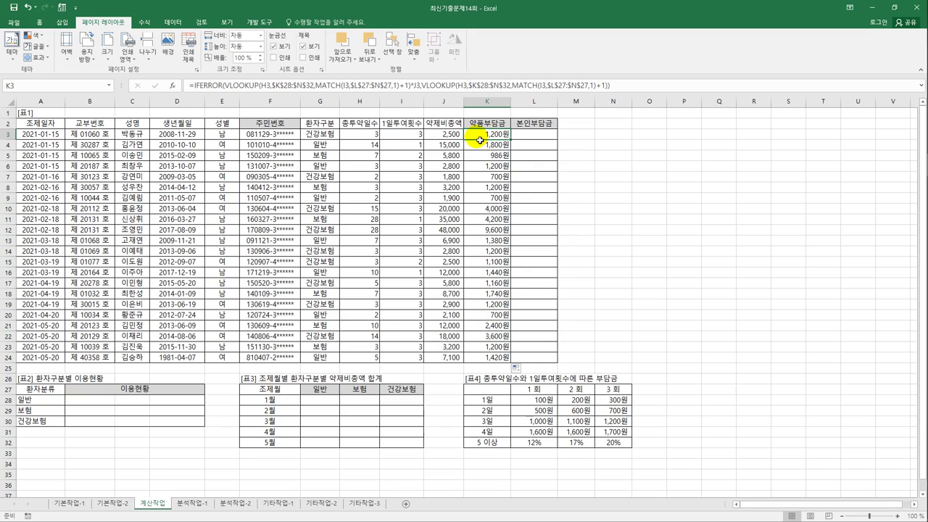
- Select L3 in the 본인부담금 column, open the Visual Basic editor and insert a new module
left_click(521, 134)
left_click(250, 21)
left_click(12, 44)
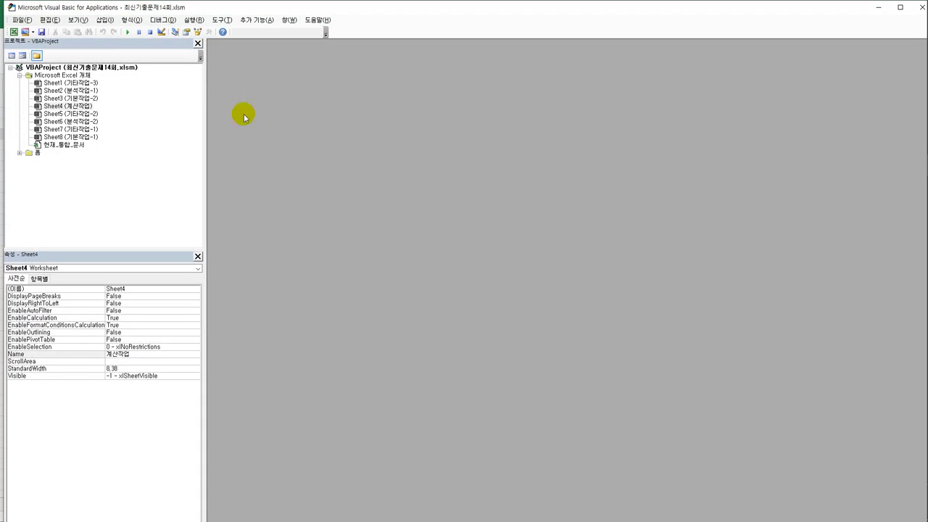
left_click(105, 20)
left_click(147, 62)
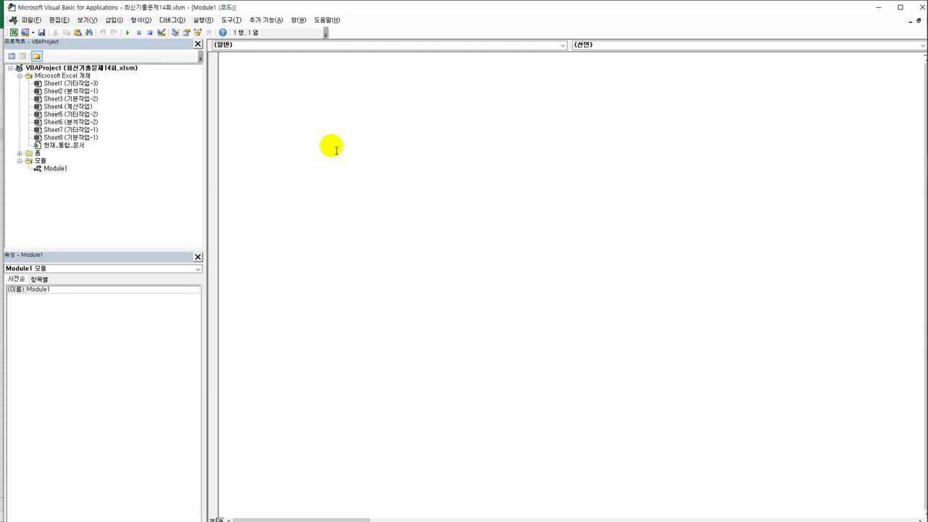
- Declare Public Function fn본인부담금(환자구분, 약제비총액) in Module1
type("public funcrio")
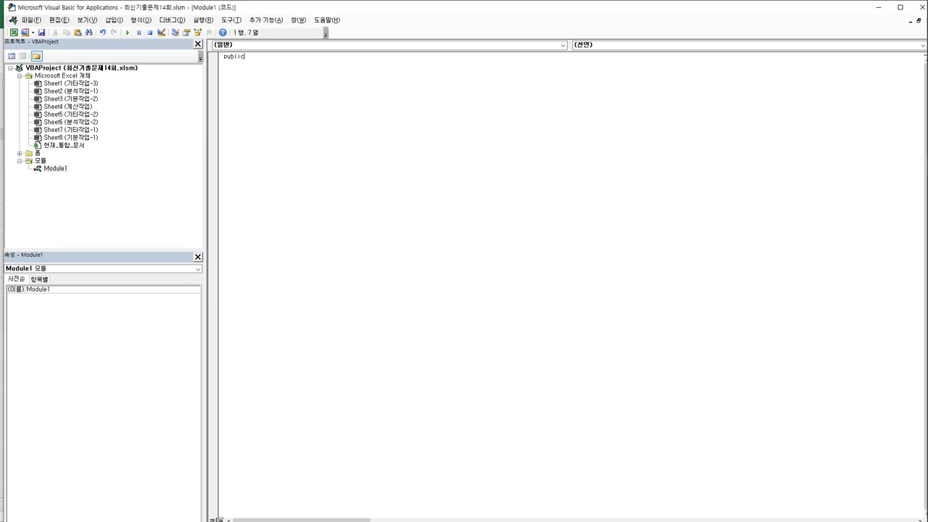
key("BackSpace")
key("BackSpace")
key("BackSpace")
type("tion fn본인부담금(환자구분, ")
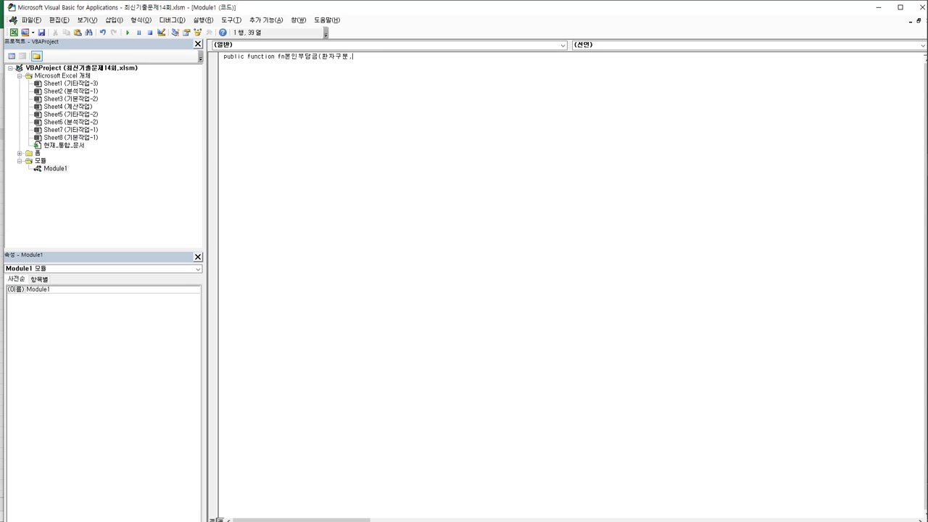
type("약제비총액)")
key("Return")
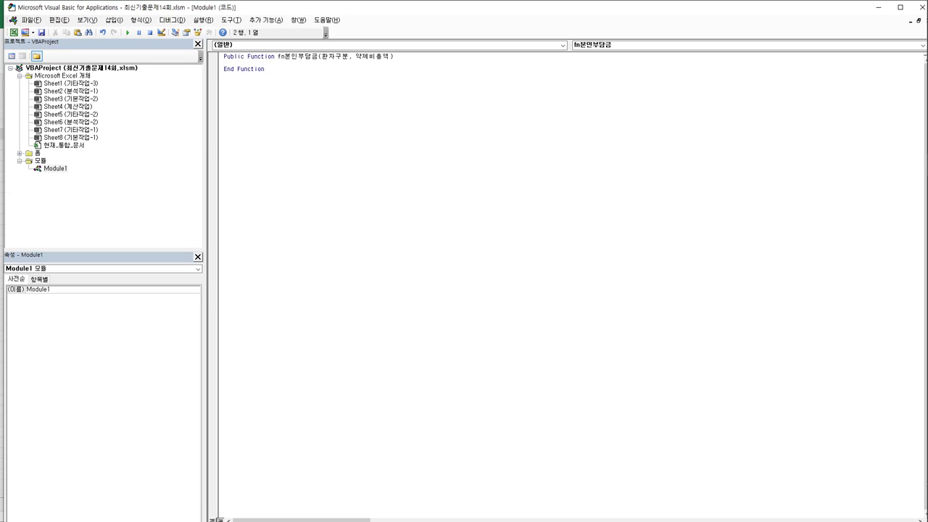
- Start the function body with the condition If 약제비총액 >= 15000 And 환자구분 = "건강보험" Then
key("Return")
type("ㅑ")
key("BackSpace")
type("if 약제비총액 ")
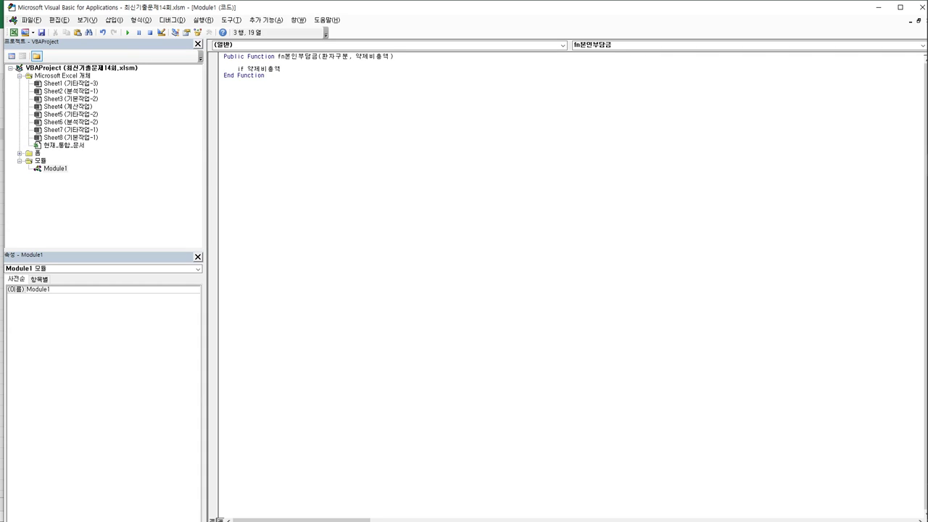
type(">=15000 ")
type("and ")
type("g")
type("환자구분")
type(" = ")
type("\"건강보험\" ")
type("then")
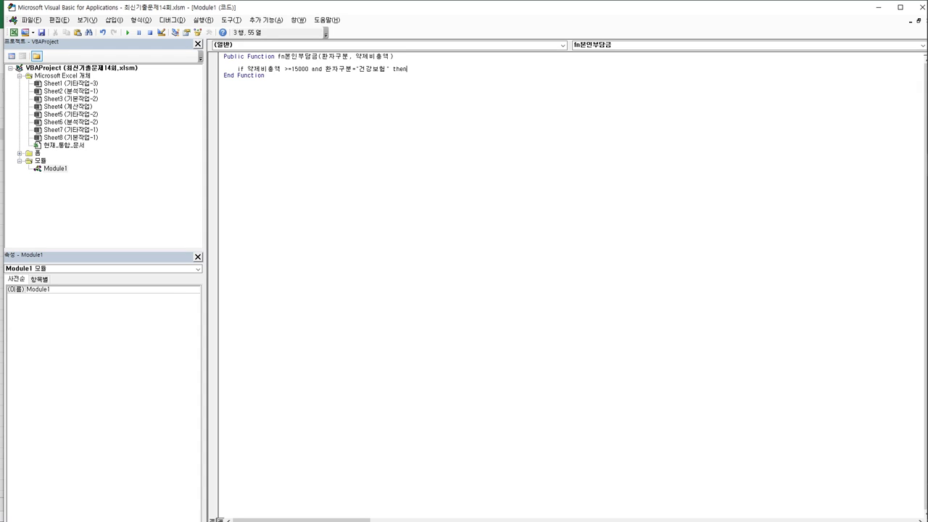
key("Return")
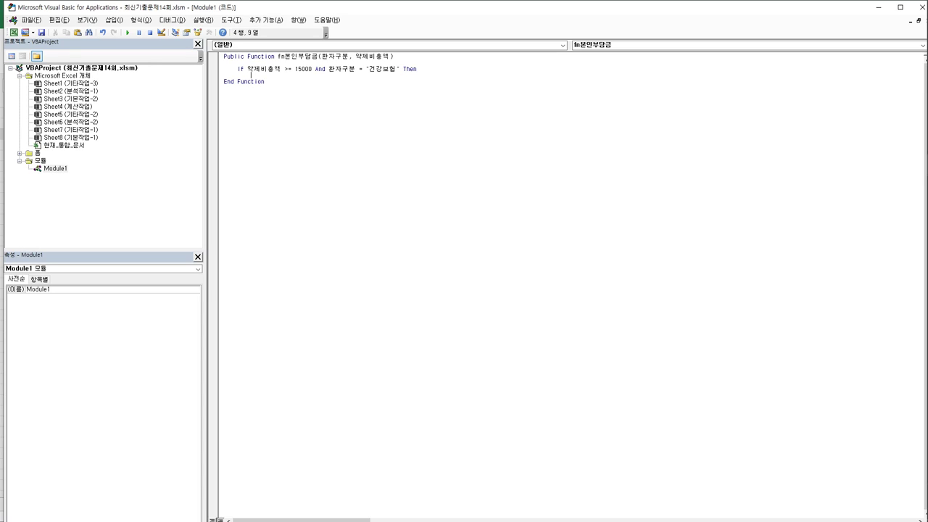
- Add the first branch's result line fn본인부담금 = 약제비총액 - 약제비총액 * 0.3
type("fn본인부담금 = 약제비총액 - 약제비총ㅇ")
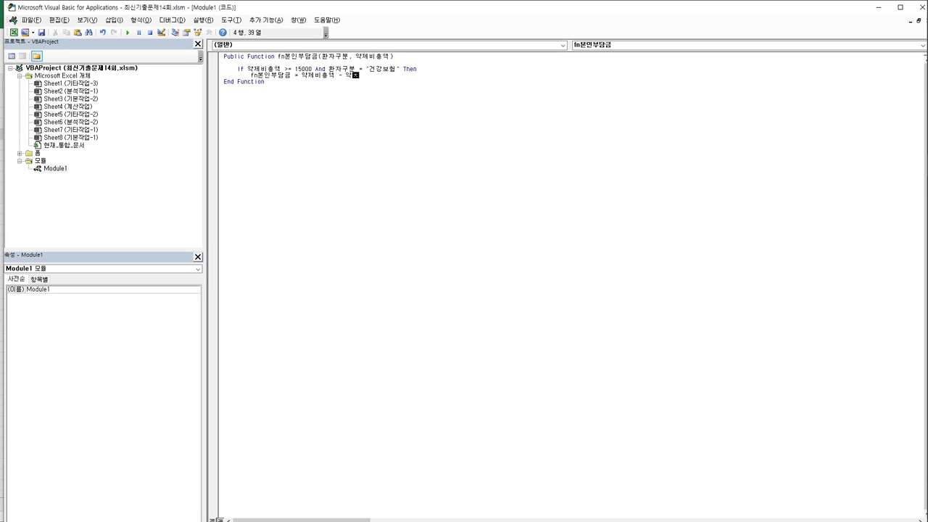
type("액 + 0.3")
key("Return")
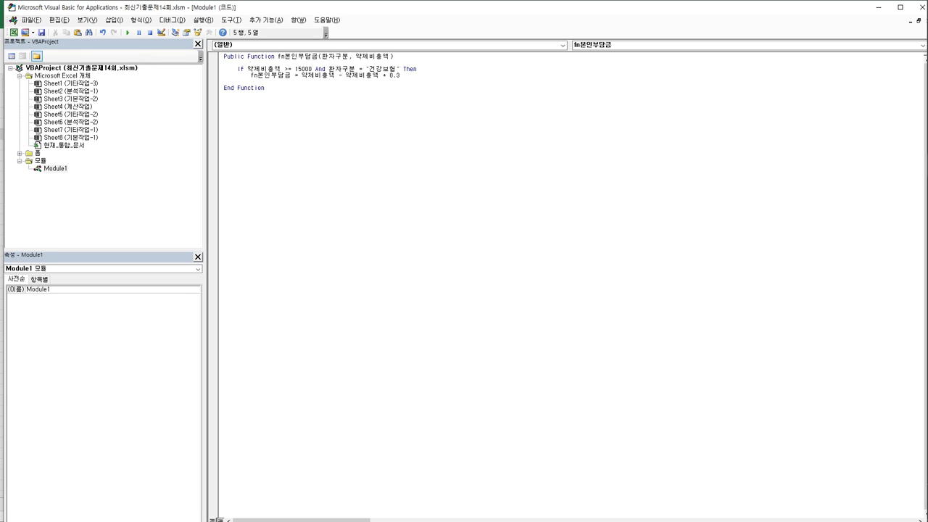
- Duplicate the If condition line directly below the 0.3 result line
left_click(237, 74)
key("Up")
key("shift+End")
key("ctrl+c")
key("Down")
key("Down")
key("ctrl+v")
key("Home")
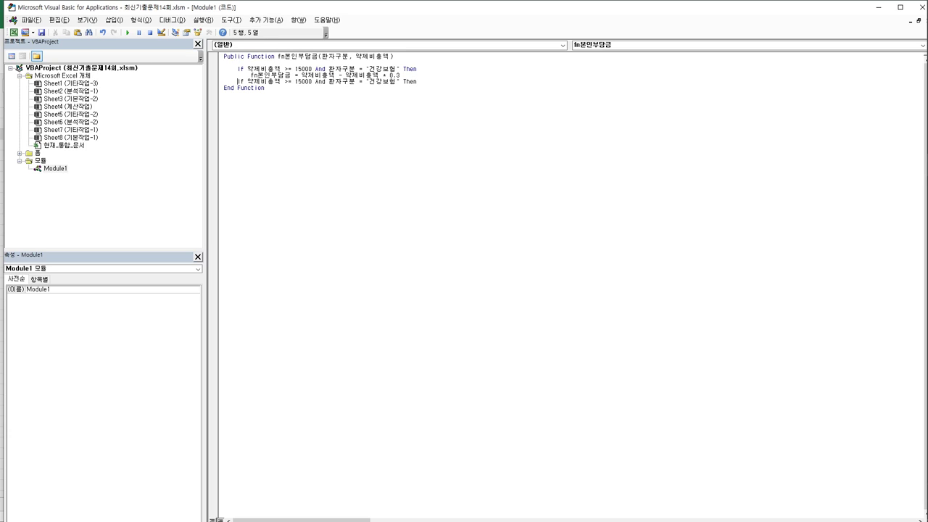
- Turn the duplicated condition into ElseIf 환자구분 = "건강보험" Then
type("else")
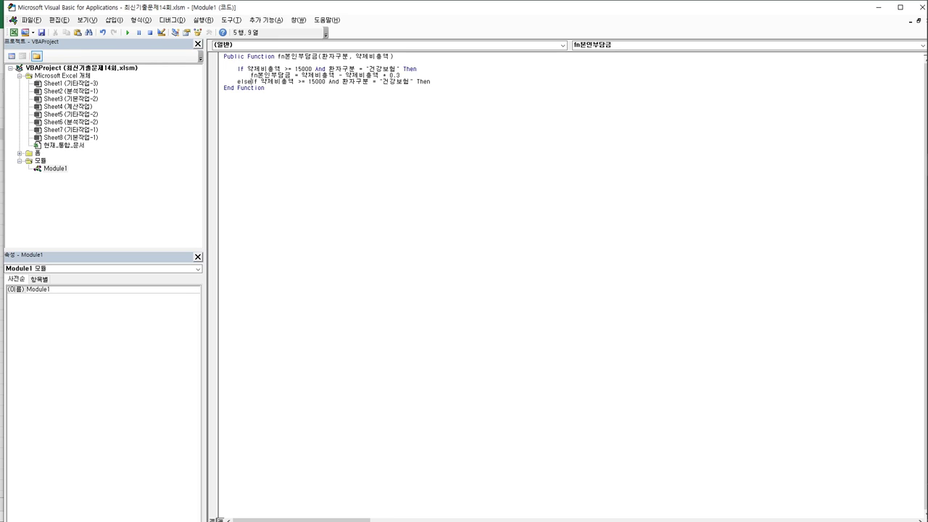
key("Right")
key("Right")
key("shift+Right")
key("shift+Right")
key("shift+Right")
key("shift+Right")
key("shift+Right")
key("shift+Right")
key("shift+Right")
key("shift+Right")
key("shift+Right")
key("shift+Right")
key("shift+Right")
key("shift+Right")
key("shift+Right")
key("shift+Right")
key("shift+Right")
key("shift+Right")
key("shift+Right")
key("shift+Right")
key("shift+Right")
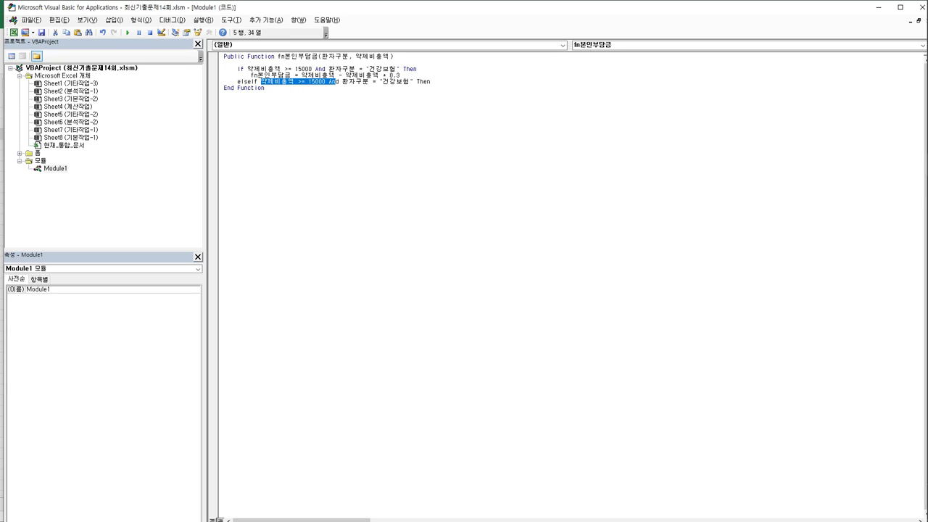
key("Delete")
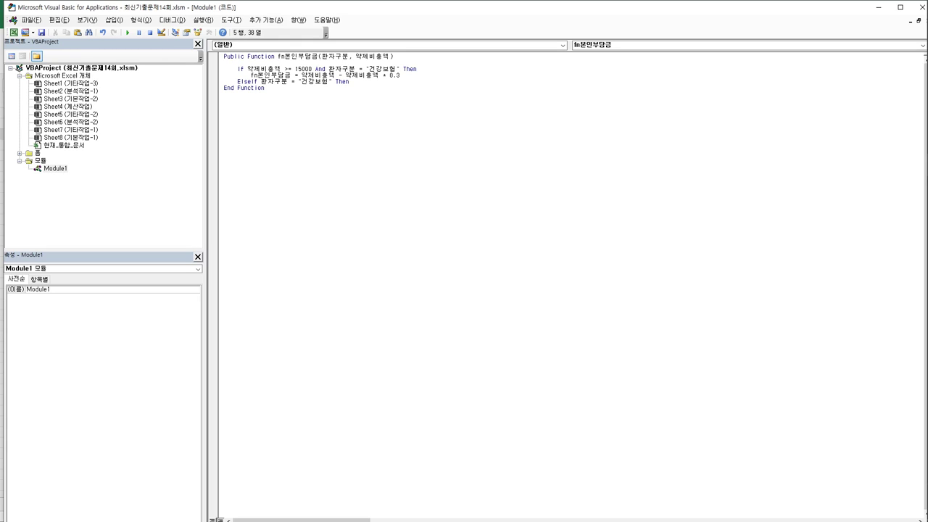
- Reuse the result line under the ElseIf as fn본인부담금 = 약제비총액 - 약제비총액 * 0.1
key("Return")
left_click(237, 74)
key("shift+End")
key("Down")
key("Down")
key("ctrl+v")
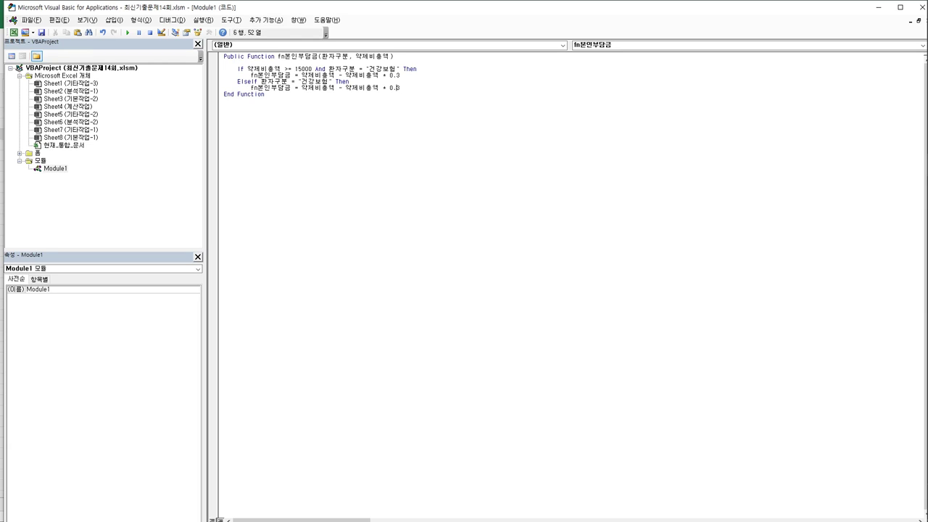
type("1")
key("Return")
- Copy the first If condition together with its result line and paste both below the 0.1 result line
key("Up")
key("Up")
key("Up")
key("shift+End")
key("shift+Down")
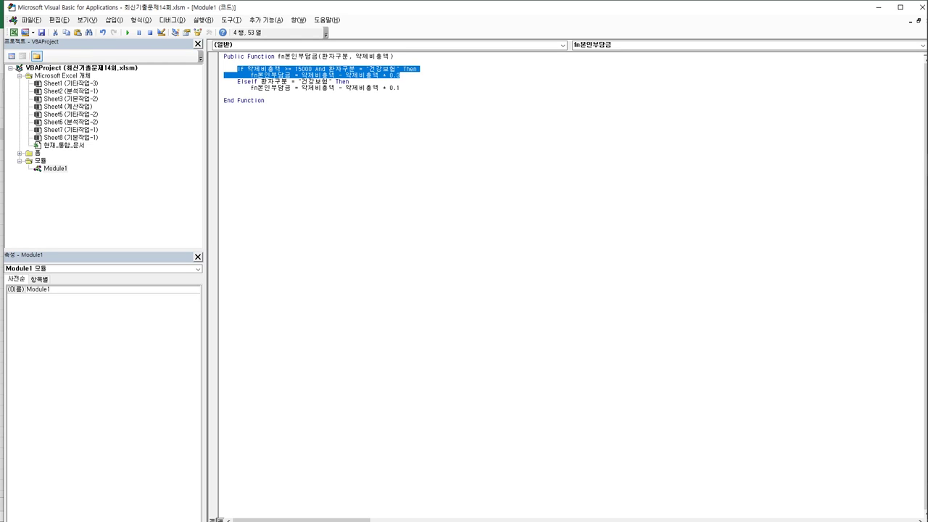
left_click(251, 94)
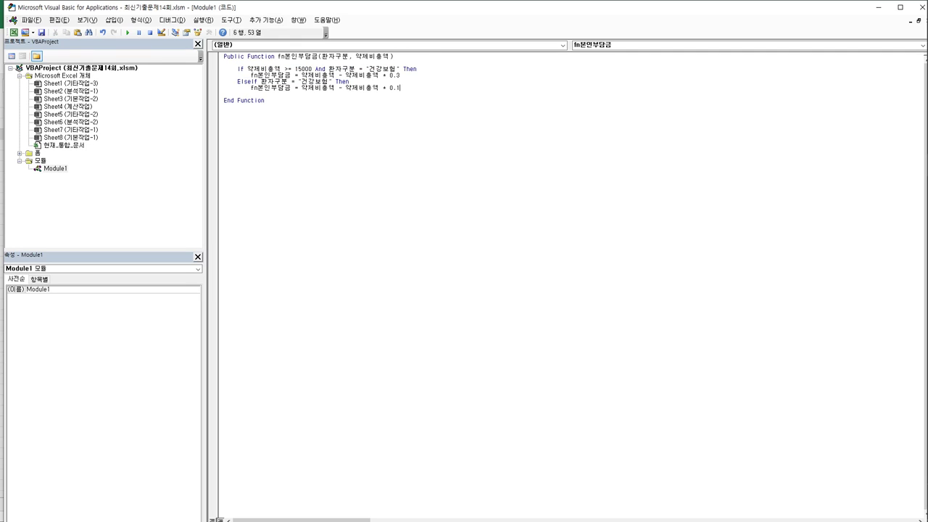
key("ctrl+v")
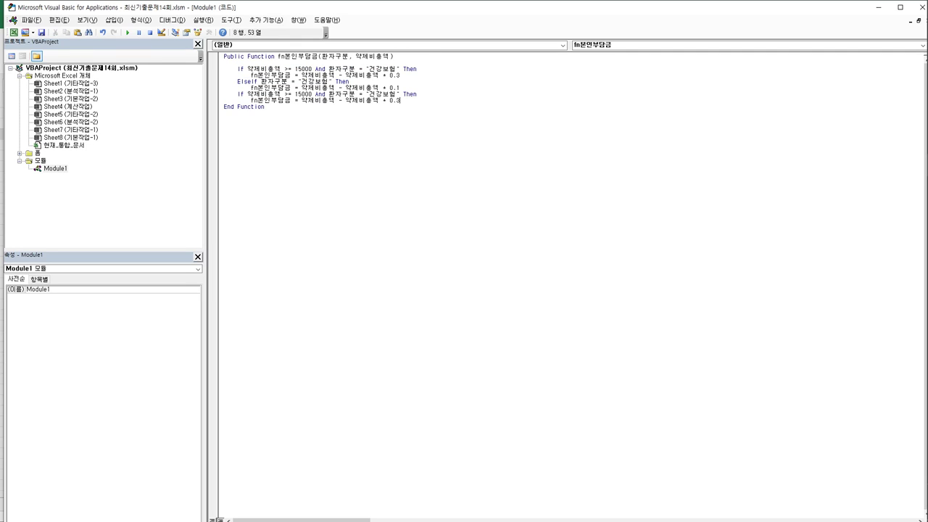
- Change the pasted condition to ElseIf 약제비총액 >= 10000 Then, removing its 환자구분 test
left_click(238, 94)
type("else")
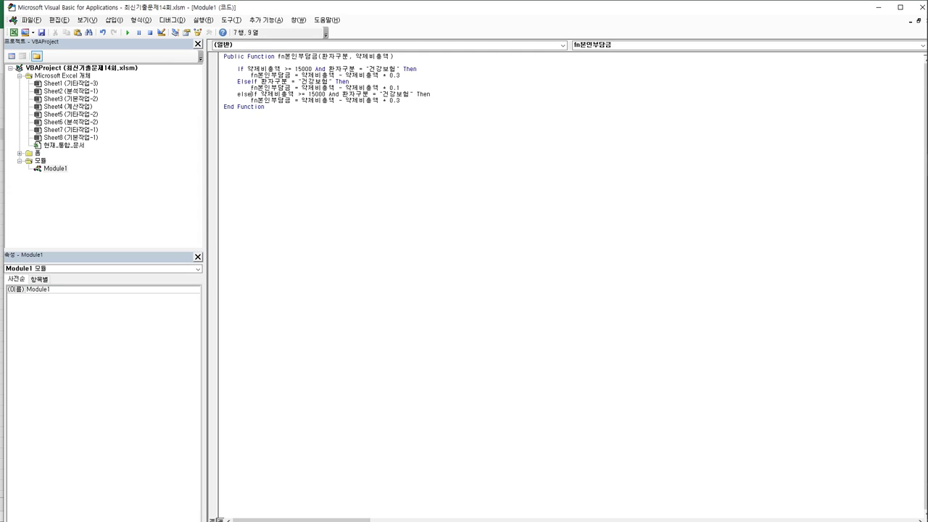
left_click(261, 93)
key("Delete")
key("Delete")
key("Delete")
key("Delete")
type("0000")
left_click_drag(328, 93, 414, 94)
key("Delete")
- Set the discount rate in the third branch's result line to 0.05
key("Down")
type("05")
key("Return")
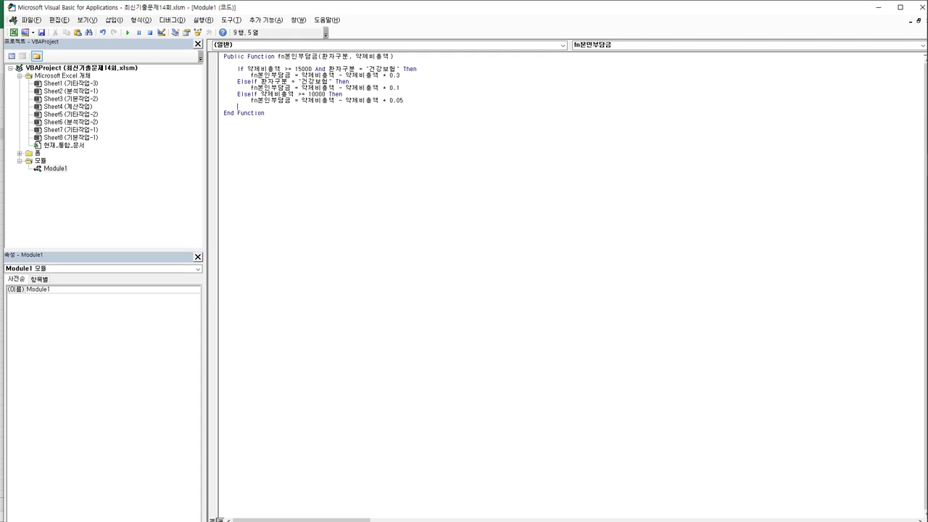
- Add an Else branch that returns fn본인부담금 = 약제비총액 without any discount
type("Else")
key("Return")
left_click(237, 100)
key("shift+End")
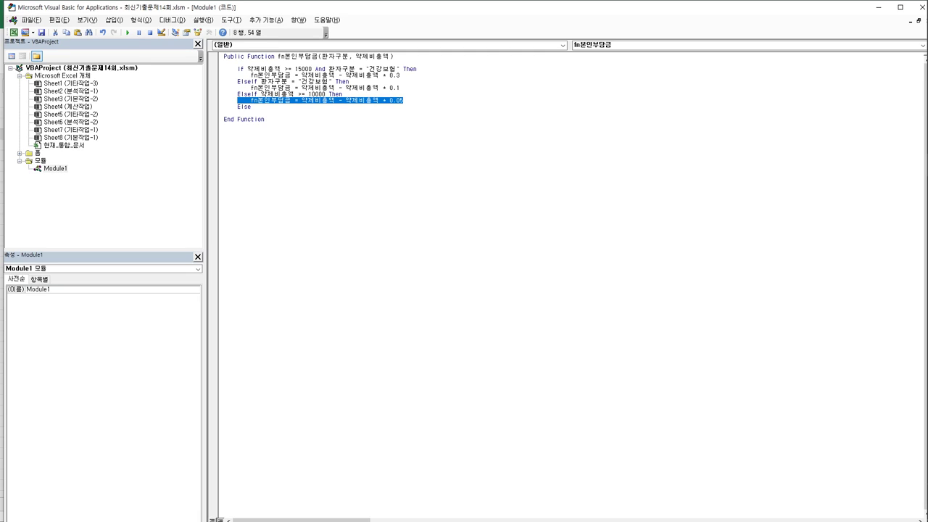
left_click(237, 112)
key("ctrl+v")
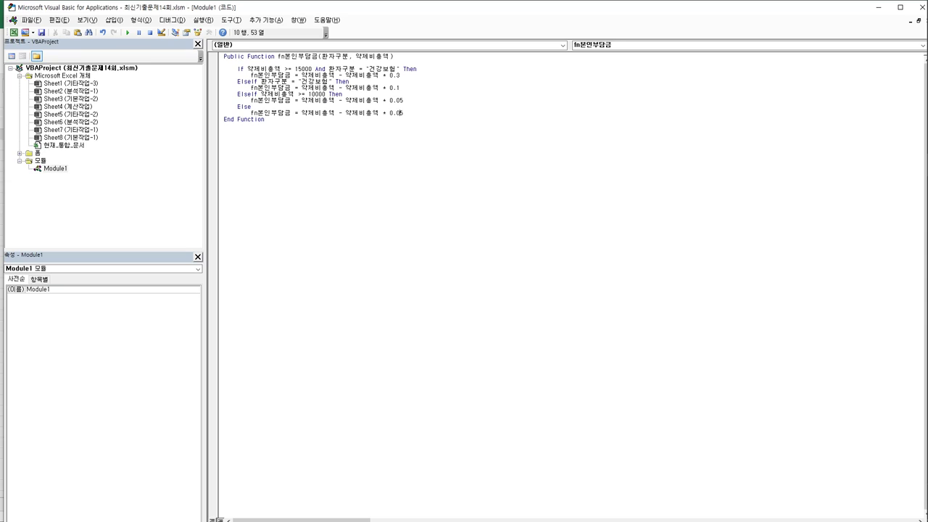
key("shift+End")
key("Delete")
key("Return")
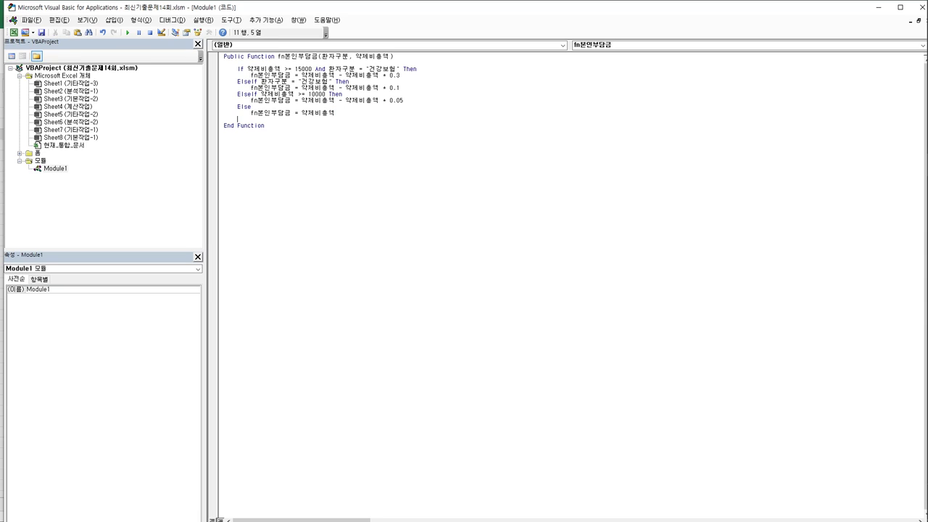
- Finish the conditional block with End If and close the code editor to return to the worksheet
type("end if")
key("Return")
left_click(912, 10)
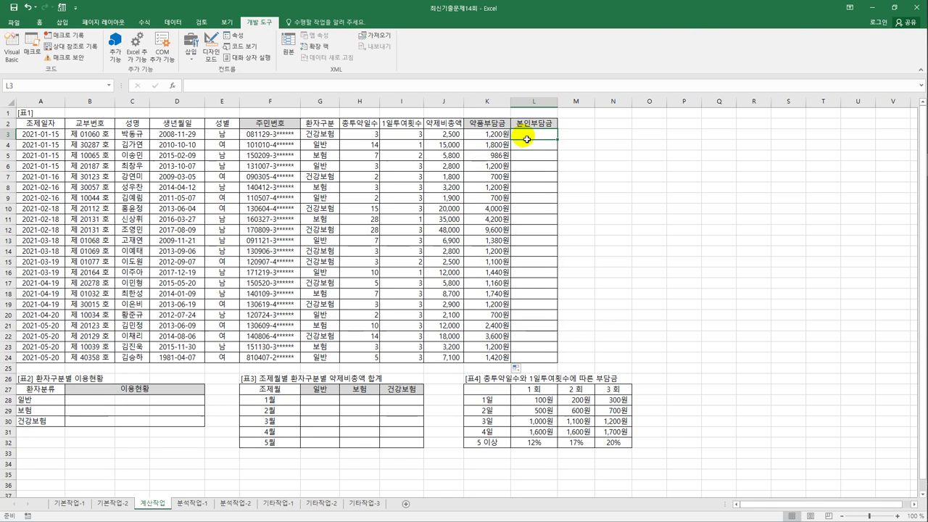
- Insert the user-defined function fn본인부담금 in L3 with 환자구분 G3 and 약제비총액 J3, and fill it down to L24
left_click(173, 86)
left_click(523, 185)
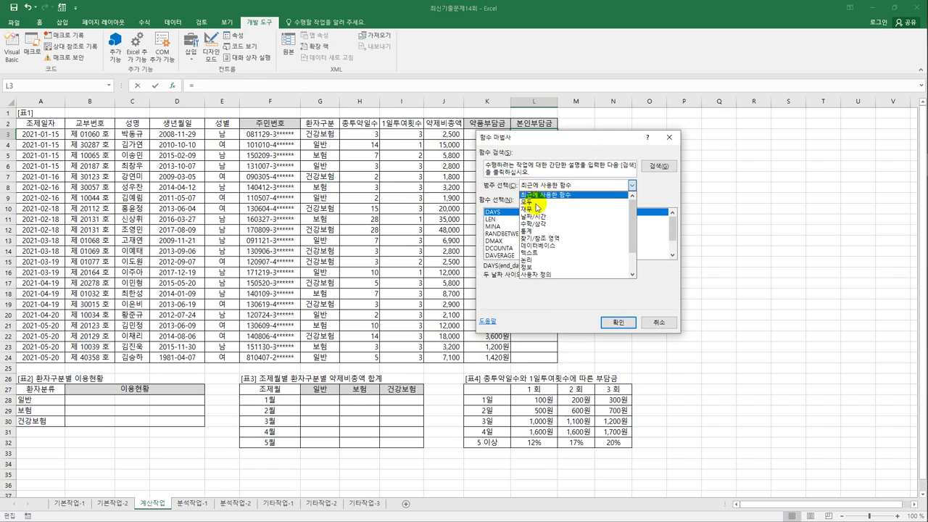
left_click(541, 275)
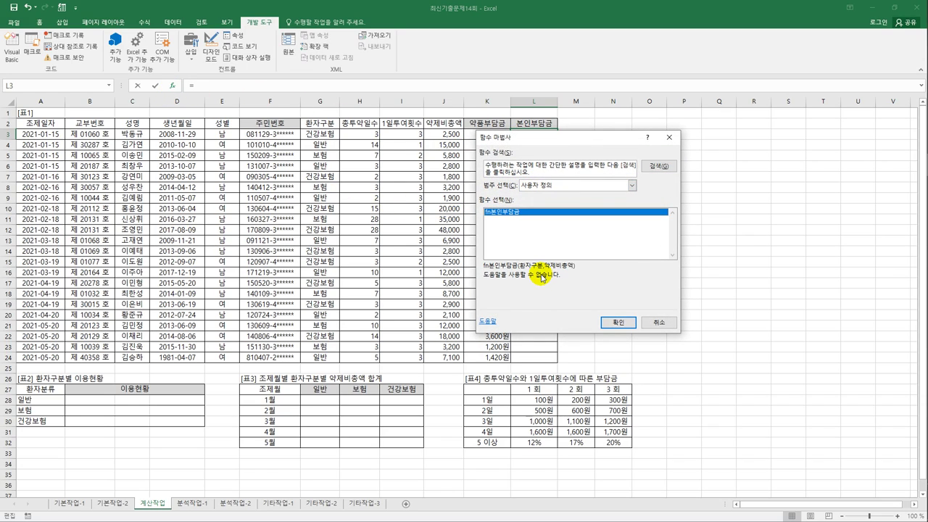
left_click(616, 322)
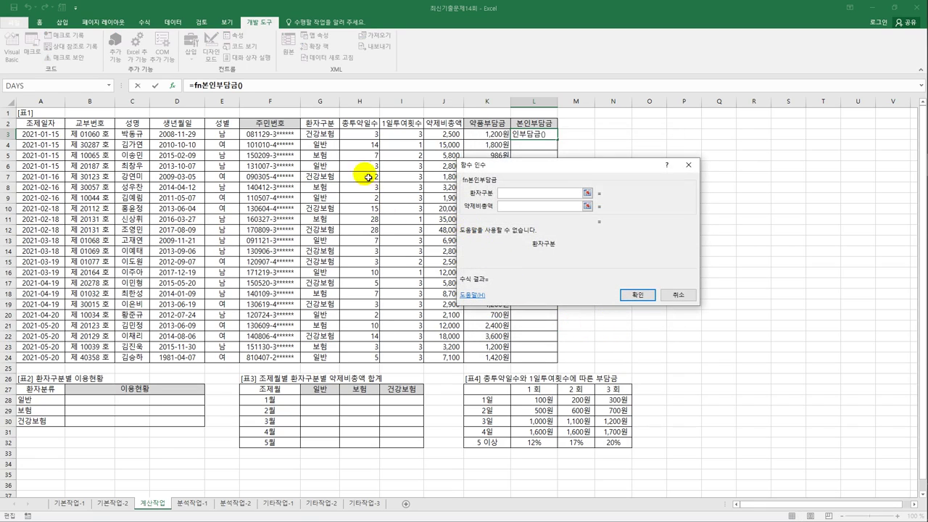
left_click(311, 138)
left_click(522, 207)
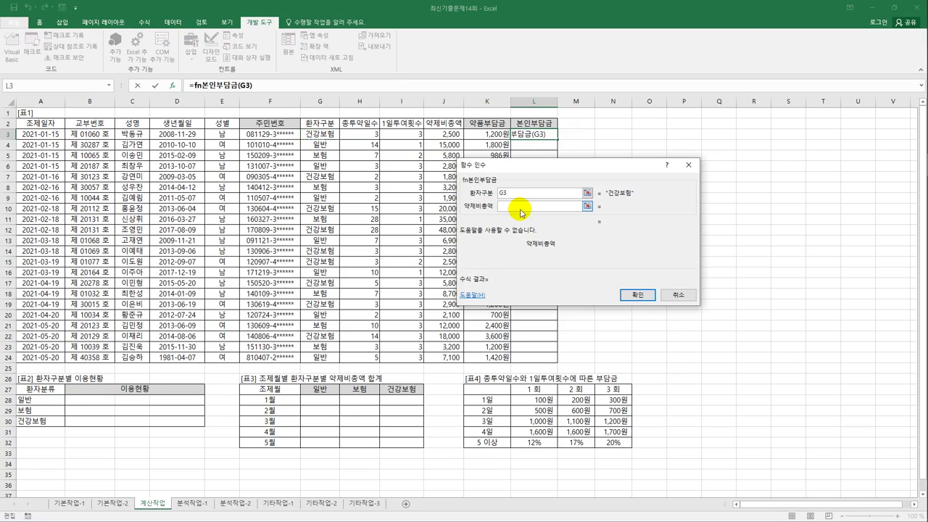
left_click(450, 136)
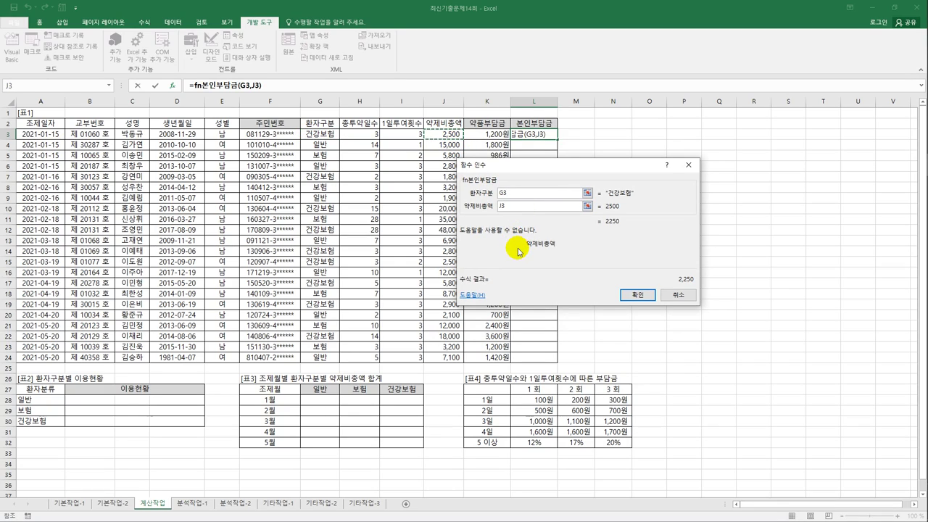
left_click(636, 296)
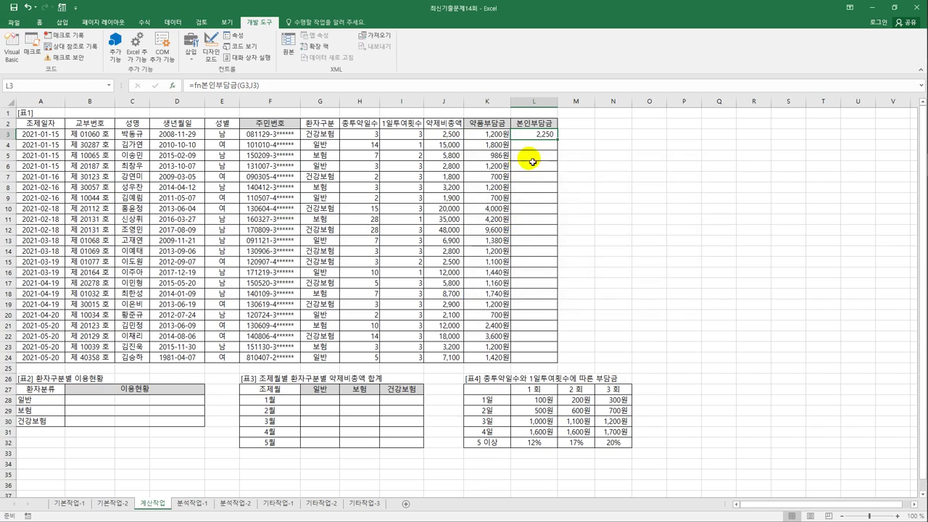
double_click(561, 142)
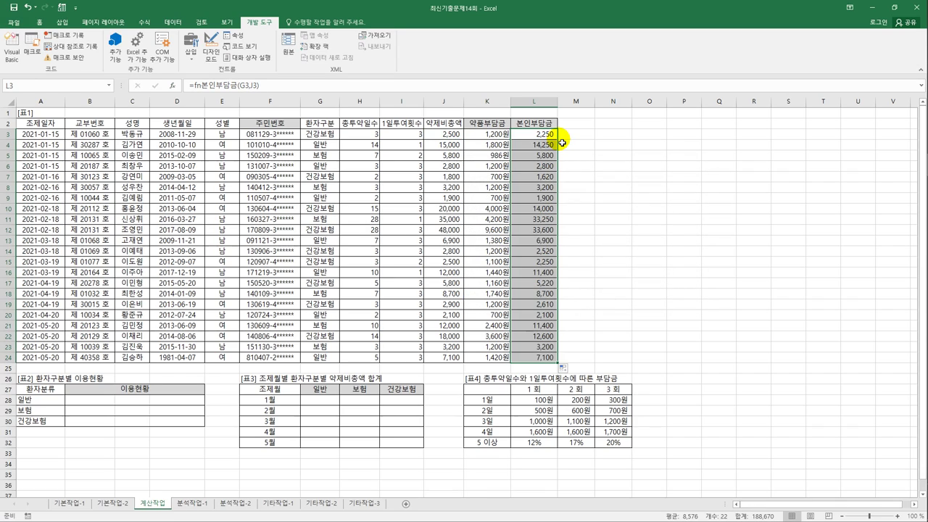
left_click(319, 134)
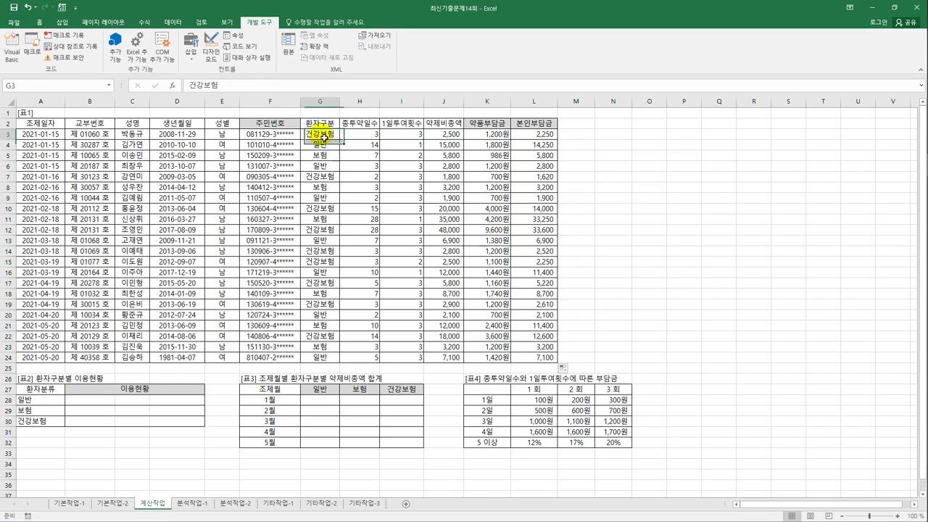
left_click(457, 134)
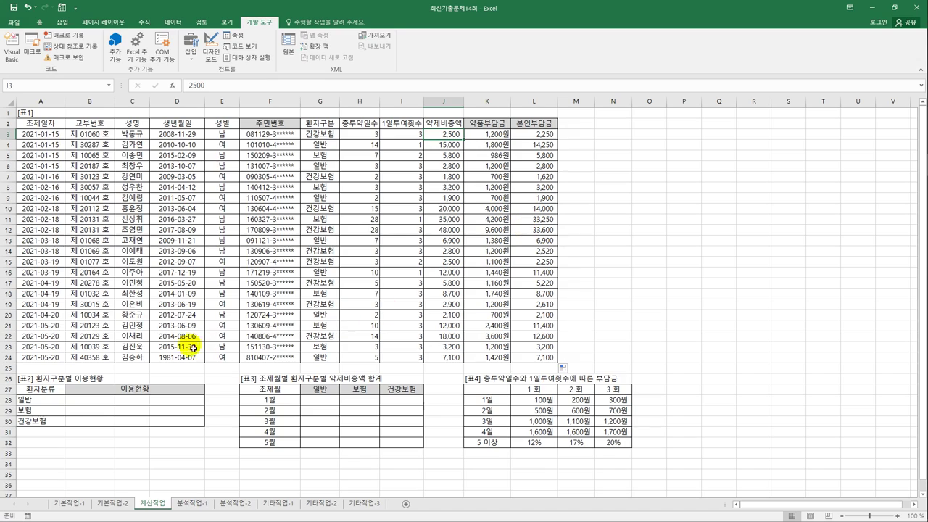
- In B28 of 표2, begin a REPT formula with the special character "★" as the text to repeat
left_click(83, 403)
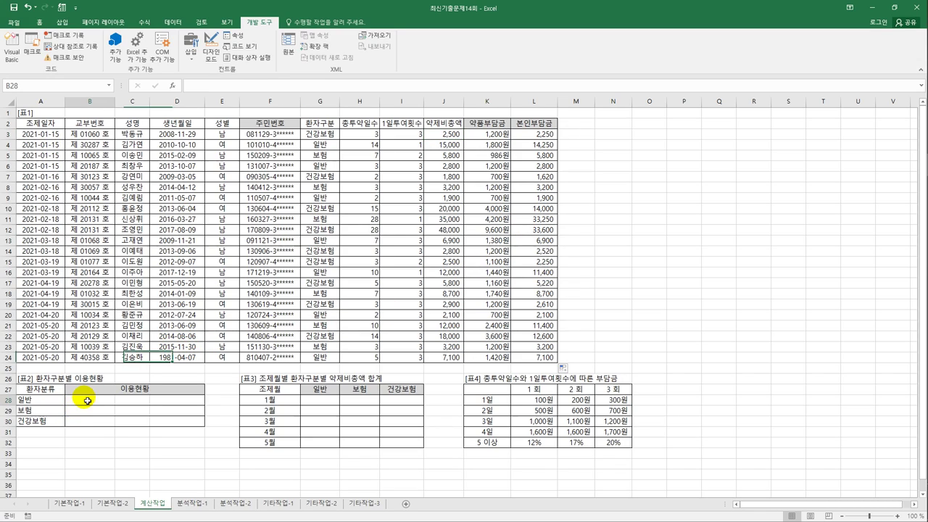
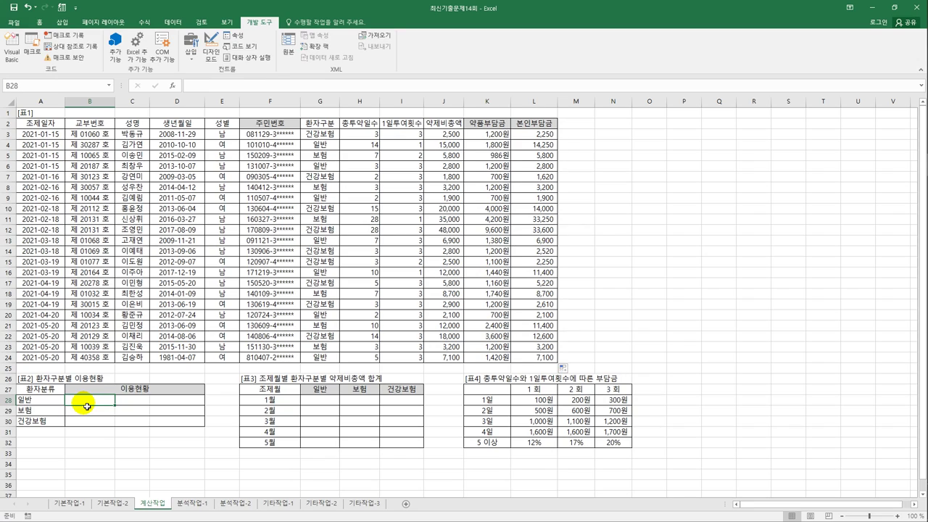
type("=re")
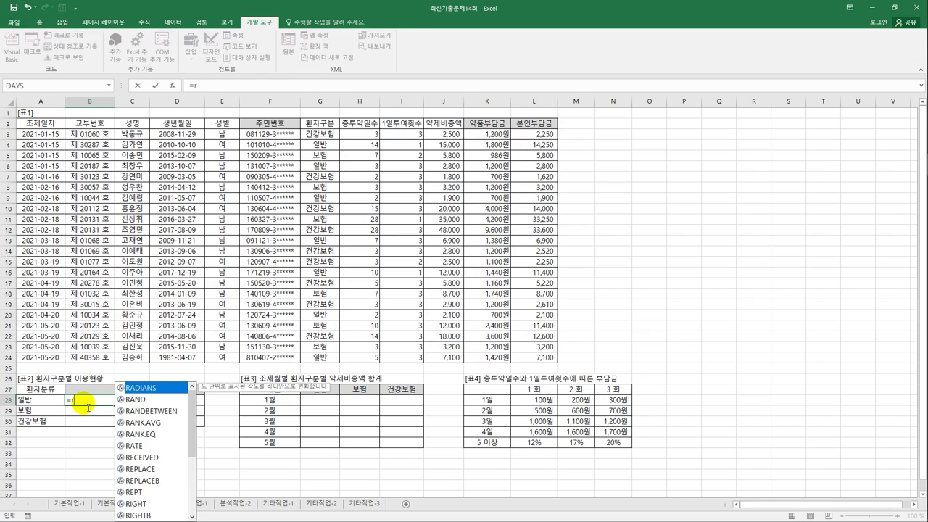
key("Down")
key("Down")
key("Down")
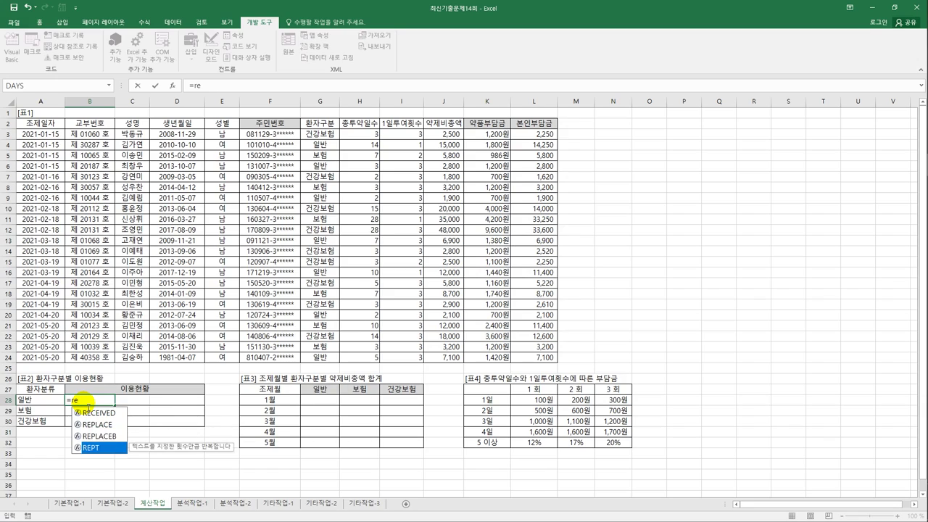
key("Tab")
type("\"")
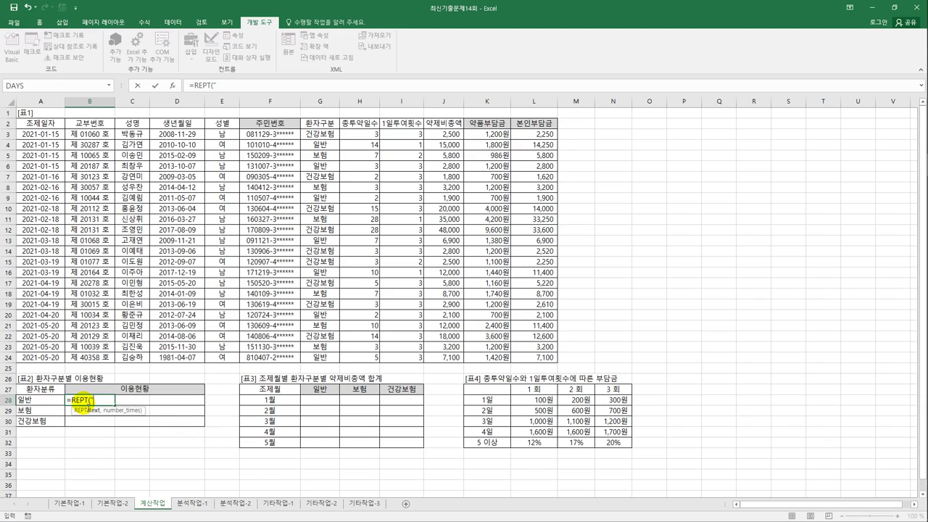
type("ㅁ")
key("Hangul_Hanja")
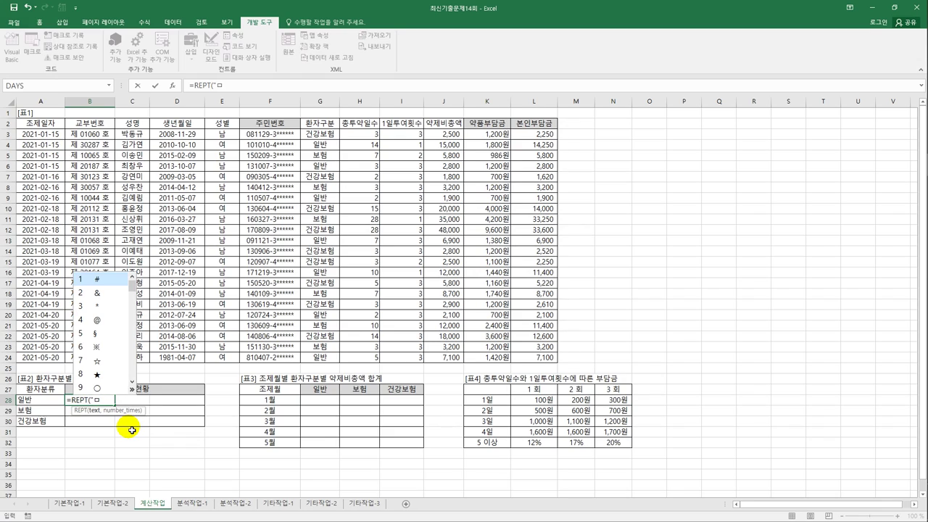
left_click(99, 373)
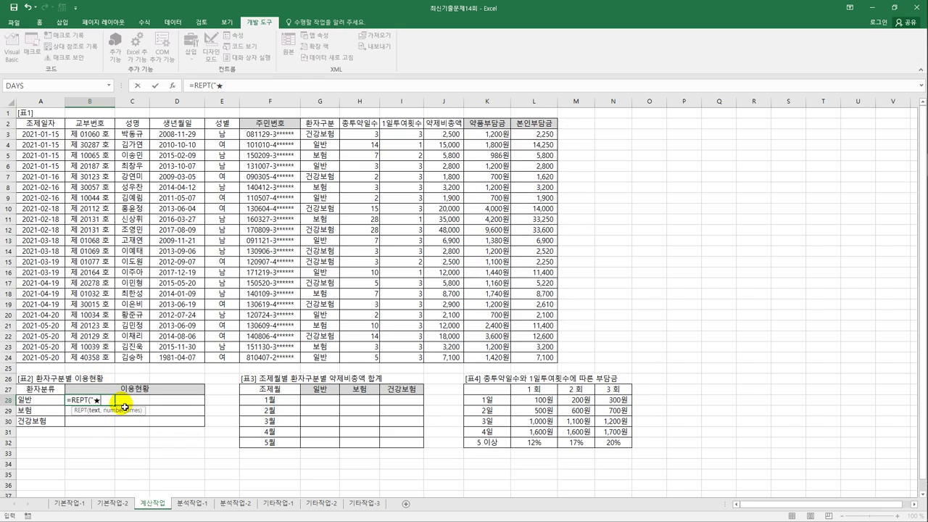
type("\",")
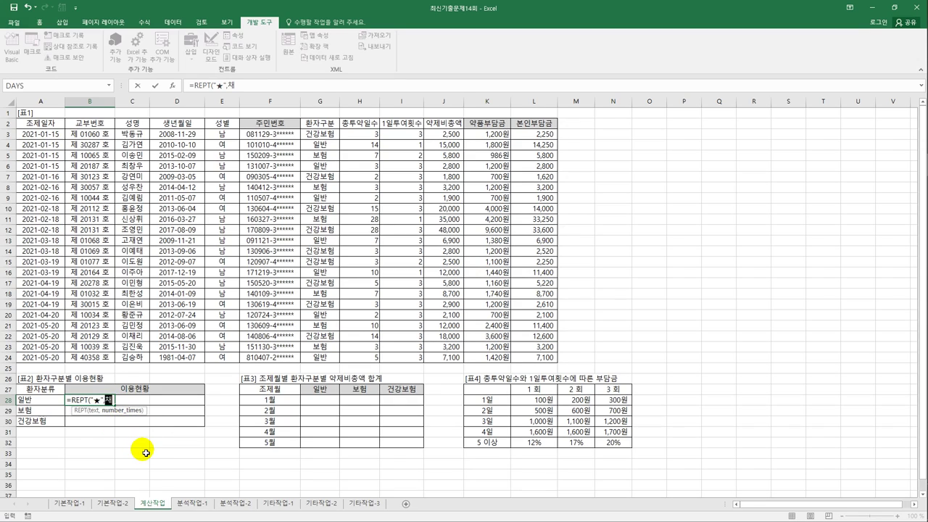
- Set the repeat count to COUNT with an IF test of $G$3:$G$24=A28 that returns 1
type("count")
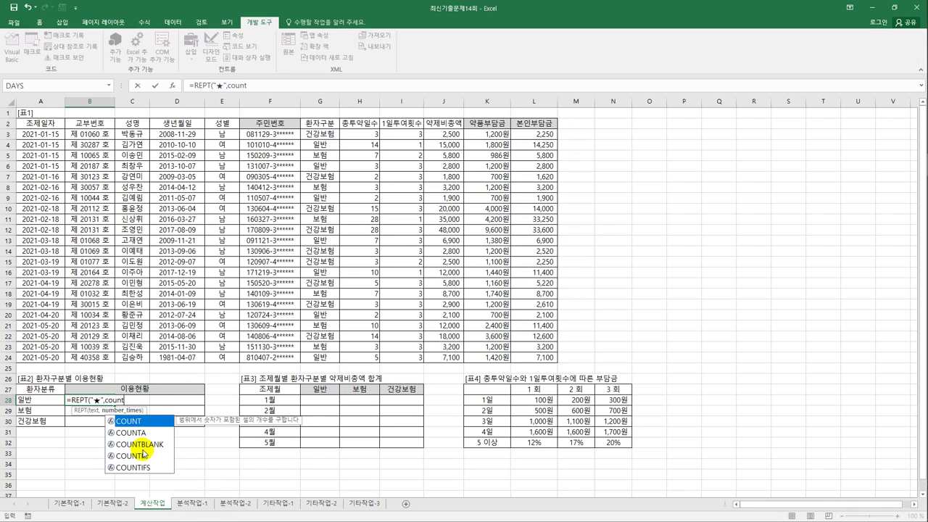
key("Tab")
type("if(")
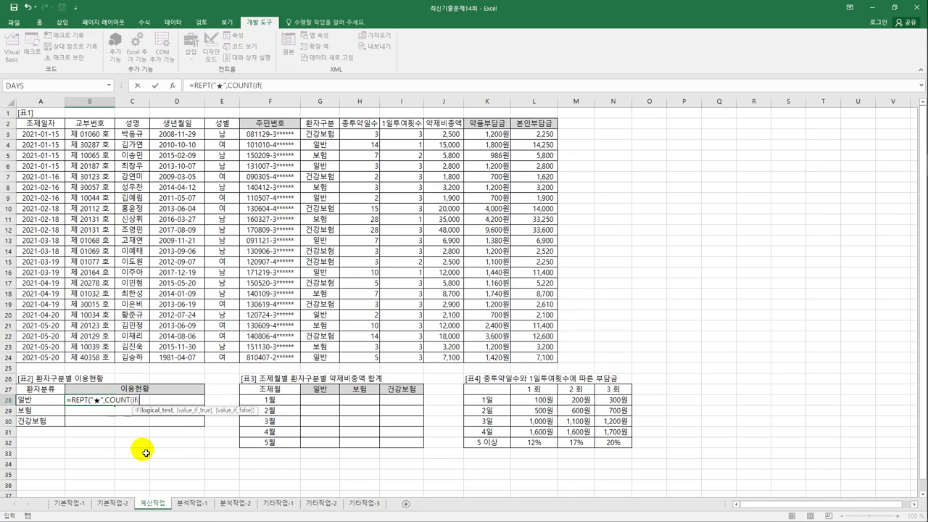
left_click_drag(319, 134, 323, 356)
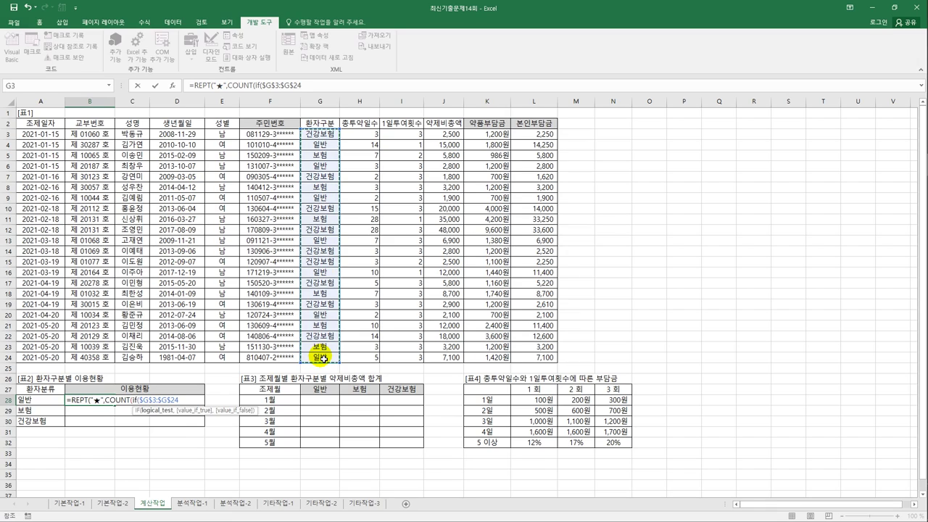
key("F4")
type("=")
left_click(42, 401)
type(",")
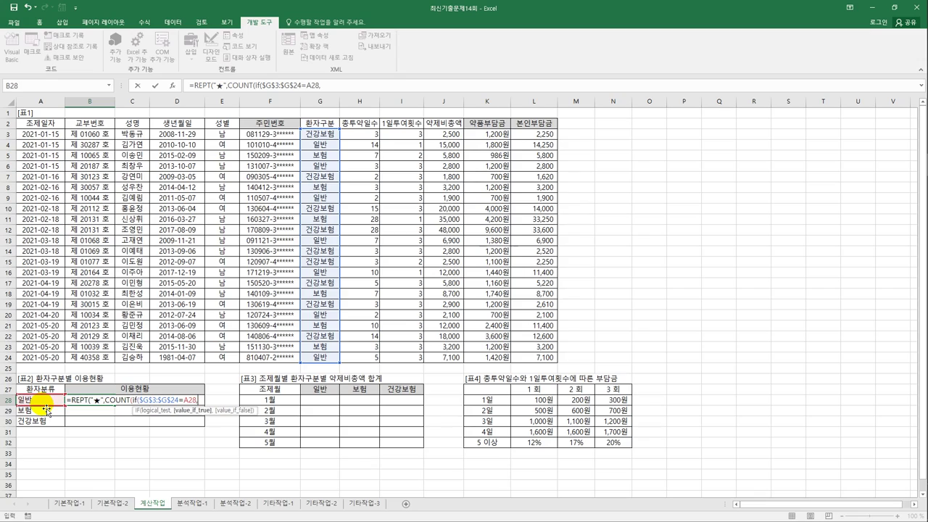
type("1")
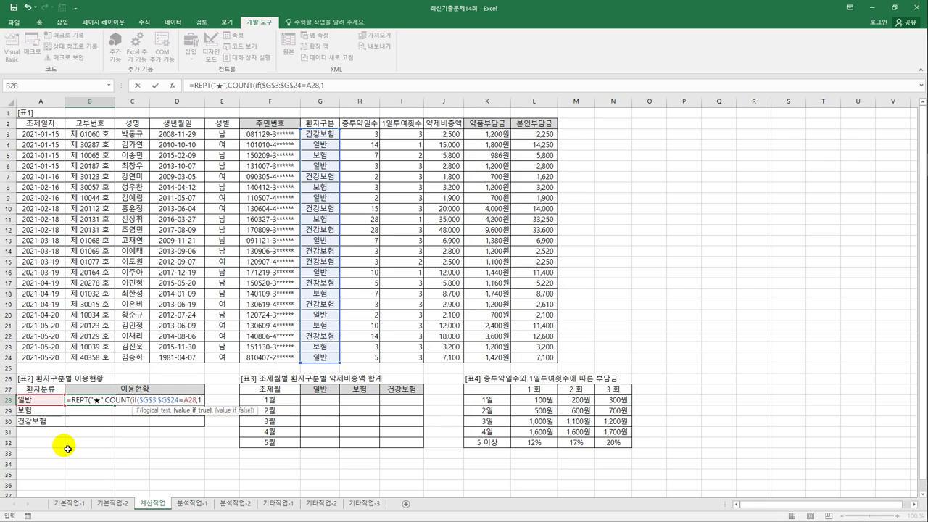
- Close the REPT formula's parentheses, enter it as an array formula in B28, and fill it down to B30
type(")")
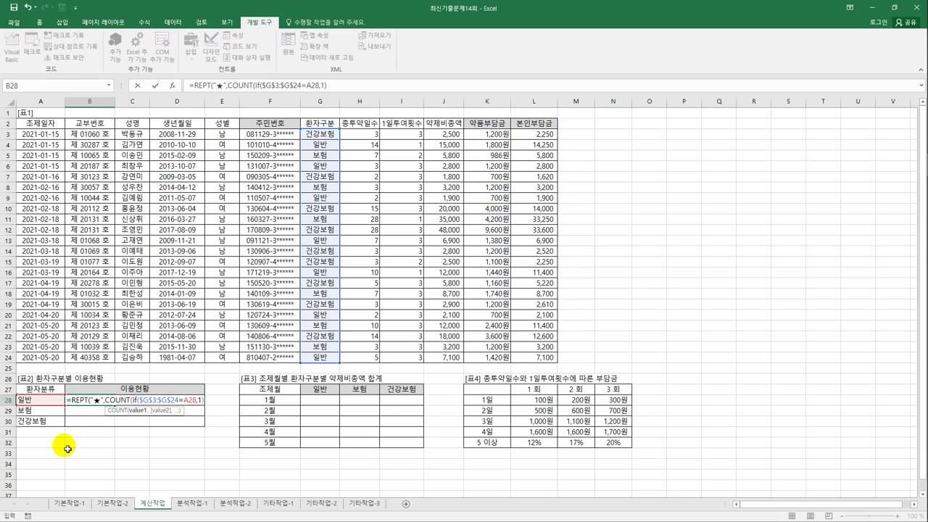
type(")")
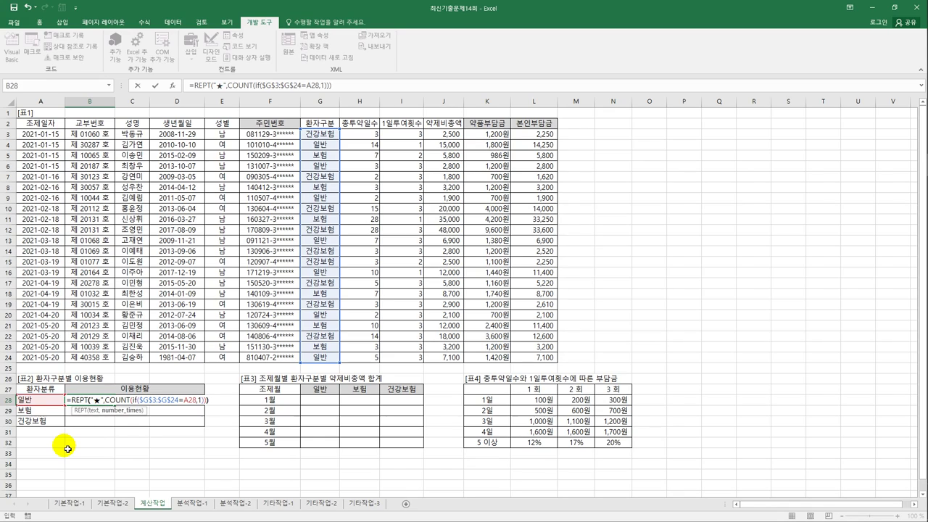
type(")")
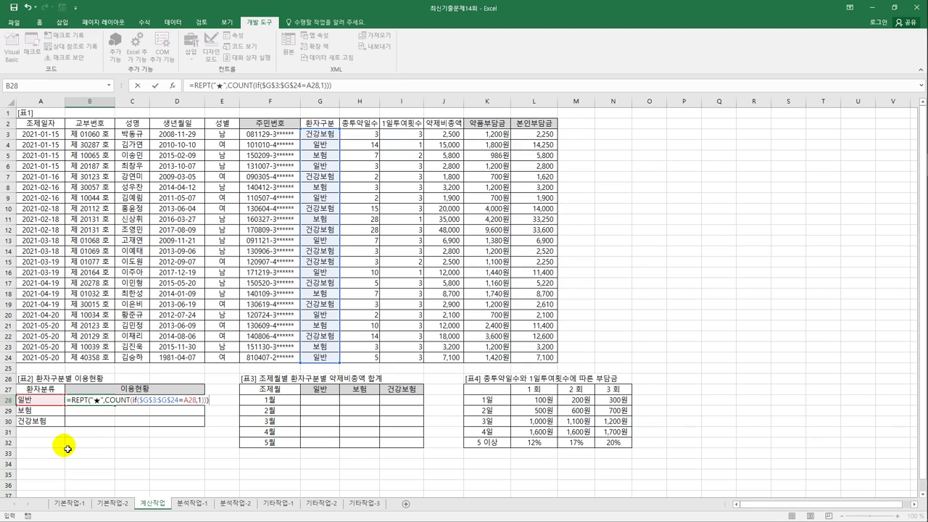
key("ctrl+shift+Return")
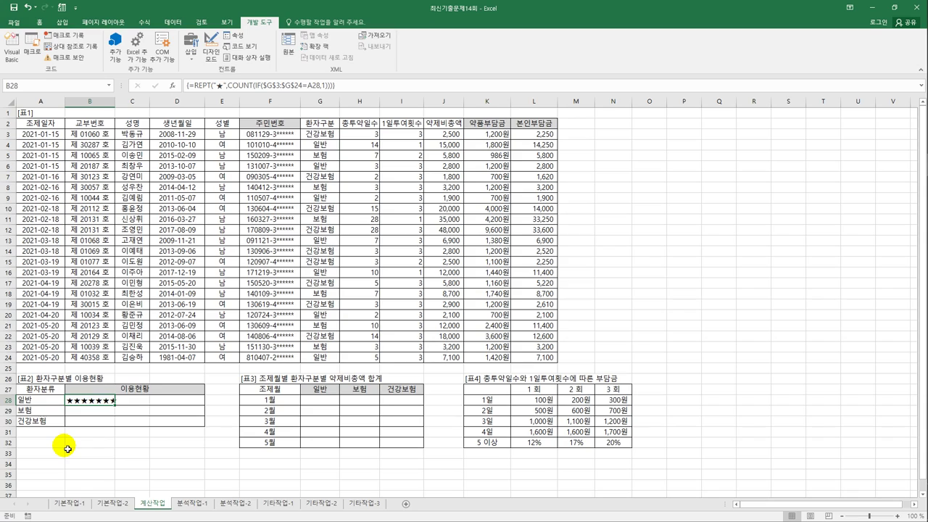
left_click_drag(116, 407, 118, 432)
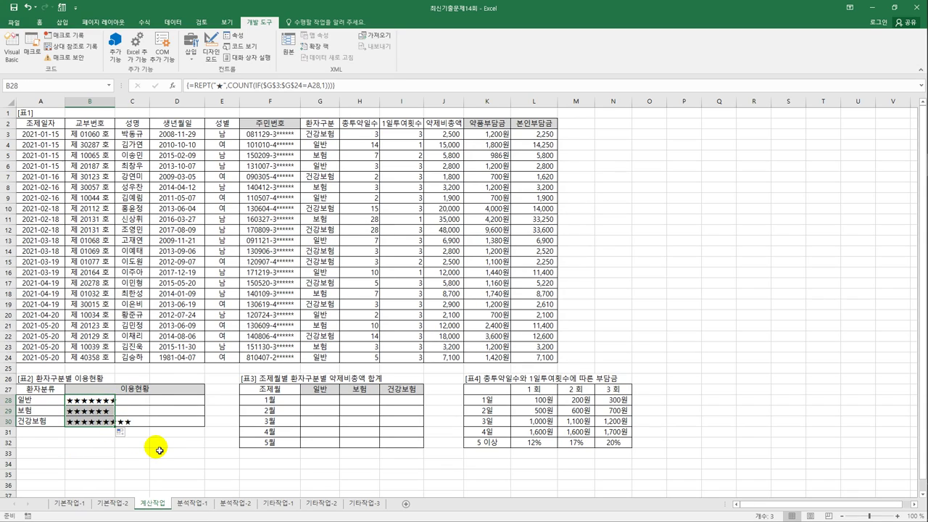
left_click(95, 402)
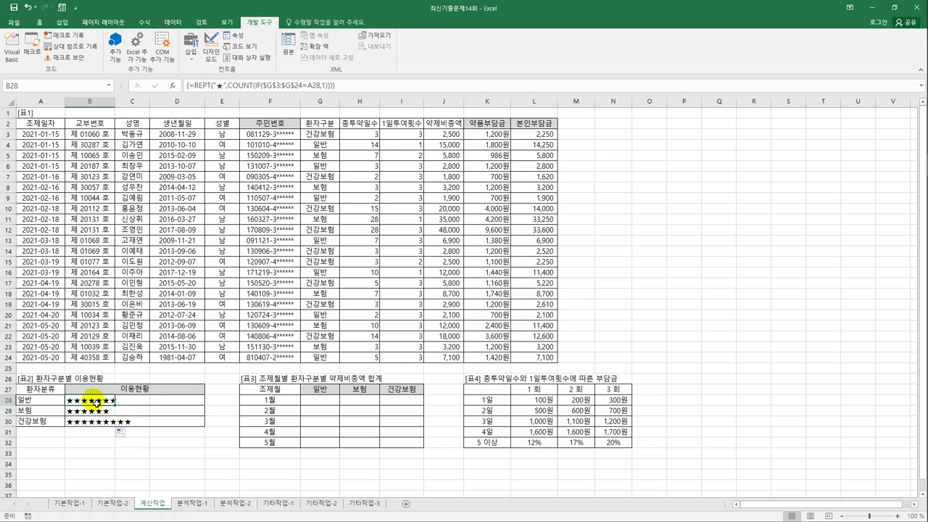
- In G28 of 표3, begin a SUM formula whose first condition compares MONTH($A$3:$A$24) with the 조제월 cell F28
left_click(308, 402)
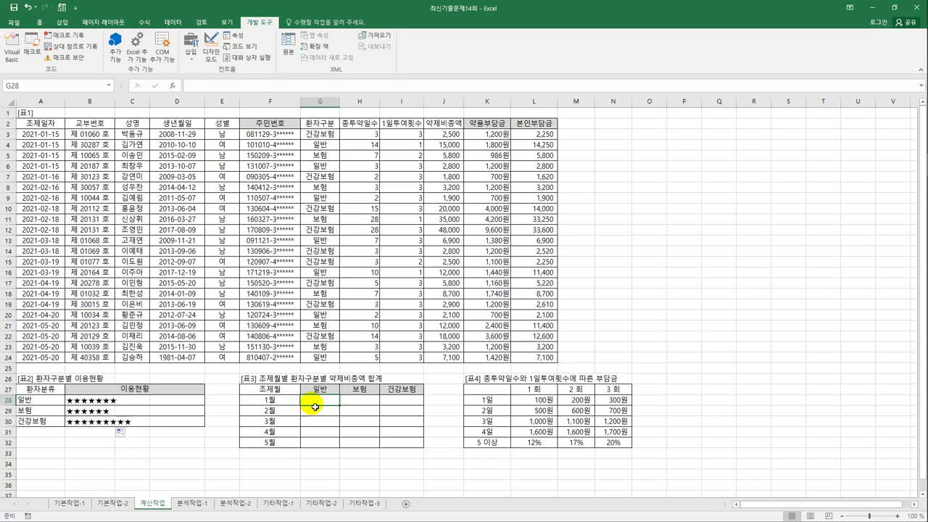
left_click_drag(335, 405, 414, 445)
left_click(333, 405)
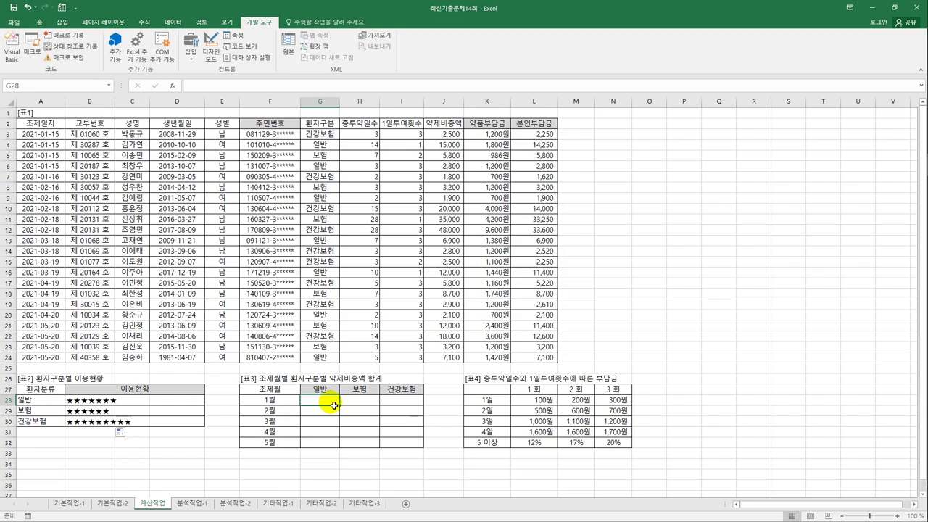
type("=")
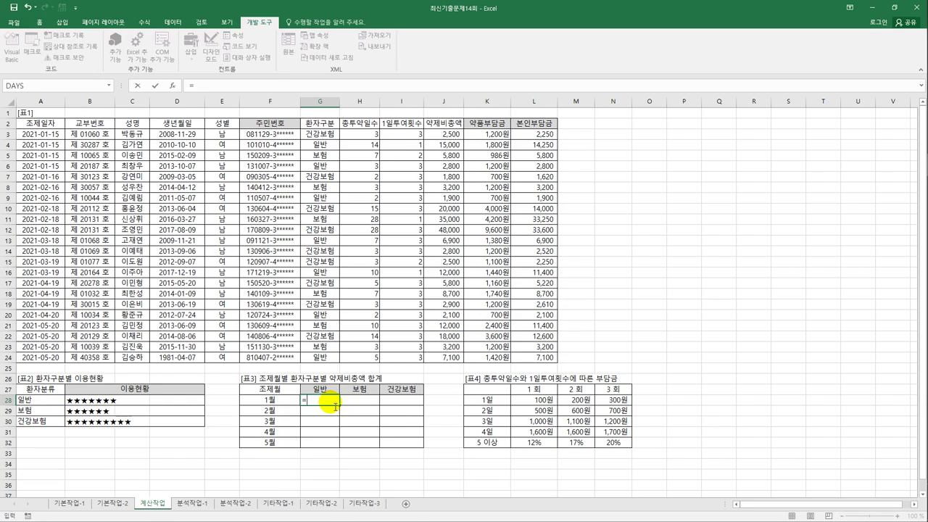
type("sum((")
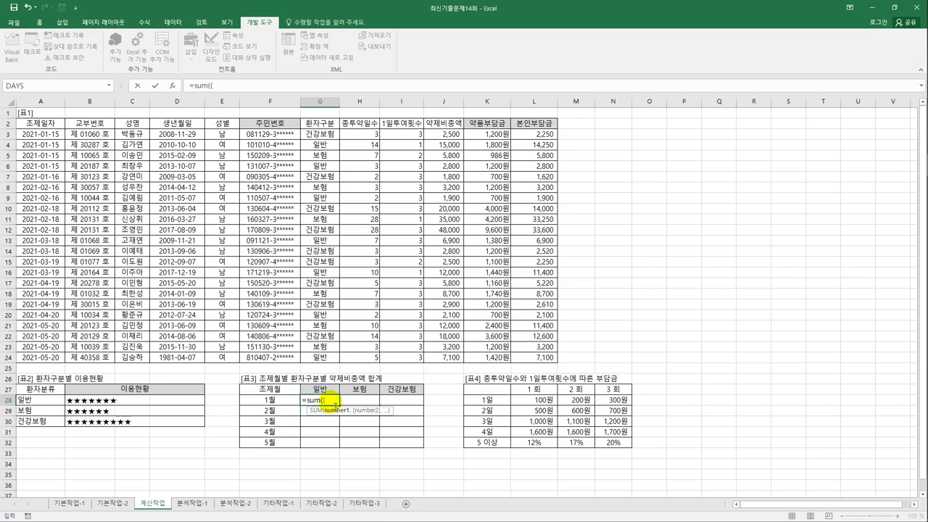
type("mo")
key("Tab")
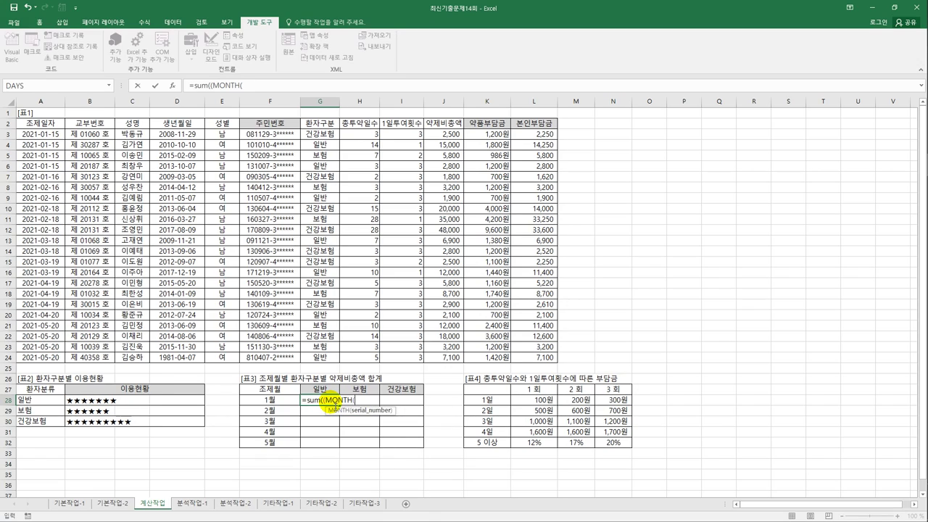
left_click(43, 138)
left_click_drag(44, 138, 57, 359)
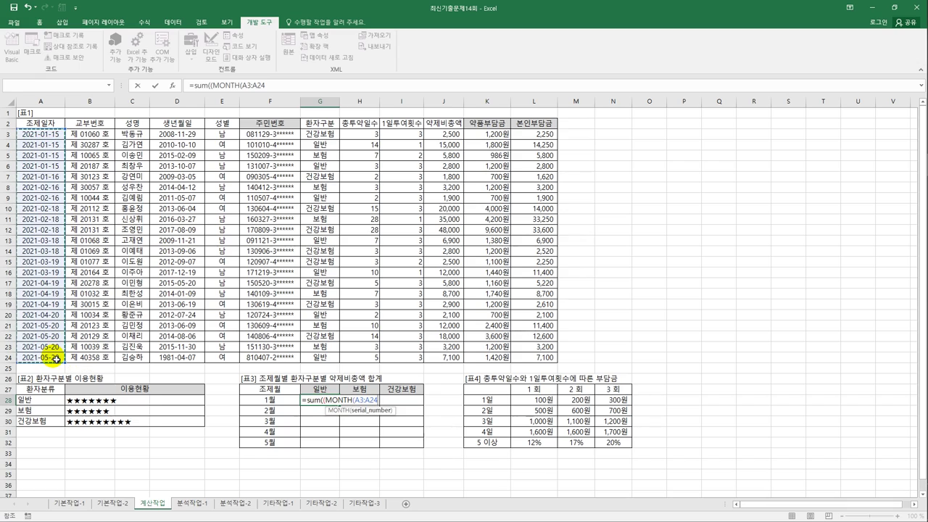
key("F4")
type(")=")
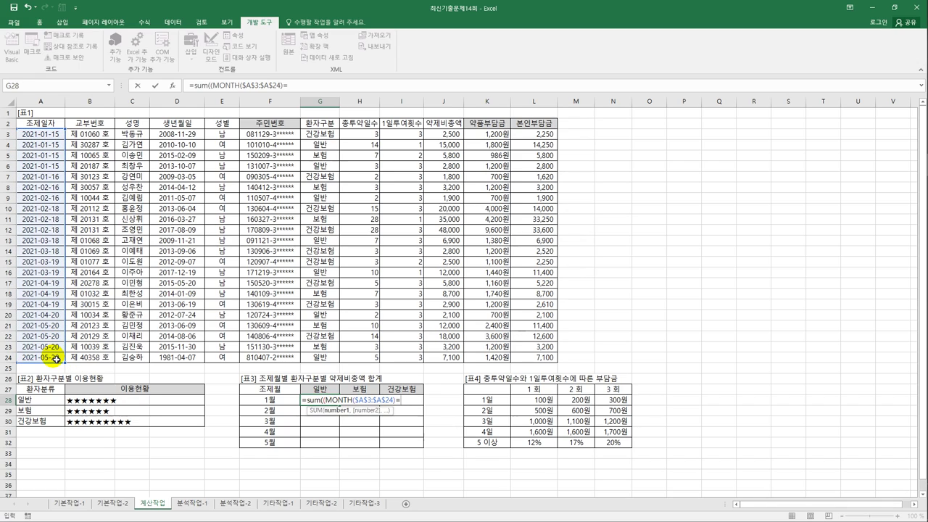
key("Left")
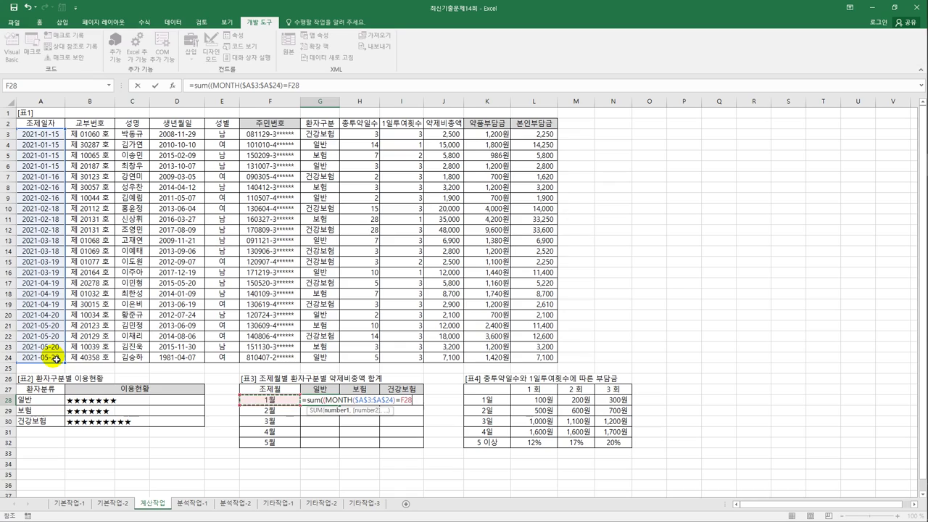
- Lock the F28 reference as $F28 in G28's SUM formula, close the month condition and begin a second multiplied condition
key("F4")
key("F4")
key("F4")
type(")*(")
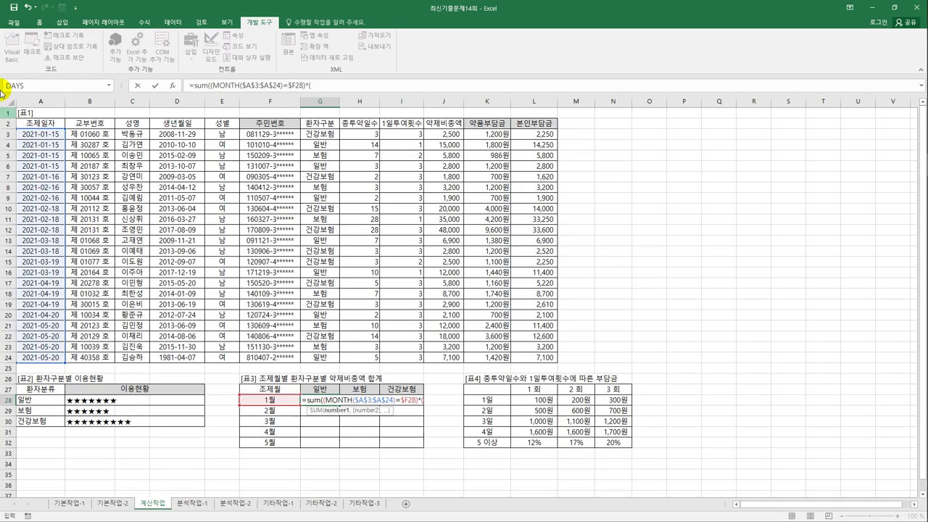
- Add the patient-type condition $G$3:$G$24=G$27 to the G28 formula and close its parenthesis
left_click_drag(324, 141, 337, 360)
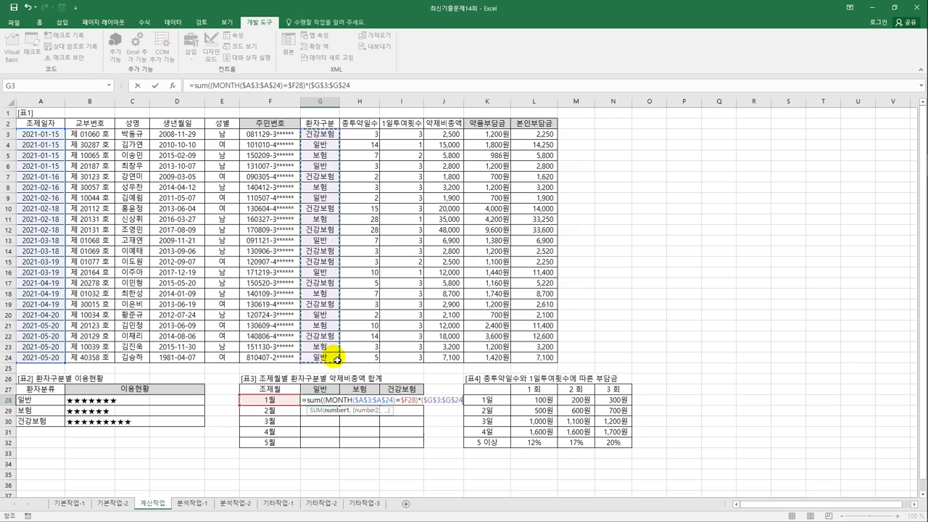
key("F4")
type("=")
left_click(329, 390)
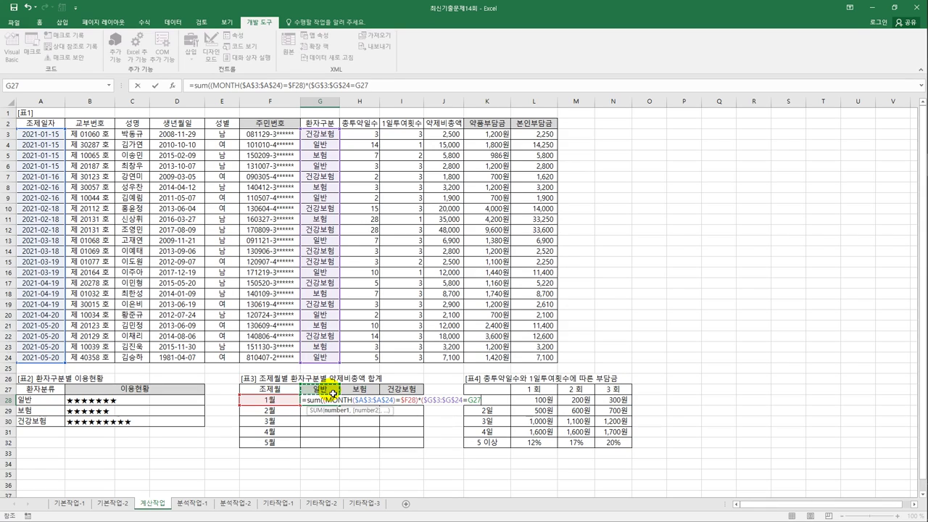
key("F4")
key("F4")
type(")")
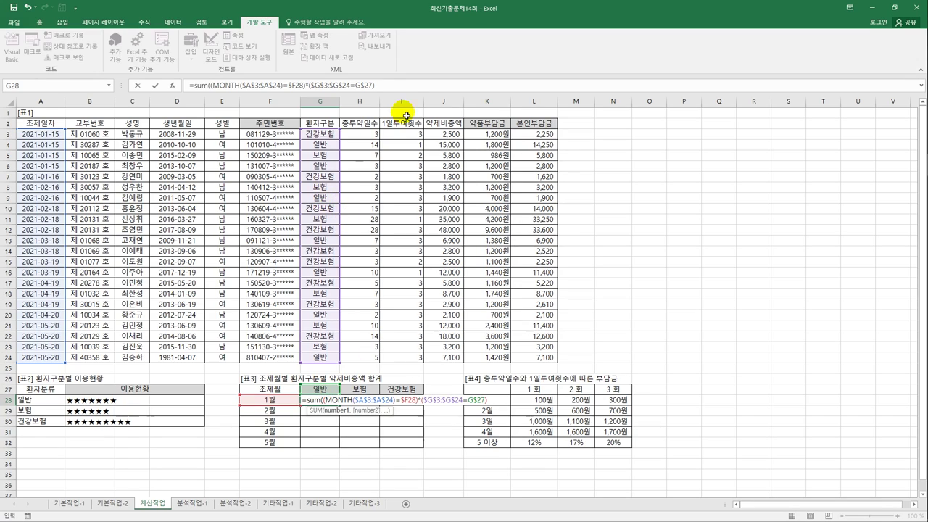
- Wrap the two conditions inside G28's SUM in an IF that returns $J$3:$J$24, and close the formula
left_click(411, 90)
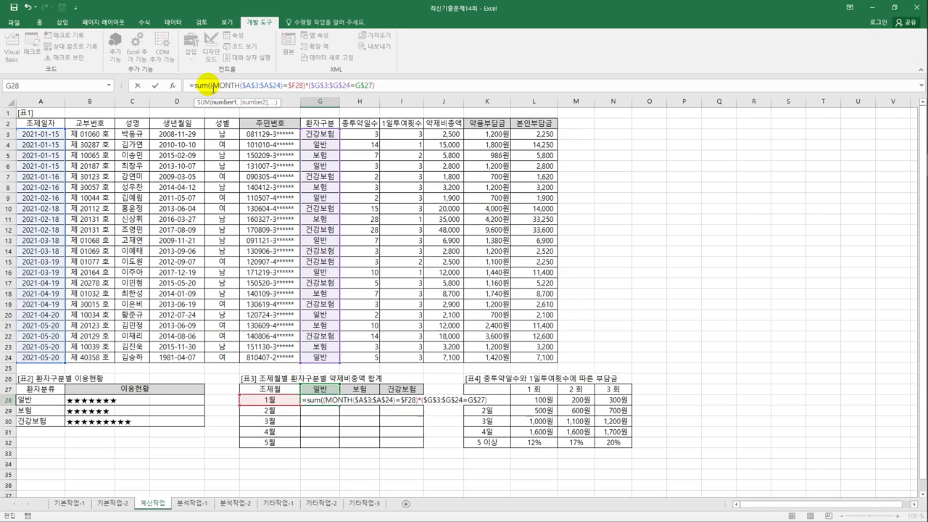
left_click(210, 86)
type("if")
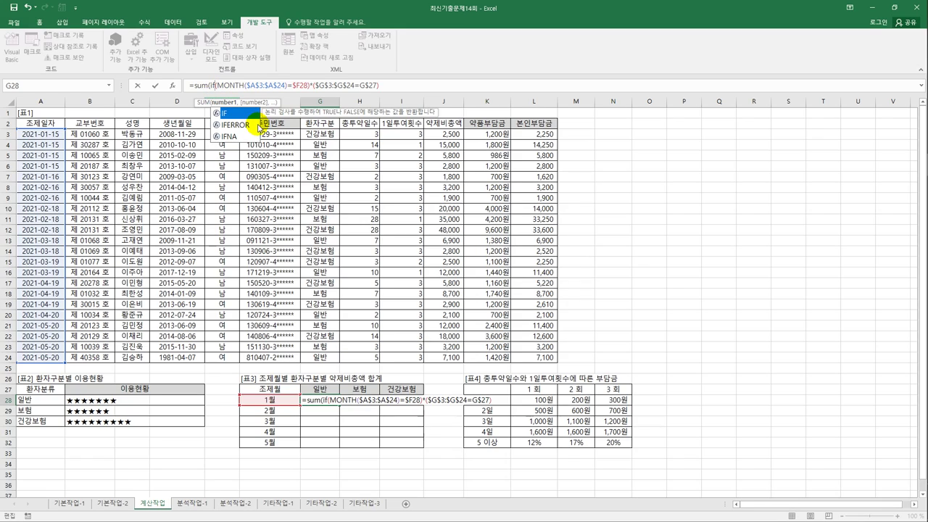
type("(")
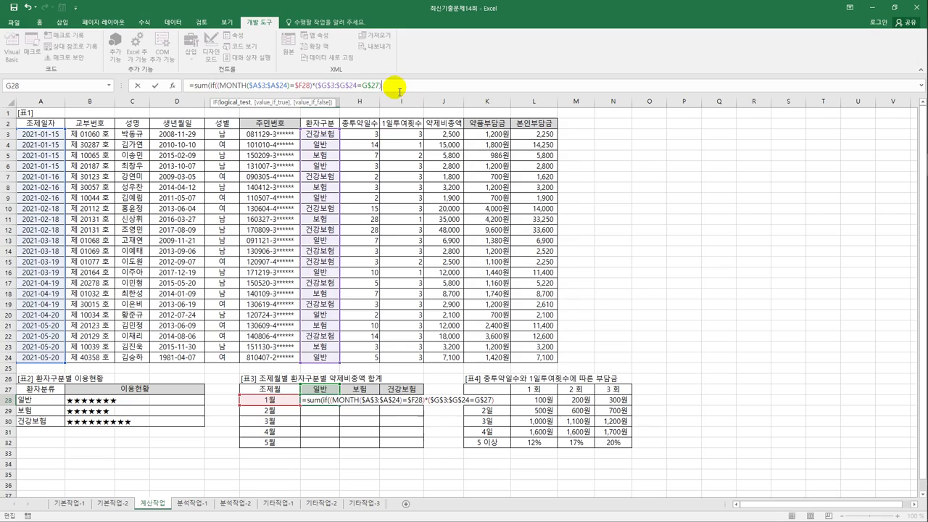
type(",")
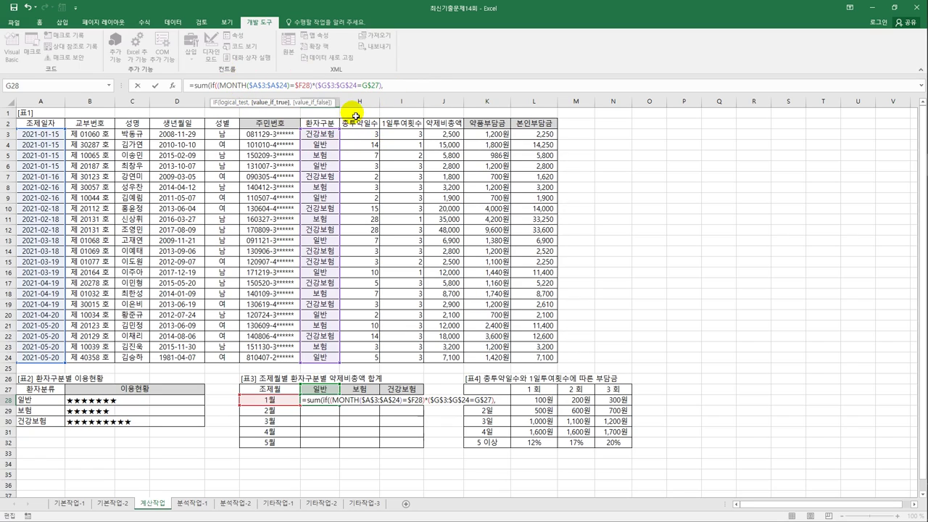
left_click_drag(450, 135, 451, 355)
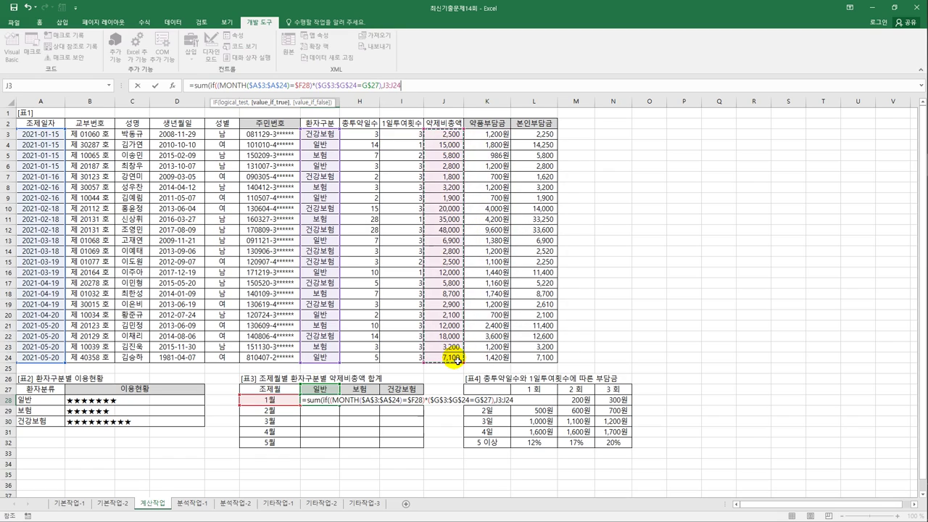
key("F4")
type("))")
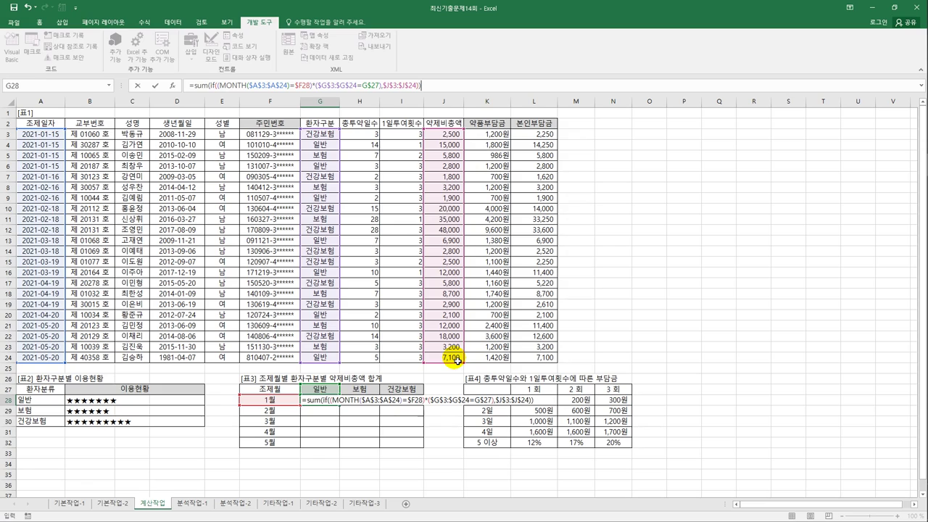
- Enter the G28 formula as an array formula and fill it over G28:I32
key("ctrl+shift+Return")
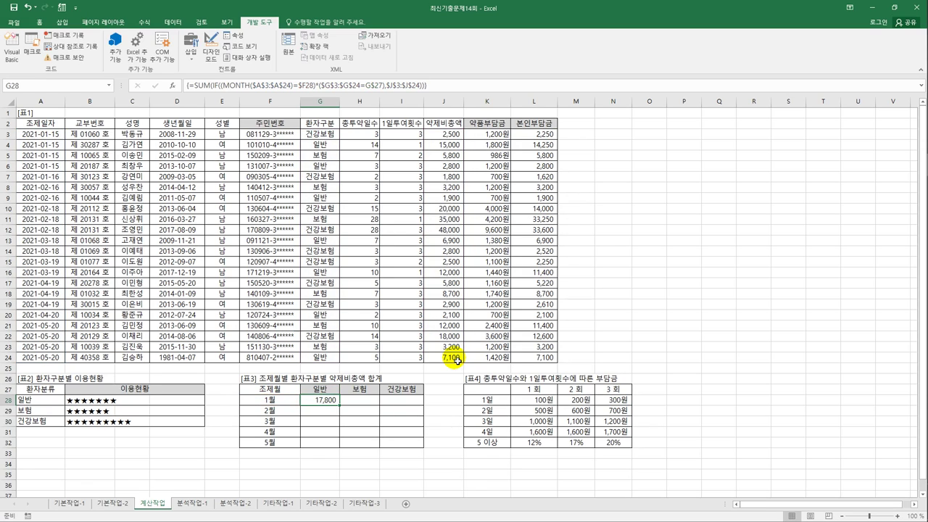
left_click_drag(339, 405, 416, 453)
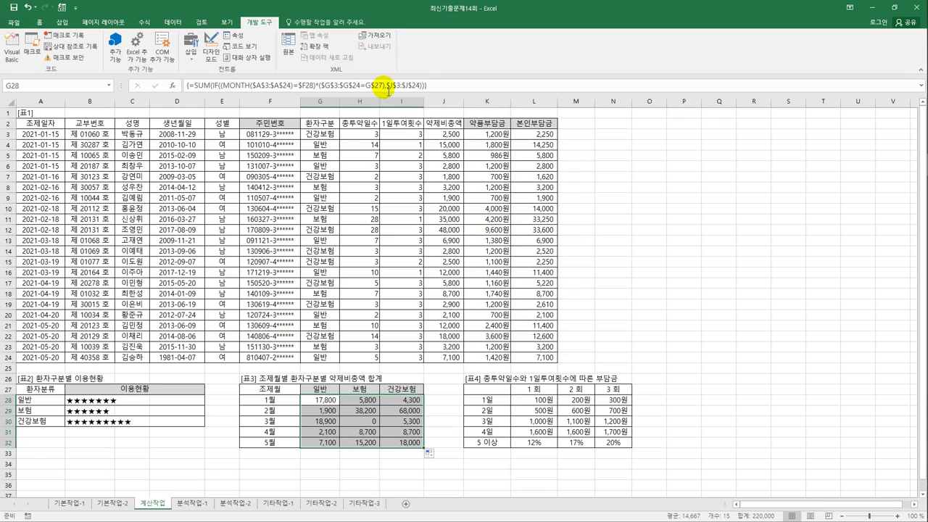
left_click(323, 401)
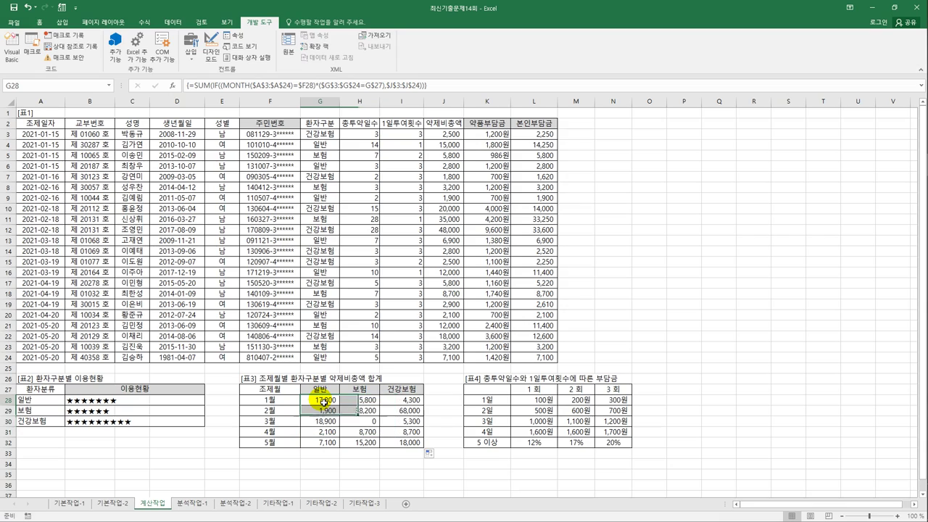
- Start a Microsoft Query external data import at cell B4 of the 분석작업-1 sheet
left_click(190, 503)
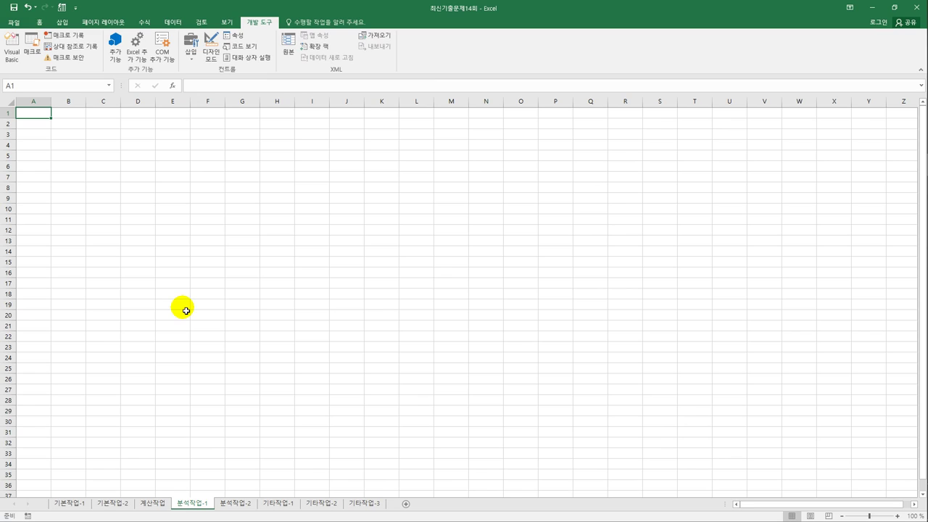
left_click(77, 148)
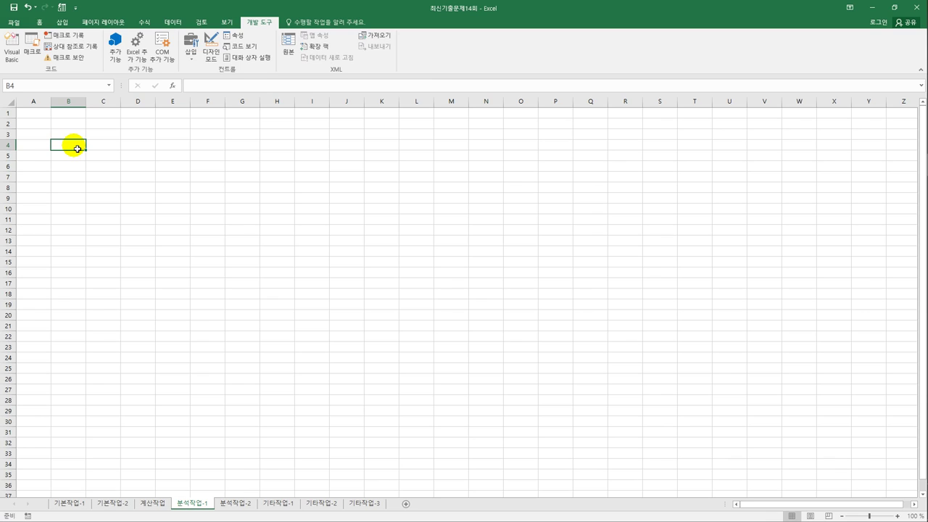
left_click(173, 24)
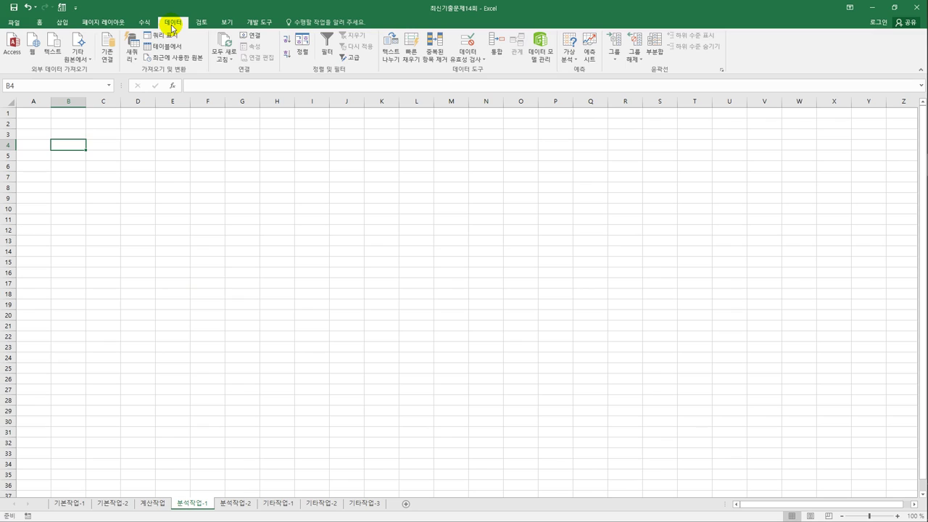
left_click(82, 61)
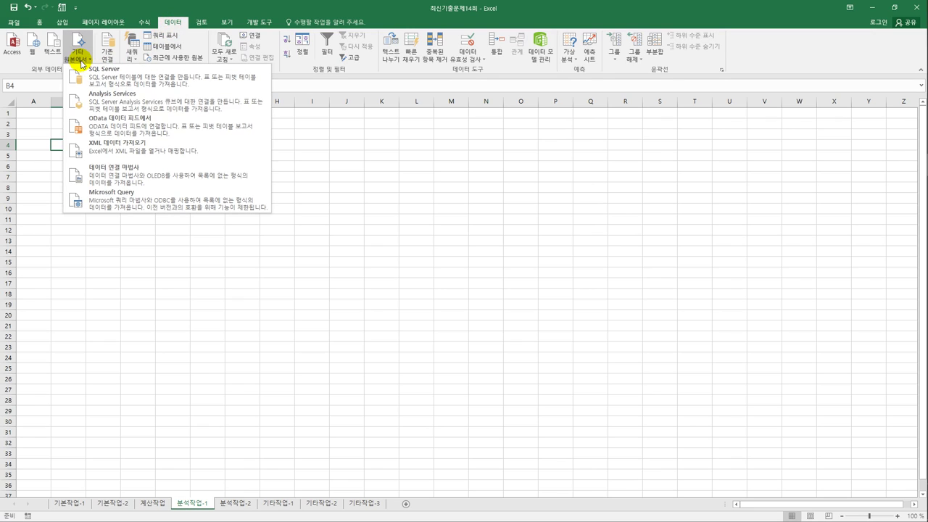
left_click(107, 205)
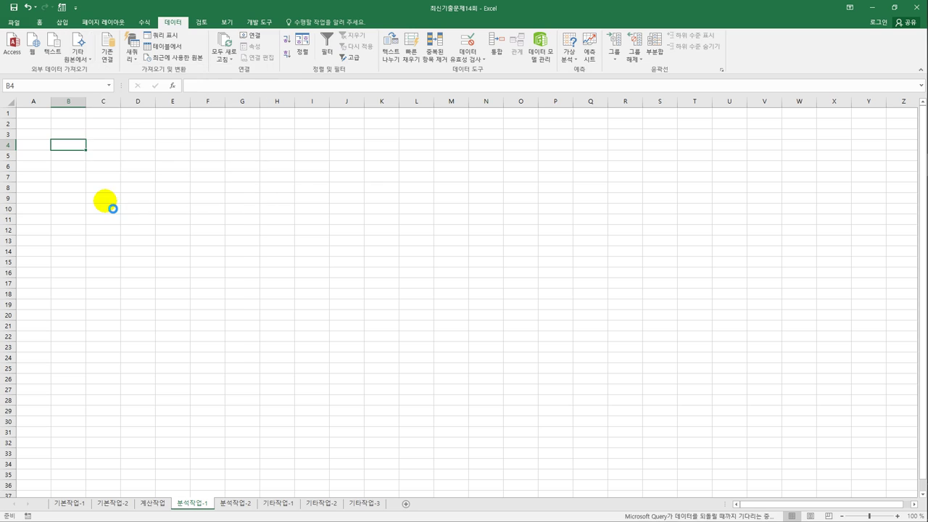
- Choose MS Access Database as the data source and connect to 건강보조식품.accdb
left_click(361, 257)
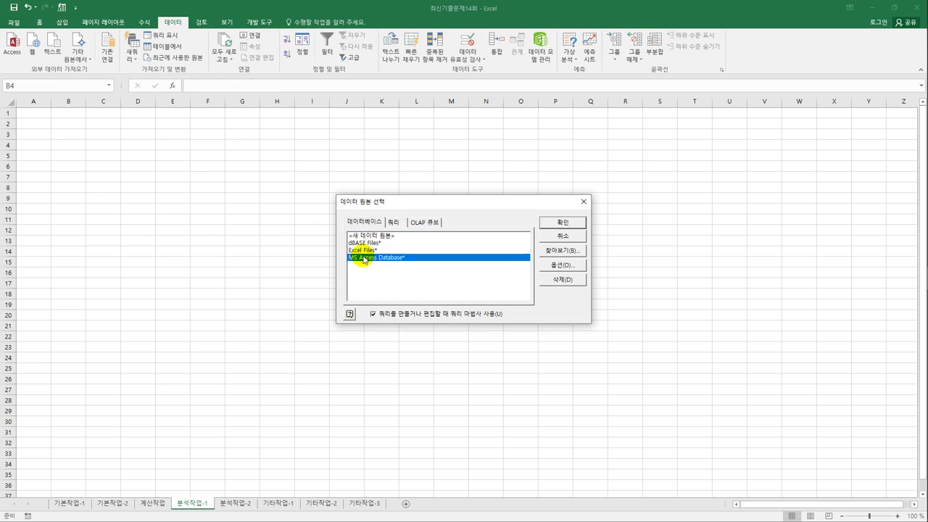
left_click(562, 221)
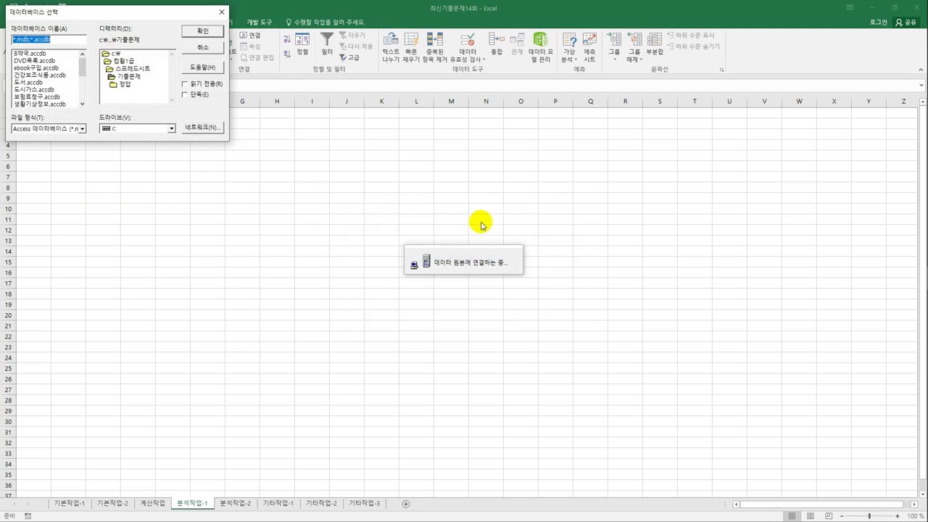
left_click_drag(169, 15, 411, 164)
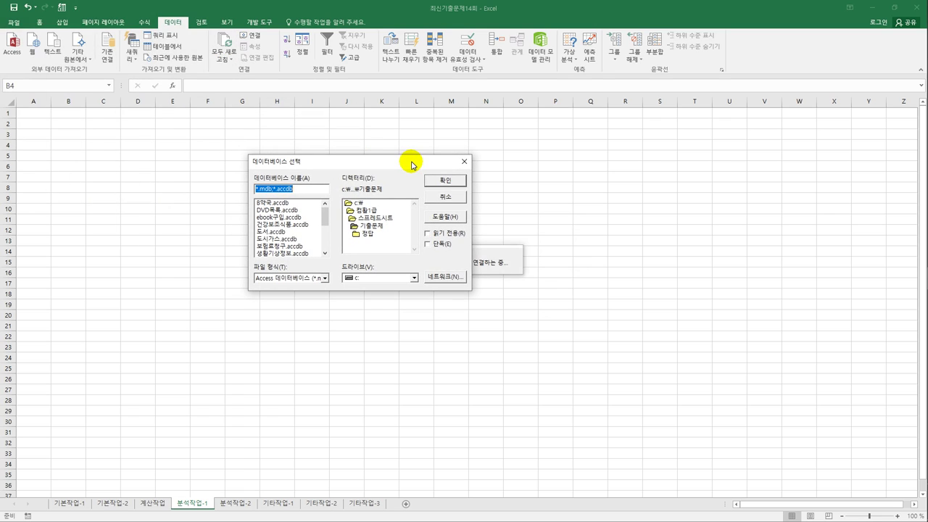
left_click(302, 227)
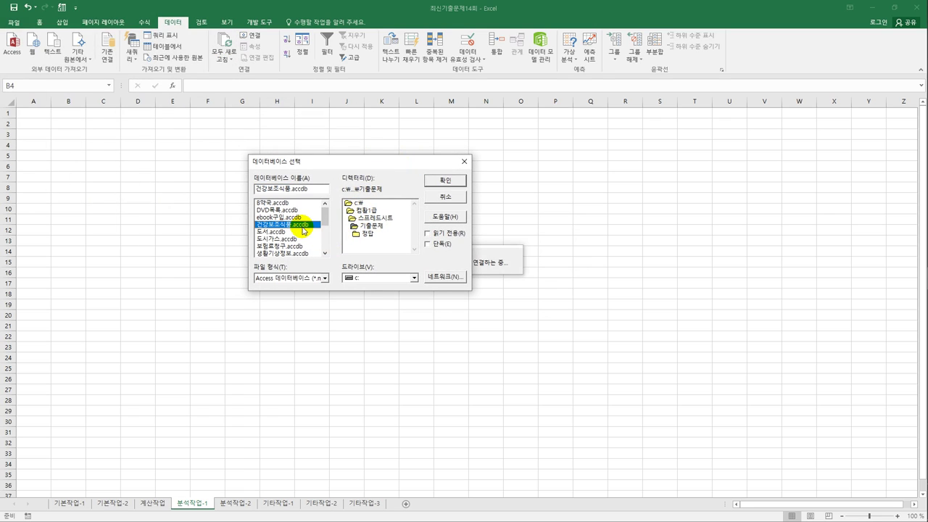
left_click(435, 181)
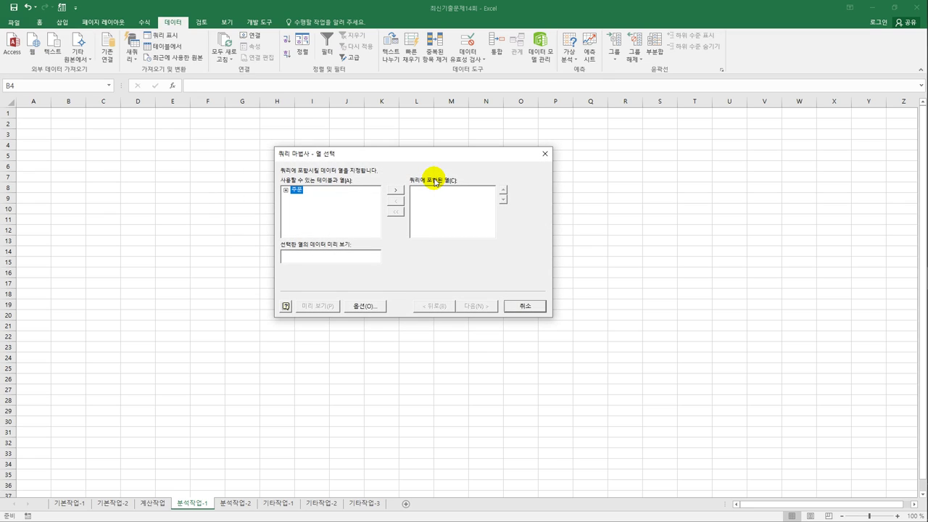
- Include the columns 상품명, 판매분기, 주문량 and 판매량 from the 주문 table in the query
double_click(301, 192)
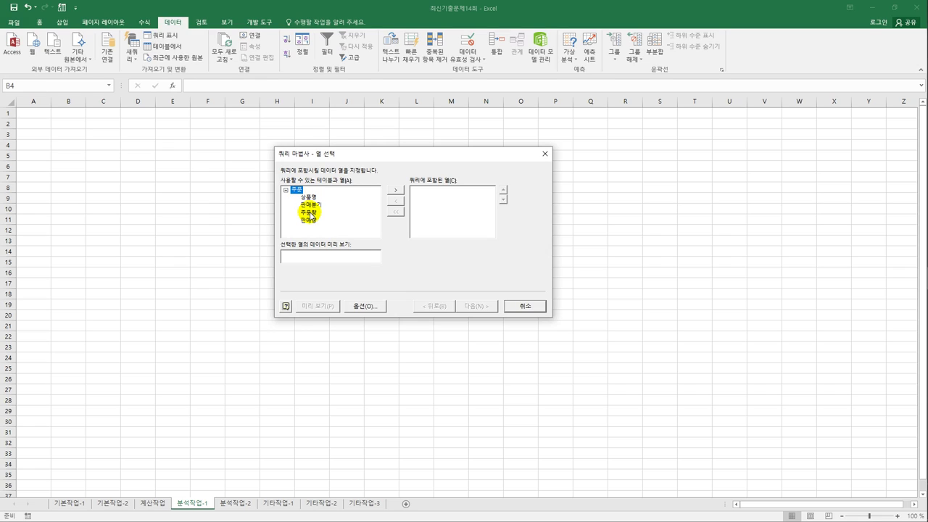
double_click(308, 197)
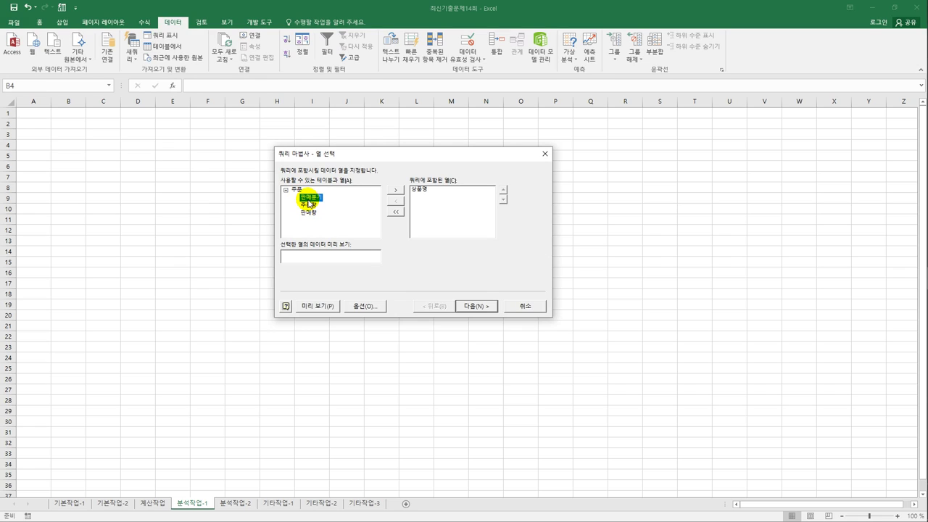
double_click(308, 200)
double_click(308, 201)
double_click(308, 200)
left_click(473, 305)
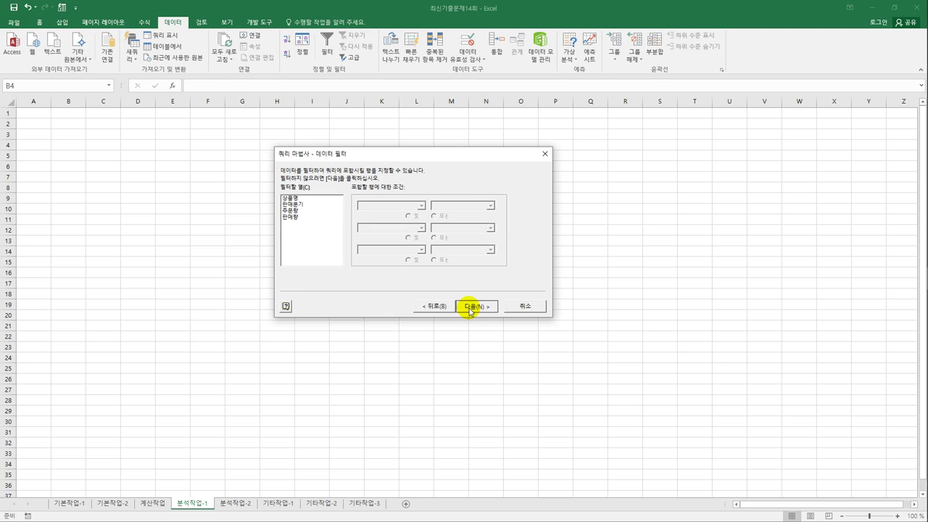
- Finish the query without filtering or sorting and return its data as a PivotTable report at B4 of the existing worksheet
left_click(470, 307)
left_click(470, 307)
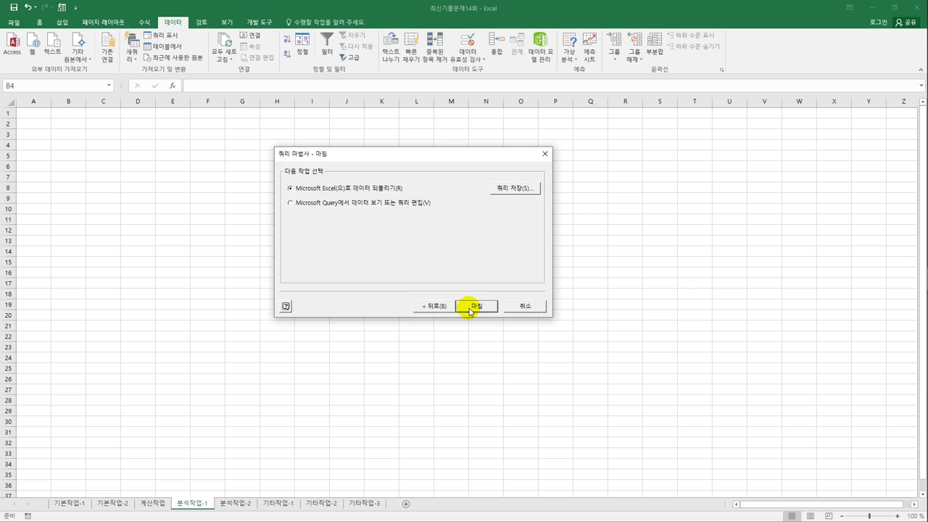
left_click(470, 307)
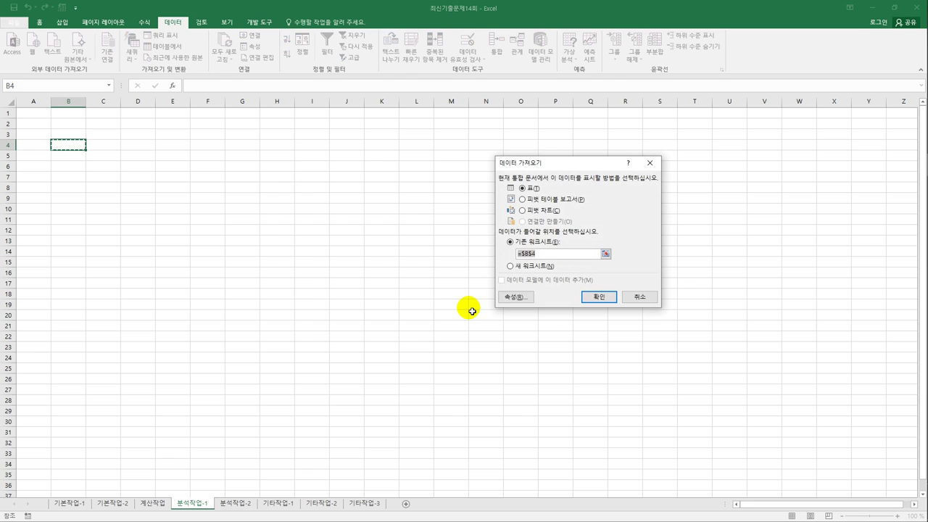
left_click(542, 201)
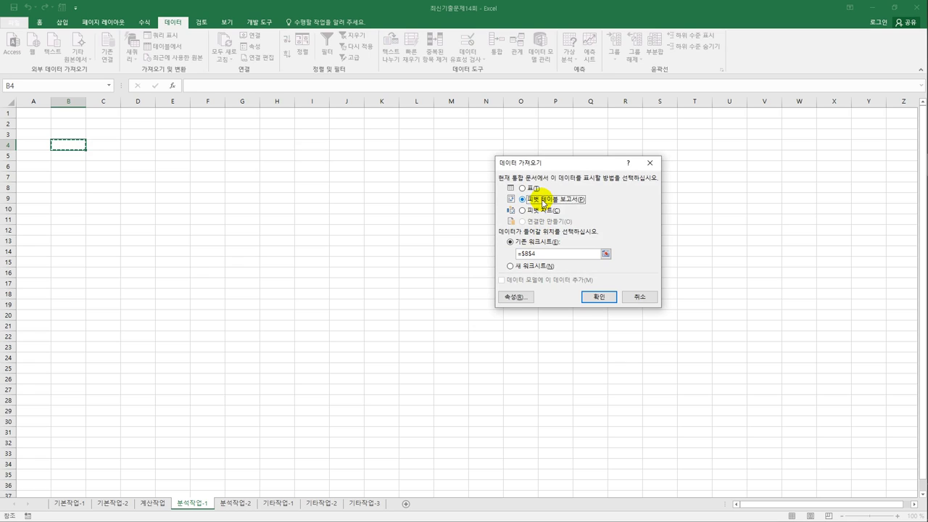
left_click(595, 297)
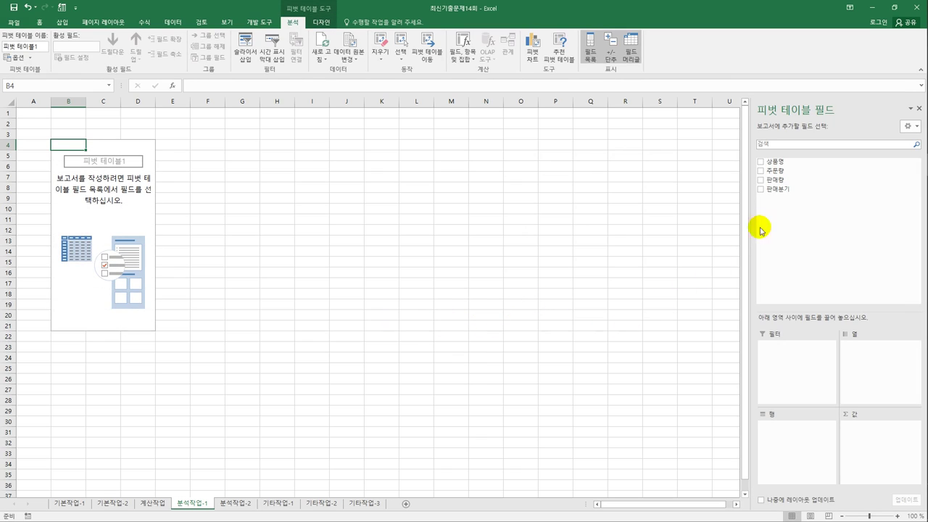
- Lay out the pivot table with 상품명 as filter, 판매분기 as rows, and 주문량 and 판매량 as values
left_click_drag(777, 160, 784, 364)
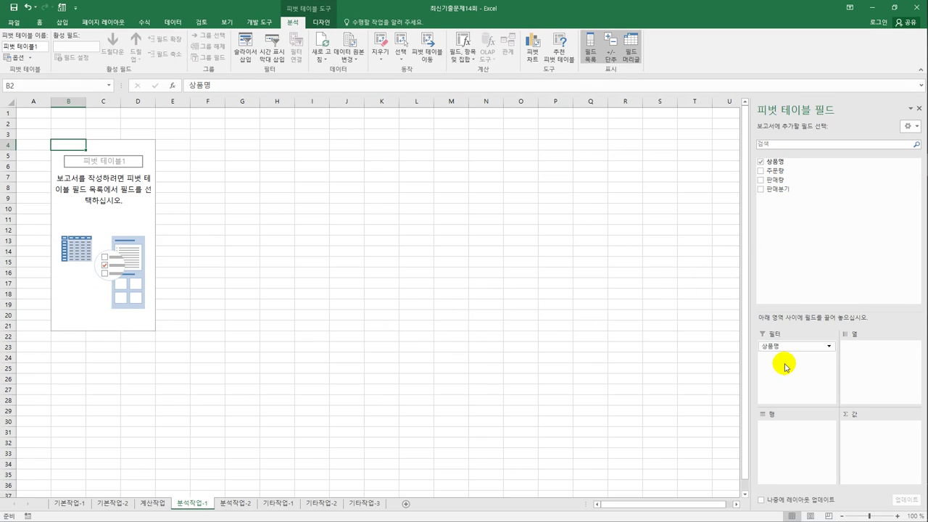
left_click_drag(776, 190, 789, 435)
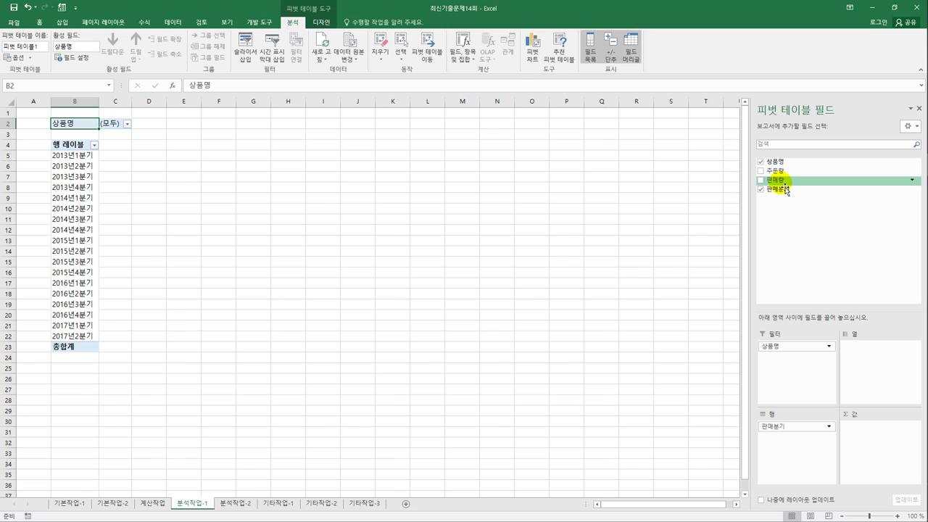
left_click_drag(778, 180, 873, 435)
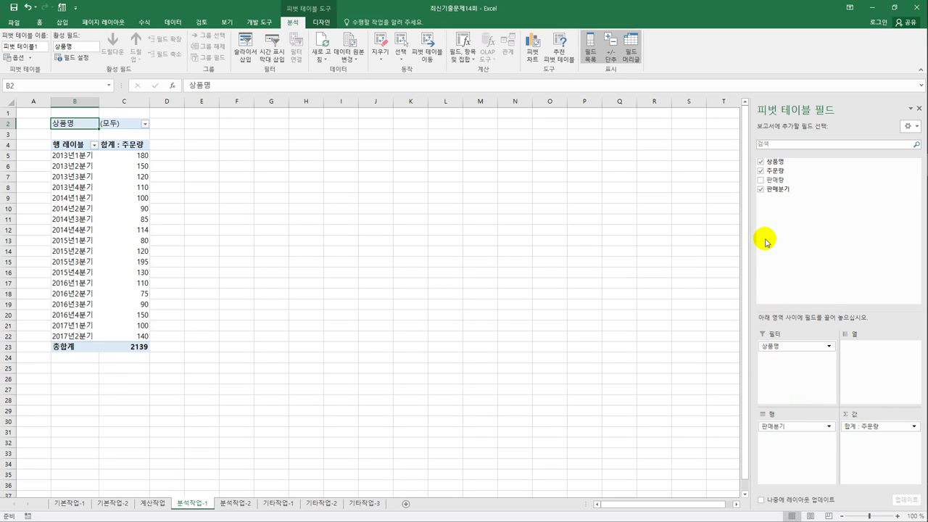
left_click_drag(767, 180, 874, 456)
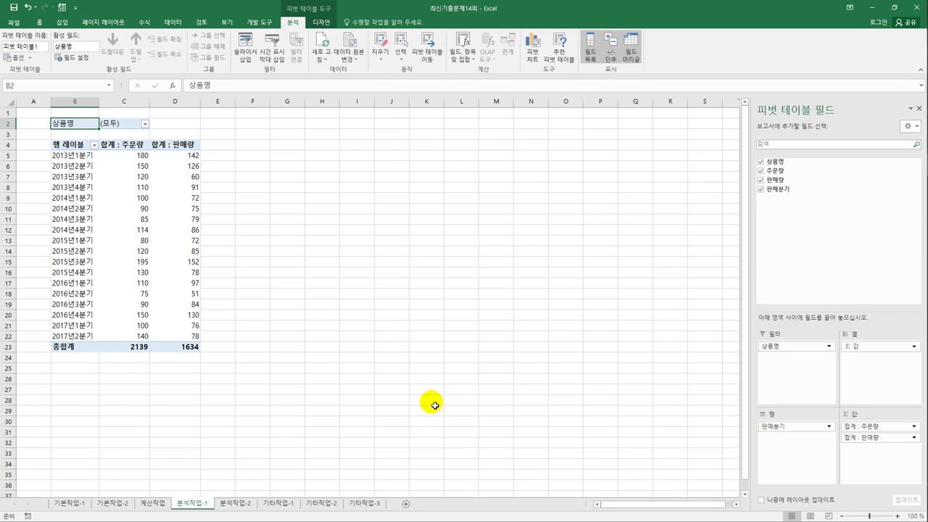
- Display the pivot table report in outline form
left_click(322, 21)
left_click(60, 51)
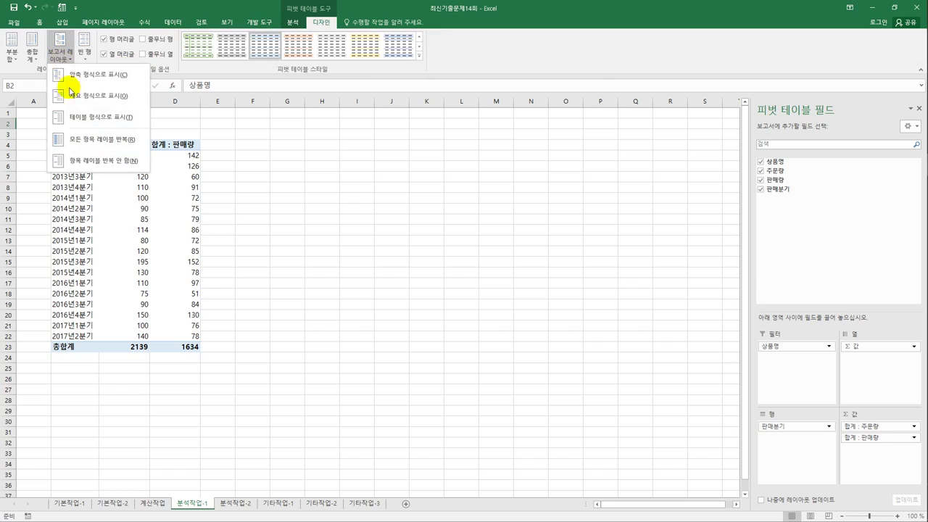
left_click(69, 94)
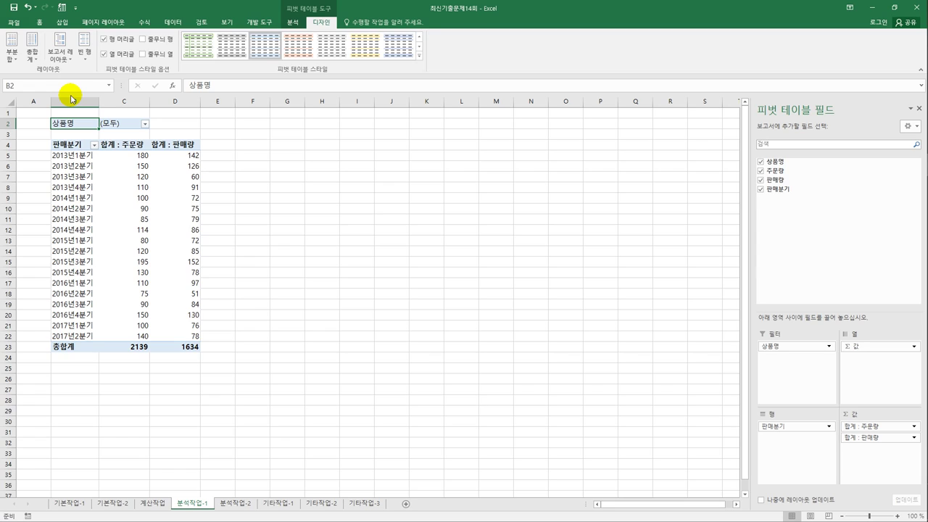
- Start a new calculated field for the pivot table and name it 재고율
left_click(297, 23)
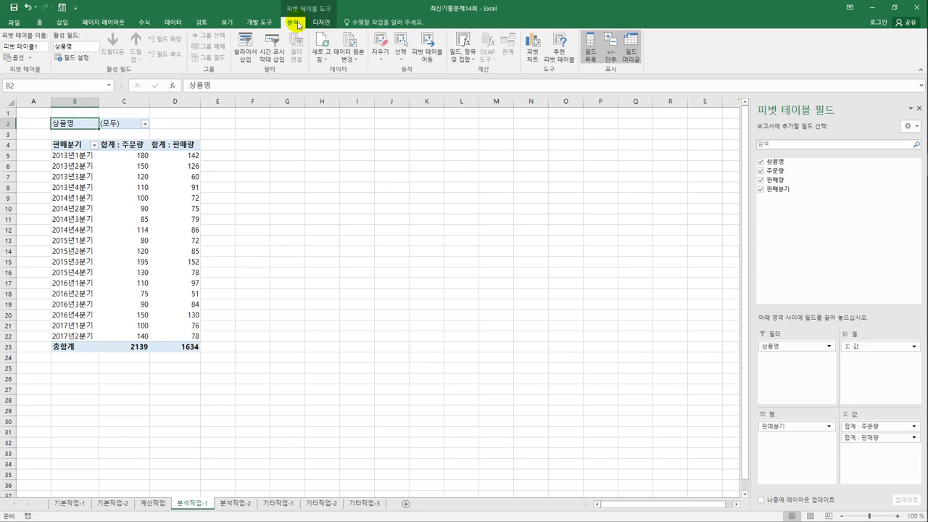
left_click(465, 58)
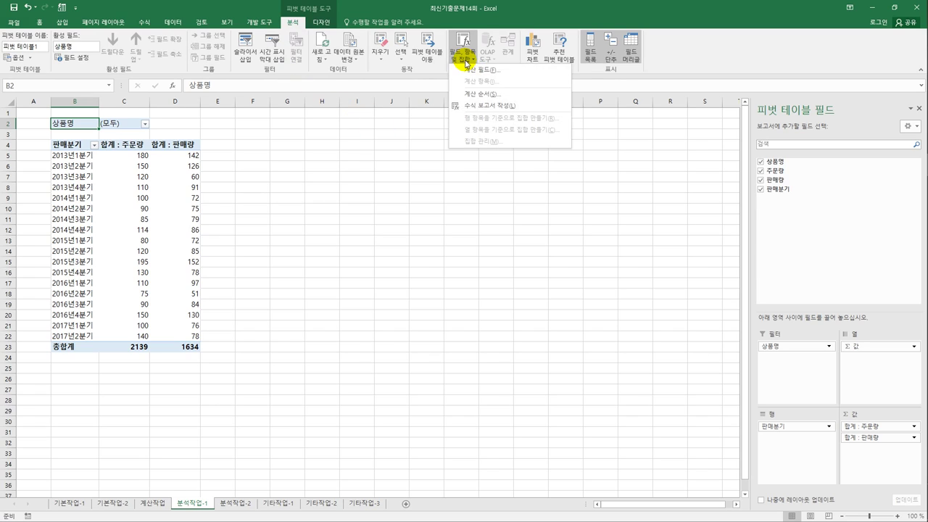
left_click(472, 71)
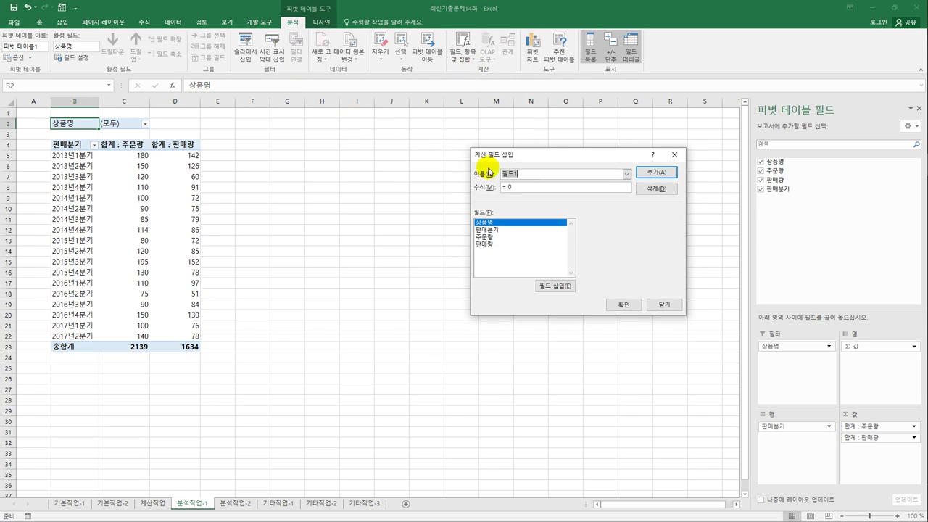
left_click_drag(508, 157, 453, 160)
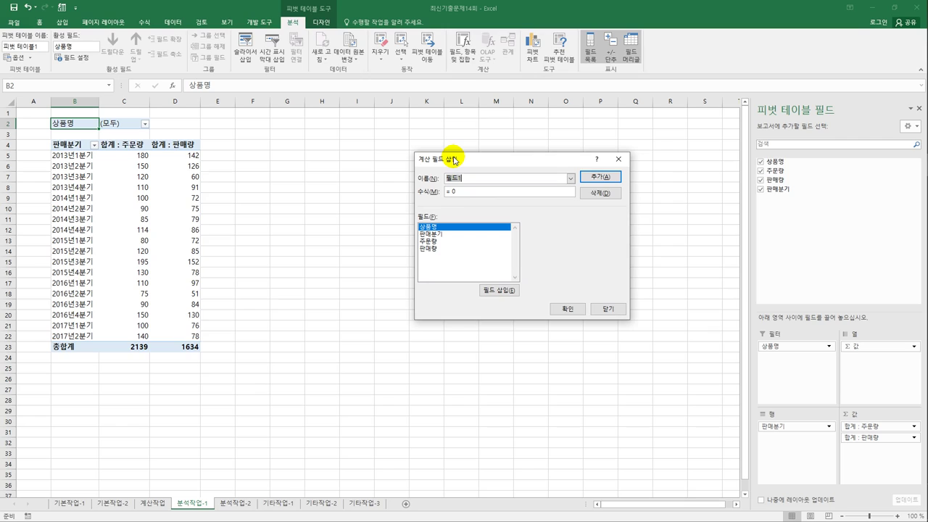
key("BackSpace")
key("BackSpace")
key("BackSpace")
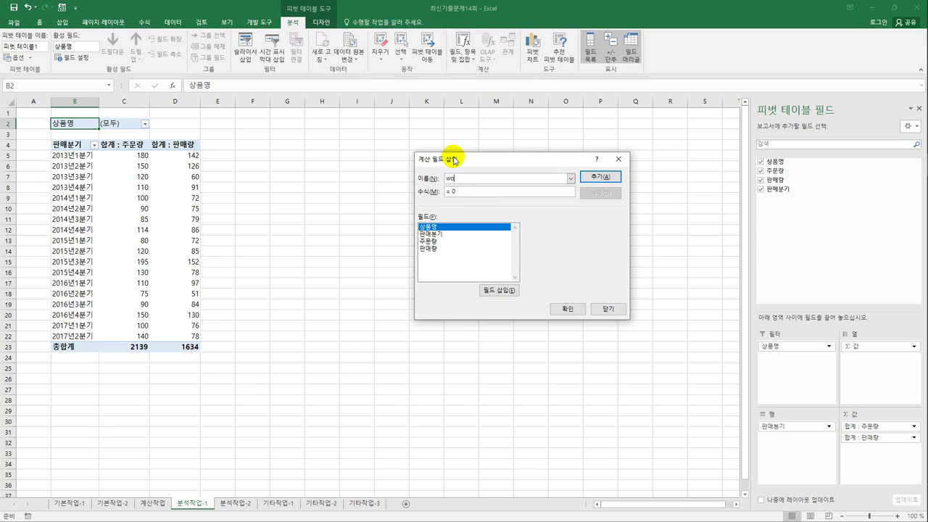
type("ㄷ고율")
key("Tab")
- Define the 재고율 formula as =(주문량-판매량)/판매량 and add the field to the pivot table
type("=(")
double_click(435, 241)
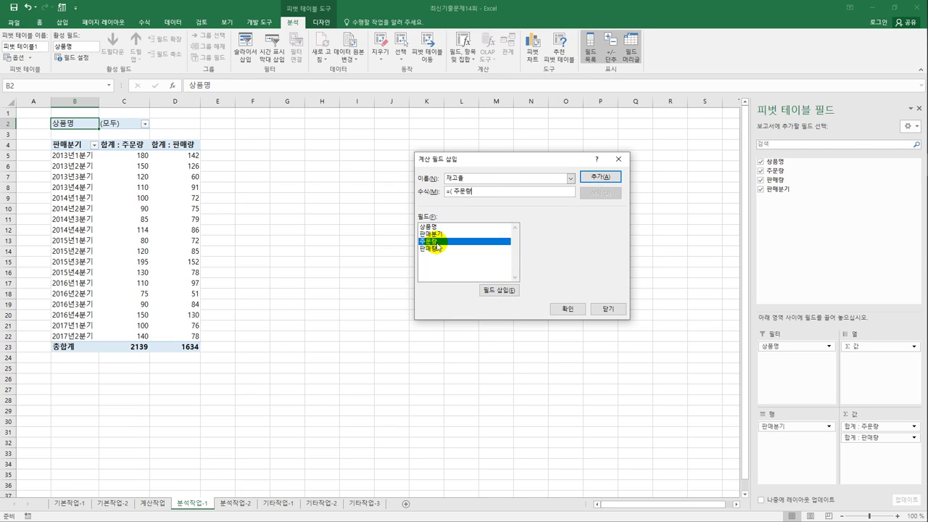
type("-")
double_click(437, 250)
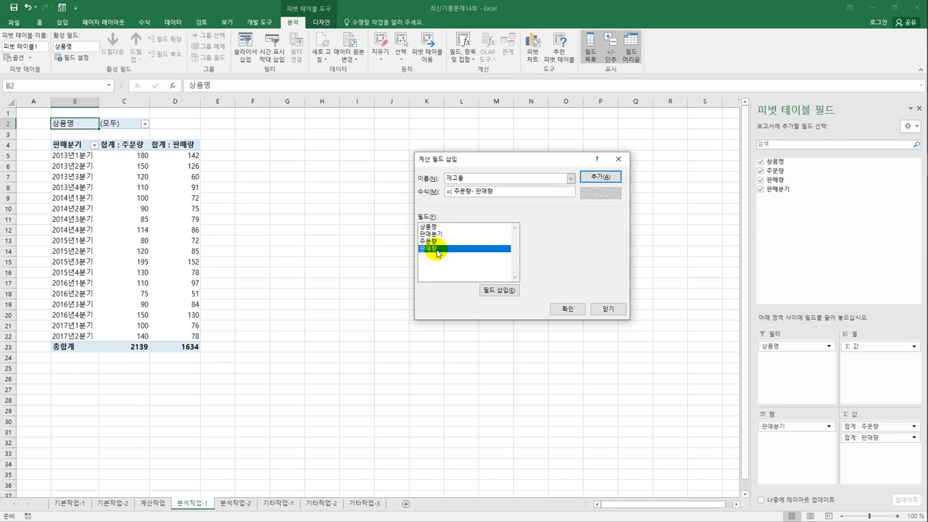
type(")/")
double_click(437, 250)
left_click(598, 177)
left_click(565, 308)
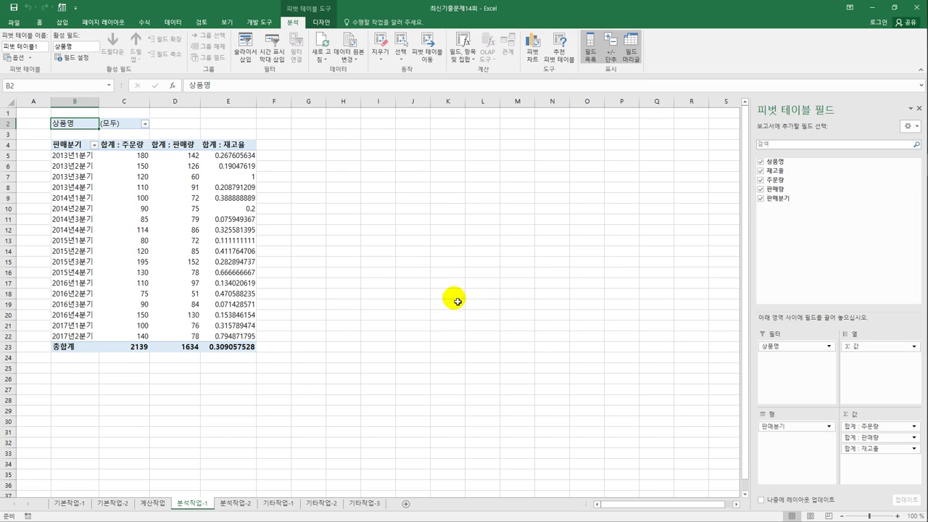
- Format the 합계 : 재고율 value field as a percentage with 0 decimal places
left_click(232, 147)
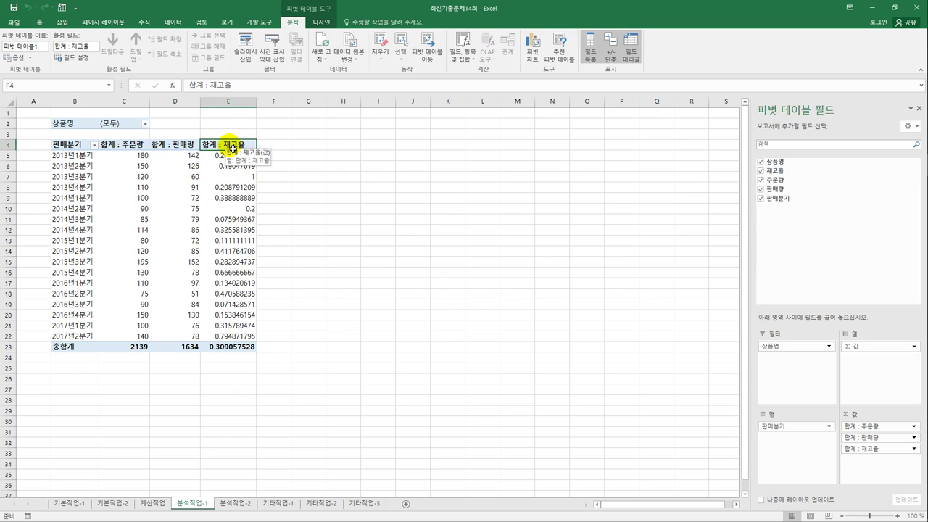
double_click(232, 148)
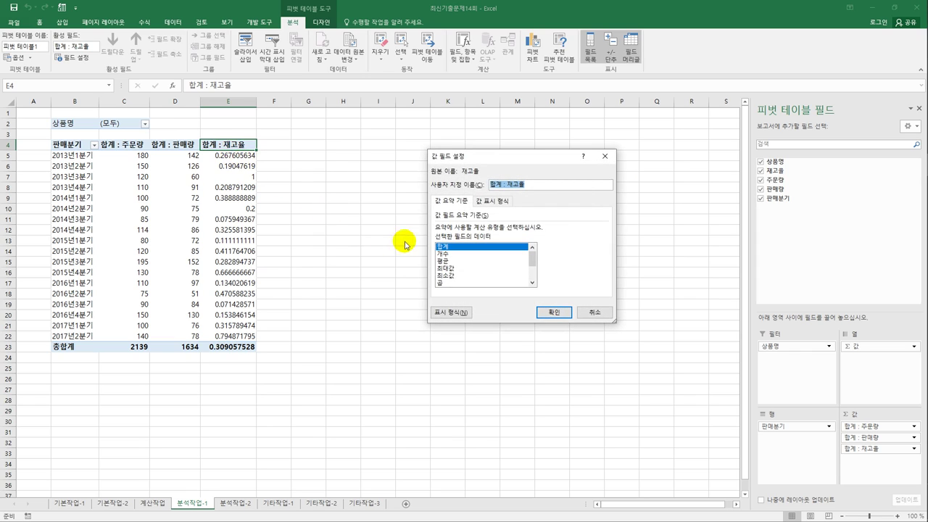
left_click_drag(464, 152, 397, 164)
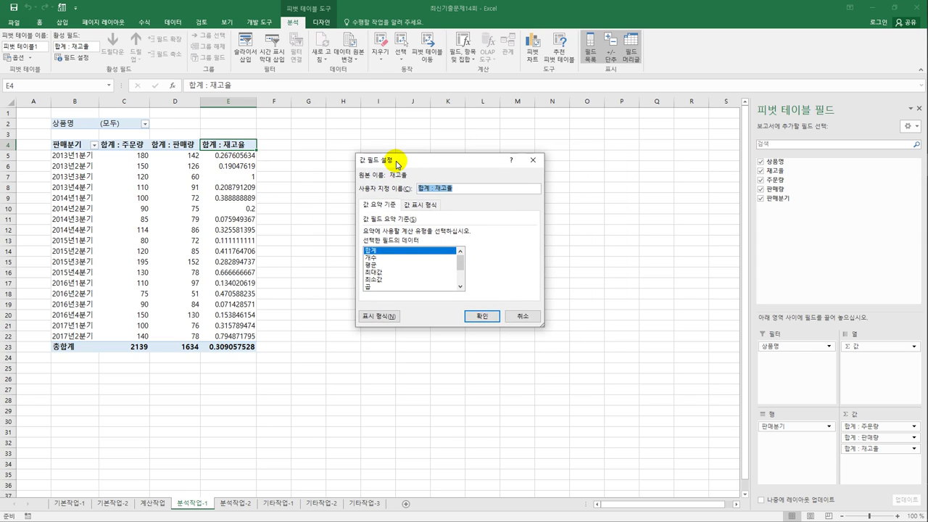
left_click(387, 316)
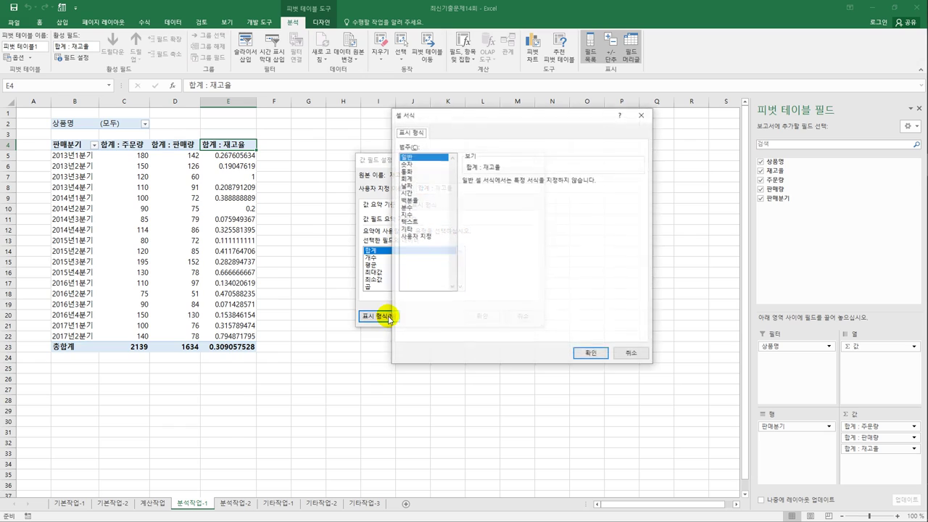
left_click(419, 200)
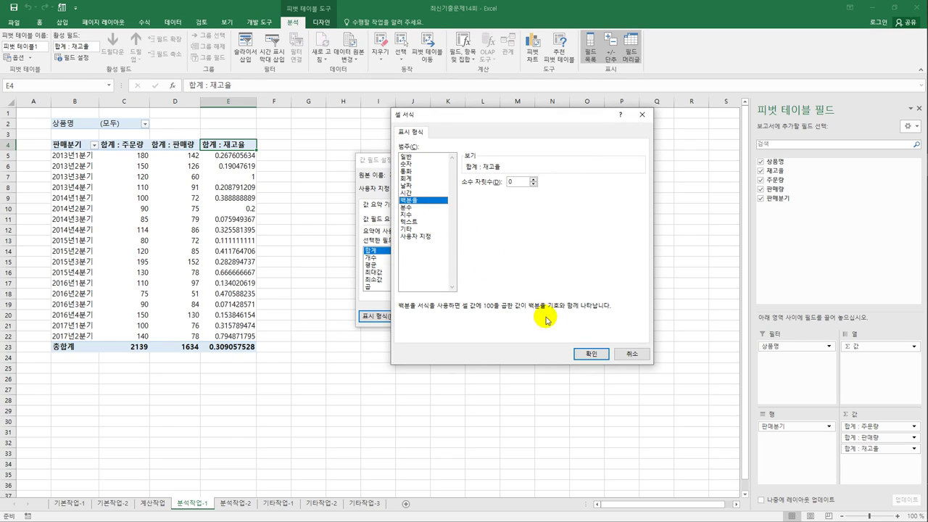
left_click(582, 356)
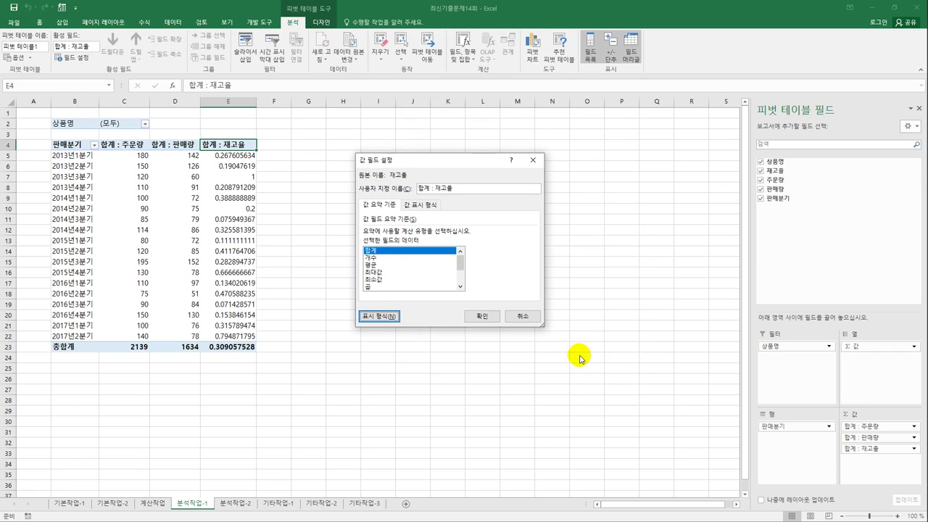
left_click(488, 316)
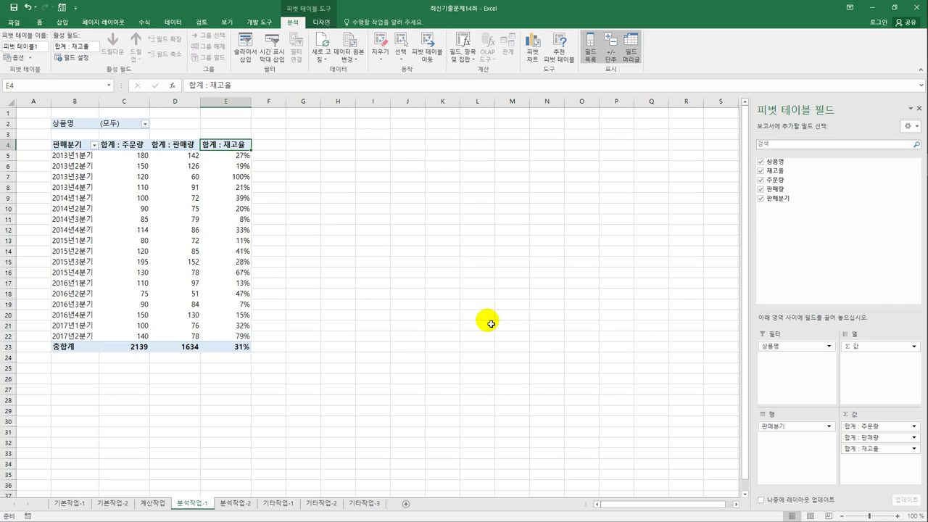
- Apply the custom number format #"박스" to the 합계 : 주문량 value field
left_click(129, 147)
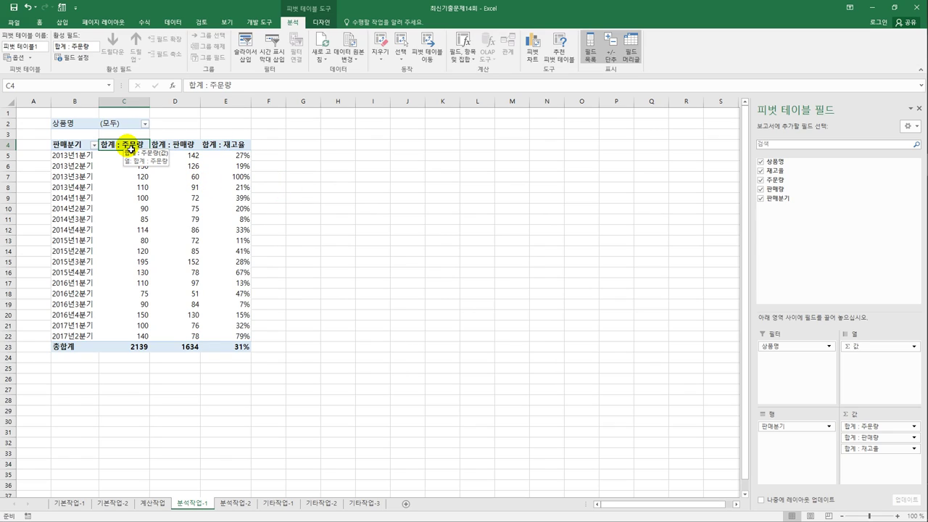
double_click(129, 147)
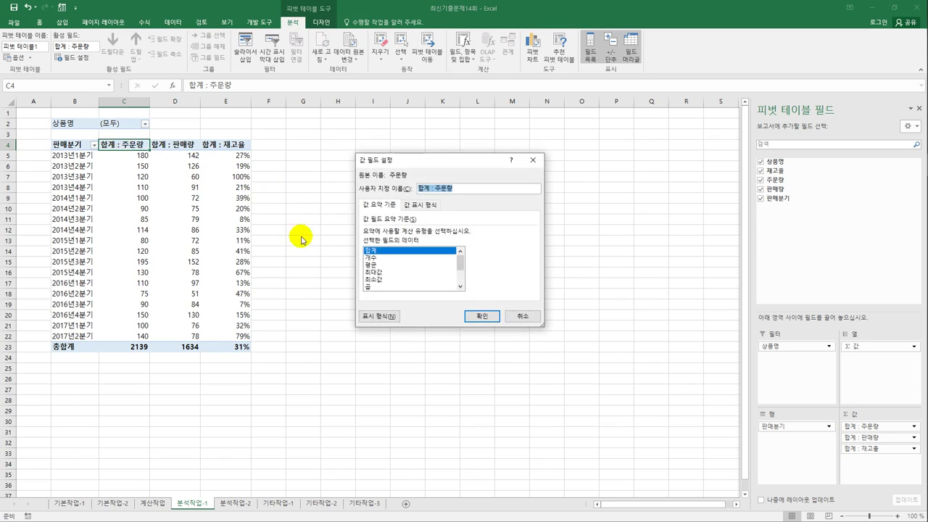
left_click(380, 317)
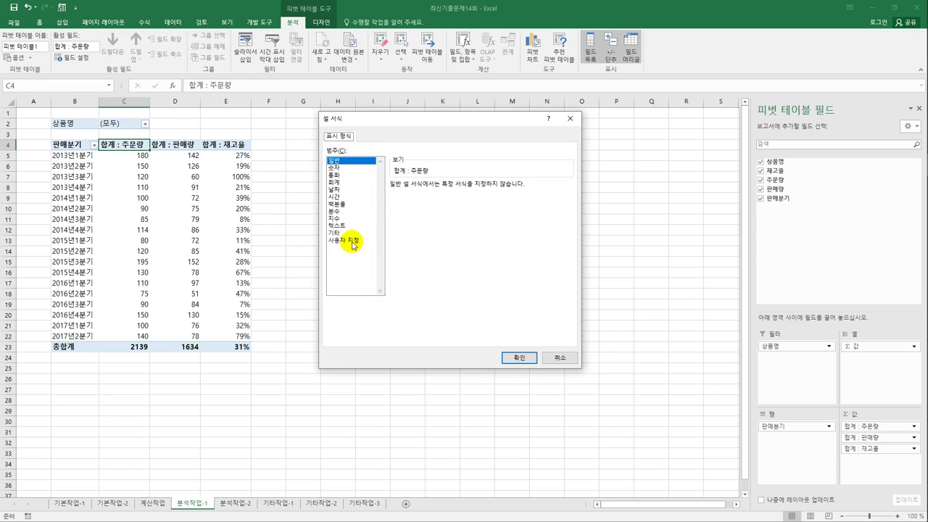
left_click(352, 240)
left_click(413, 206)
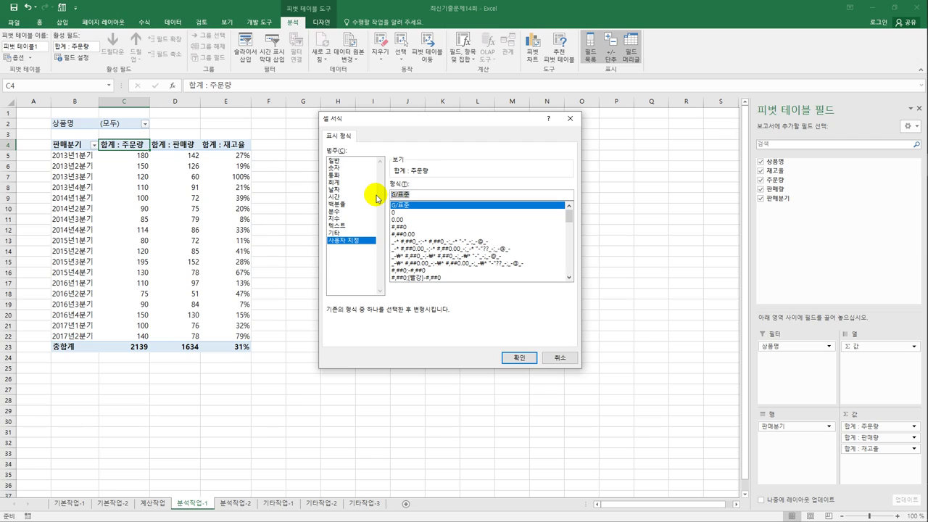
type("#\"")
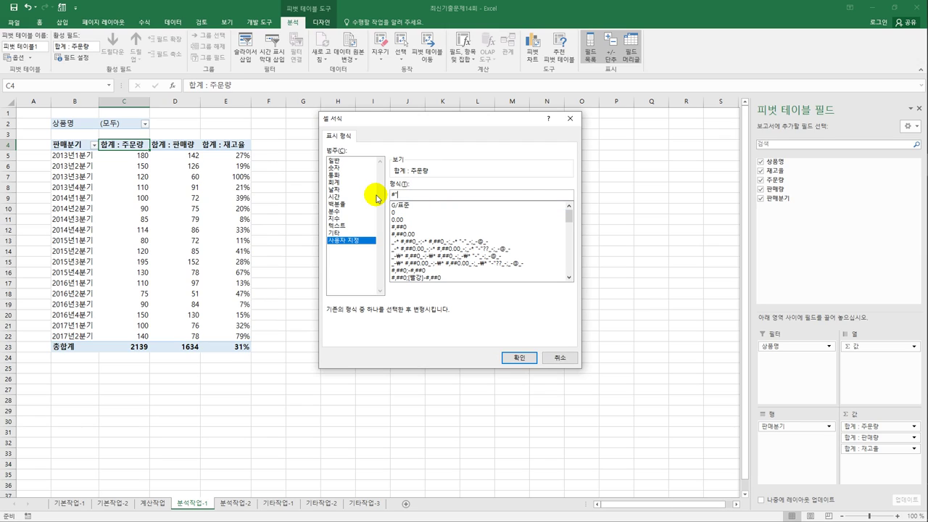
type("박스\"")
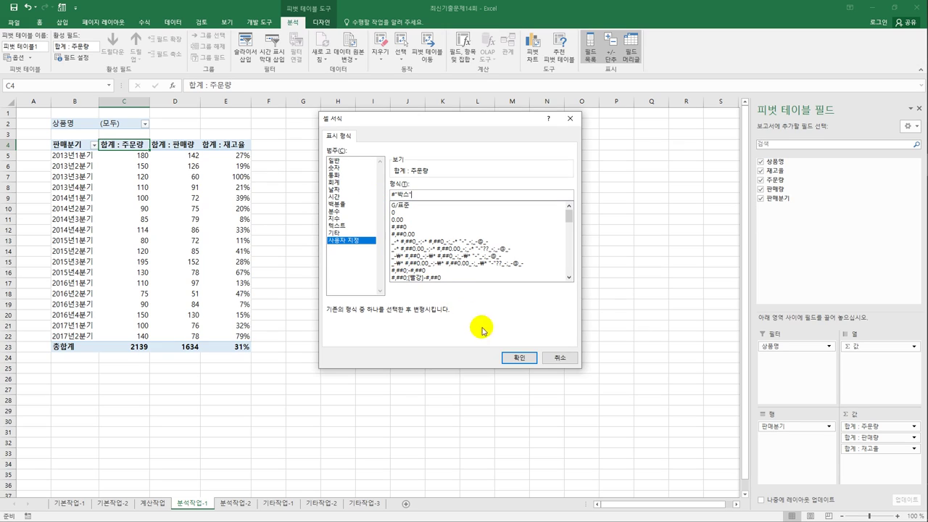
left_click(518, 357)
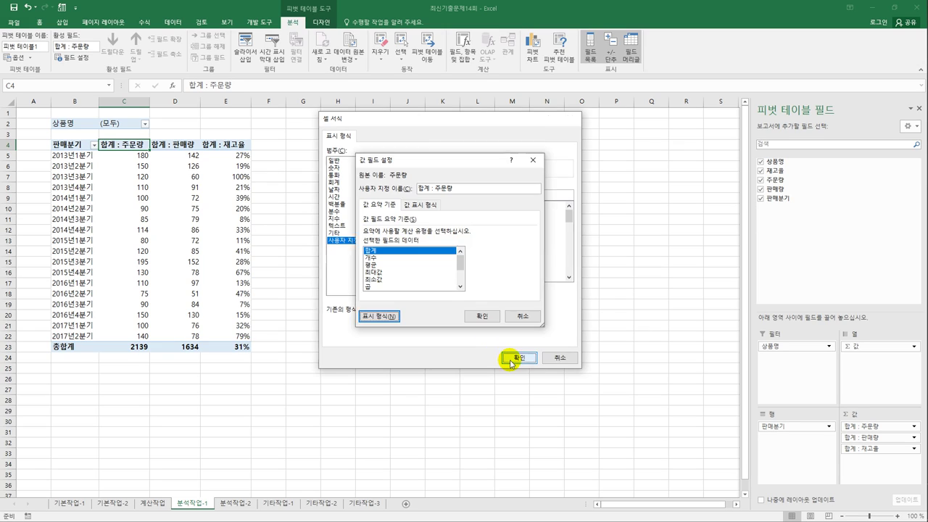
left_click(482, 316)
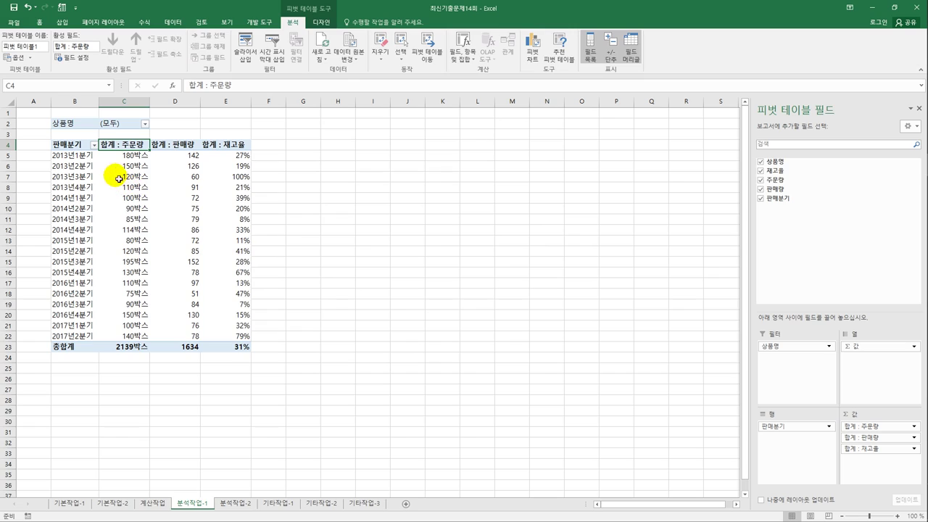
- Group the 판매분기 items from 2013년1분기 through 2014년4분기
left_click(80, 157)
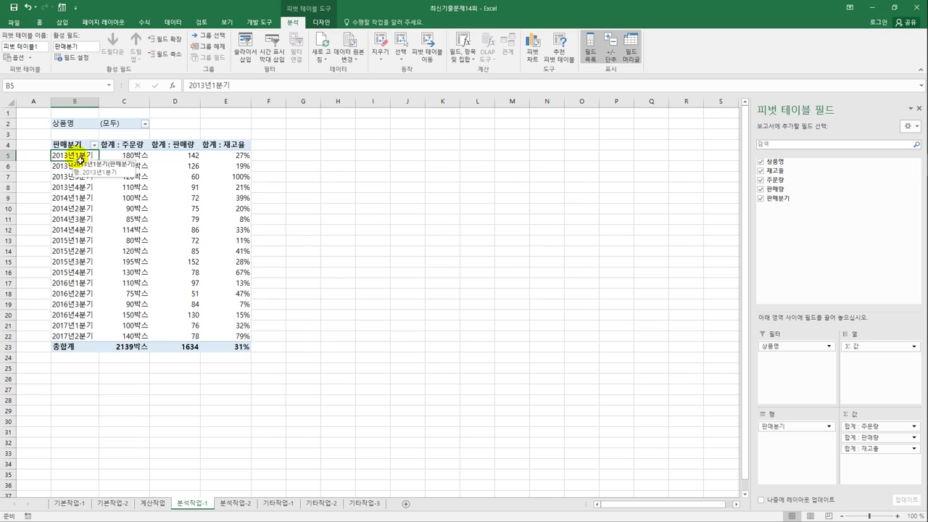
left_click_drag(80, 157, 76, 235)
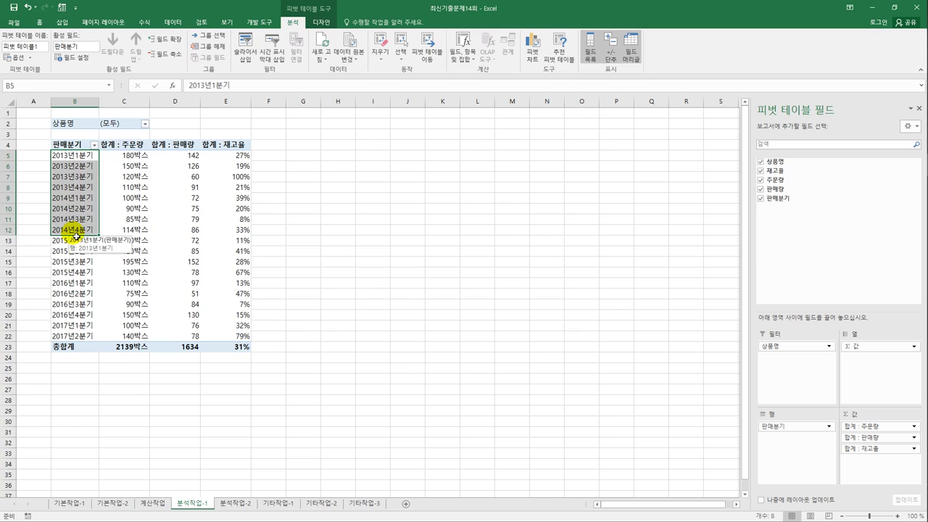
right_click(83, 169)
left_click(124, 259)
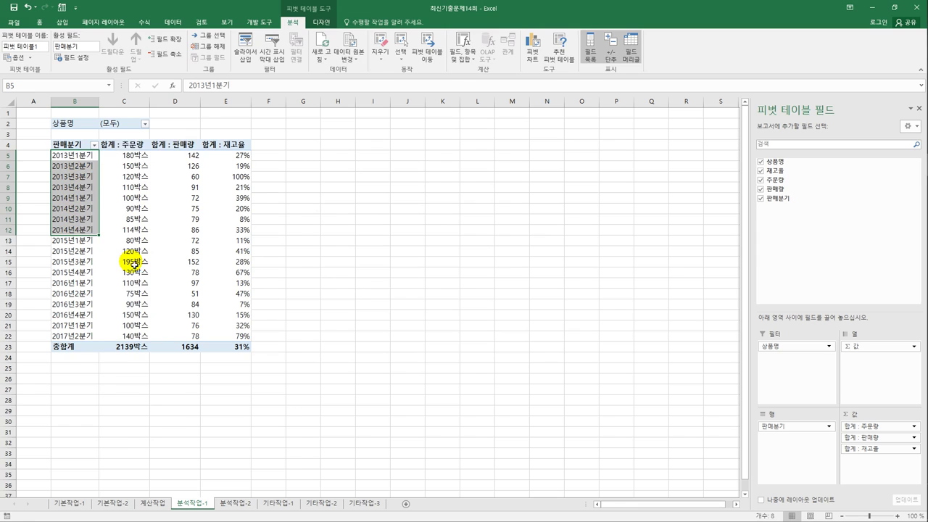
- Group the remaining 판매분기 items from 2015년1분기 through 2017년2분기
left_click_drag(119, 259, 114, 458)
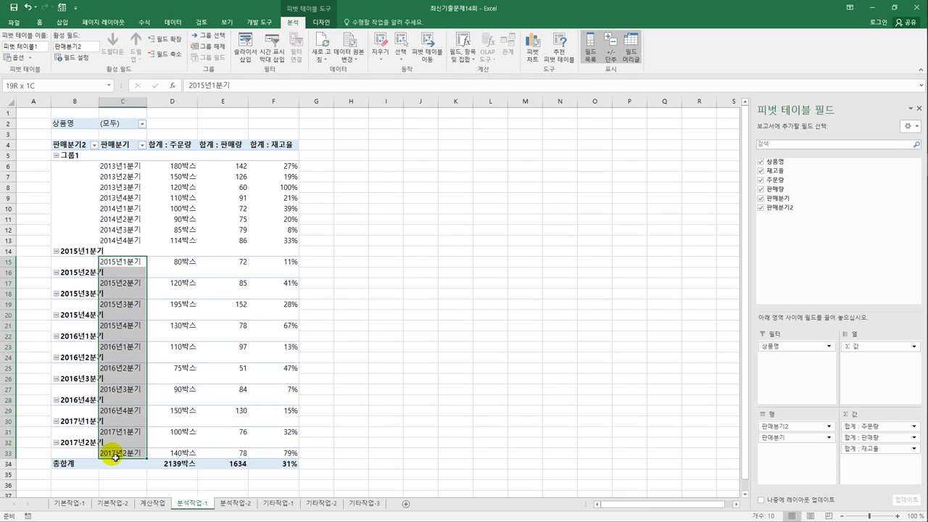
left_click_drag(115, 457, 114, 458)
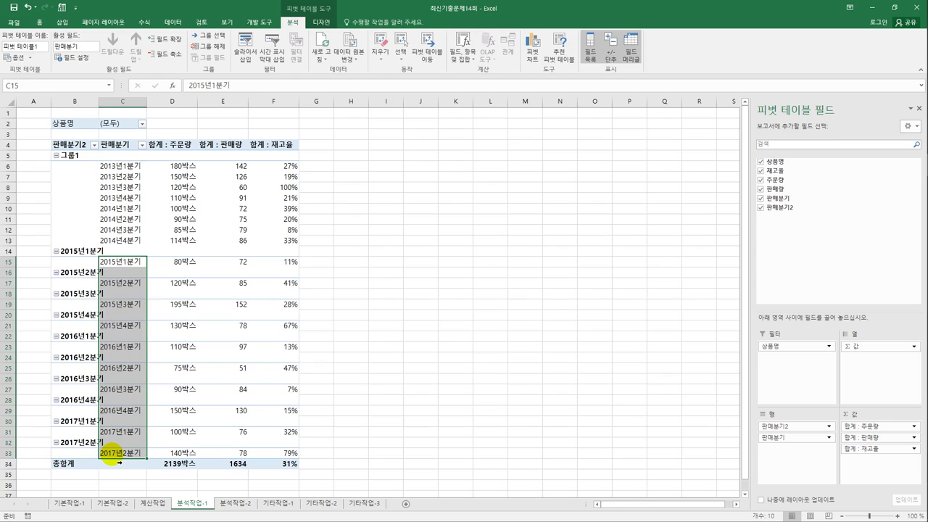
right_click(124, 279)
left_click(181, 366)
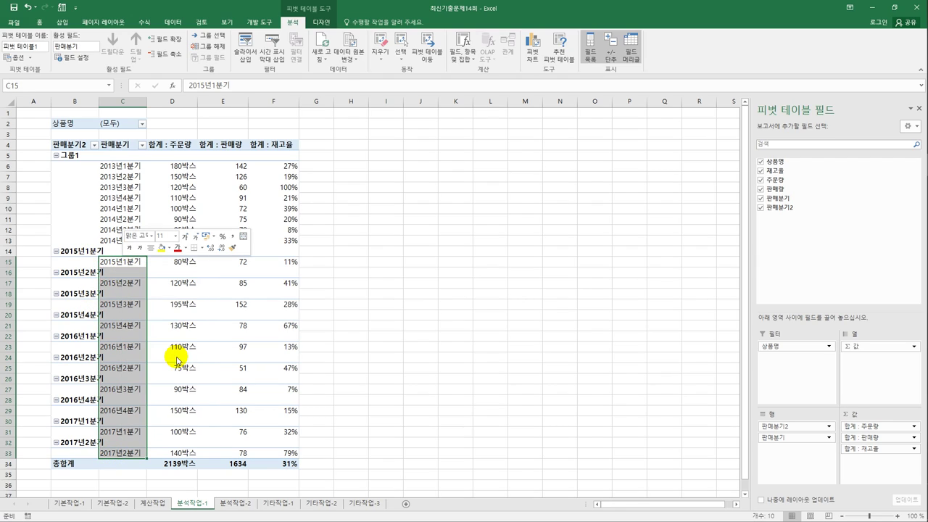
- Rename the 그룹1 label to 2013~2014 and select the 그룹2 label
left_click(74, 158)
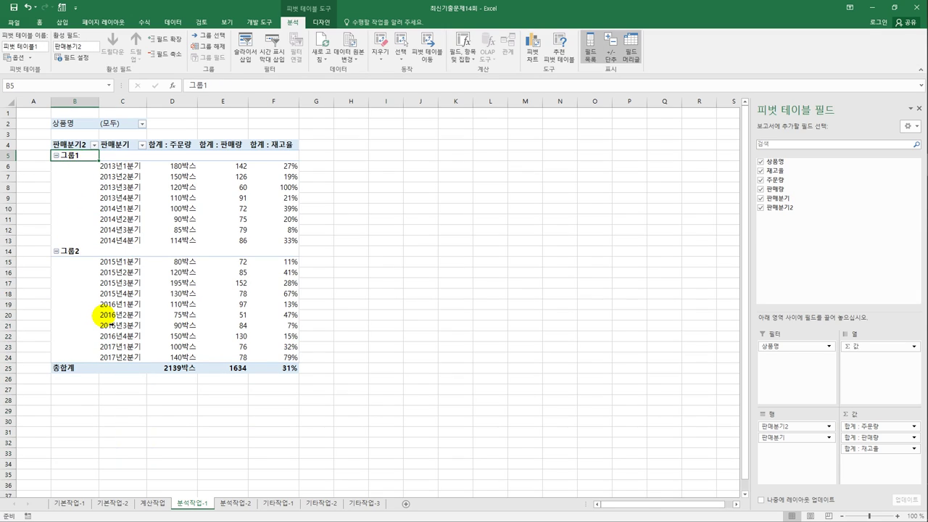
type("201")
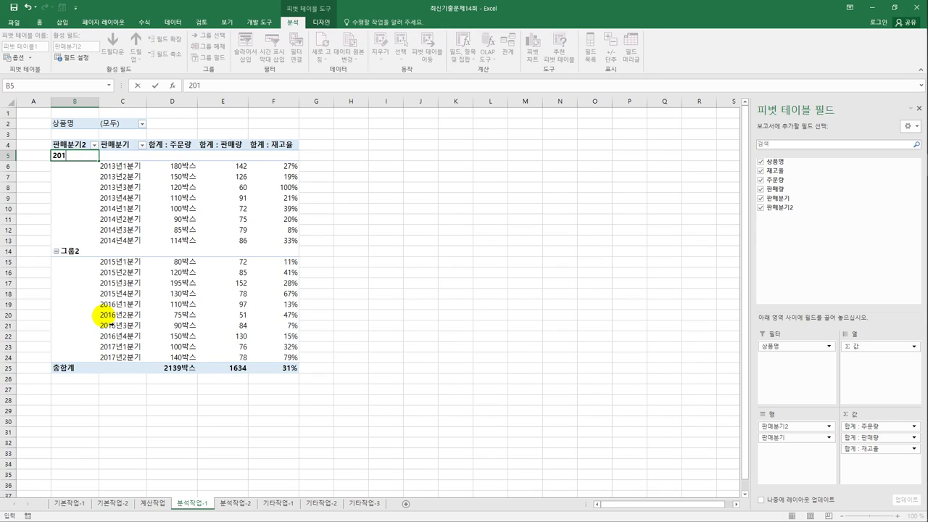
type("3~2014년")
key("Return")
key("Return")
key("Return")
key("Return")
key("Return")
key("Return")
key("Return")
key("Return")
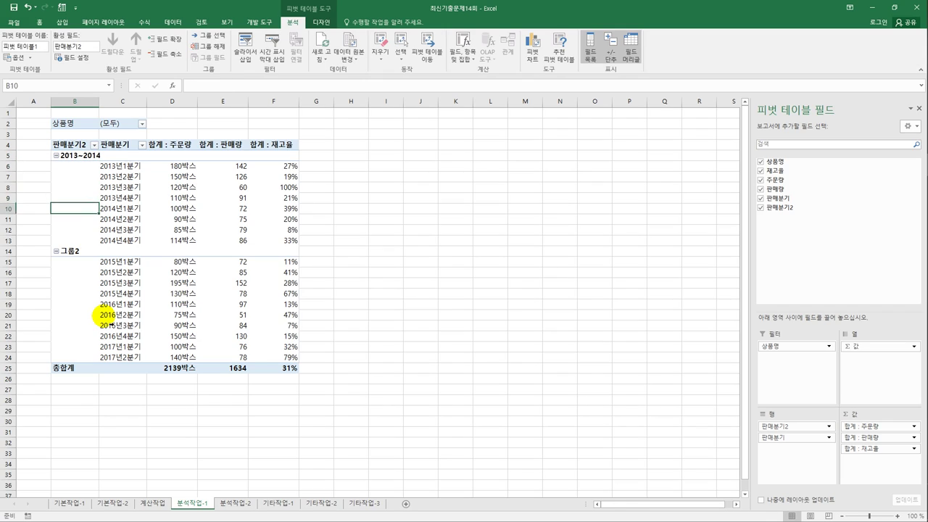
key("Return")
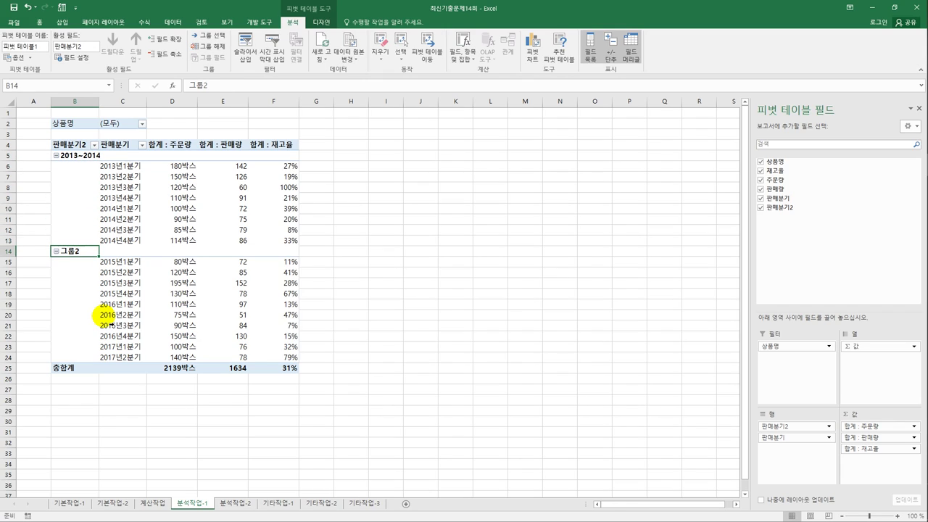
- Rename the 그룹2 label to 2015~2017년 and widen column B to fit the group labels
type("2015~2017년")
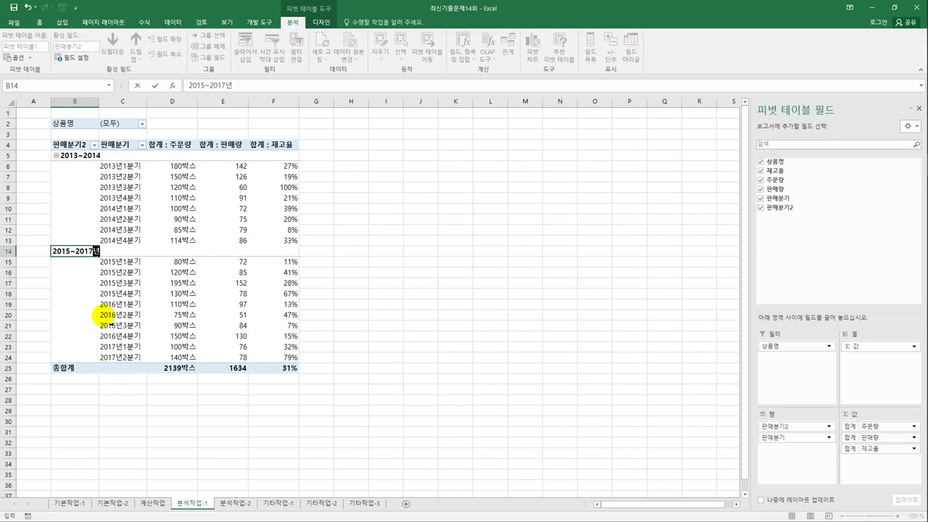
key("Return")
left_click_drag(105, 101, 121, 102)
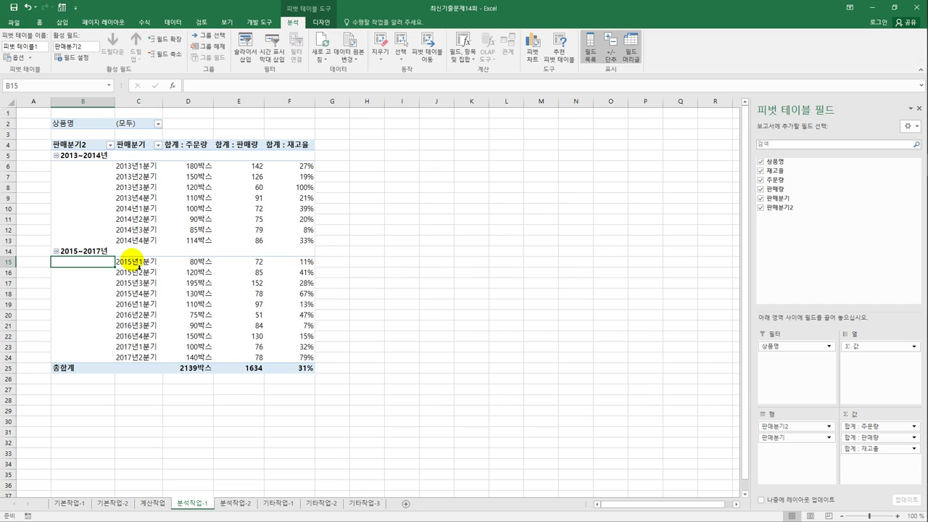
- Show all subtotals at the top of each 판매분기2 group in the pivot table
left_click(319, 23)
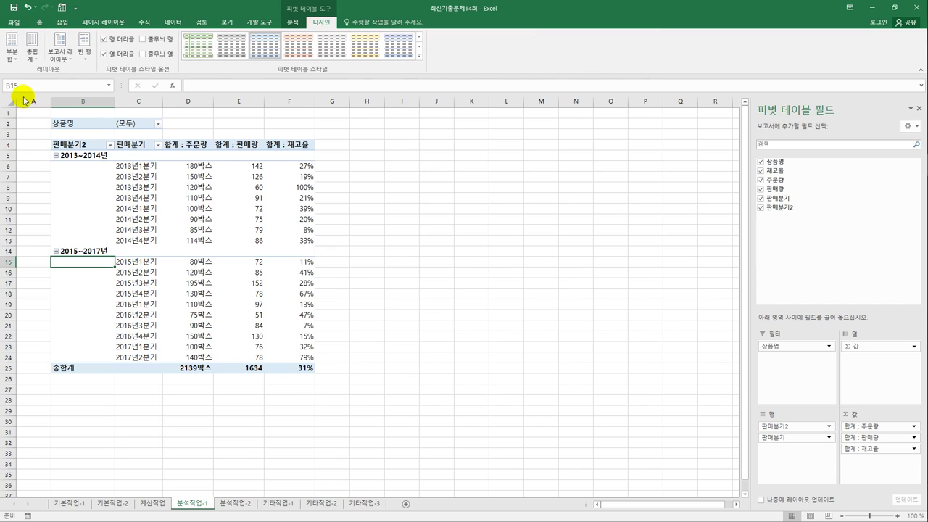
left_click(12, 51)
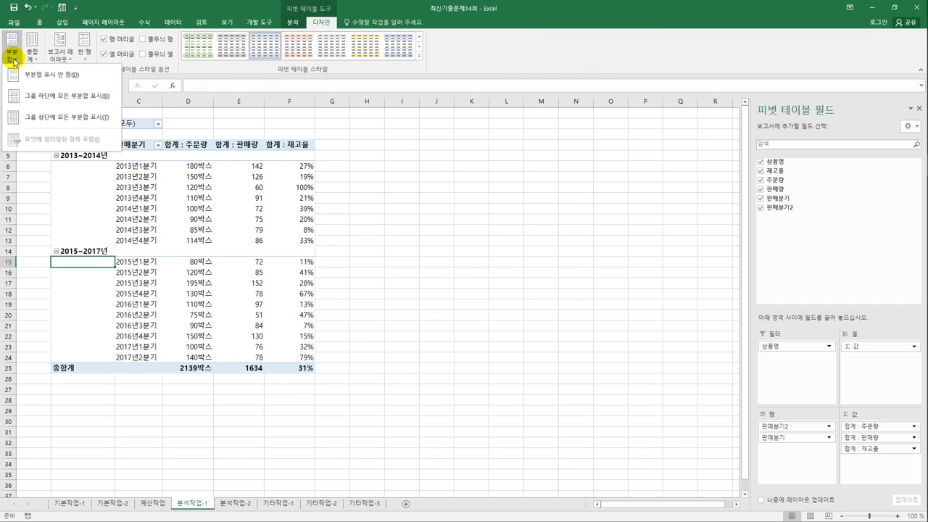
left_click(29, 116)
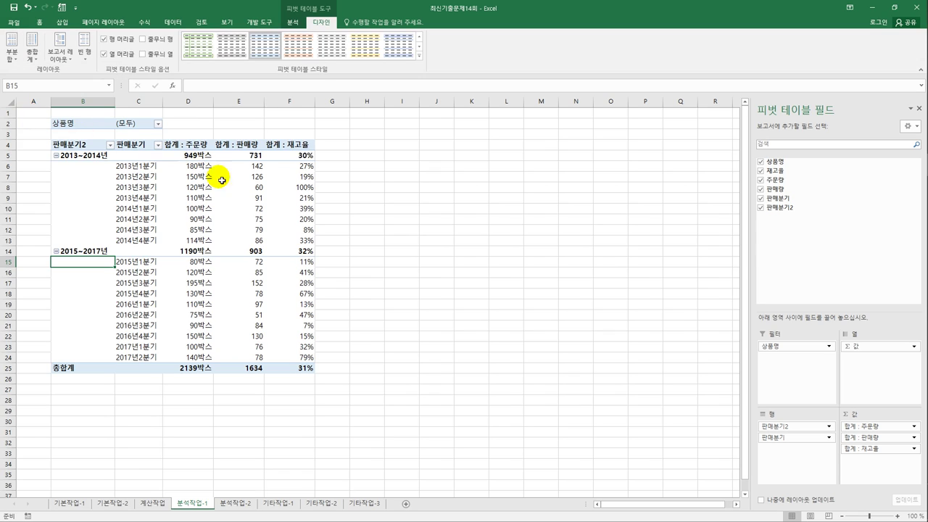
left_click(413, 231)
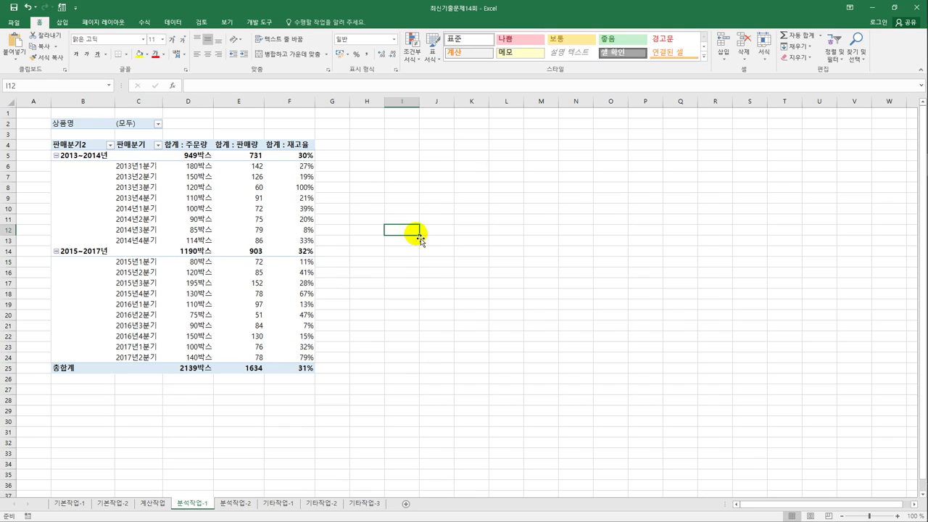
- On the 분석작업-2 sheet, remove duplicate rows from 표1 based only on the 진료일자 and 조제일자 columns
left_click(241, 505)
left_click(147, 186)
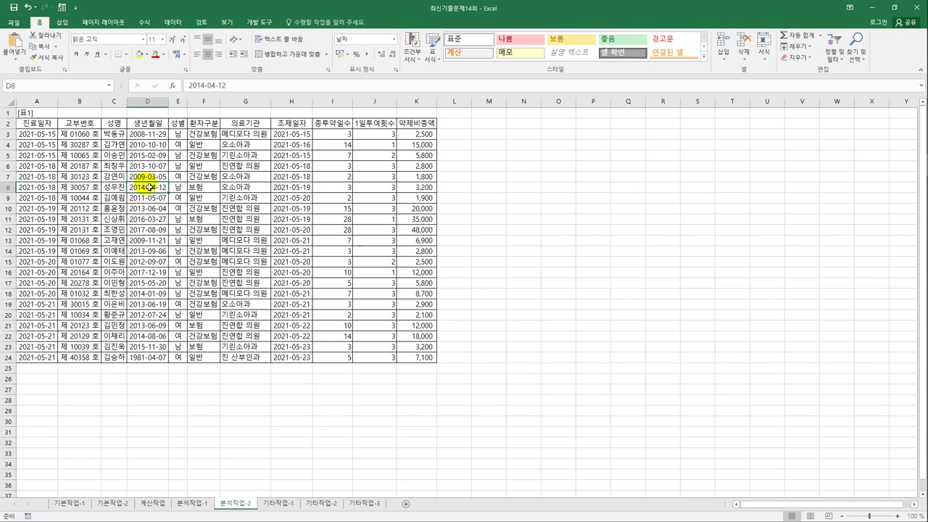
left_click(172, 22)
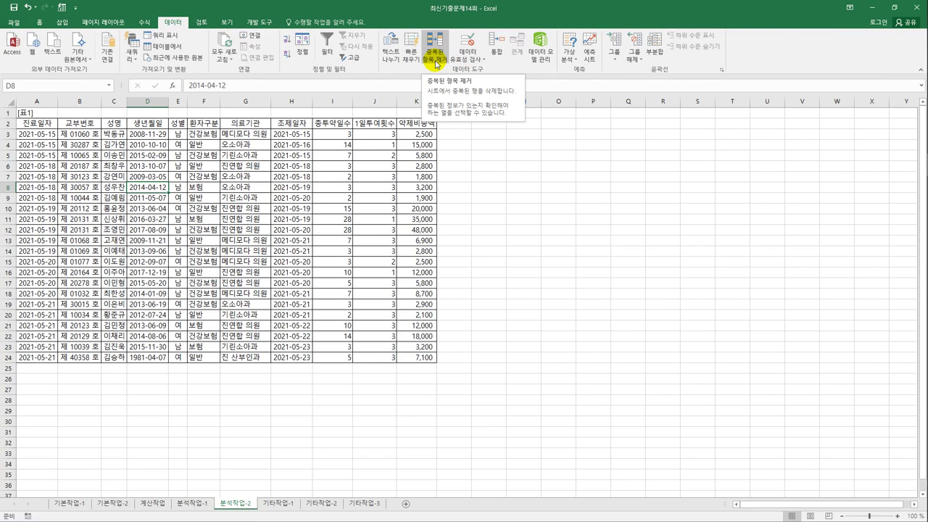
left_click(436, 62)
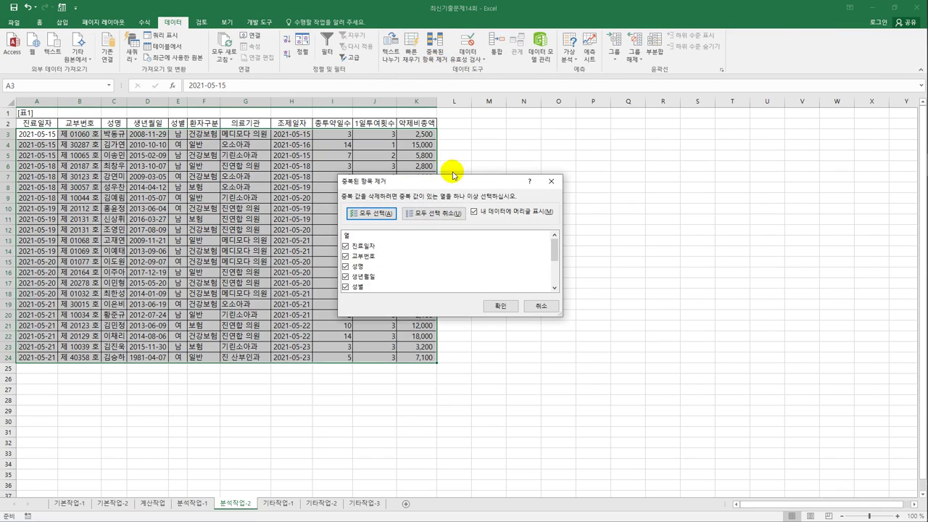
left_click(446, 216)
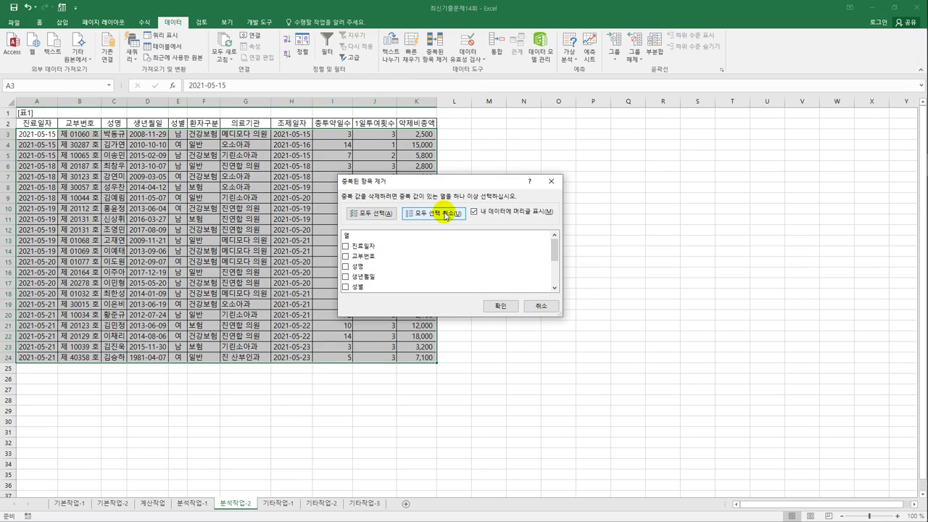
left_click(345, 245)
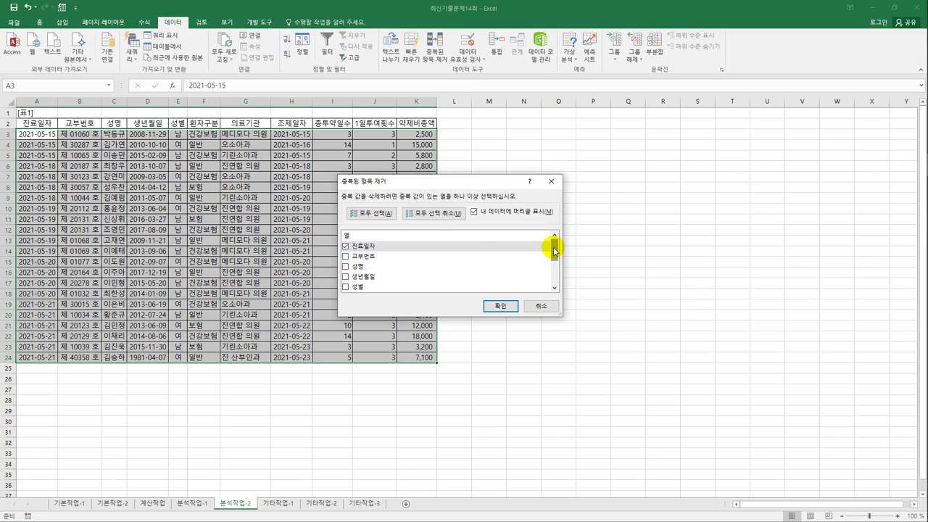
left_click_drag(556, 251, 556, 270)
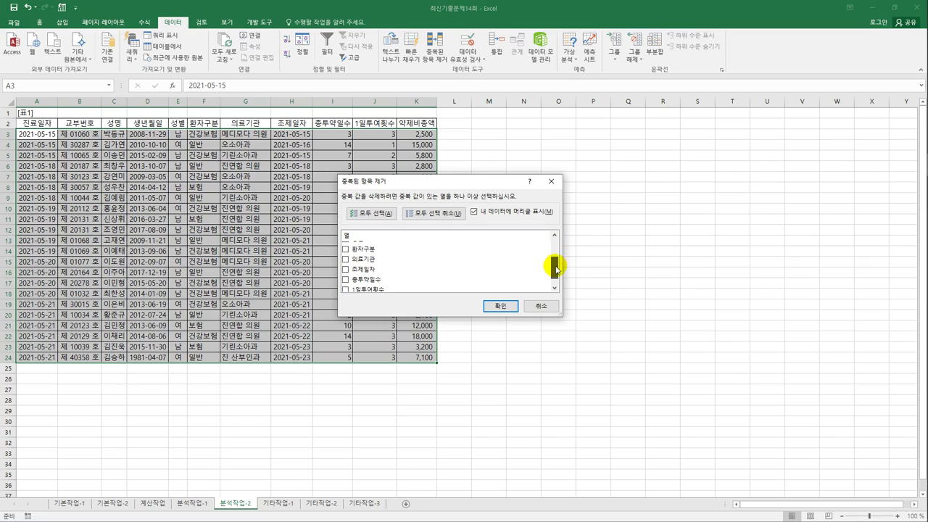
left_click(367, 270)
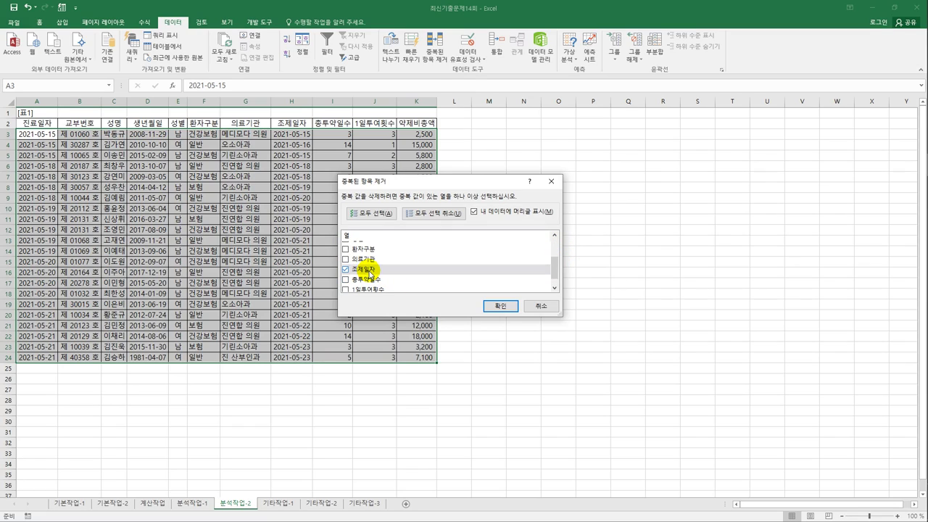
left_click(500, 305)
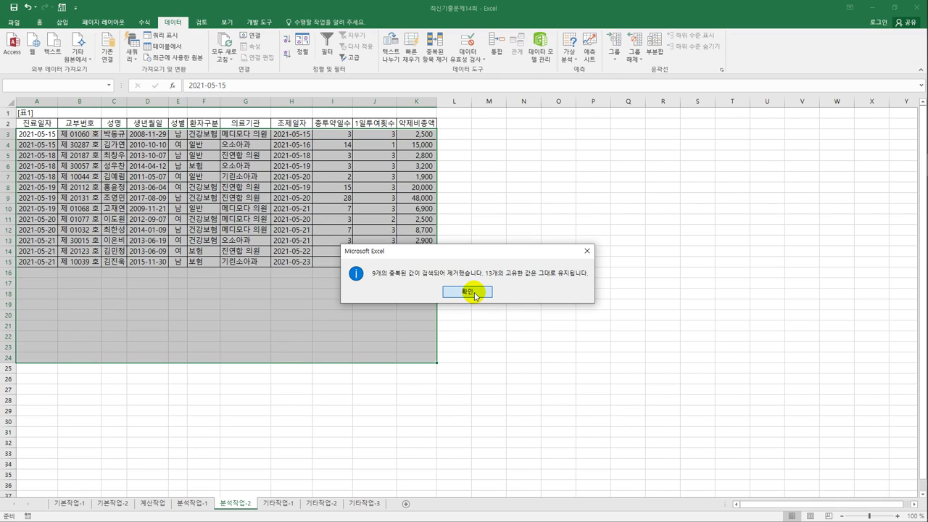
left_click(474, 295)
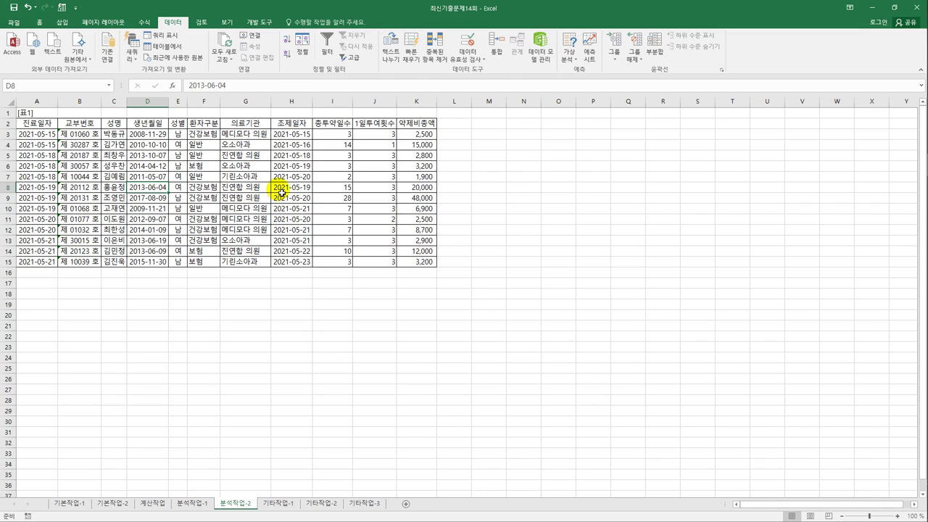
- Apply a below-average (평균 미만) conditional formatting rule with 연한 빨강 채우기 to the 약제비총액 values in K3:K15
left_click(407, 138)
left_click_drag(408, 138, 415, 263)
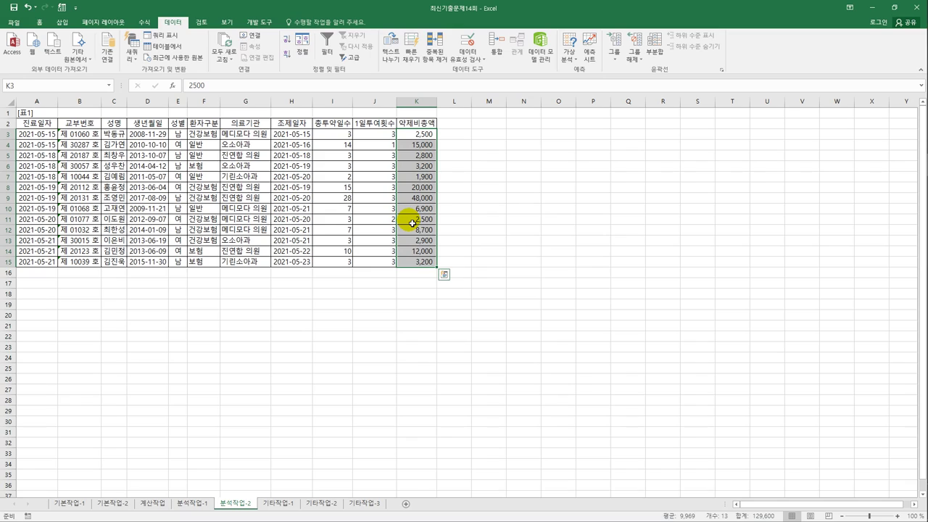
left_click(39, 21)
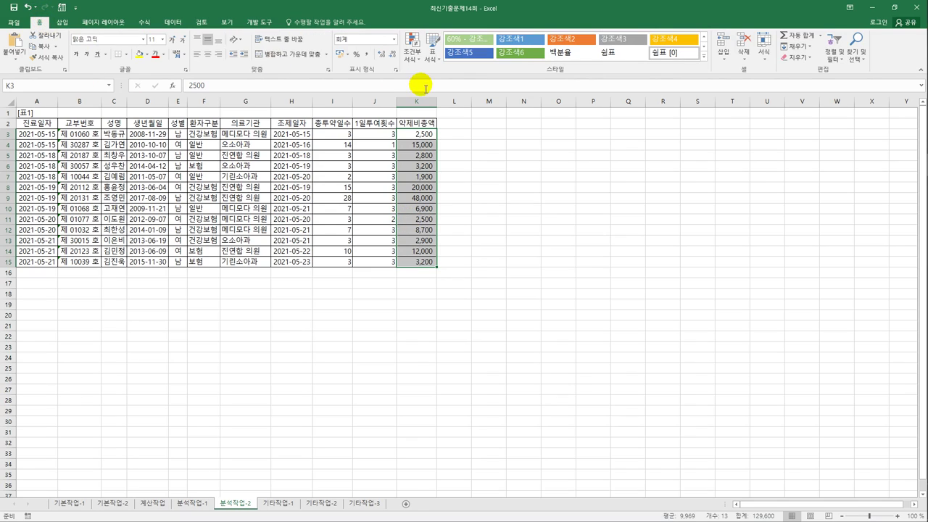
left_click(411, 45)
mouse_move(428, 96)
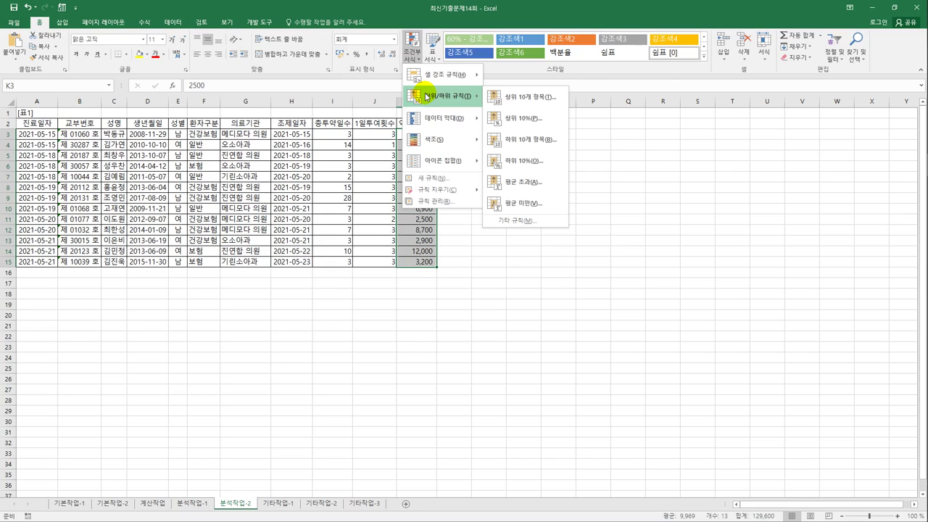
left_click(547, 202)
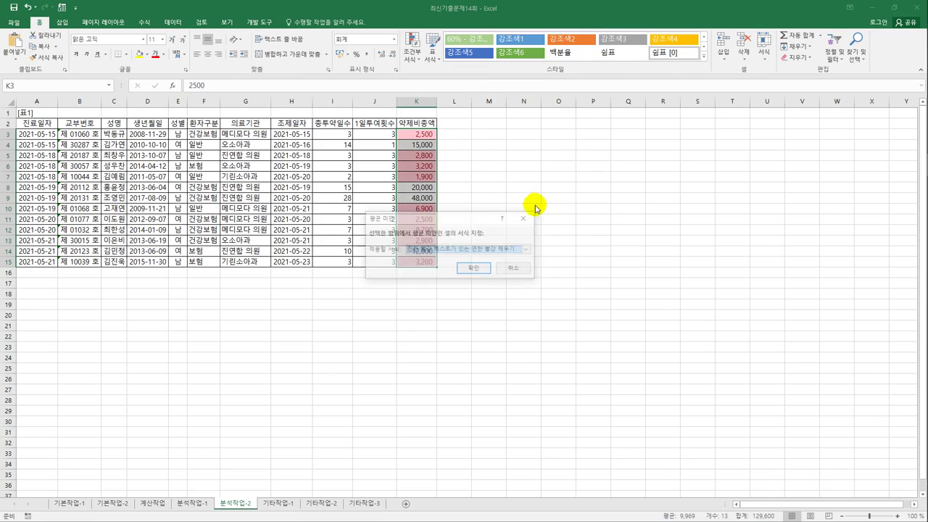
left_click(528, 248)
left_click(499, 287)
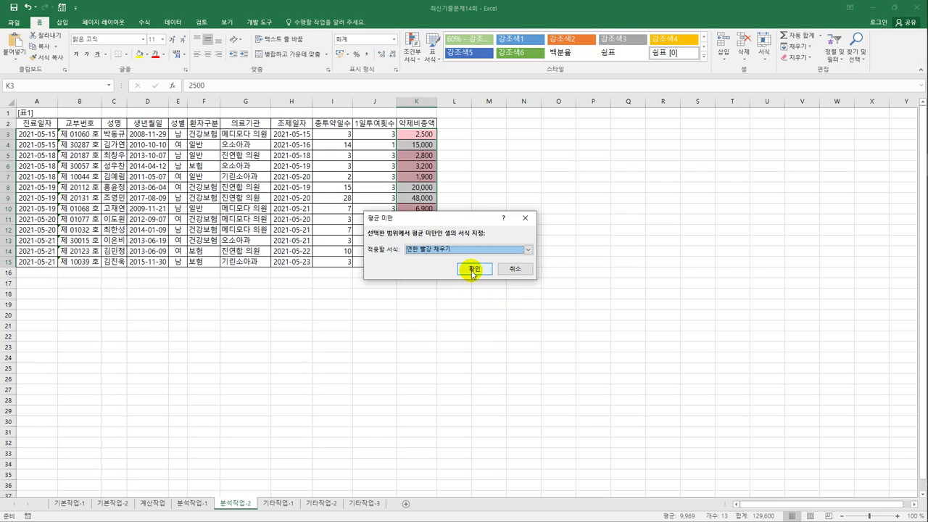
left_click(472, 269)
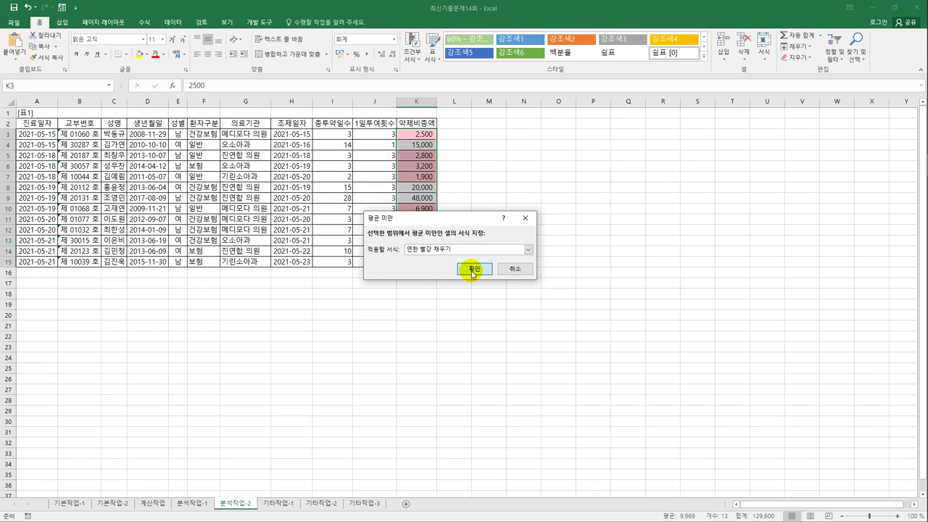
- Turn on filtering for 표1 and filter the 약제비총액 column by the light red cell colour
left_click(292, 123)
left_click(168, 21)
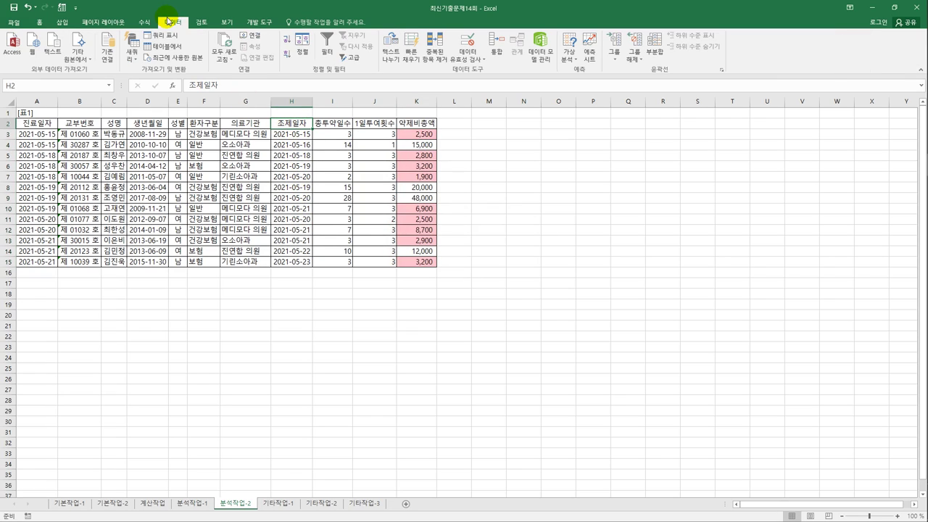
left_click(326, 48)
left_click(419, 123)
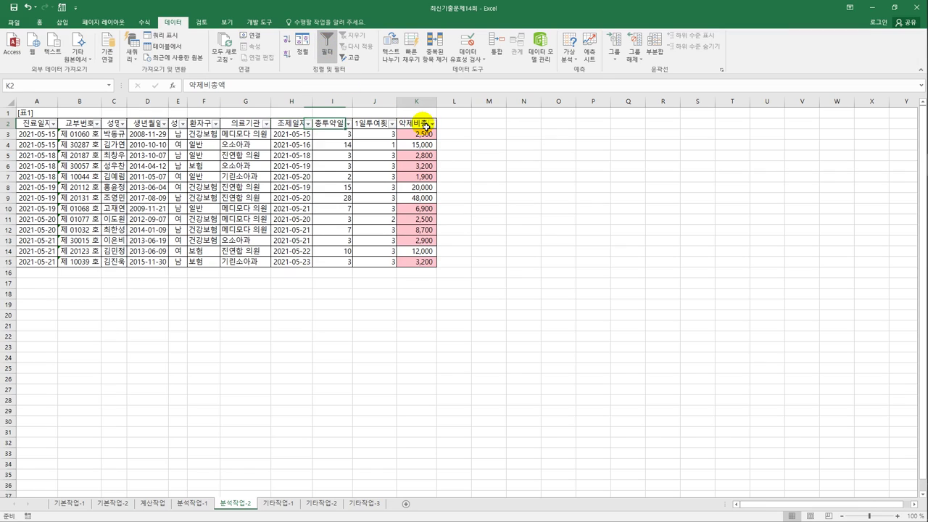
left_click(432, 123)
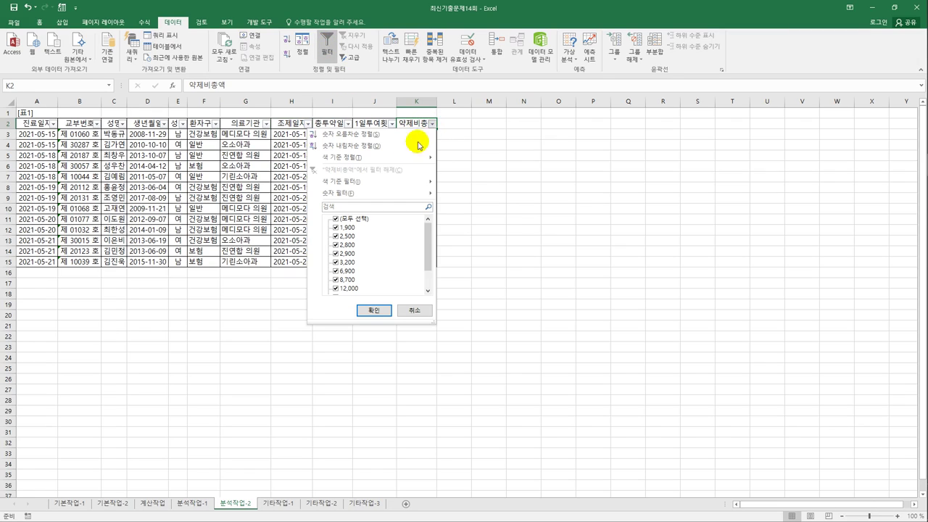
mouse_move(394, 182)
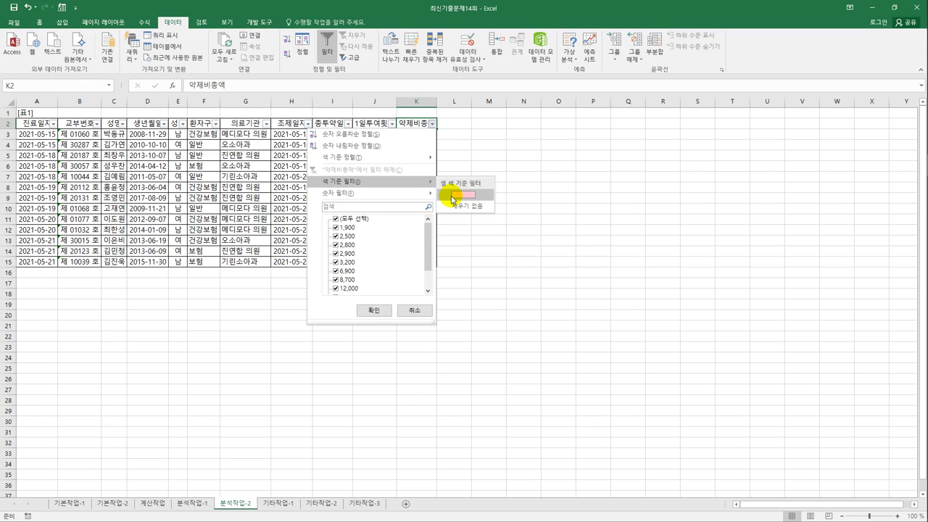
left_click(453, 197)
left_click(493, 249)
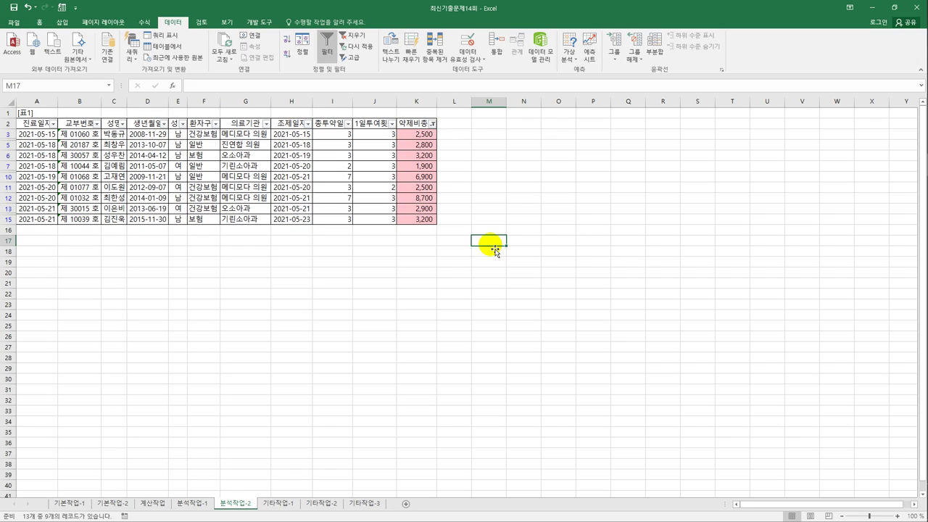
- On the 기타작업-1 sheet, set the chart's 평균 입원비총액 series to 표식이 있는 꺾은선형 in a combo chart
left_click(278, 504)
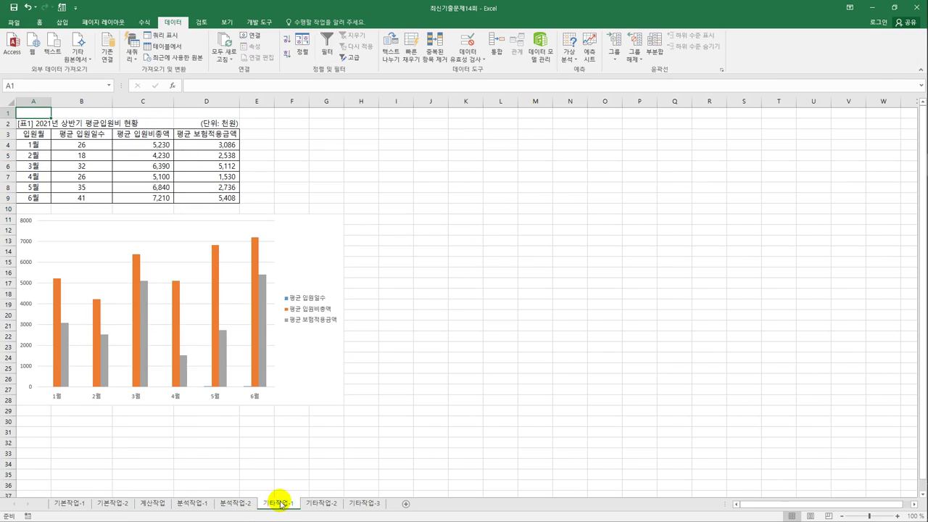
left_click(308, 277)
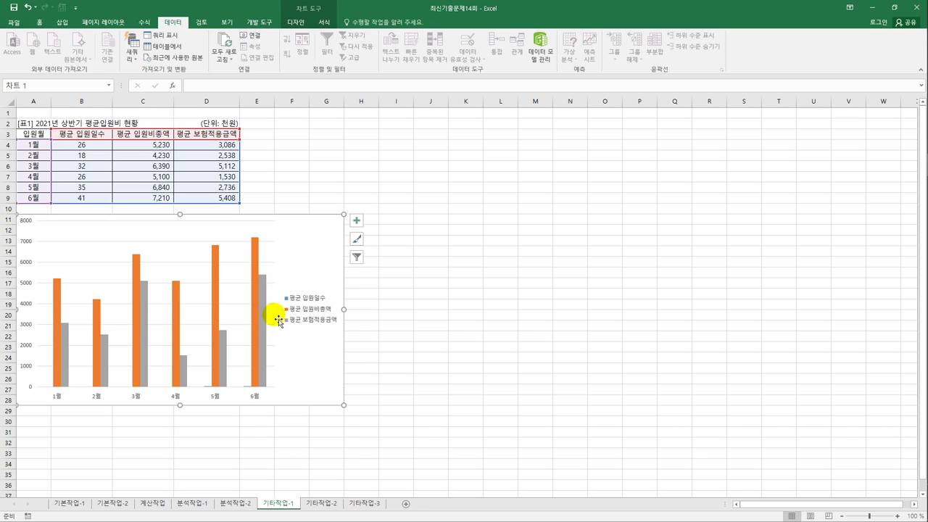
left_click(262, 303)
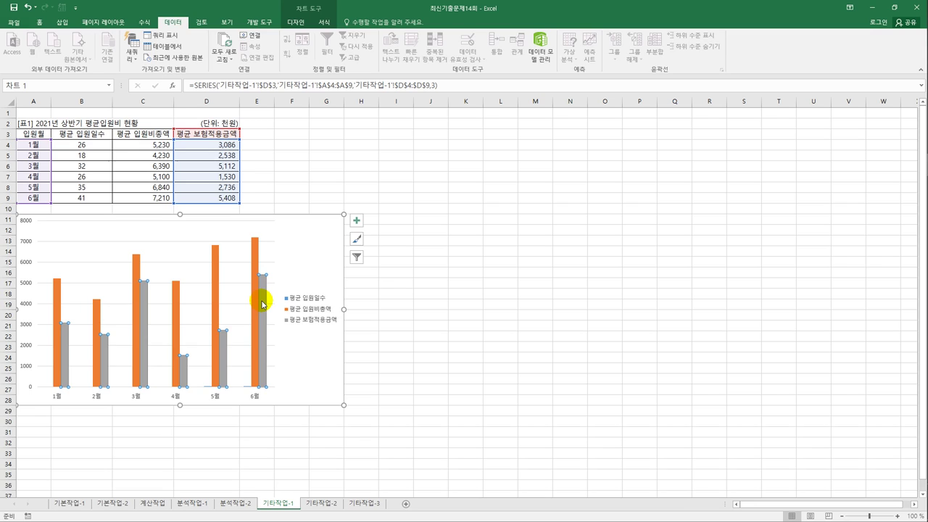
right_click(262, 288)
left_click(308, 319)
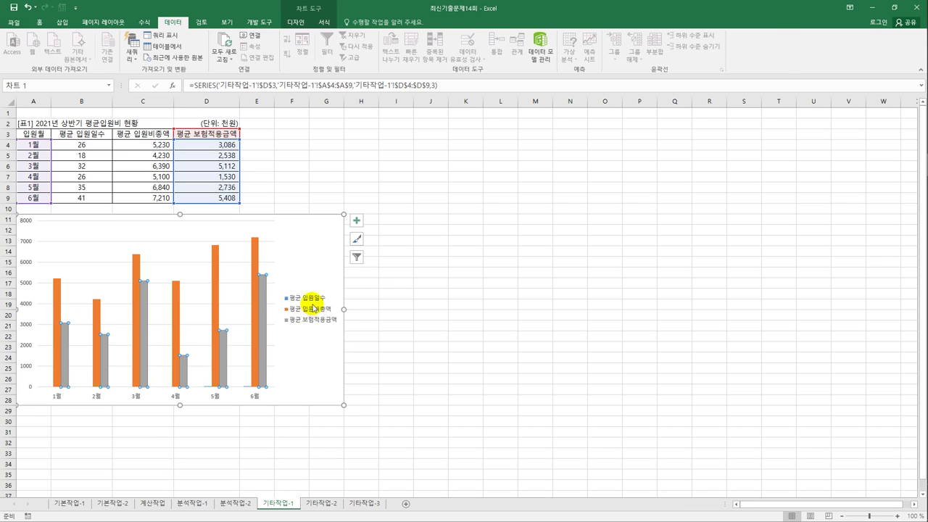
left_click(375, 256)
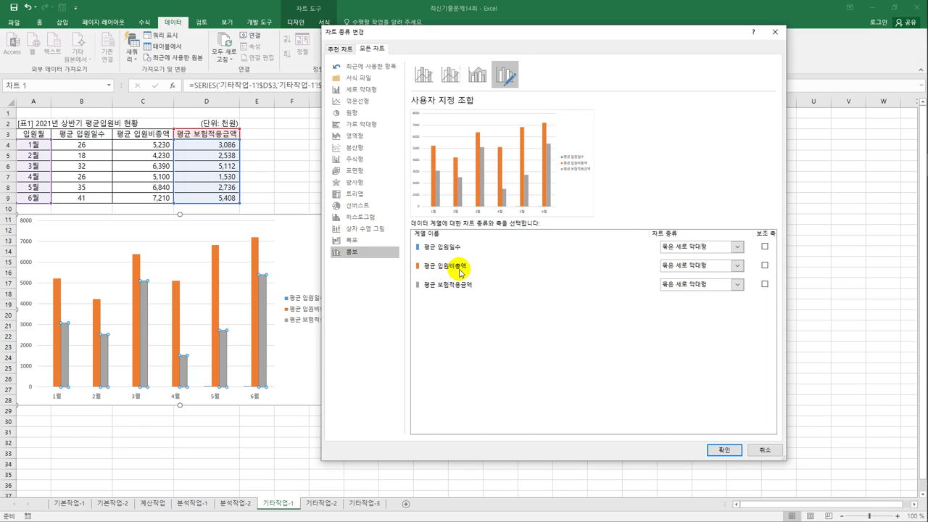
left_click(738, 266)
left_click(732, 380)
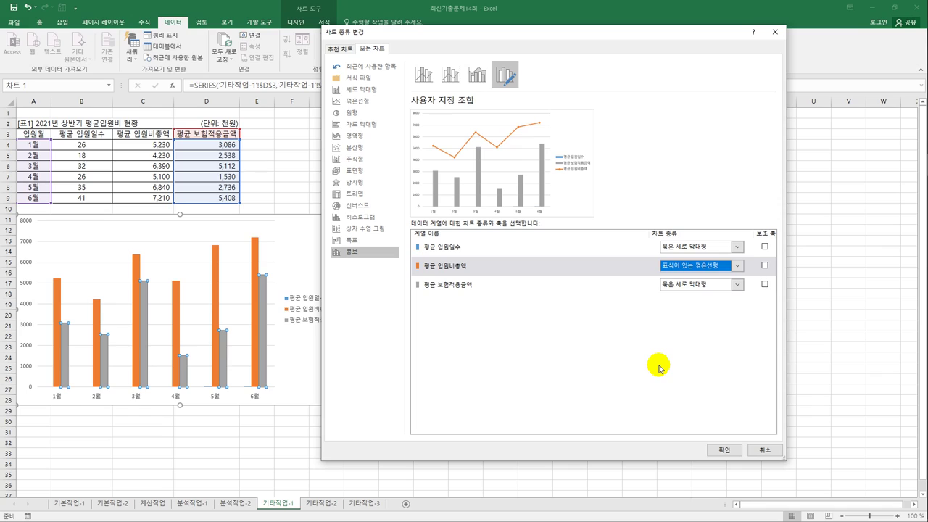
- Set the 평균 보험적용금액 series to 표식이 있는 꺾은선형 and plot both line series on the secondary axis
left_click(444, 288)
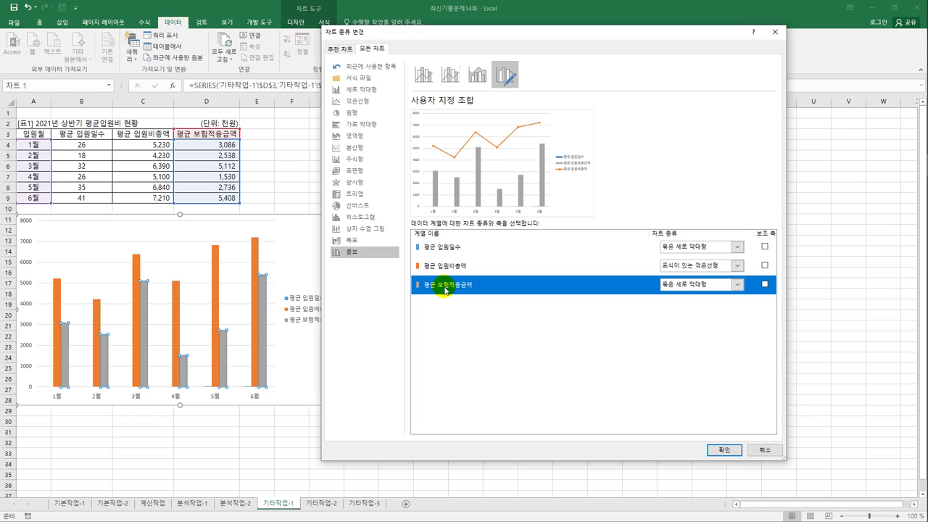
left_click(737, 285)
left_click(758, 380)
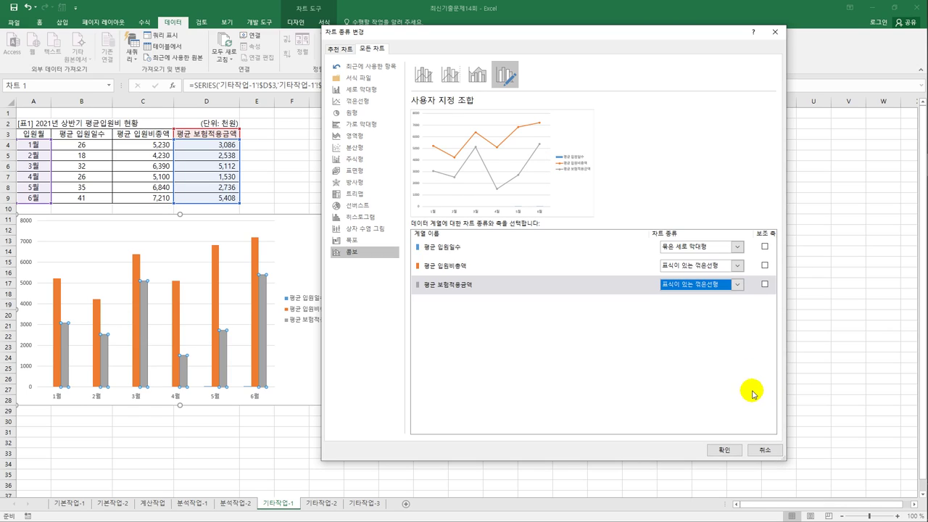
left_click(764, 266)
left_click(764, 285)
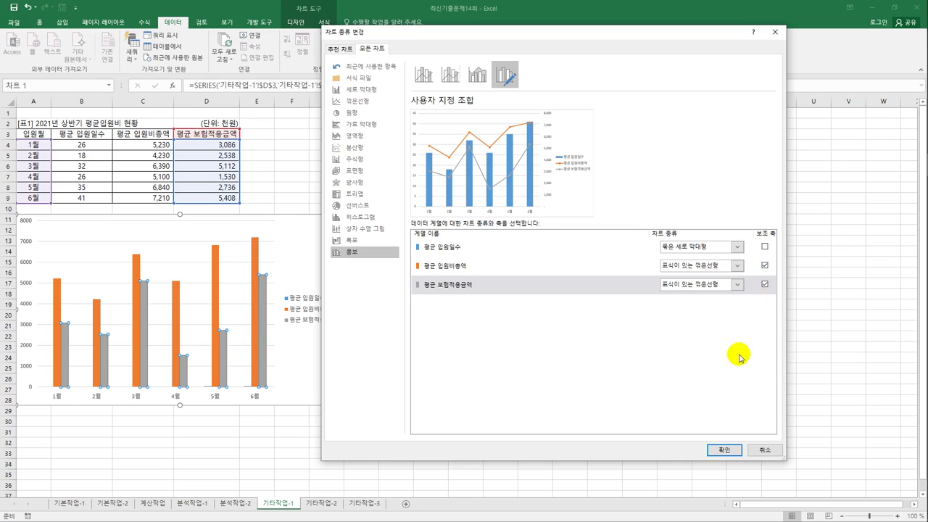
left_click(724, 450)
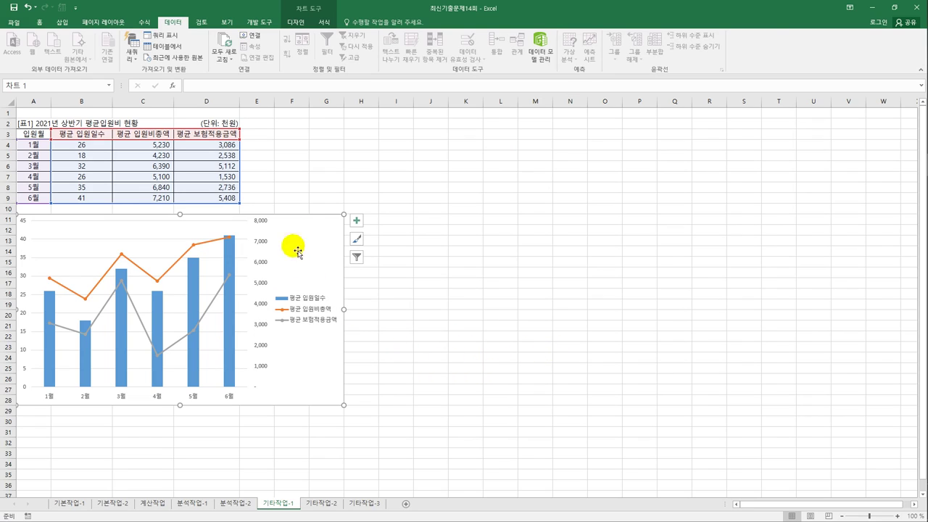
- Add a chart title plus primary horizontal, primary vertical and secondary vertical axis titles to the chart
left_click(355, 222)
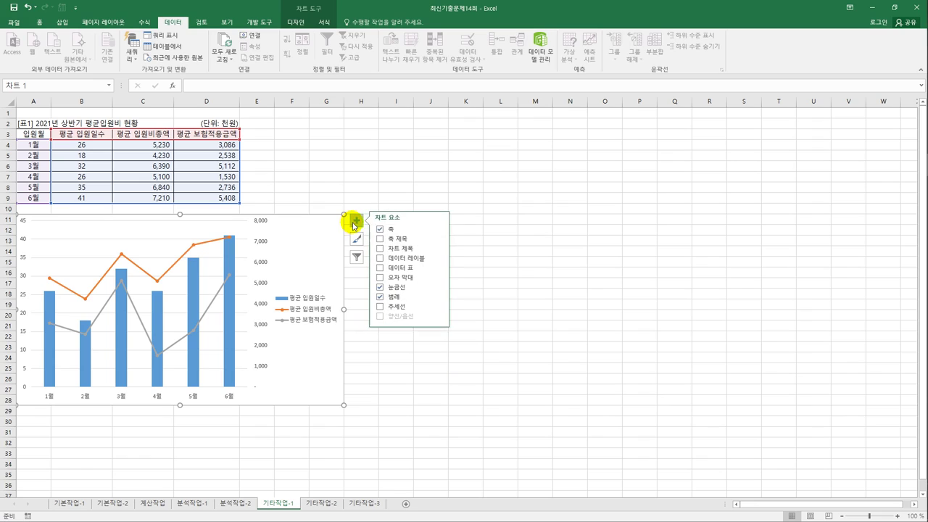
left_click(381, 248)
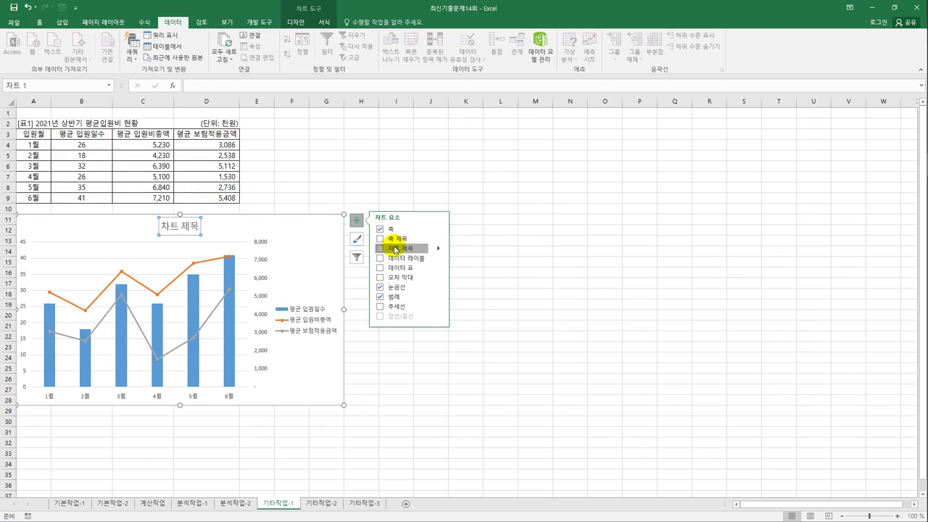
left_click(439, 238)
left_click(471, 242)
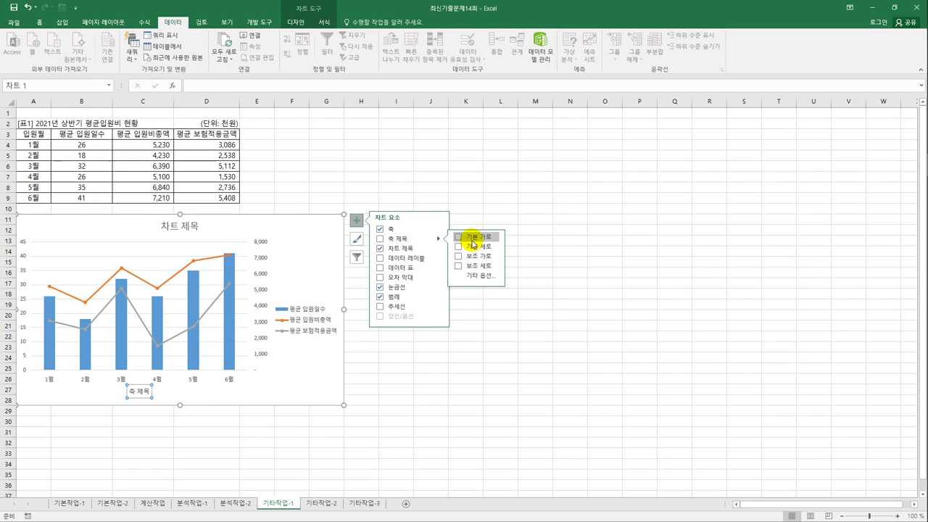
left_click(476, 248)
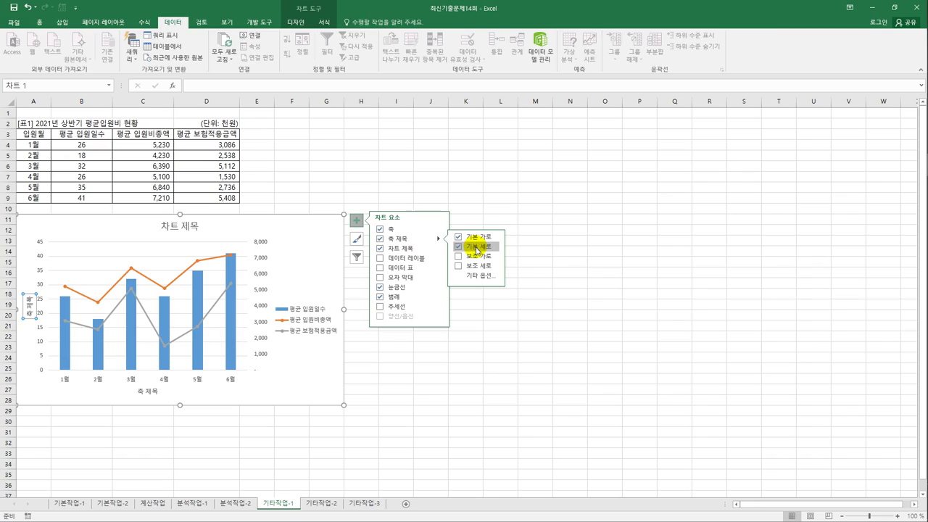
left_click(472, 266)
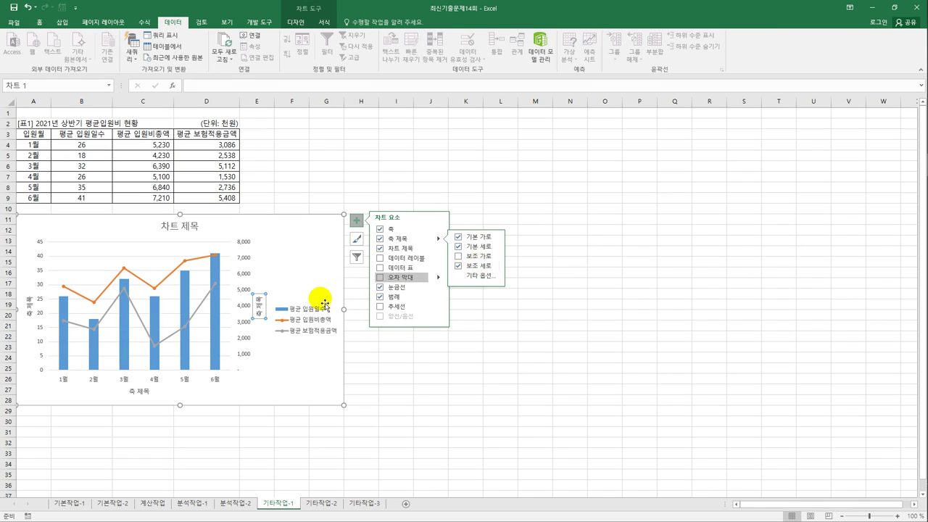
- Change the chart title text to 상반기 평균입원비 현황
left_click(171, 232)
left_click_drag(161, 226, 203, 235)
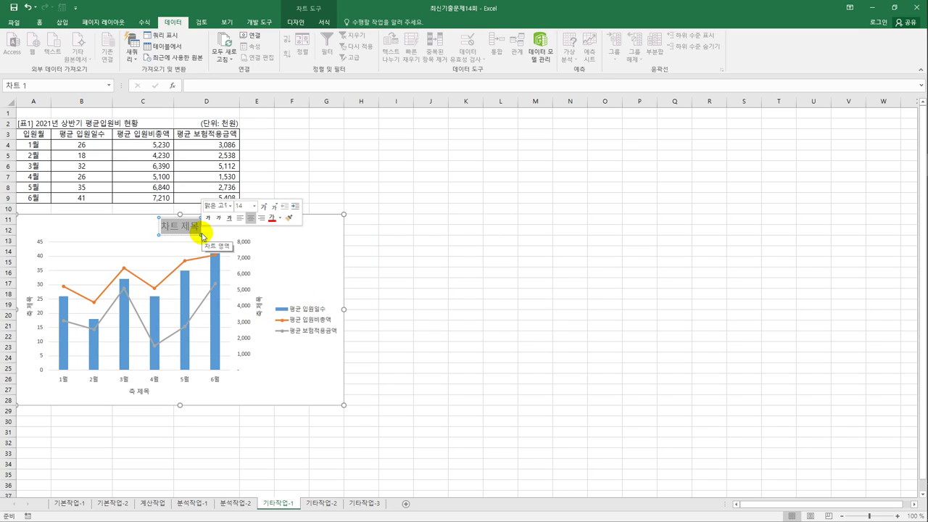
type("상반기")
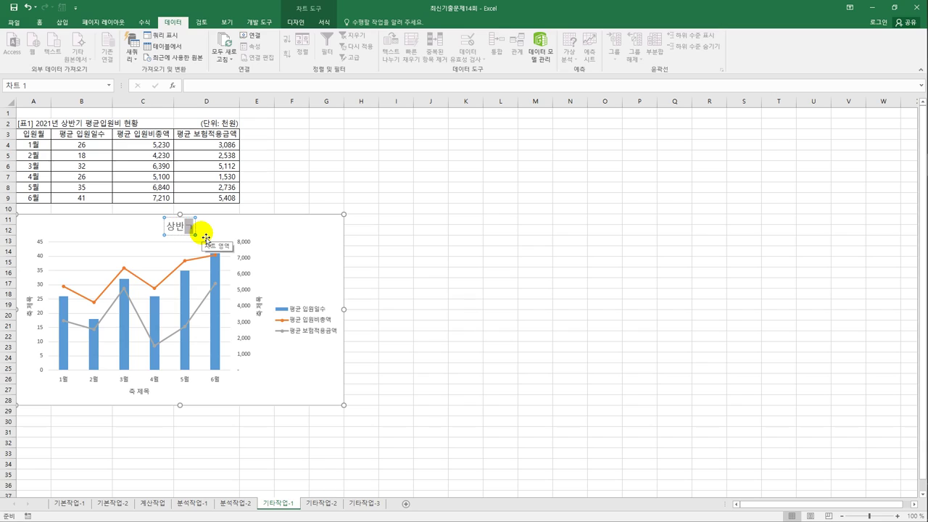
type(" 평균")
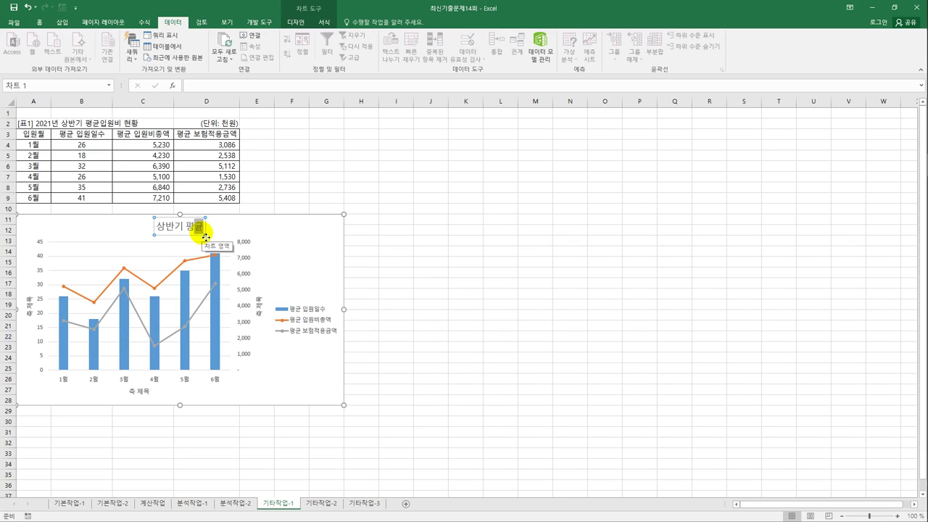
type("입원비 현황")
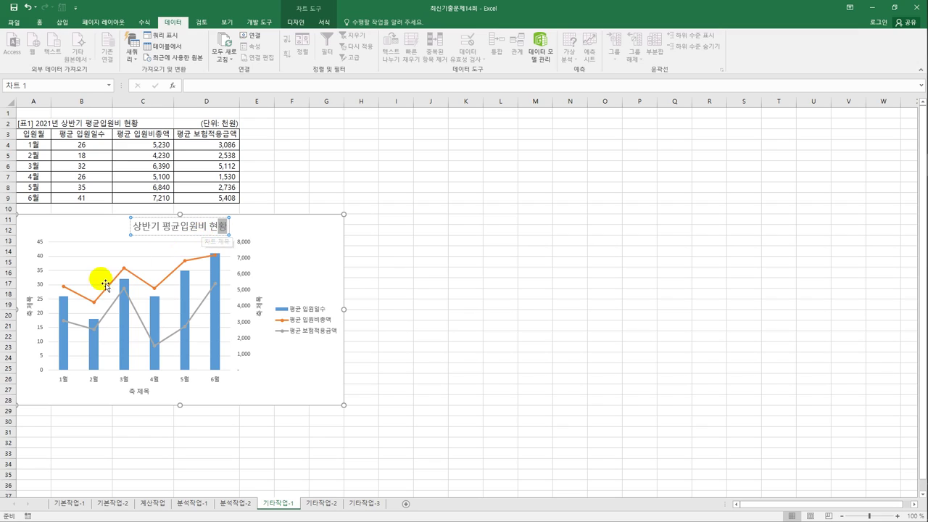
- Change the primary vertical axis title to 입원일수
left_click(29, 305)
left_click_drag(25, 297, 33, 323)
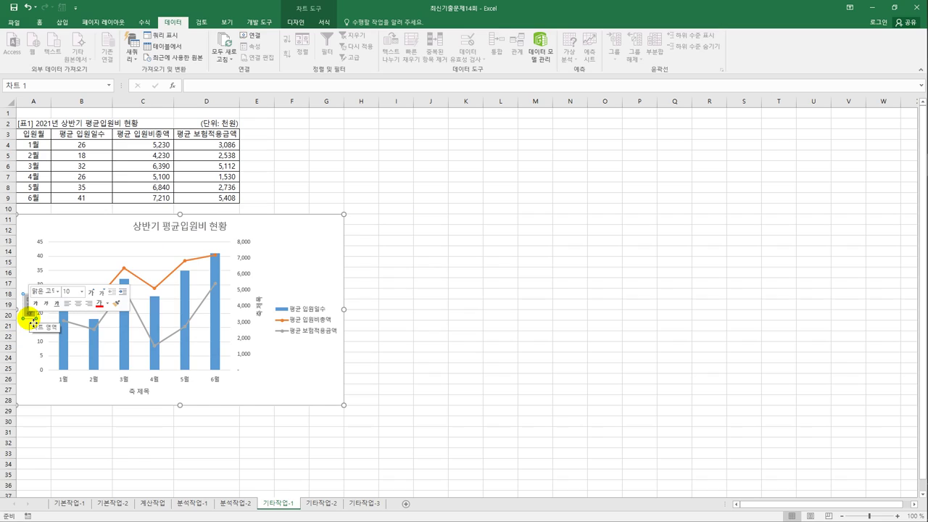
type("입")
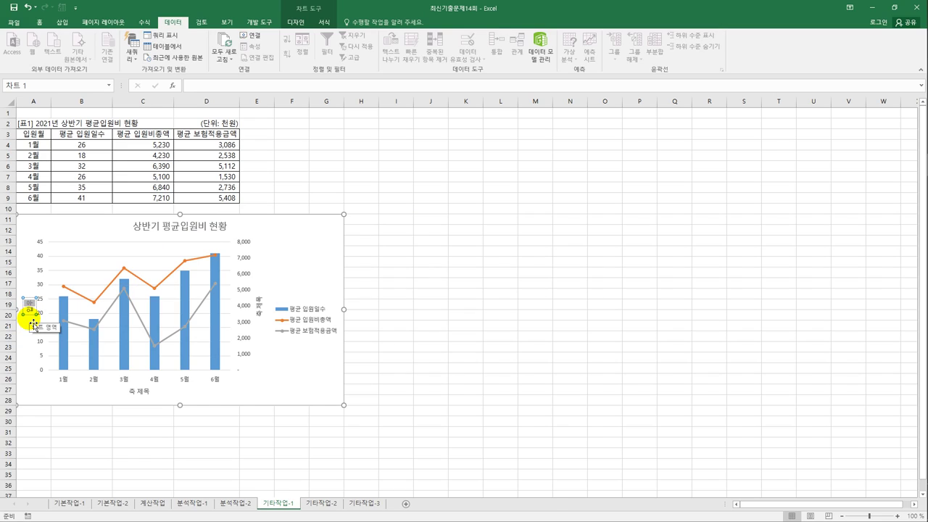
type("원일수")
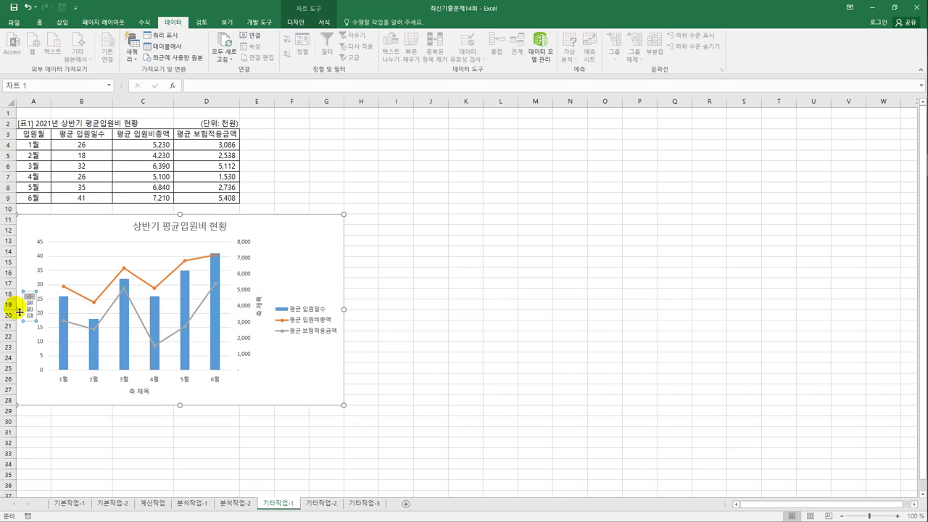
- Change the secondary vertical axis title to 금액 and the horizontal axis title to 입원월
left_click(267, 316)
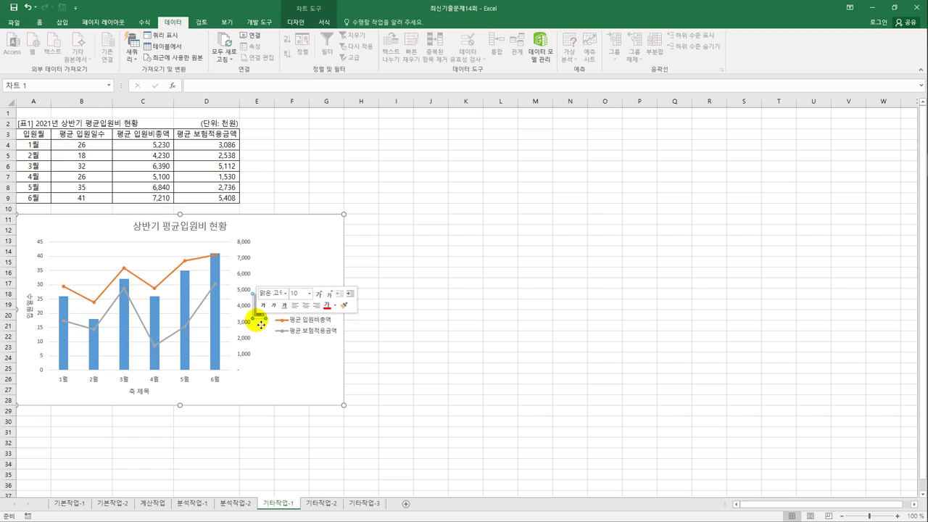
key("BackSpace")
key("BackSpace")
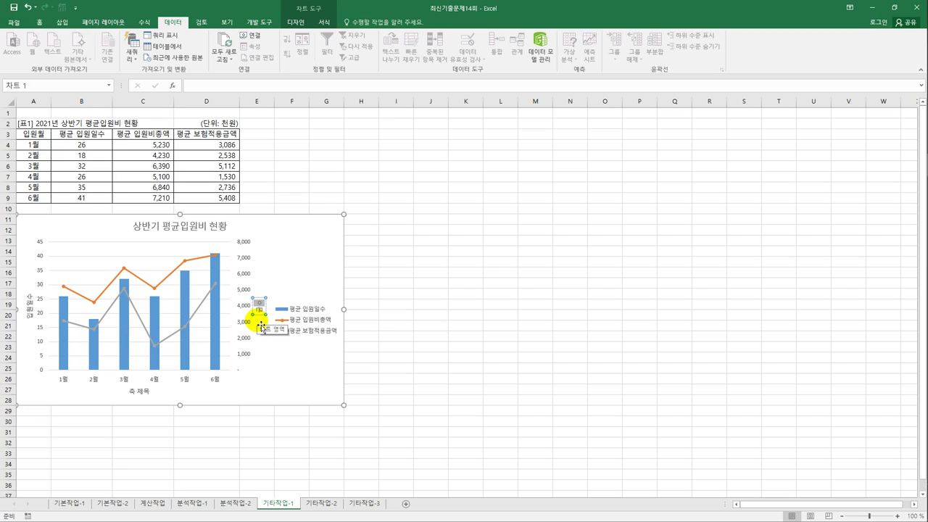
left_click(130, 392)
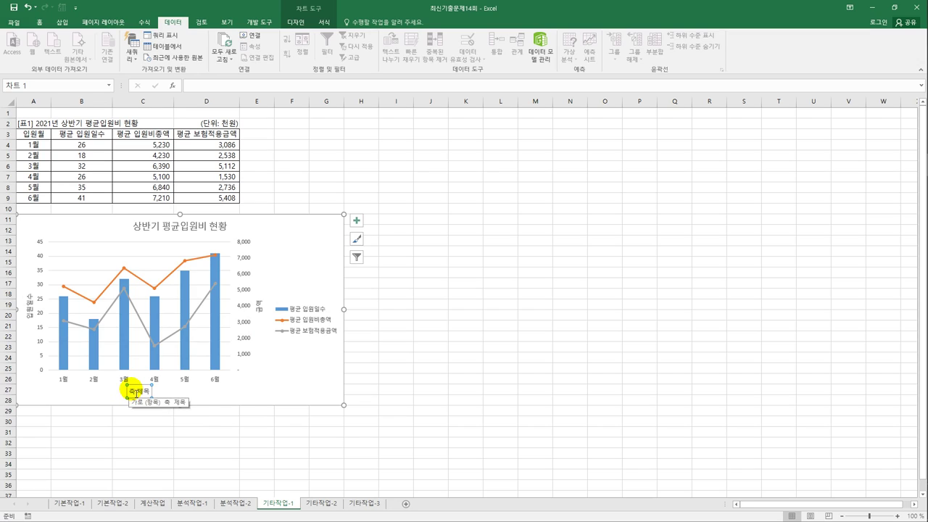
left_click_drag(130, 392, 157, 399)
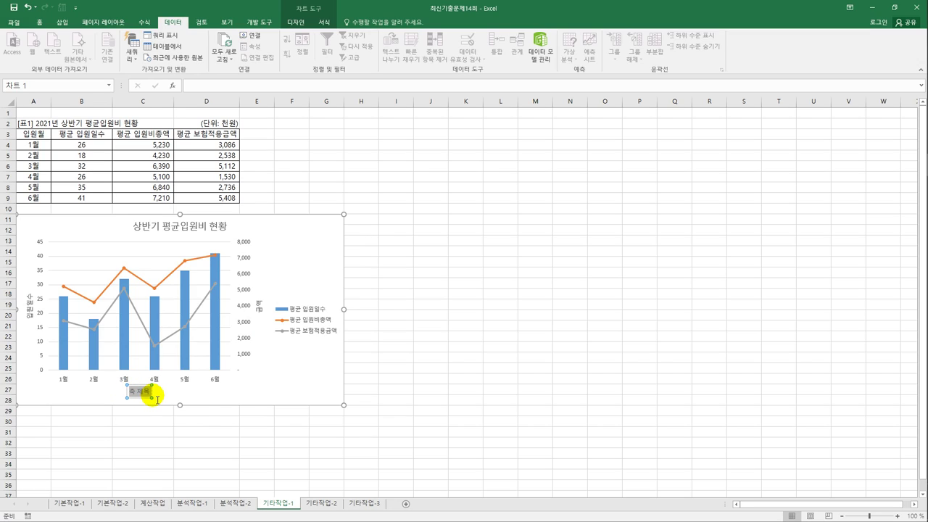
type("입원월")
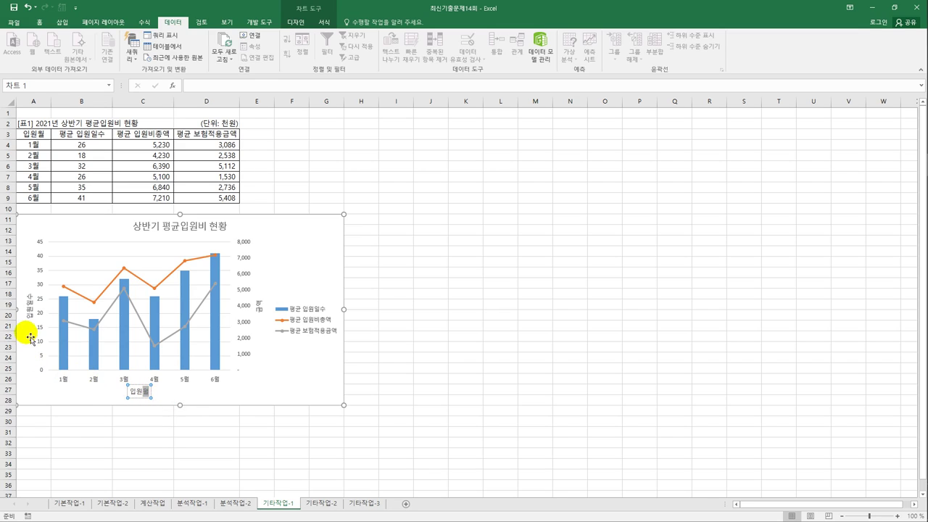
- Set the text direction of the 입원일수 and 금액 axis titles to 세로
left_click(29, 293)
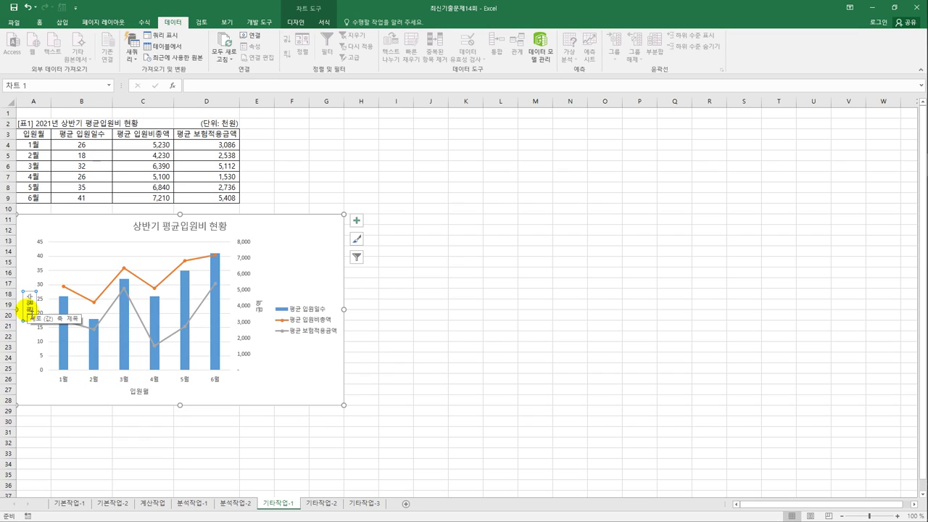
right_click(29, 310)
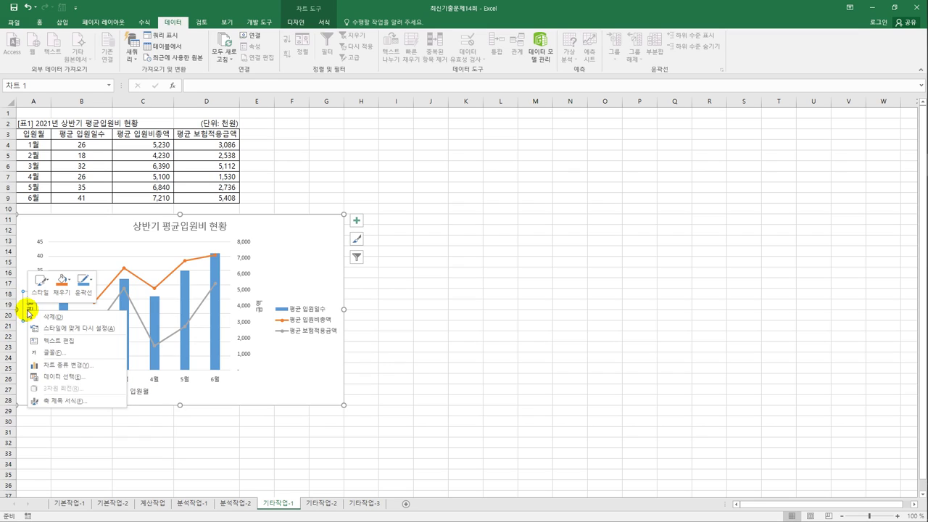
left_click(66, 401)
left_click(776, 140)
left_click(884, 186)
left_click(862, 233)
left_click(260, 307)
left_click(906, 185)
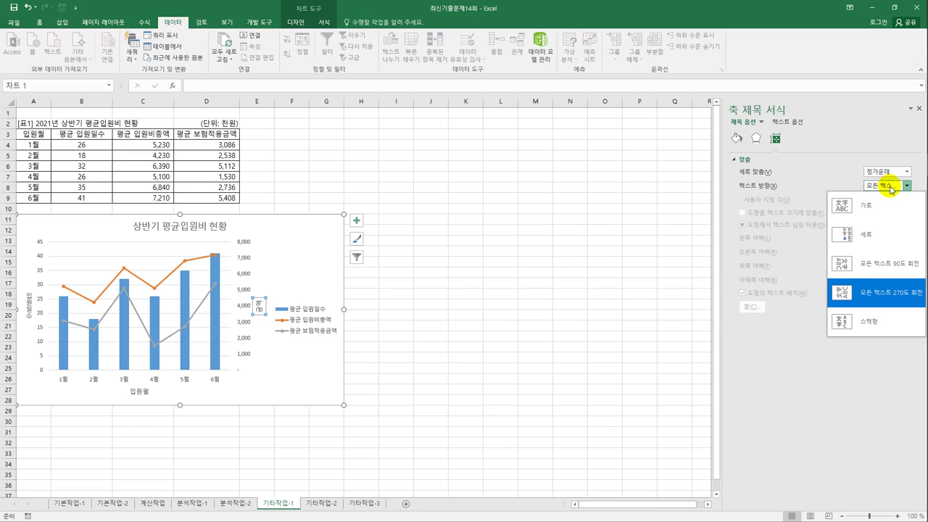
left_click(758, 251)
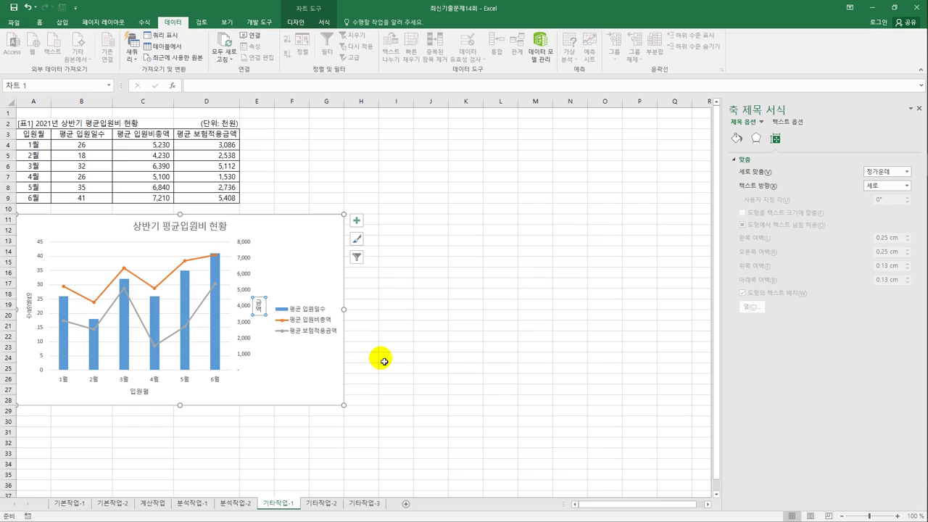
- Set the primary vertical axis maximum to 50 and its major unit to 10
left_click(40, 274)
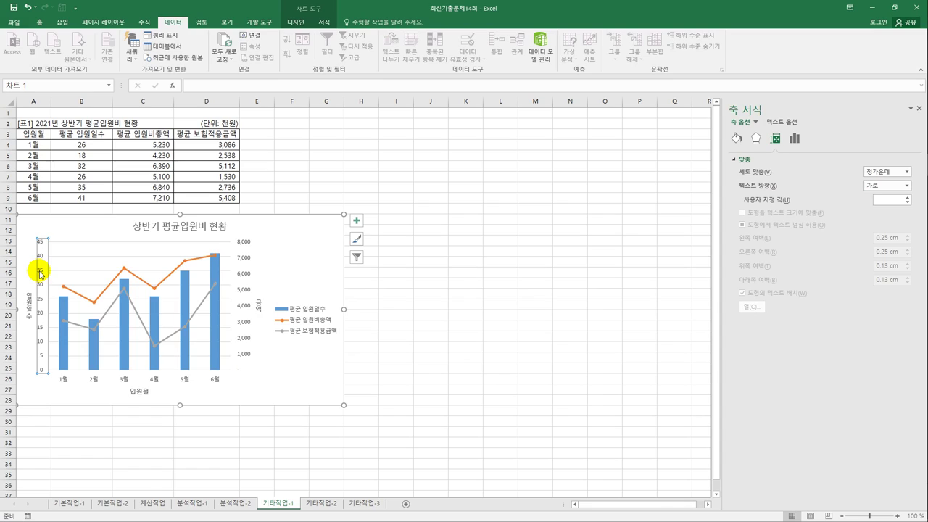
left_click(793, 138)
left_click(755, 161)
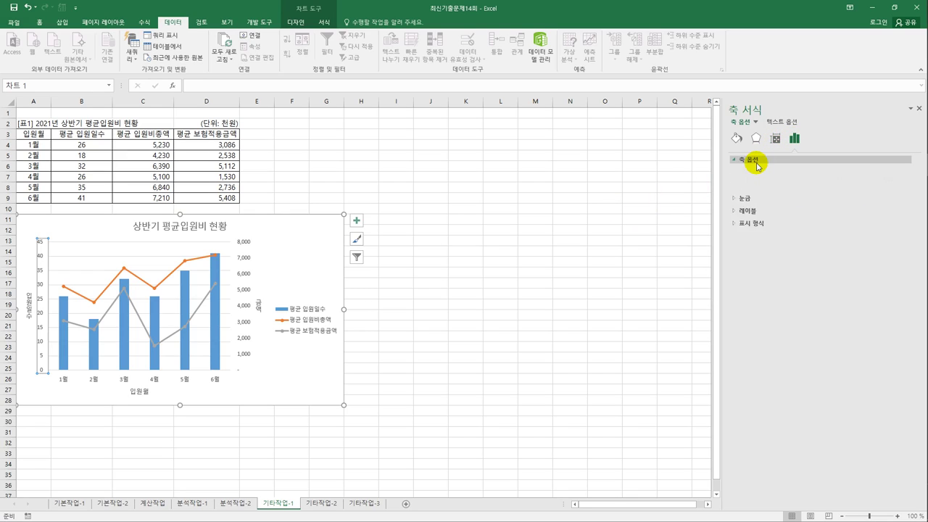
left_click_drag(845, 197, 822, 196)
type("50")
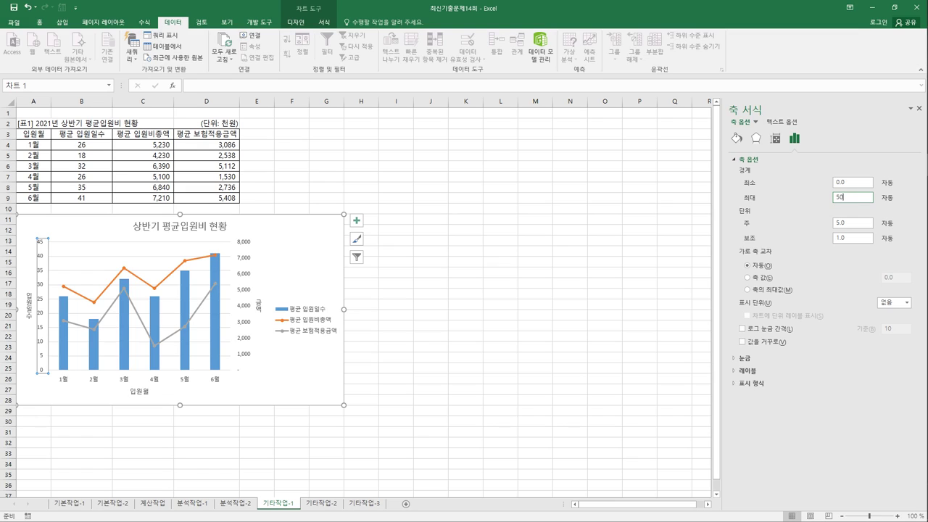
left_click_drag(856, 223, 828, 223)
type("10")
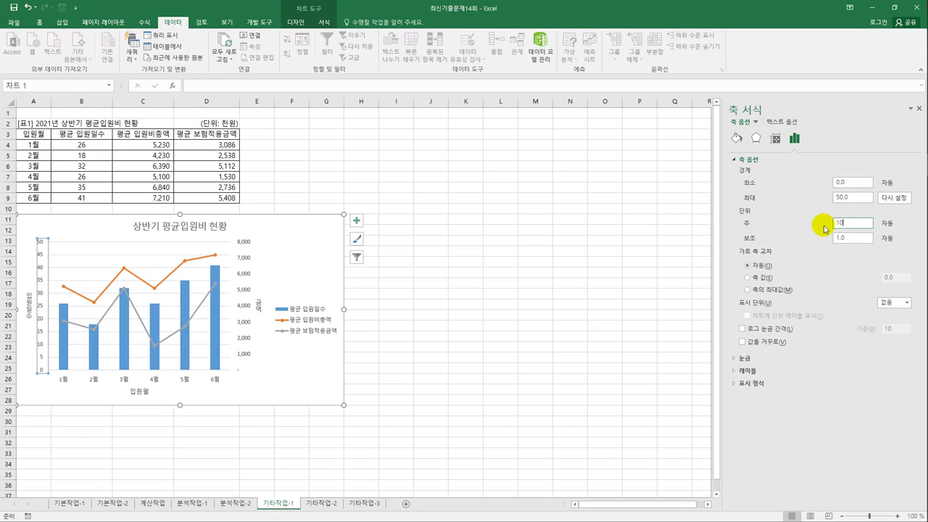
- Set the major unit of the secondary vertical axis to 2000
left_click(244, 261)
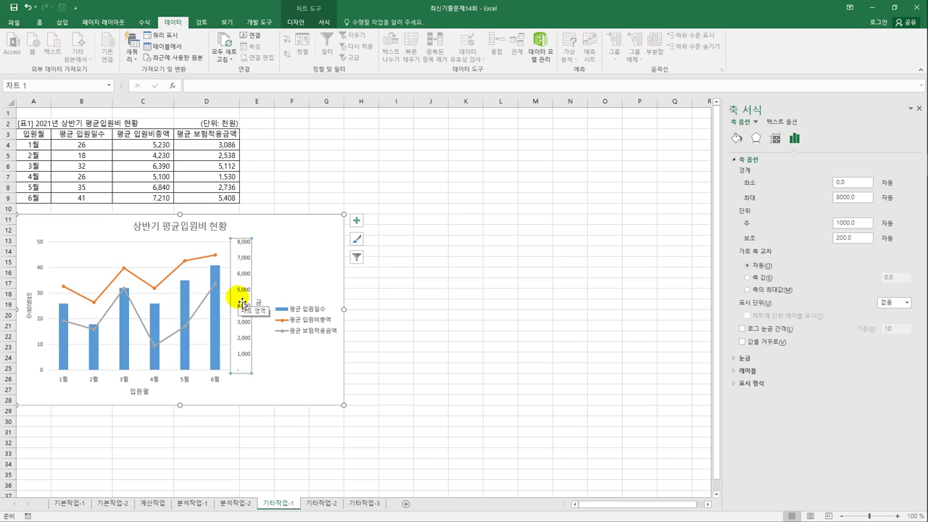
left_click(848, 222)
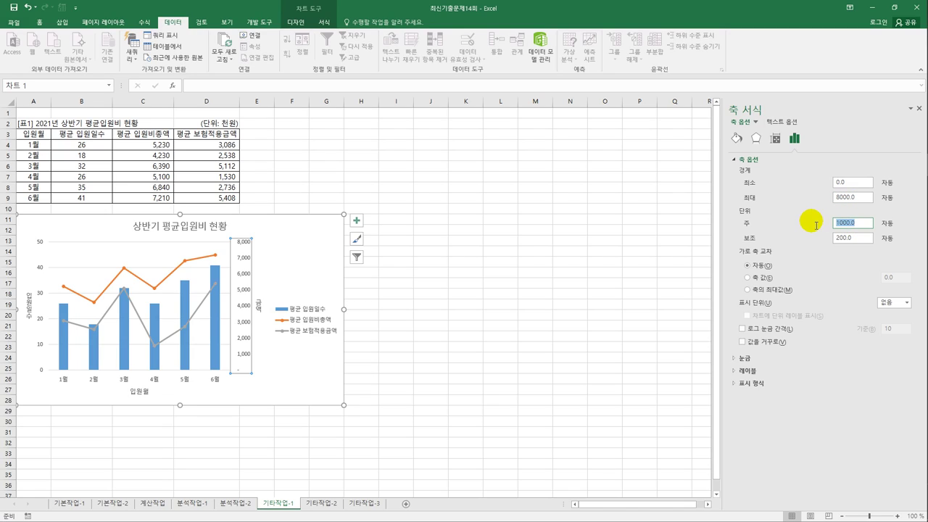
type("2000")
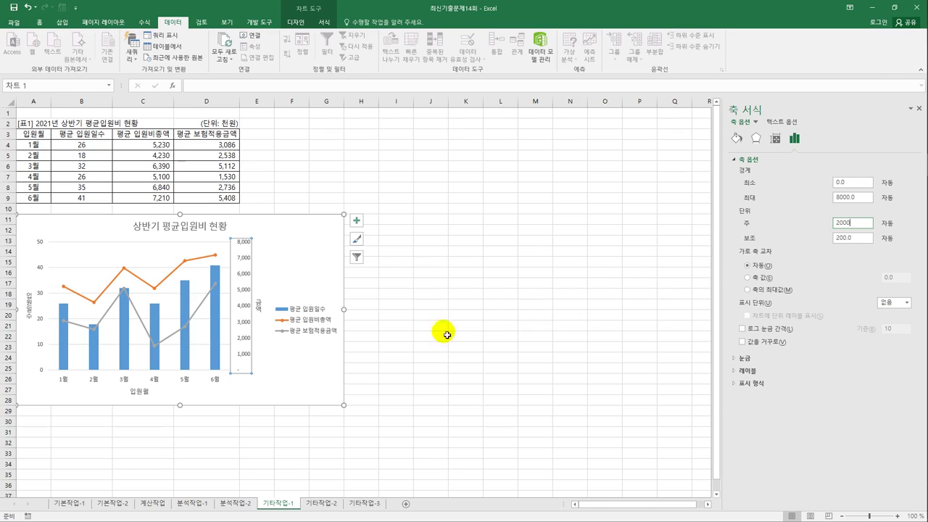
- Move the chart legend to the top (위쪽) of the chart
left_click(306, 364)
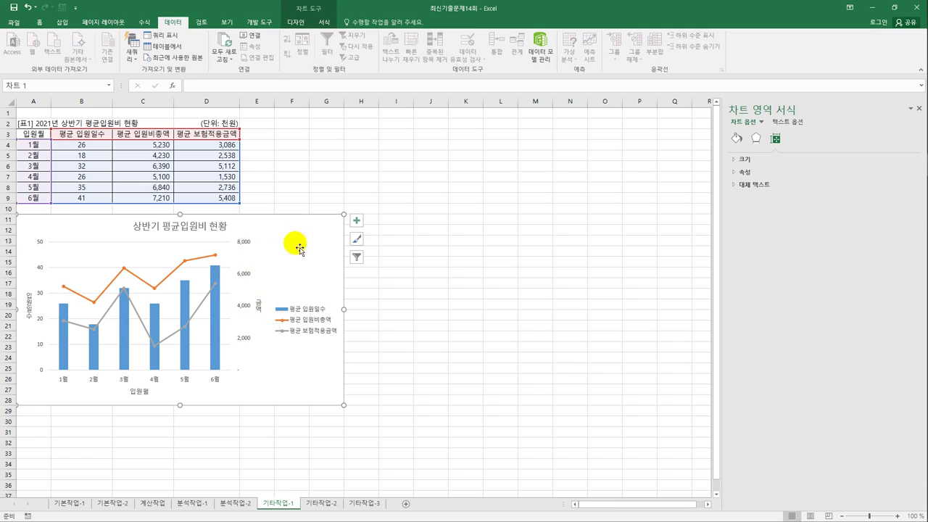
left_click(357, 219)
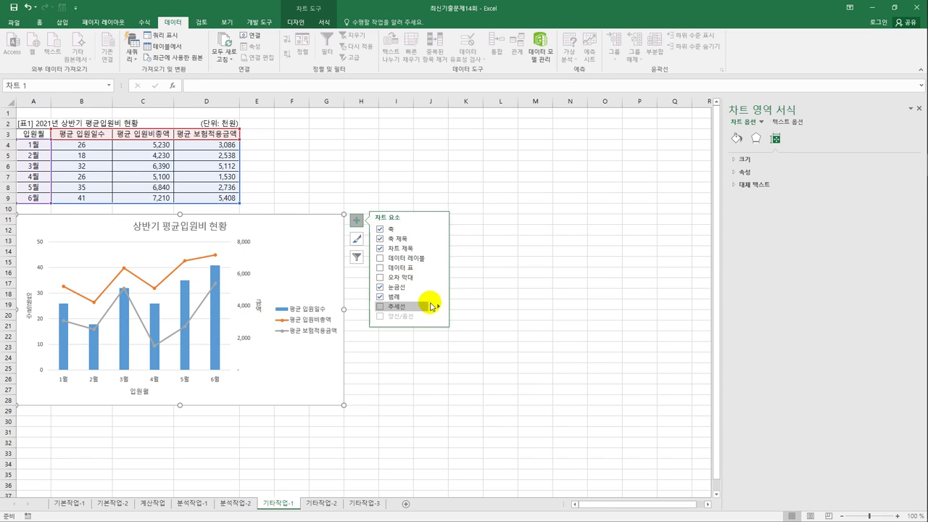
mouse_move(438, 297)
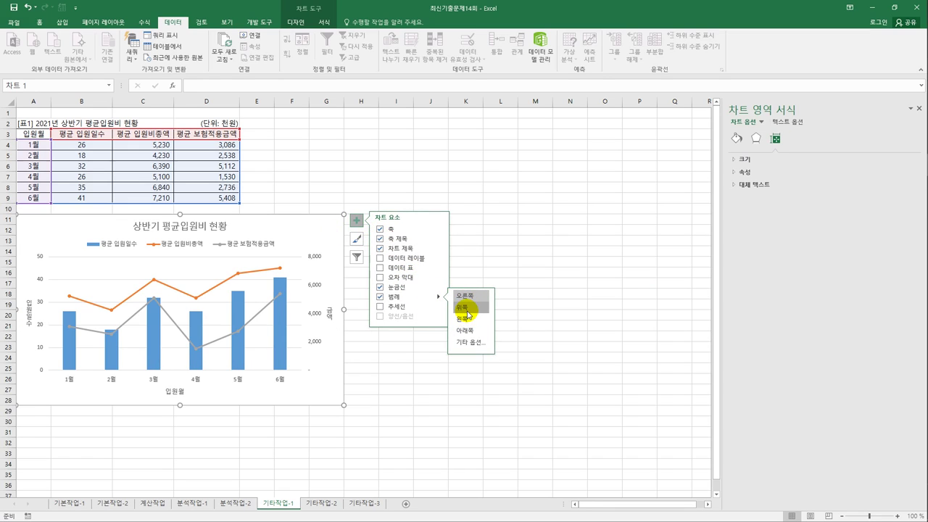
left_click(467, 310)
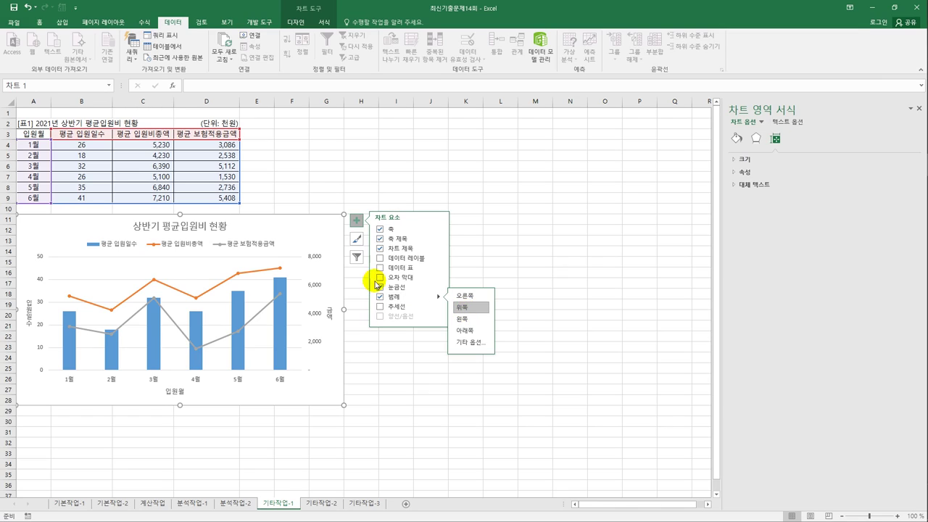
- Give the chart area border rounded corners (둥근 모서리)
left_click(733, 138)
left_click(744, 178)
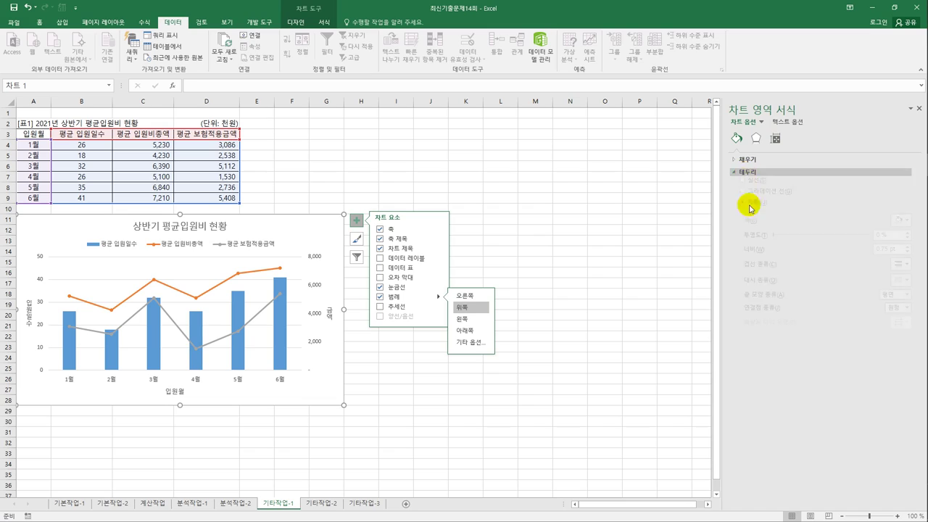
left_click(763, 403)
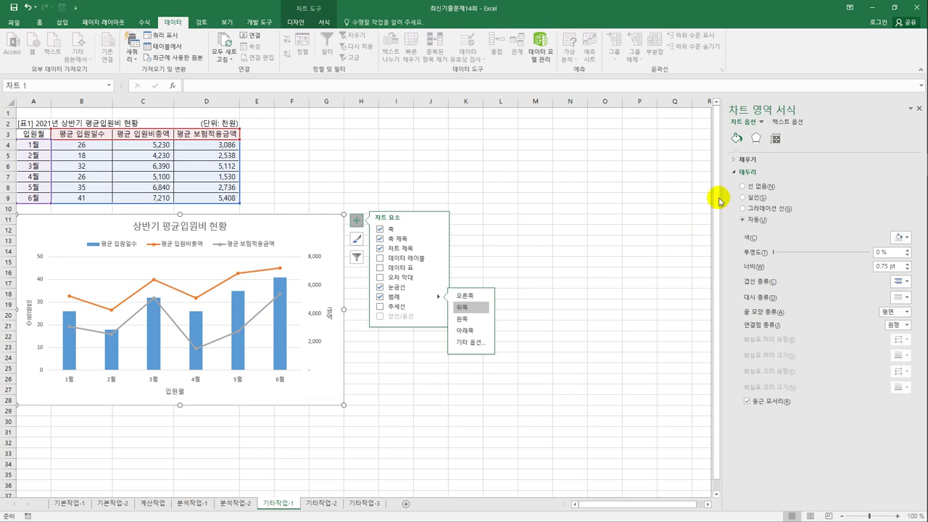
- Apply the first outer (바깥쪽) shadow preset, offset to the lower right, to the chart area
left_click(756, 138)
left_click(754, 160)
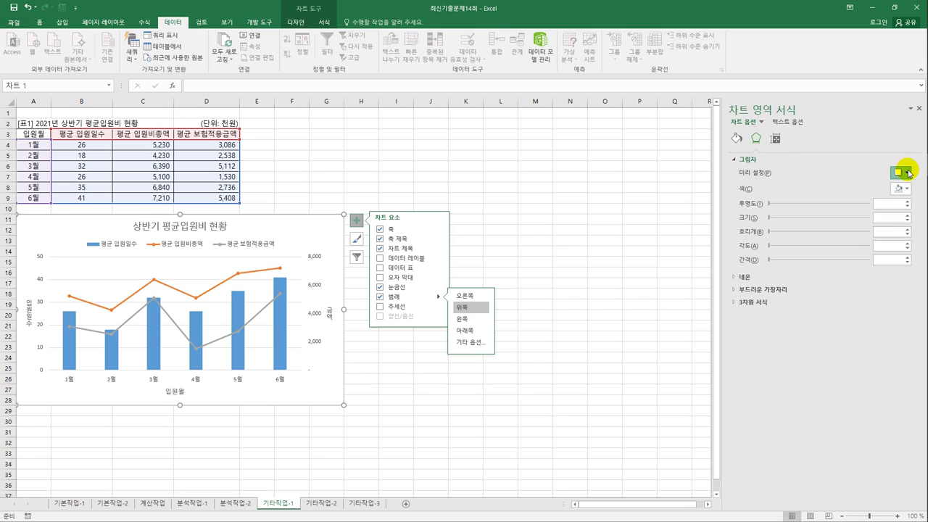
left_click(901, 173)
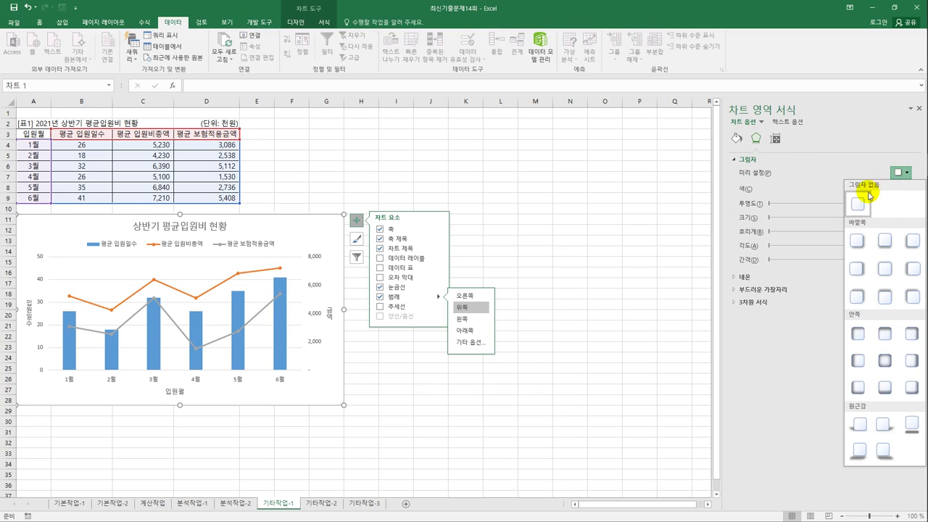
left_click(857, 240)
left_click(570, 320)
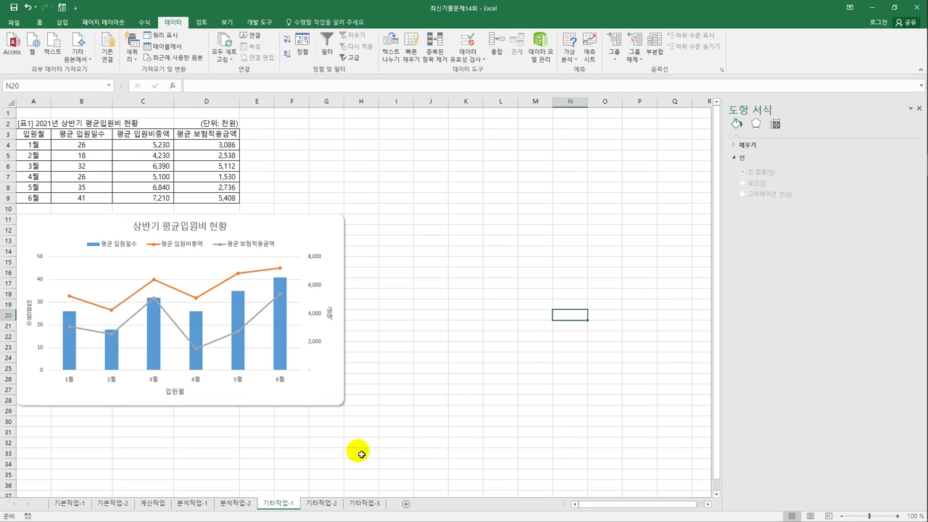
- On the 기타작업-2 sheet, start recording a macro named 숫자서식 in the current workbook
left_click(323, 503)
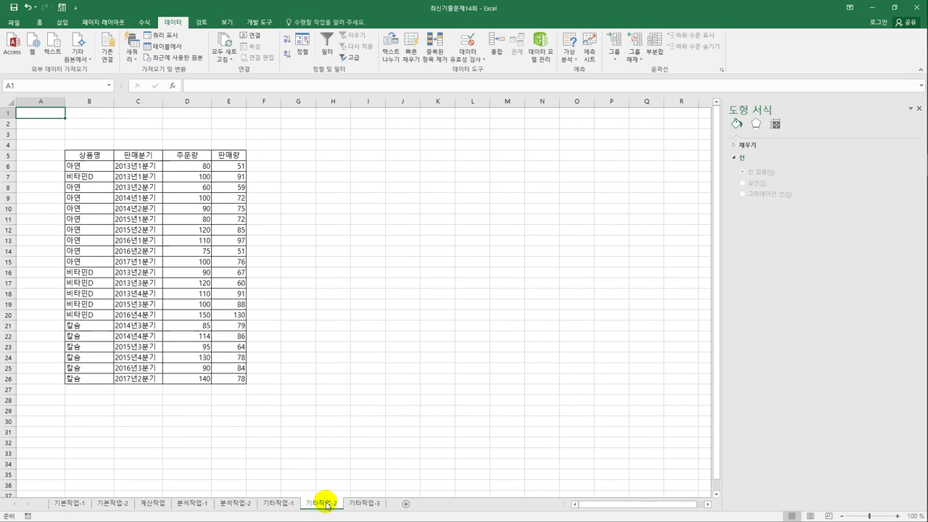
left_click(332, 219)
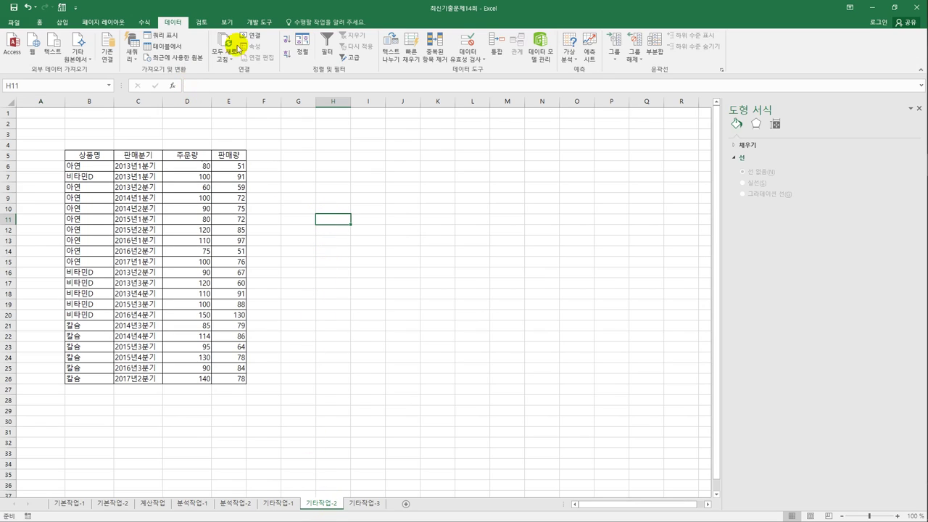
left_click(252, 23)
left_click(58, 39)
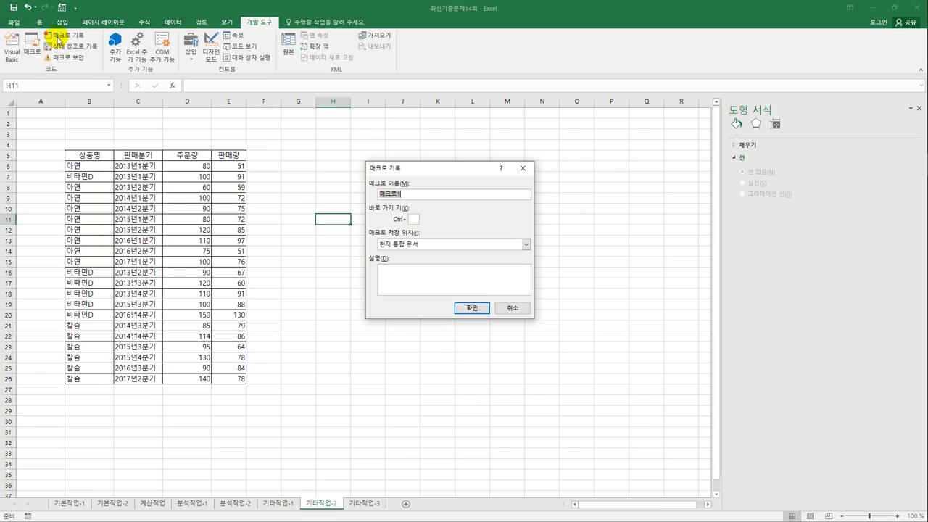
type("숫자서식")
left_click(464, 310)
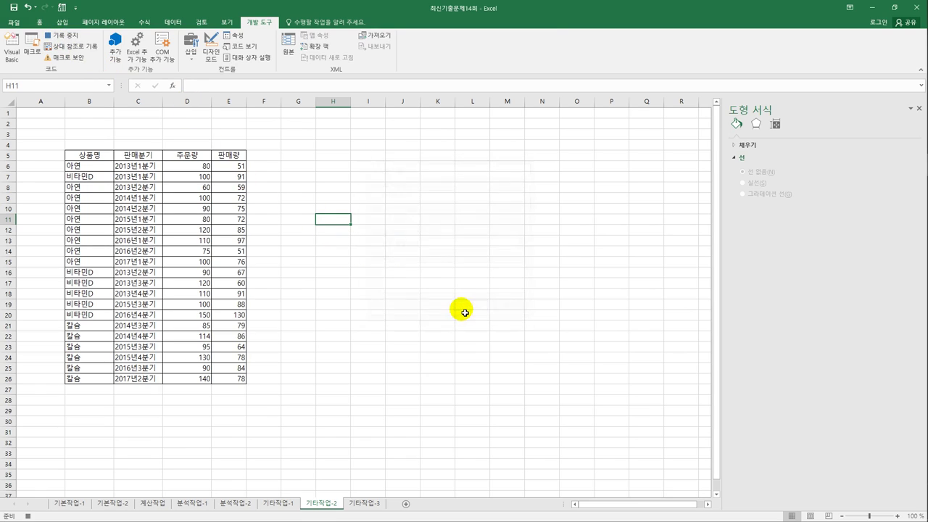
- Begin a custom number format (사용자 지정) for D6:E26 with the section [파랑][>=120]0
left_click_drag(193, 166, 231, 381)
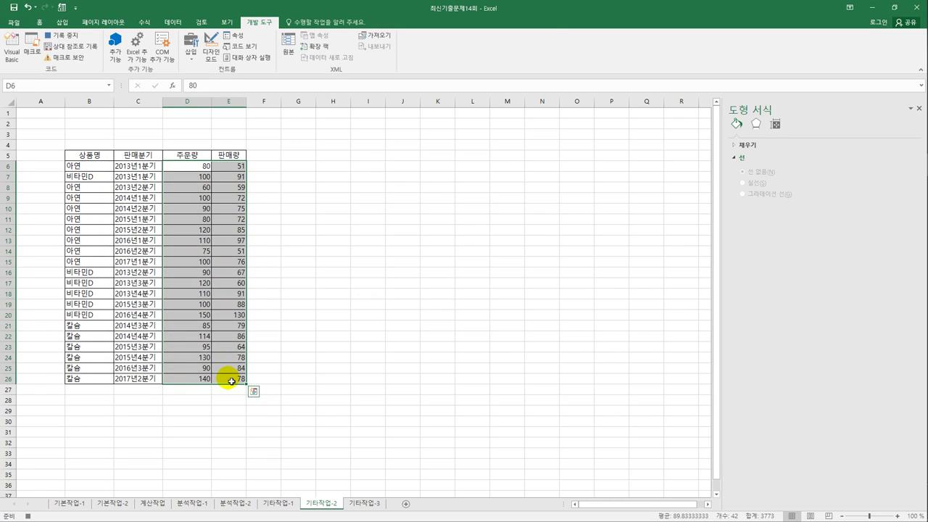
right_click(230, 239)
left_click(255, 399)
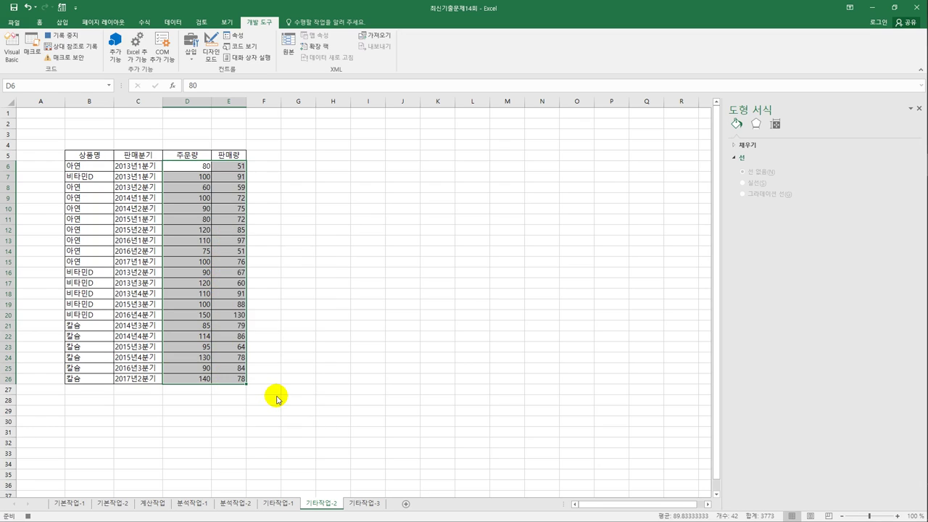
left_click_drag(320, 276, 482, 122)
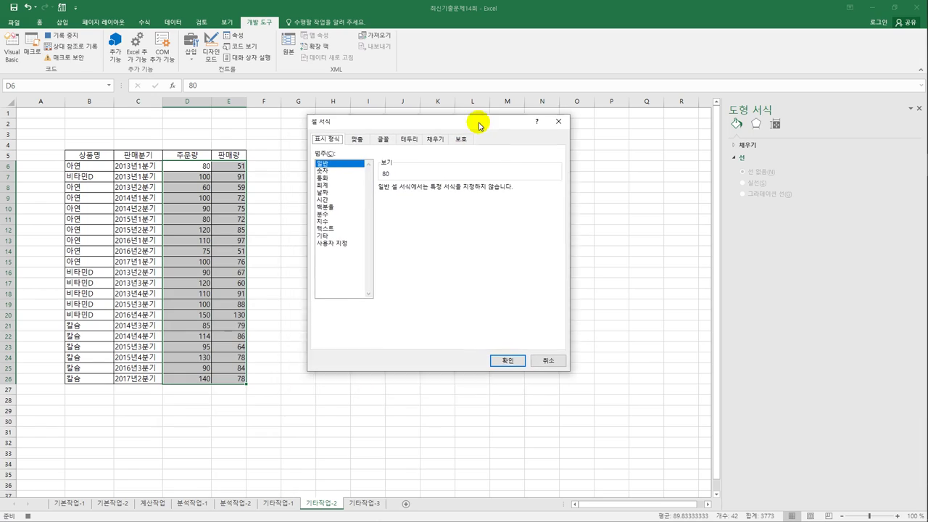
left_click(336, 244)
left_click_drag(403, 197, 368, 196)
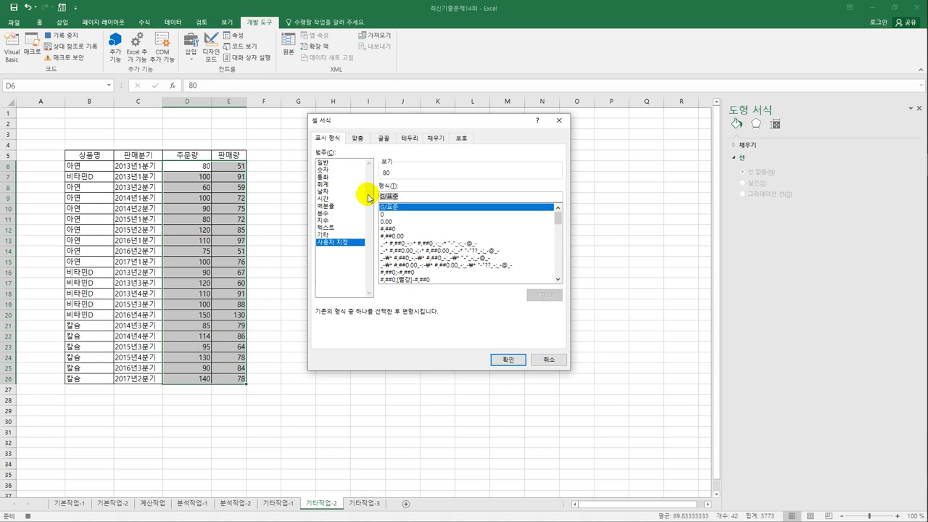
type("[")
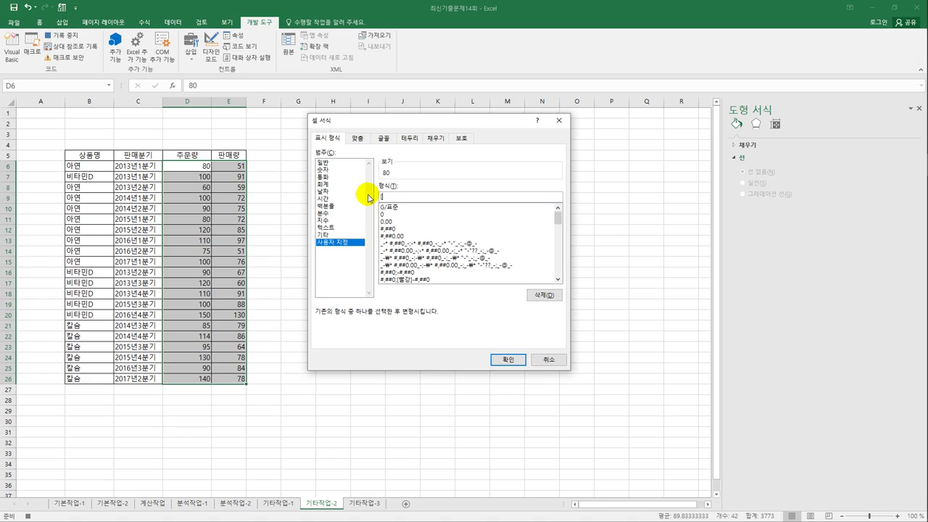
type("파랑][>=120]")
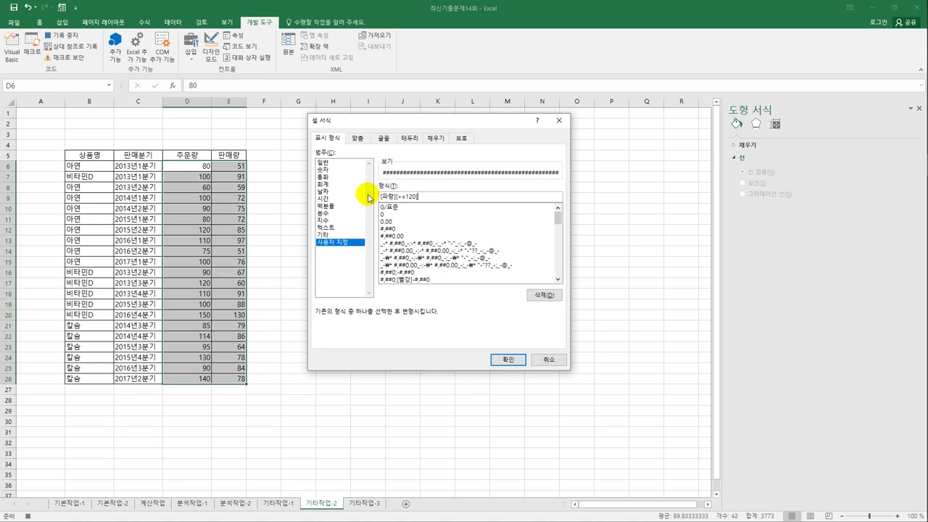
type("0")
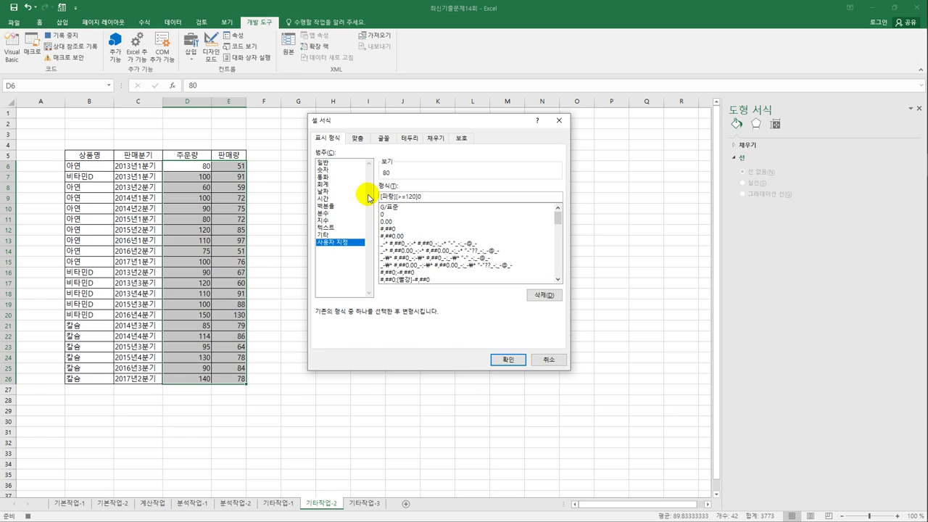
- Complete the custom format with ;[빨강][<60]0;0, apply it to D6:E26, and stop recording the macro
type(";")
type("[")
type("ㅃ")
key("BackSpace")
key("BackSpace")
key("Hangul")
type("ㅃ")
type("강]")
type("[<60]")
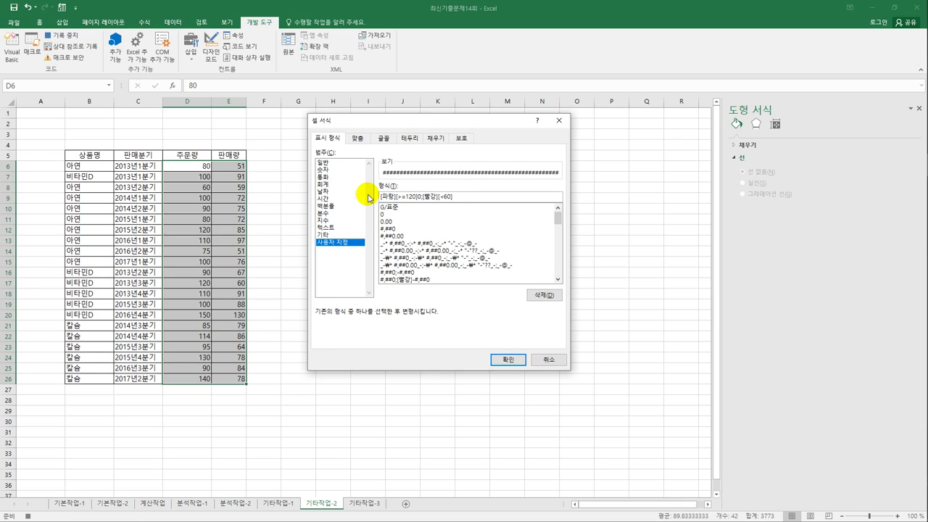
type("0;0")
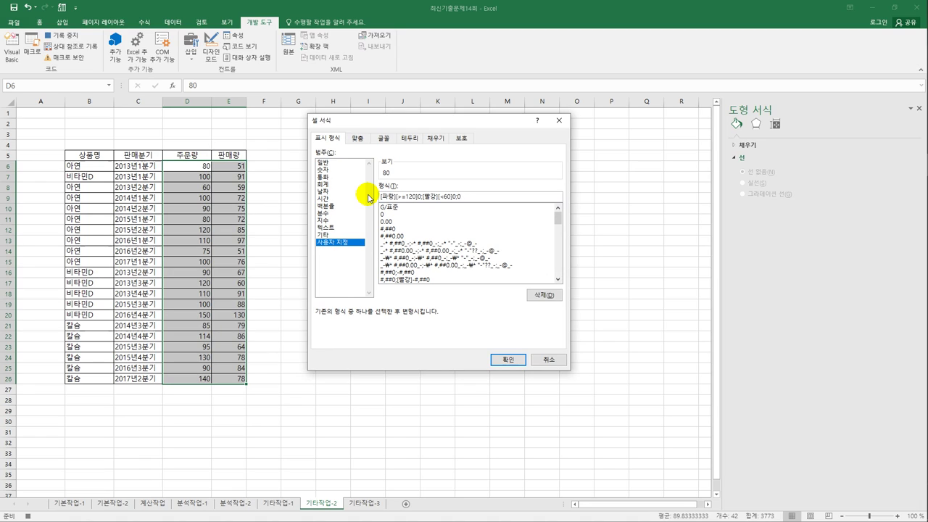
left_click(505, 359)
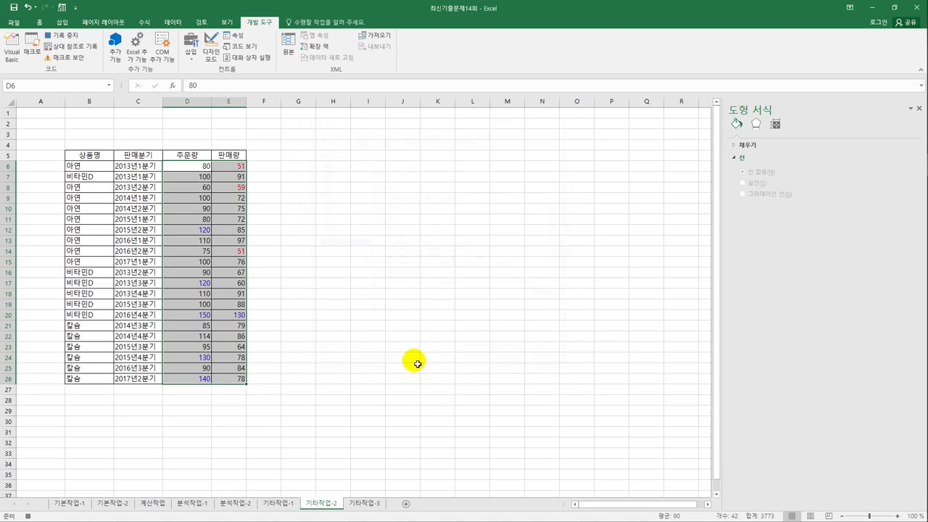
left_click(237, 383)
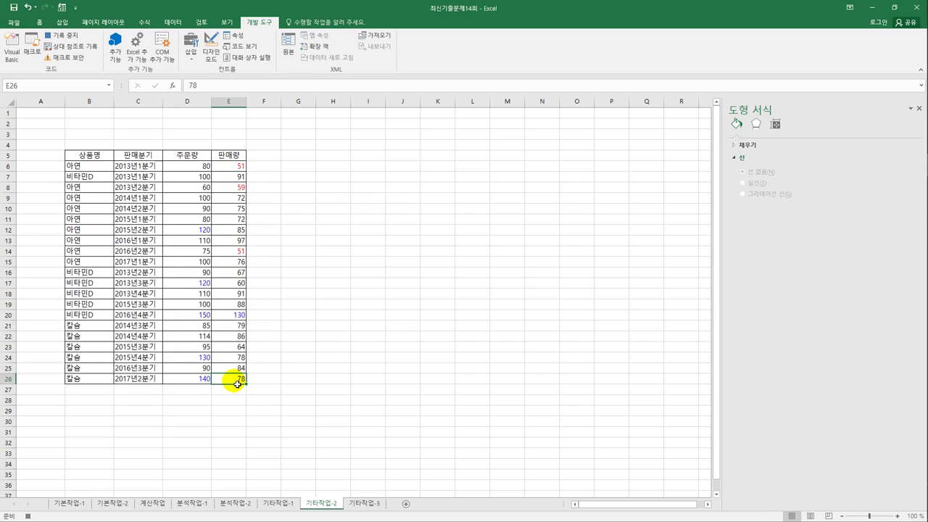
left_click(49, 37)
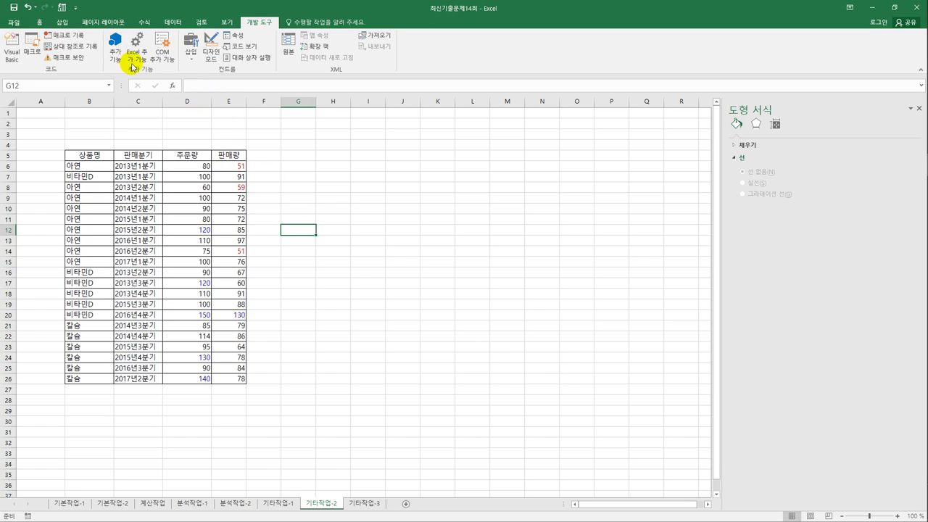
- Draw a form button over B2:C3, assign the 숫자서식 macro to it and label it 숫자서식
left_click(192, 58)
left_click(183, 82)
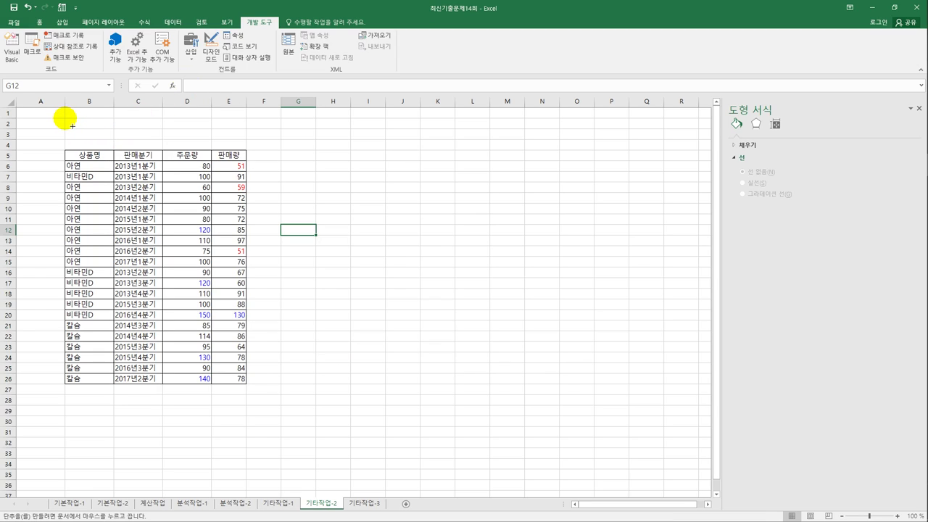
left_click_drag(72, 126, 163, 142)
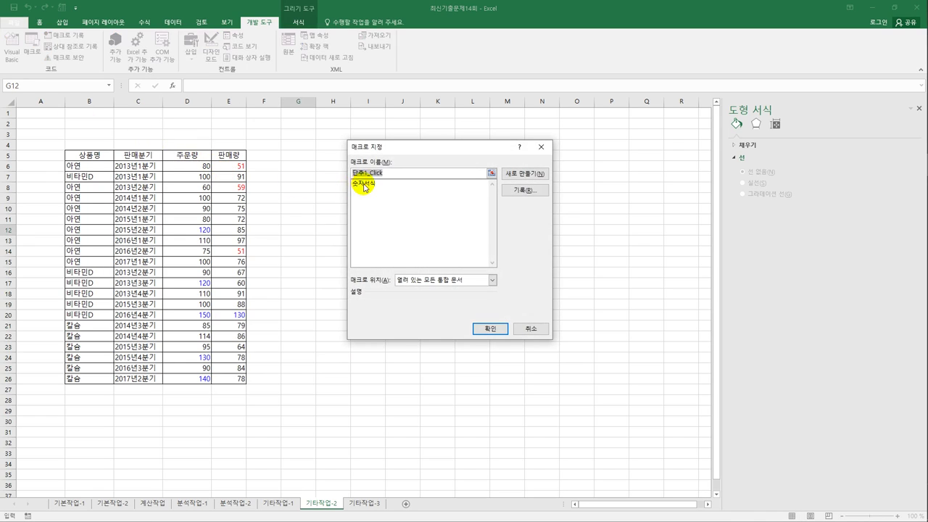
left_click(358, 184)
left_click(488, 327)
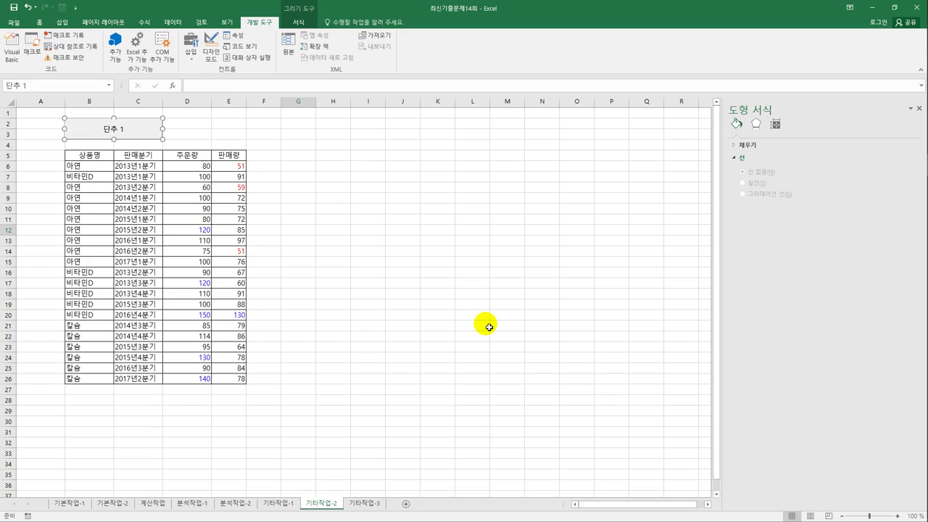
type("숫자서식")
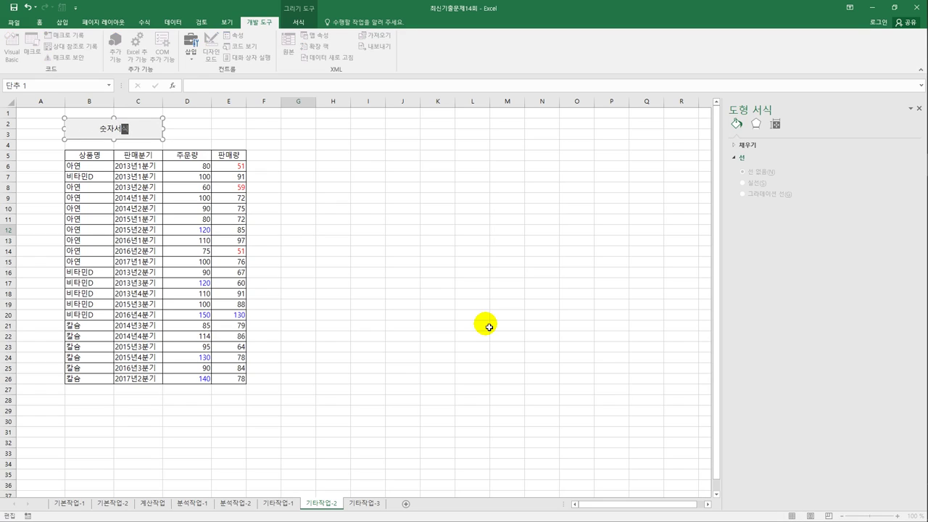
left_click(368, 230)
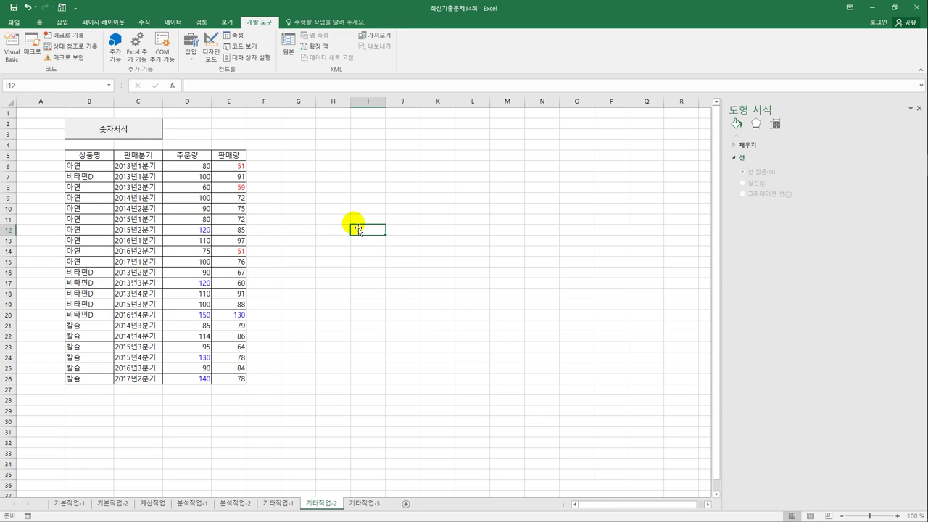
- Start recording a new macro named 일반 in the current workbook
left_click(65, 35)
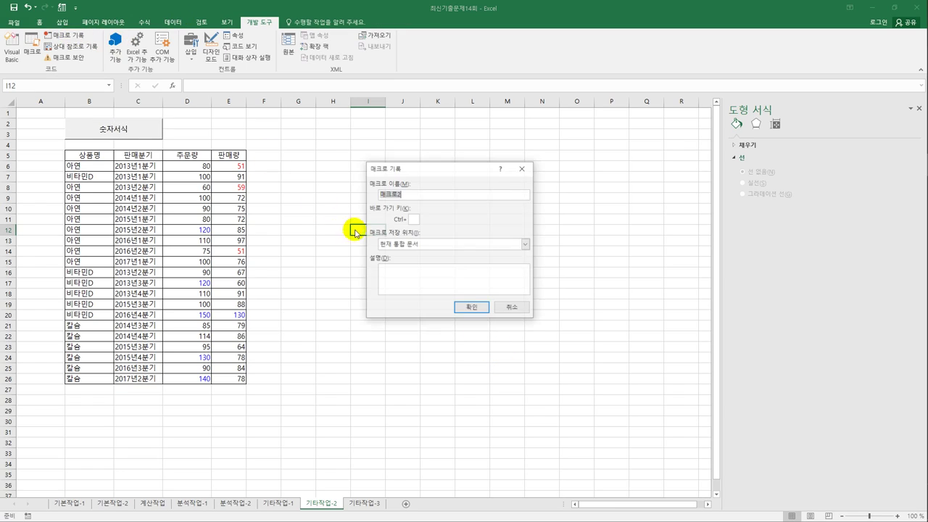
type("일반")
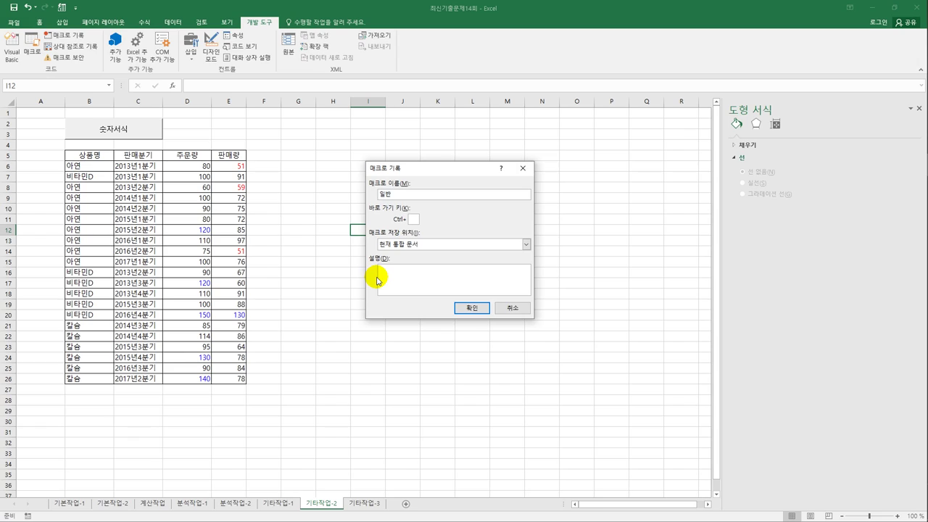
left_click(472, 310)
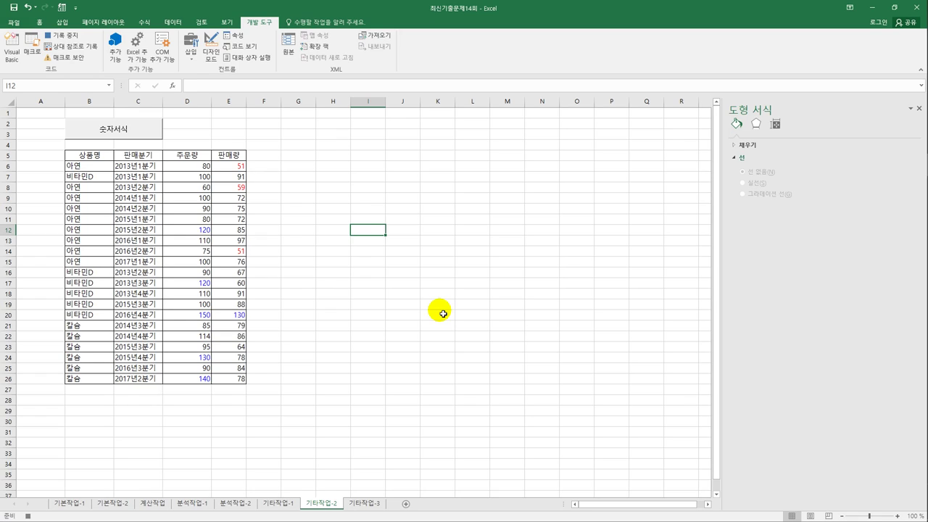
- Apply the 일반 number format to D6:E26 and stop recording the macro
left_click_drag(194, 164, 232, 382)
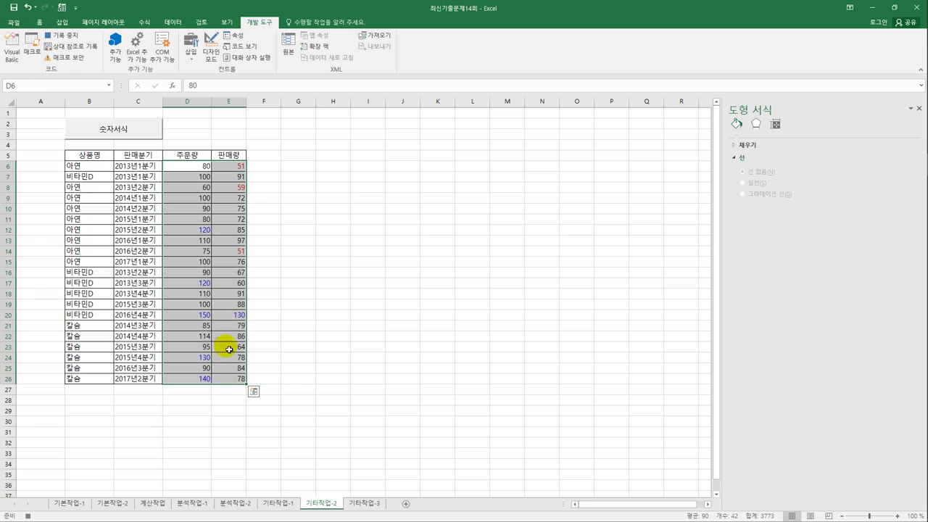
right_click(235, 231)
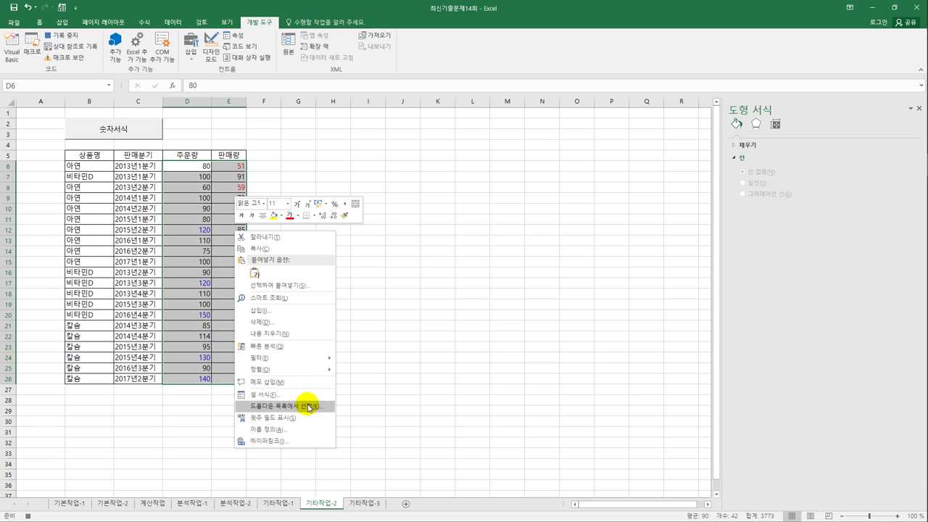
left_click(307, 394)
left_click_drag(307, 214, 423, 168)
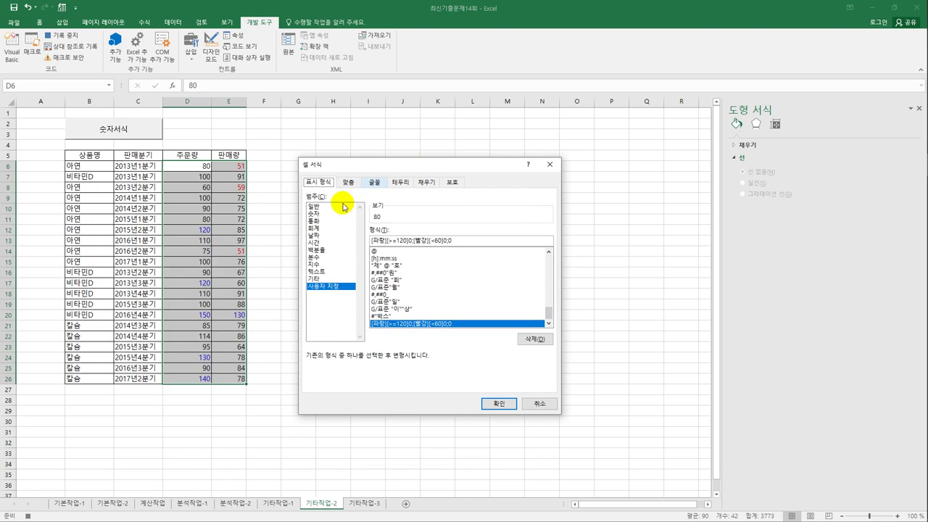
left_click(328, 207)
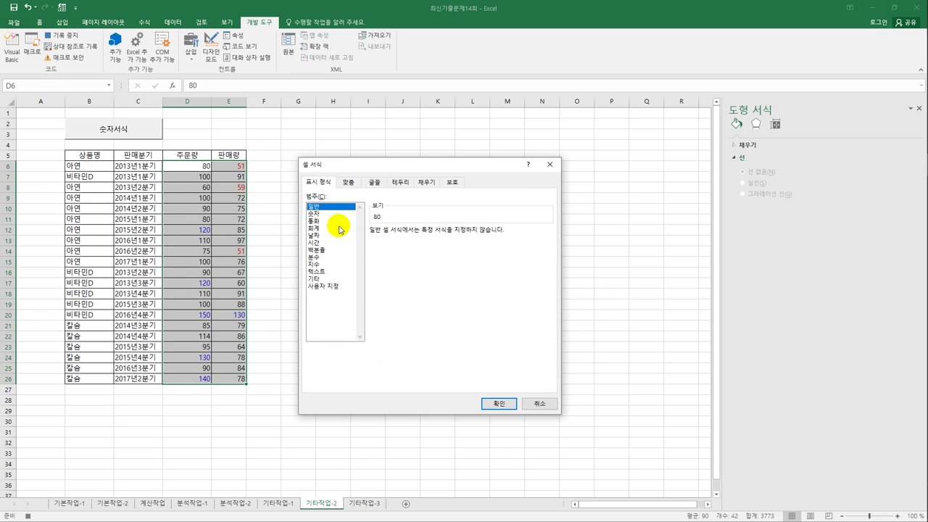
left_click(493, 404)
left_click(244, 381)
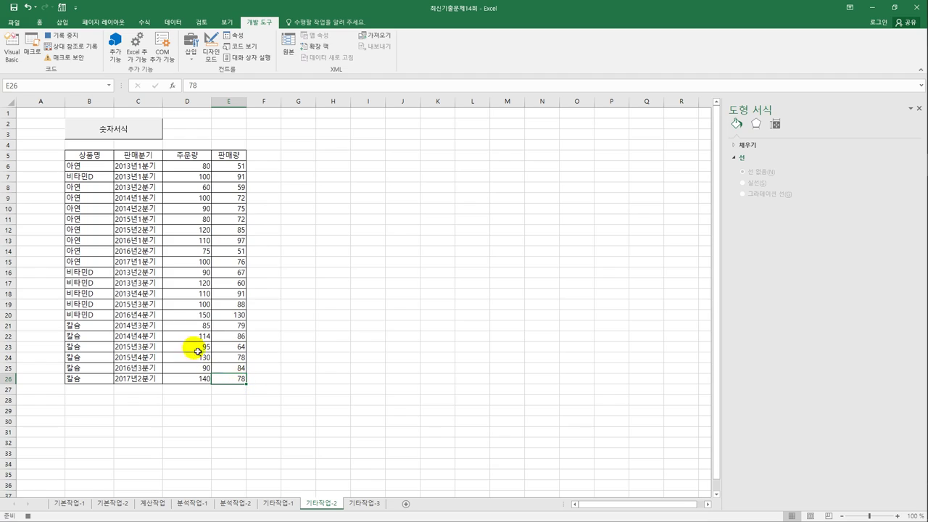
left_click(58, 34)
left_click(342, 229)
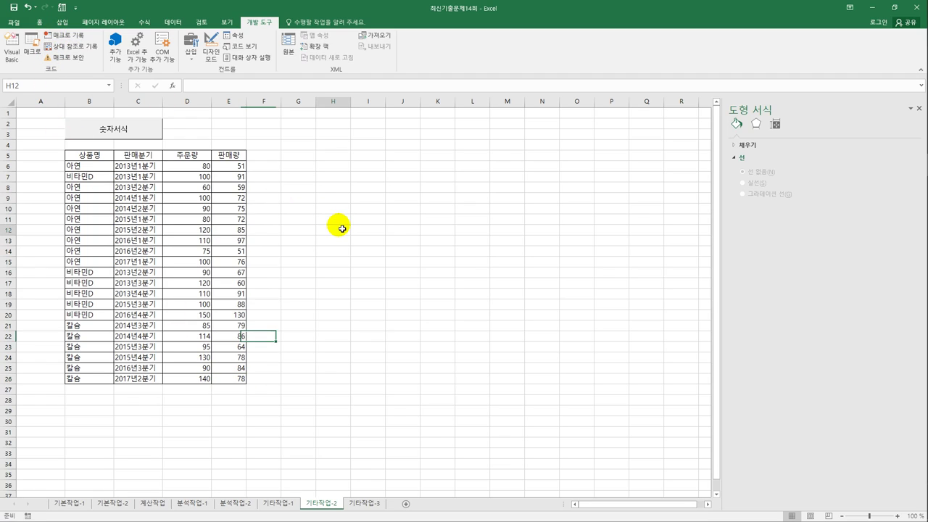
- Draw a form button over D2:E3, assign the 일반 macro to it and label it 일반
left_click(191, 45)
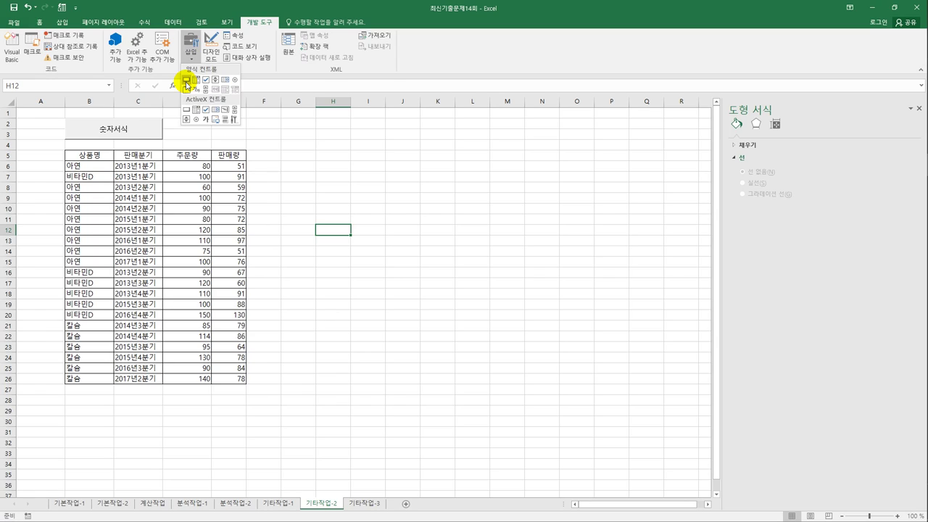
left_click(187, 79)
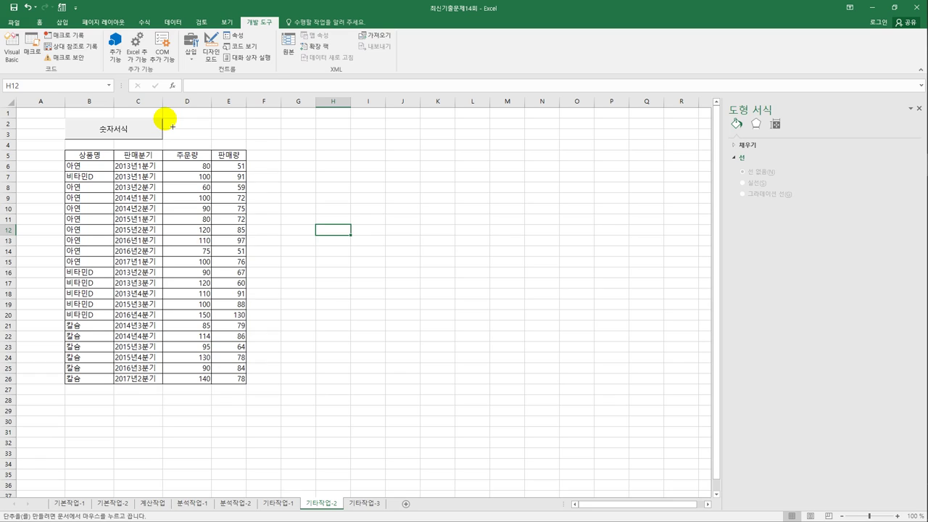
left_click_drag(162, 117, 240, 142)
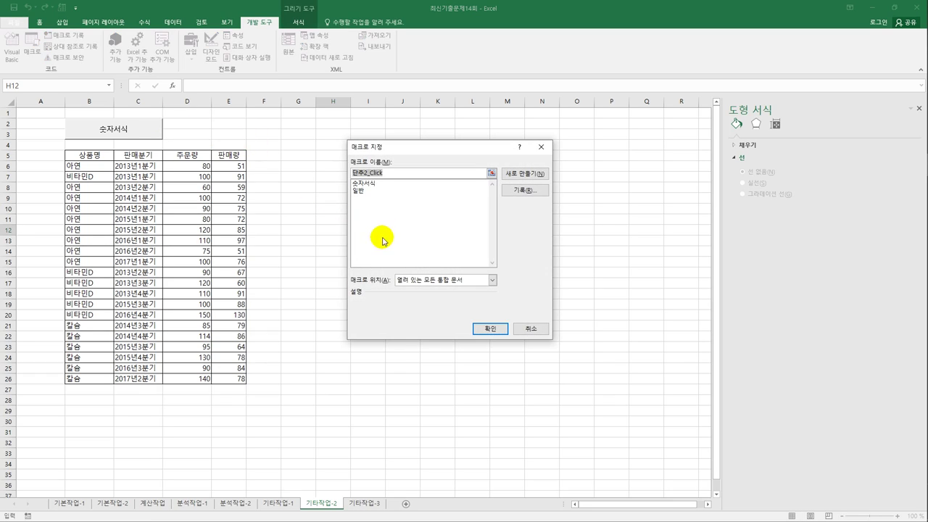
left_click(370, 191)
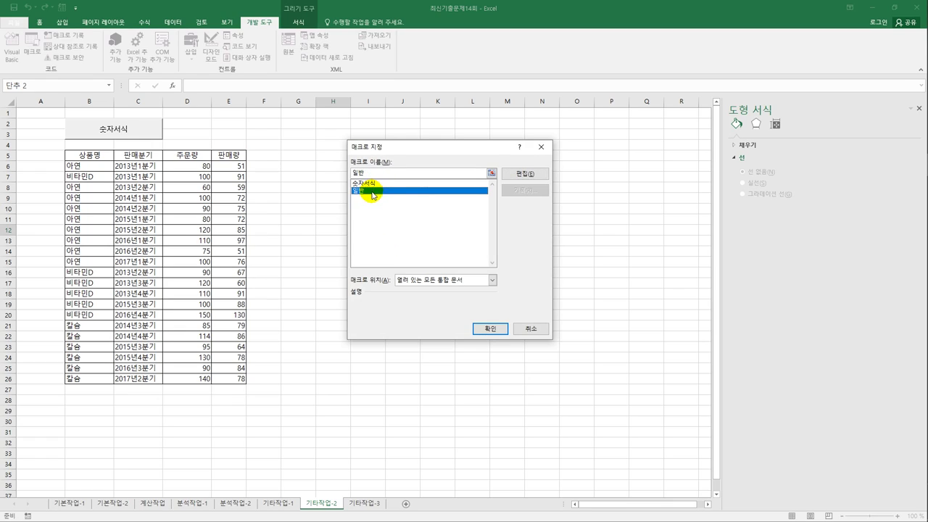
left_click(486, 330)
type("일반")
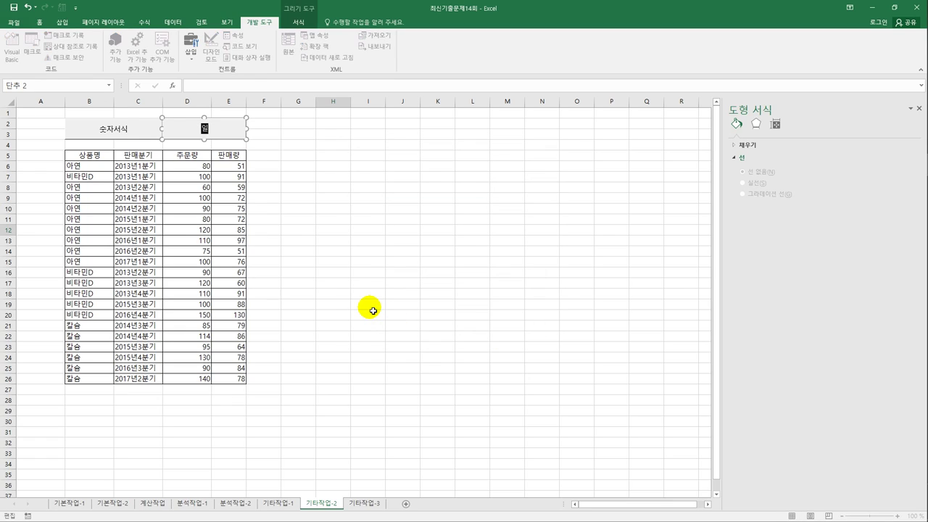
left_click(372, 310)
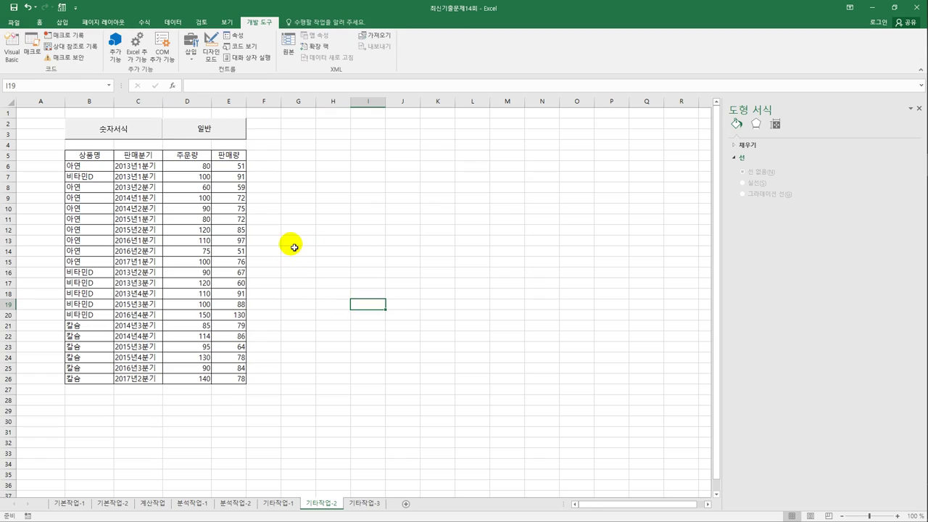
- Fine-tune the 일반 button's upper-left corner to fit cell D2, and deselect the button
right_click(221, 136)
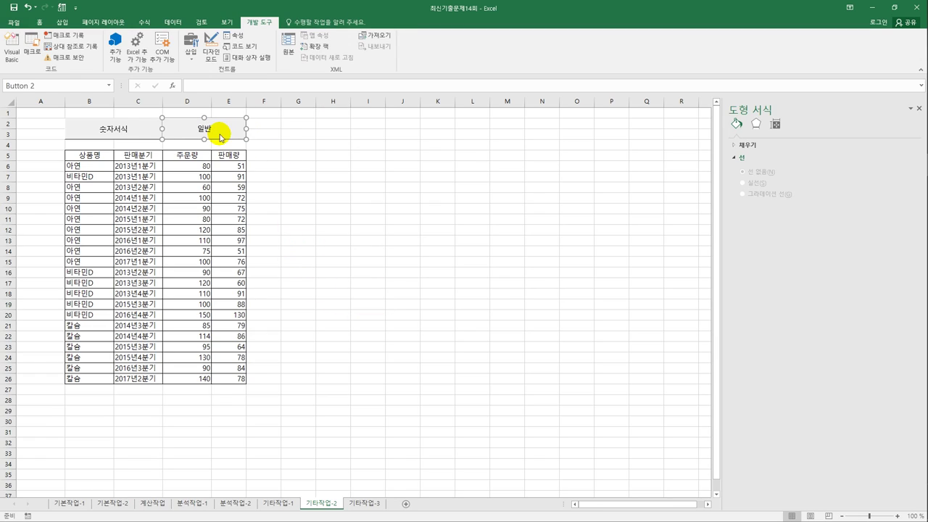
left_click(163, 119)
left_click_drag(163, 119, 162, 119)
left_click(290, 178)
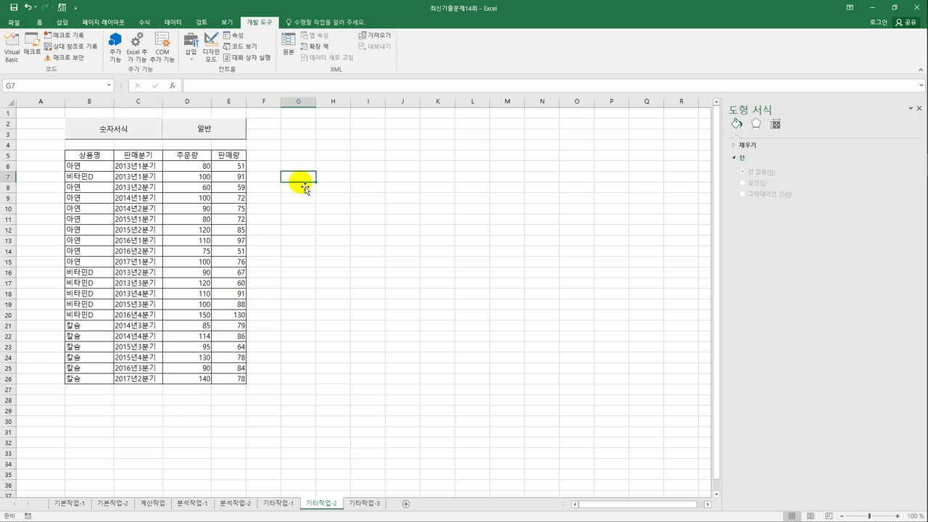
- On the 기타작업-3 sheet, turn on design mode and open the 환자등록 button's click procedure
left_click(360, 502)
left_click(327, 346)
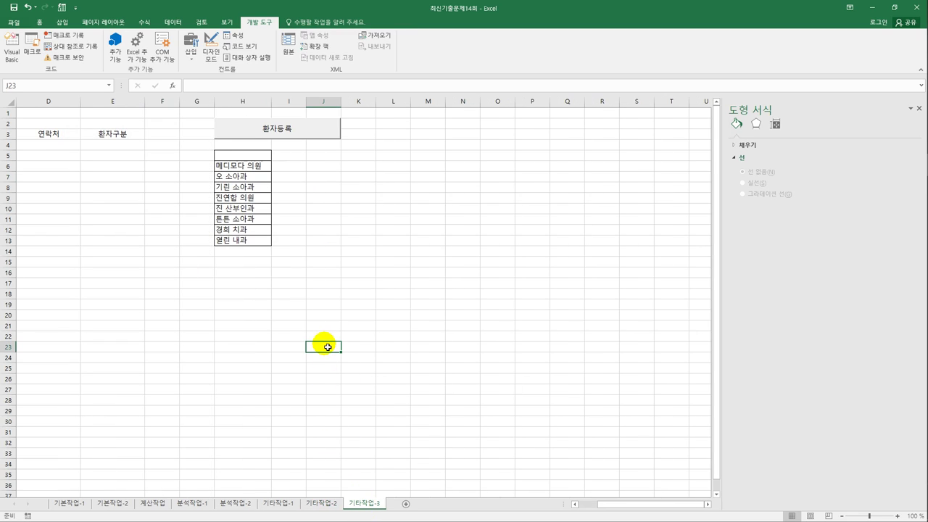
left_click(210, 49)
left_click(269, 133)
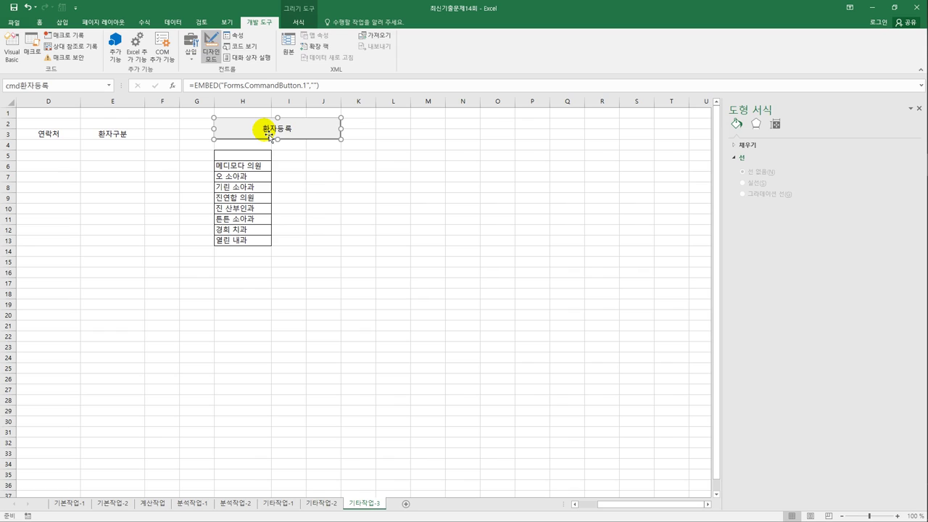
double_click(269, 133)
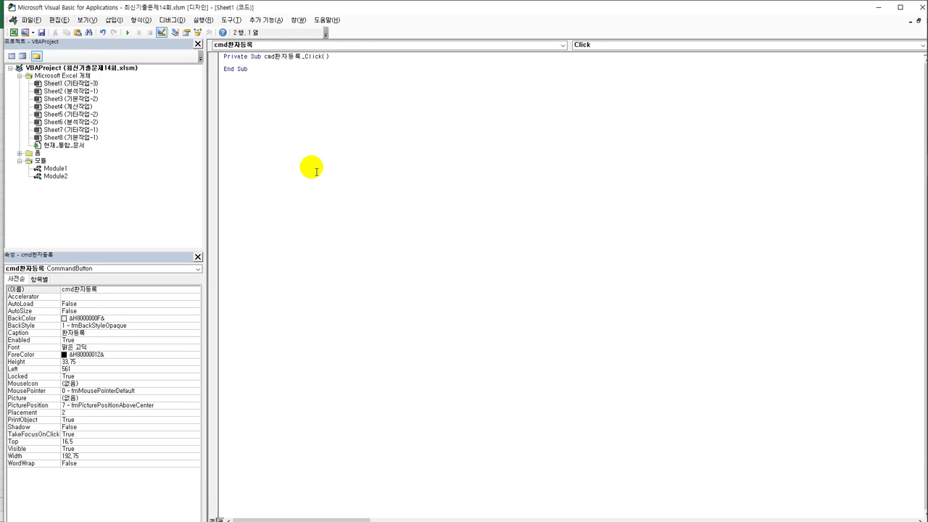
- Write 환자등록.Show in the cmd환자등록_Click procedure
type("환자등록")
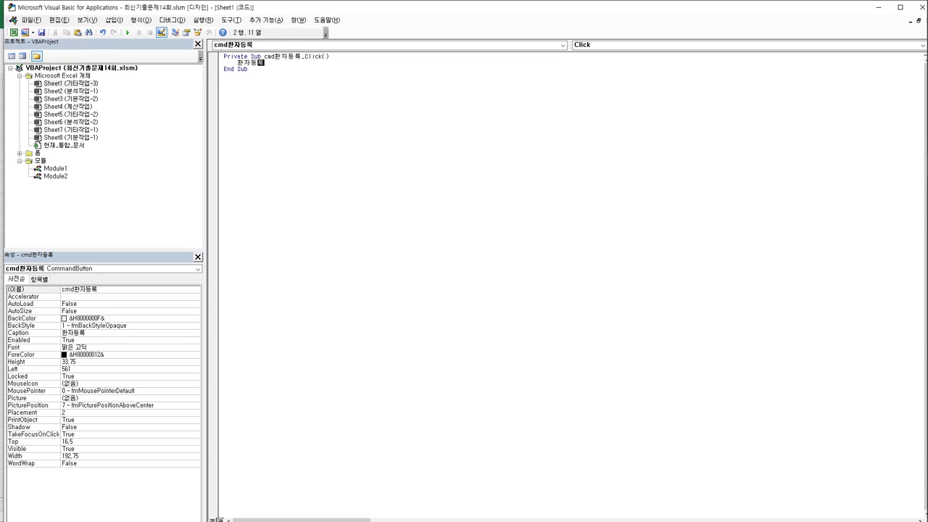
type(".sh")
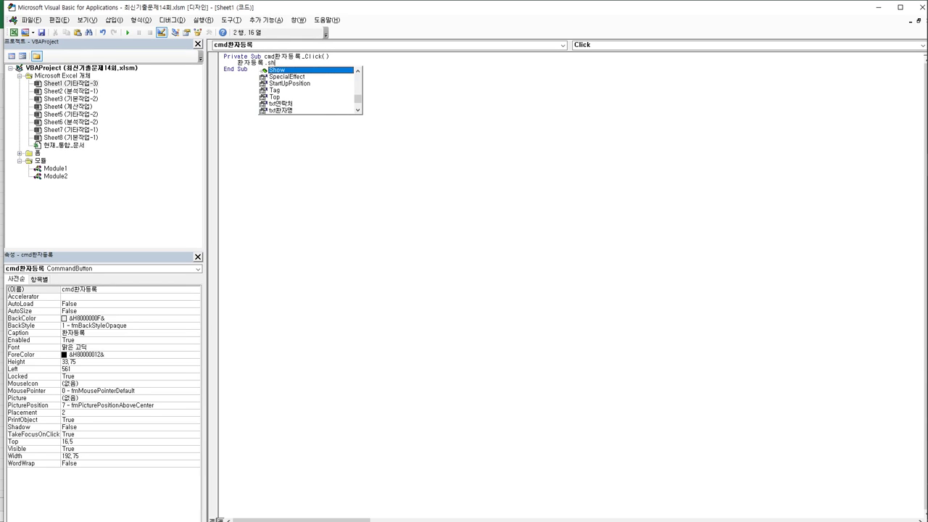
key("Tab")
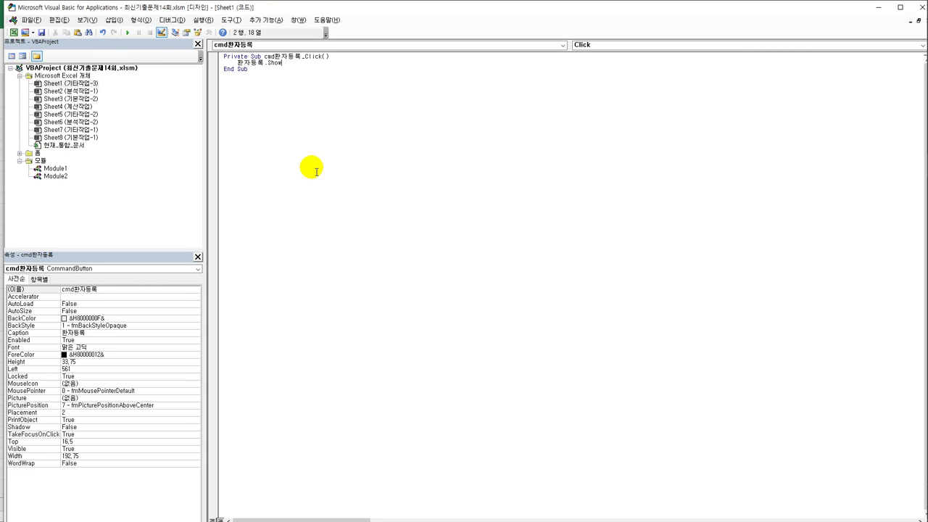
- Open the code of the 환자등록 user form and move the code editor aside so the worksheet list is visible
left_click(37, 154)
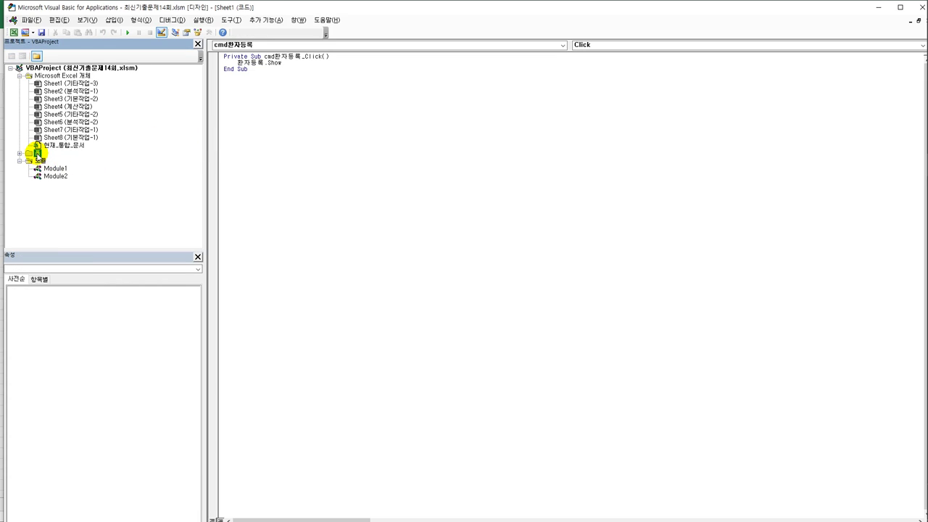
double_click(37, 154)
left_click(38, 160)
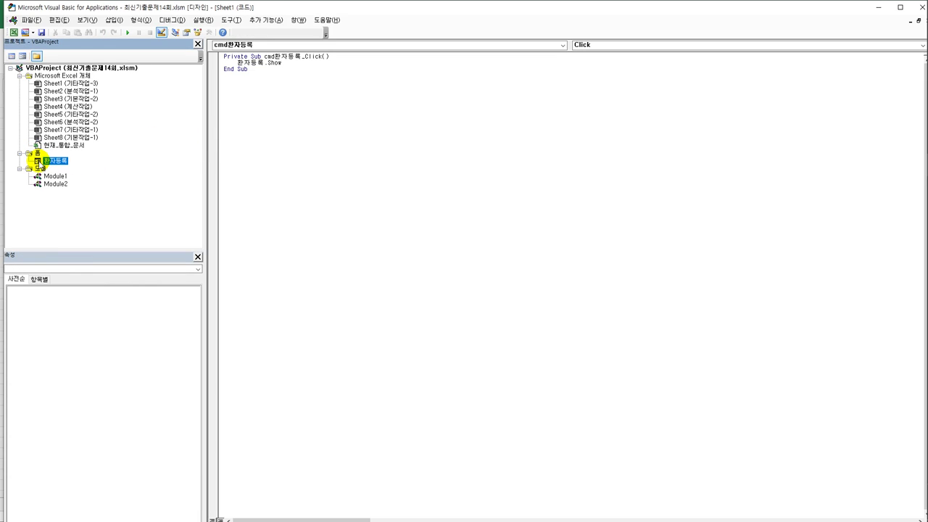
double_click(62, 163)
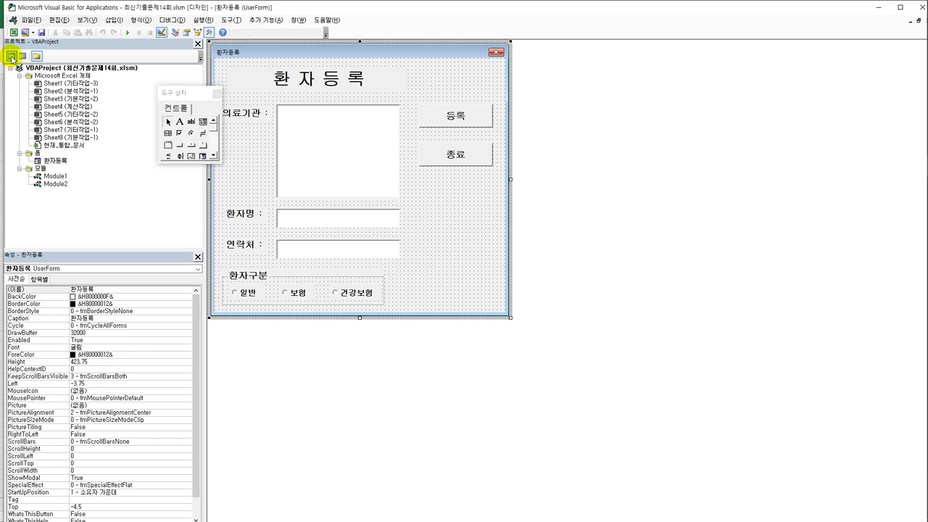
left_click(12, 57)
left_click_drag(16, 6, 395, 62)
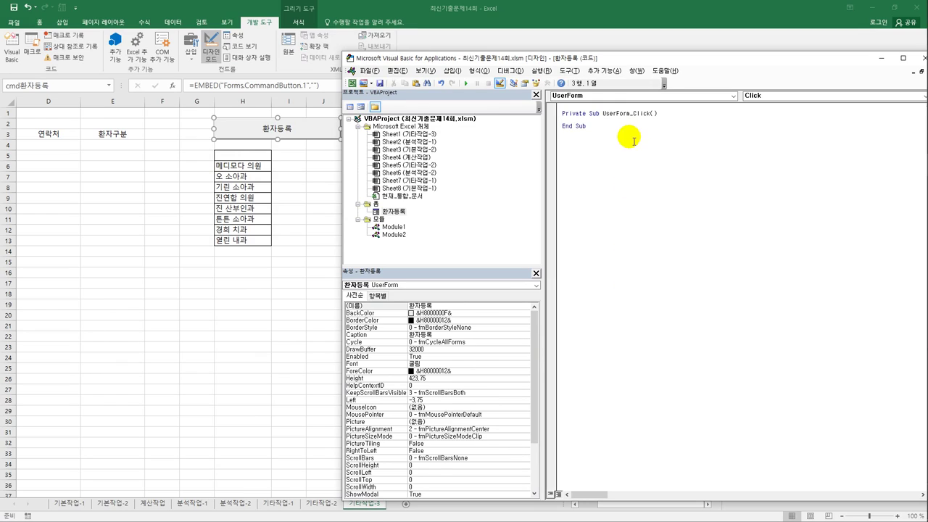
- Create the UserForm_Initialize event procedure and fit the editor window beside the worksheet's H column list
left_click(754, 95)
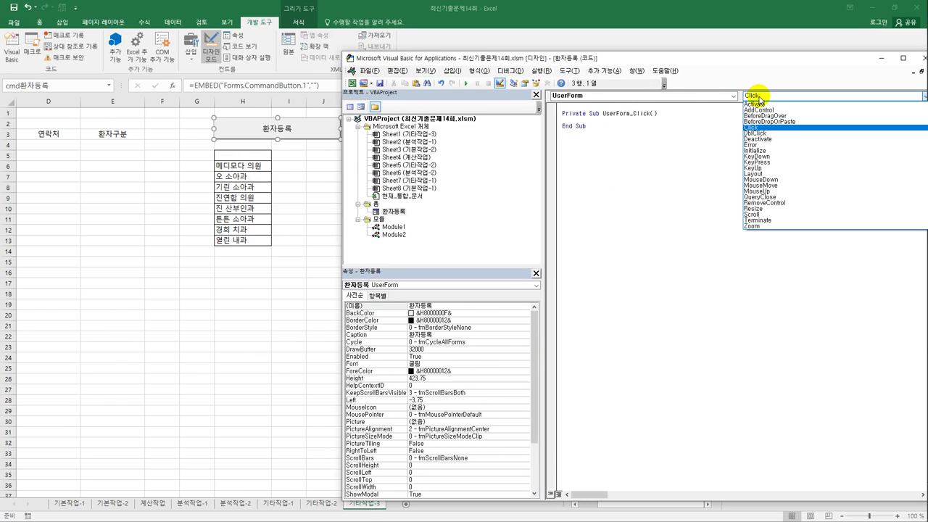
left_click(755, 150)
left_click_drag(607, 65, 577, 60)
left_click_drag(316, 49, 403, 60)
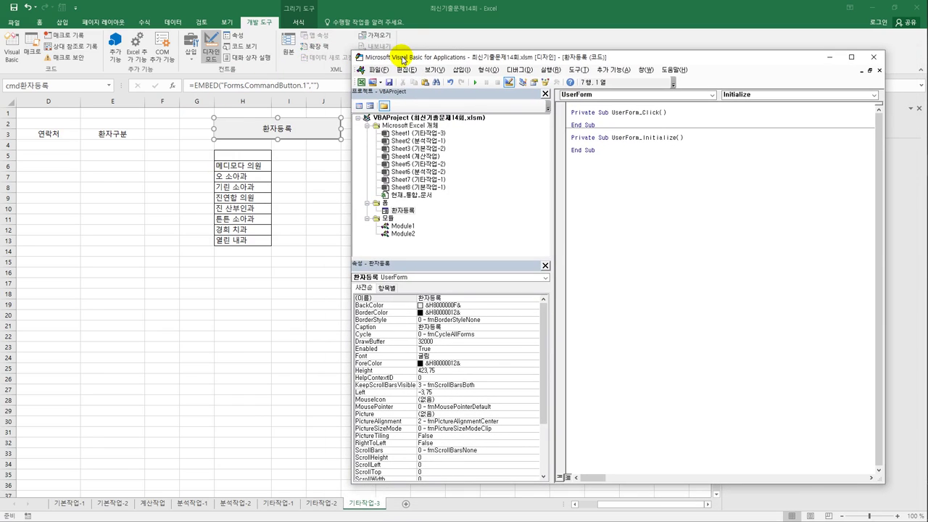
- In UserForm_Initialize, set the list box source with lst의료기관.RowSource = "H6:H13"
left_click(613, 224)
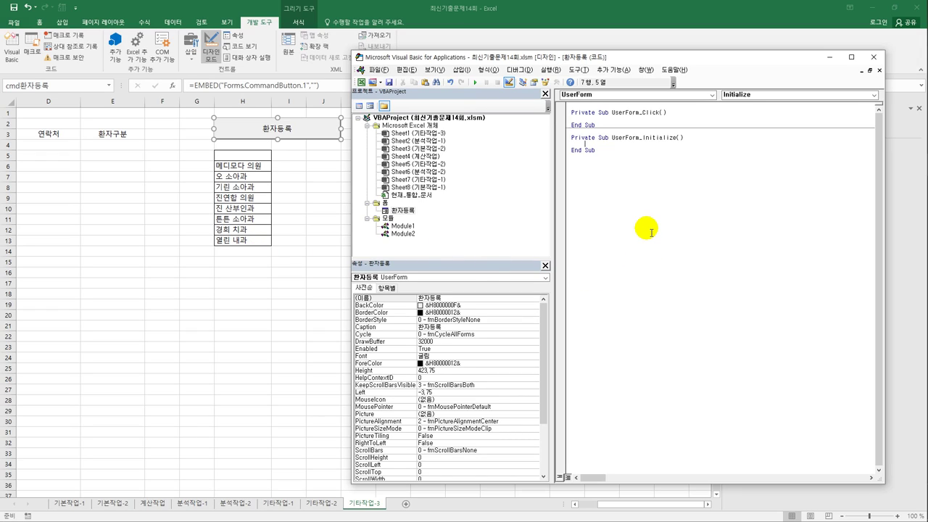
type("lst")
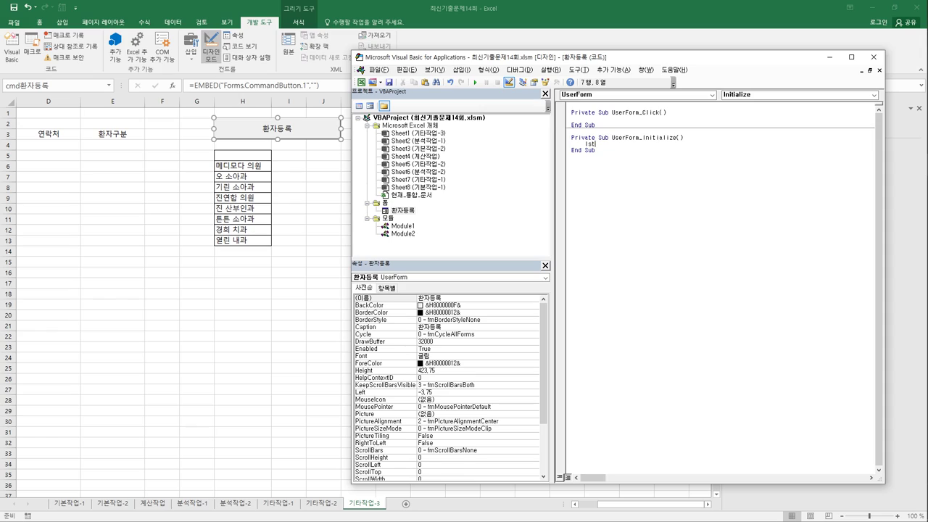
key("BackSpace")
key("BackSpace")
type("의료기간.")
key("BackSpace")
key("BackSpace")
type("관.")
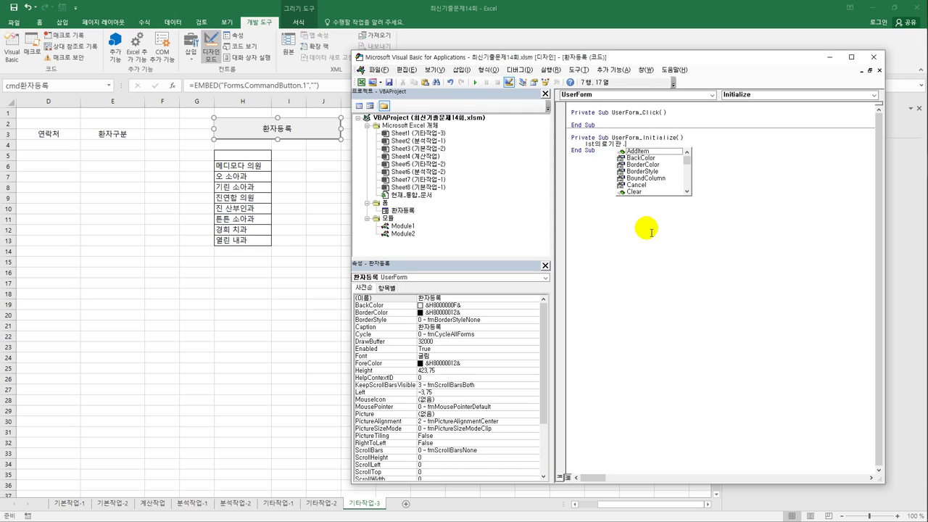
key("BackSpace")
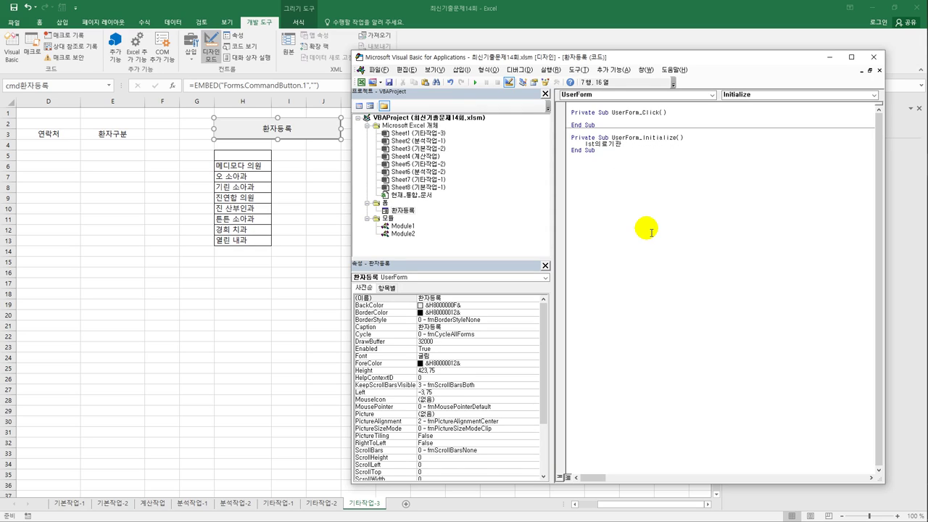
type("row")
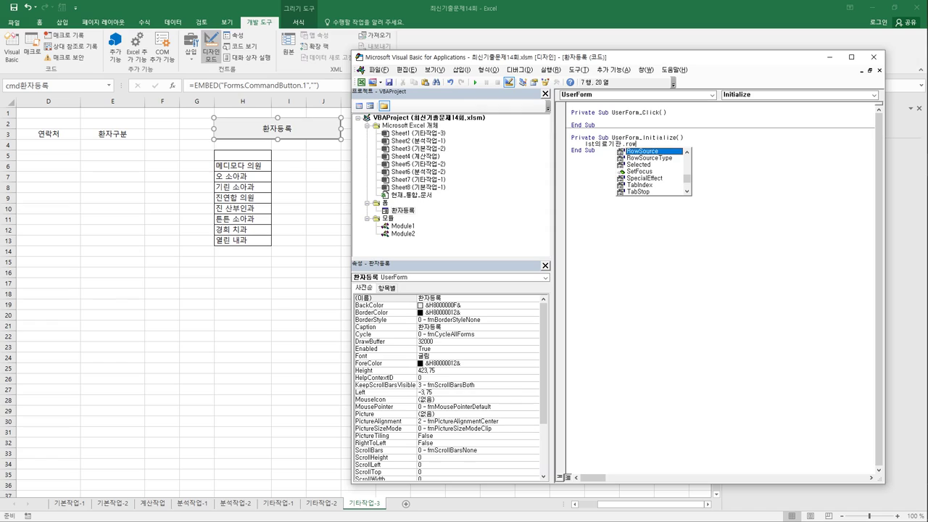
type("Source =\"")
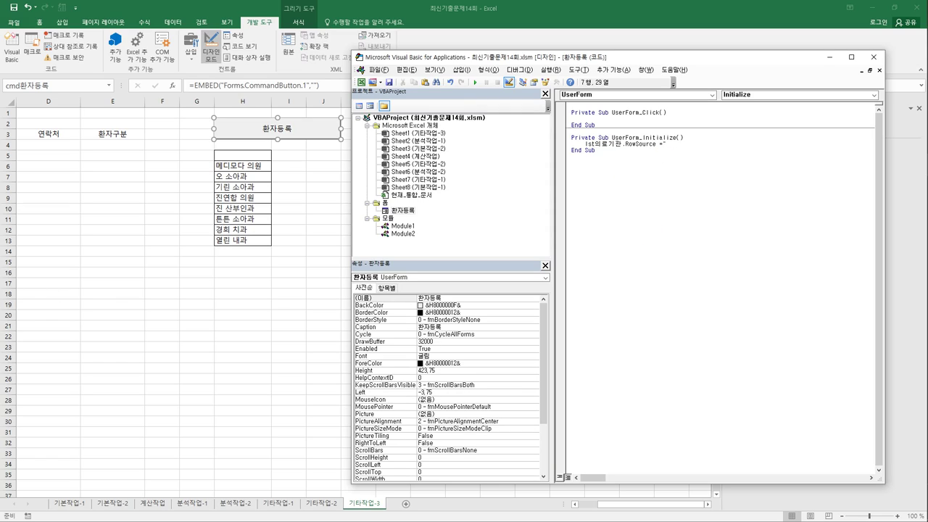
type("ㅗ")
type("H6:")
type("H1")
type("3\"")
- Add the line opt건강 = True to UserForm_Initialize
key("Return")
type("opt건강 = true")
left_click(595, 157)
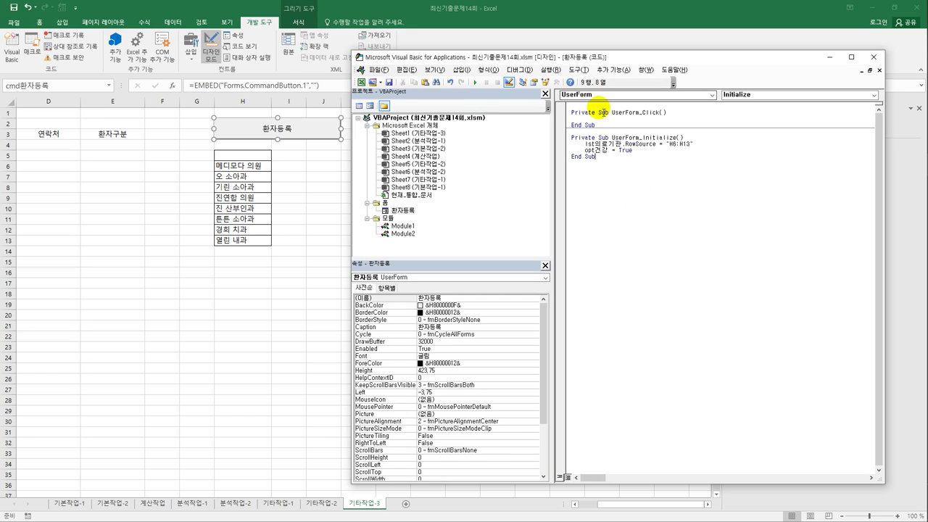
- Create the cmd종료_Click procedure with the lines [H5] = "의료기관" and Unload Me
left_click(597, 97)
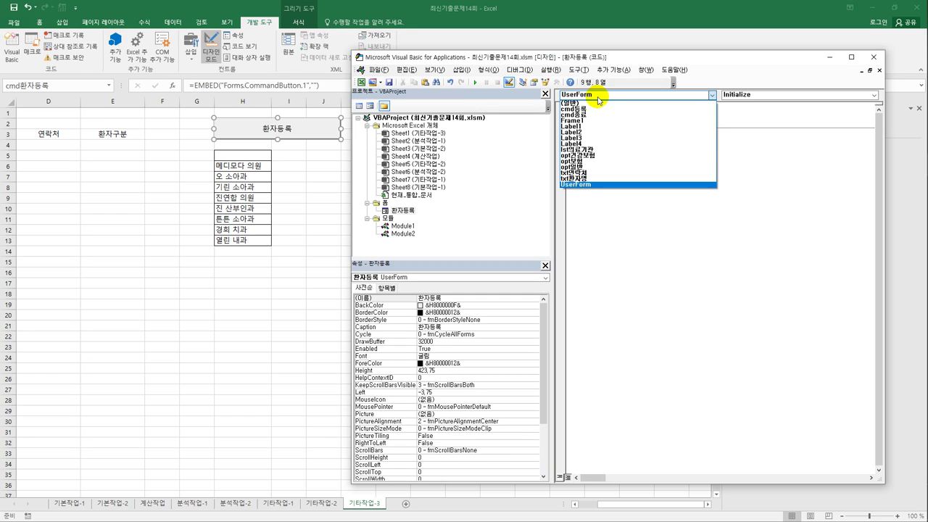
left_click(595, 116)
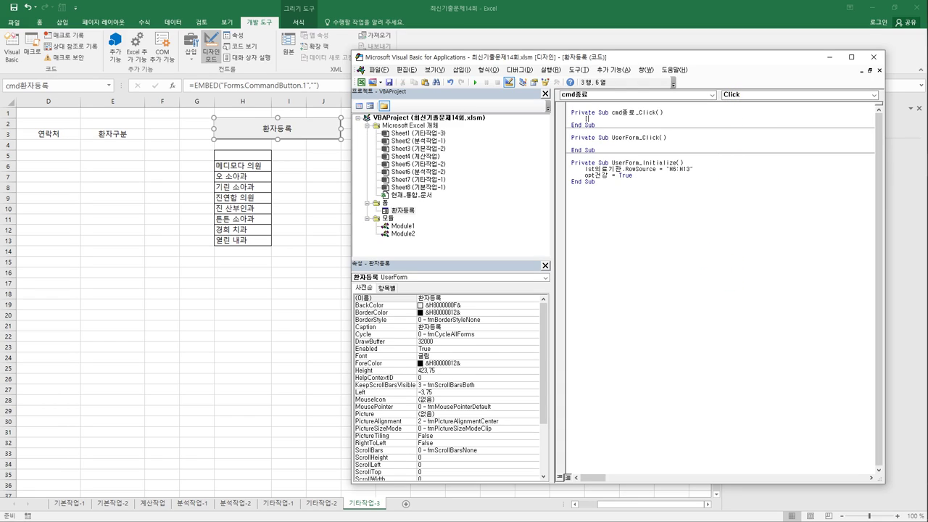
type("[H5] =")
type("\"ㄷ")
type("의료기관\"")
key("Return")
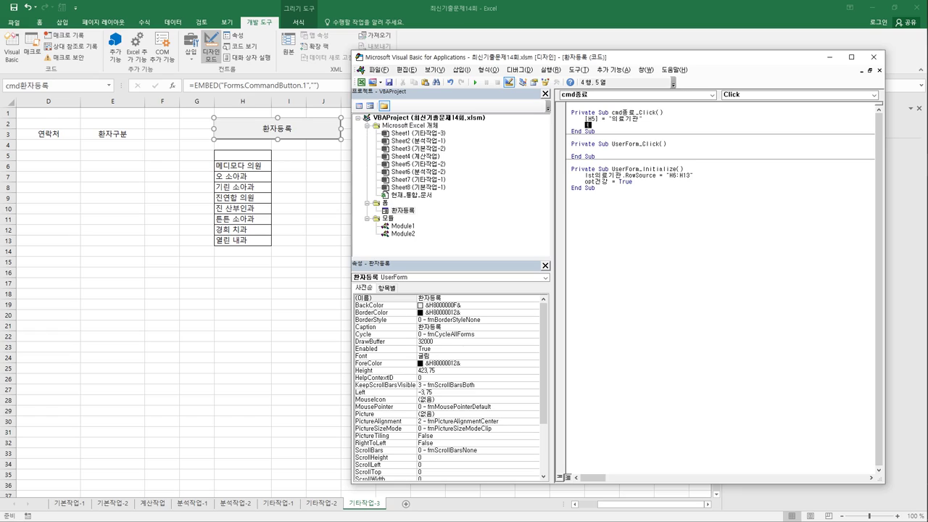
type("unload me")
key("Down")
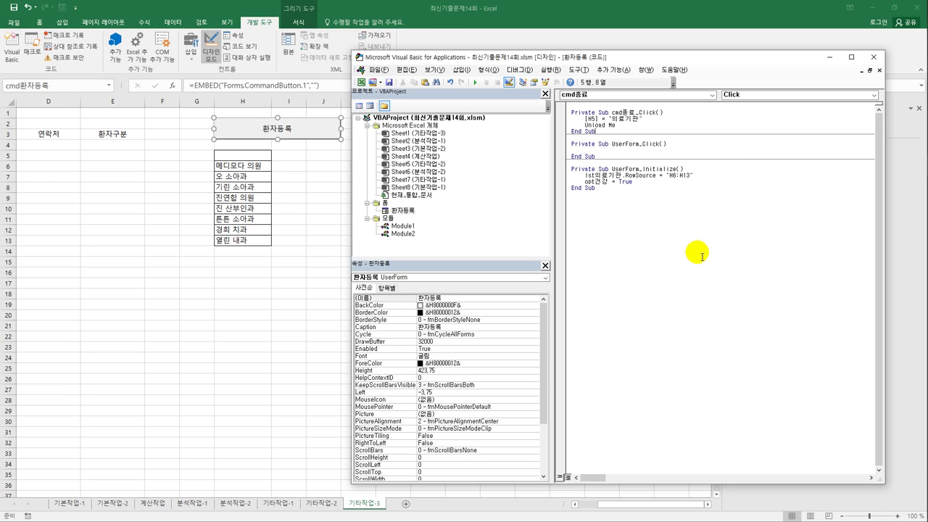
- Create the cmd등록_Click procedure and check the [표1] header range B2:E3 on the worksheet
left_click(683, 94)
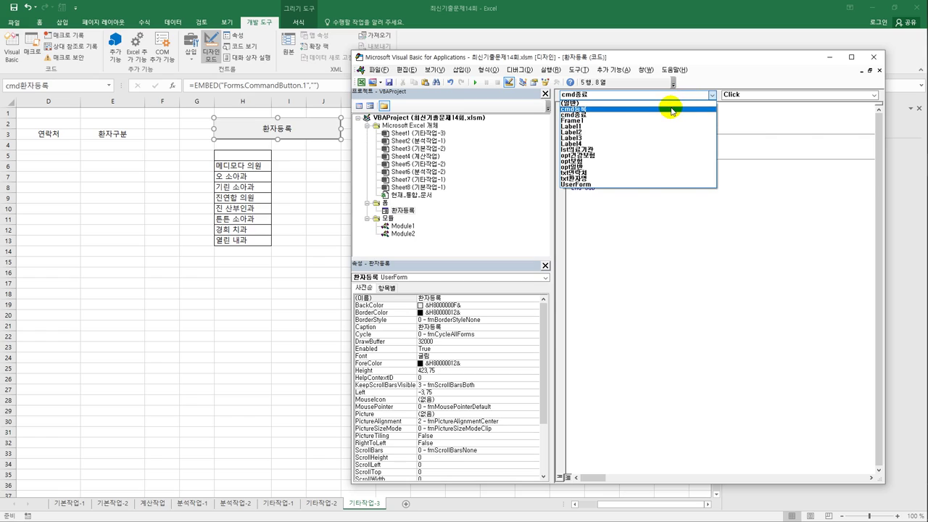
left_click(672, 110)
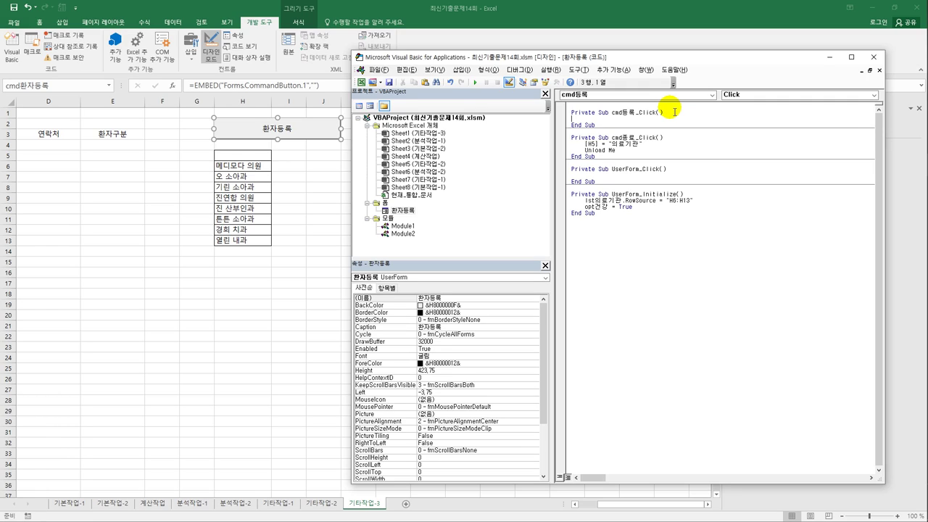
left_click(209, 347)
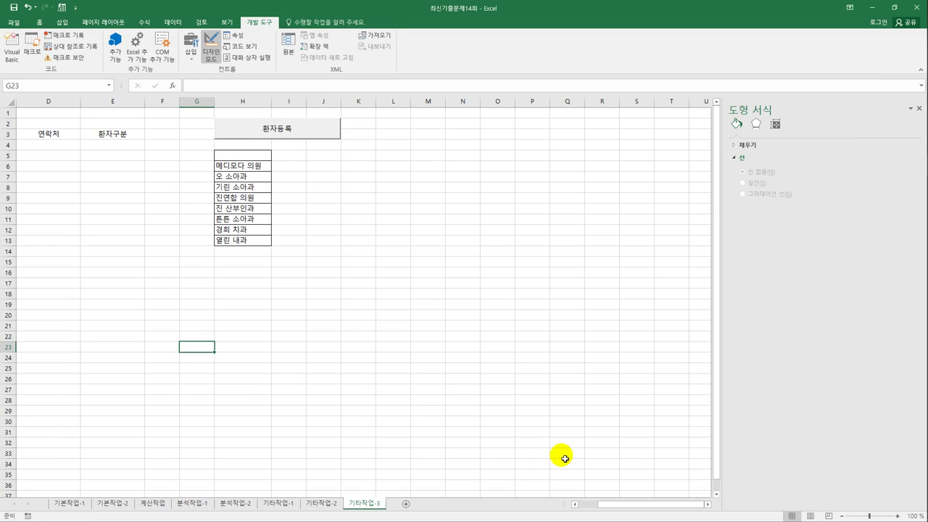
left_click_drag(600, 503, 570, 503)
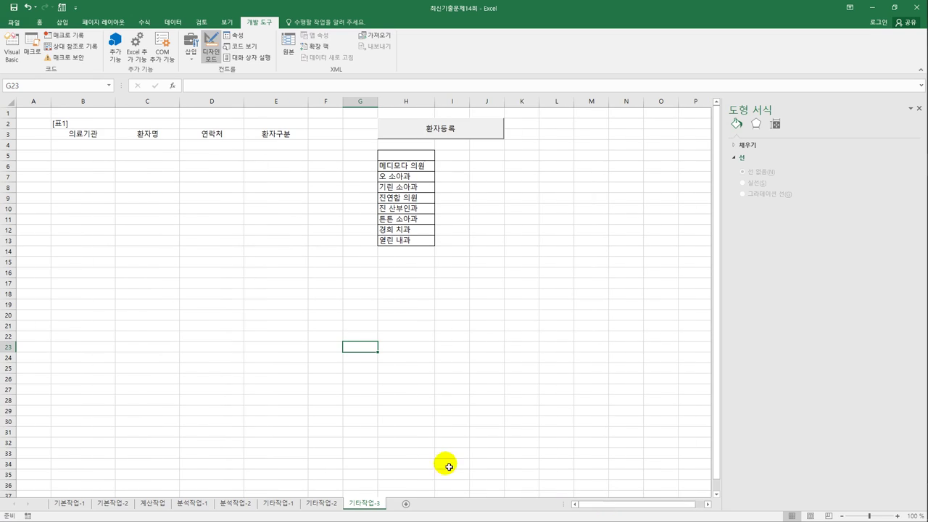
left_click(87, 134)
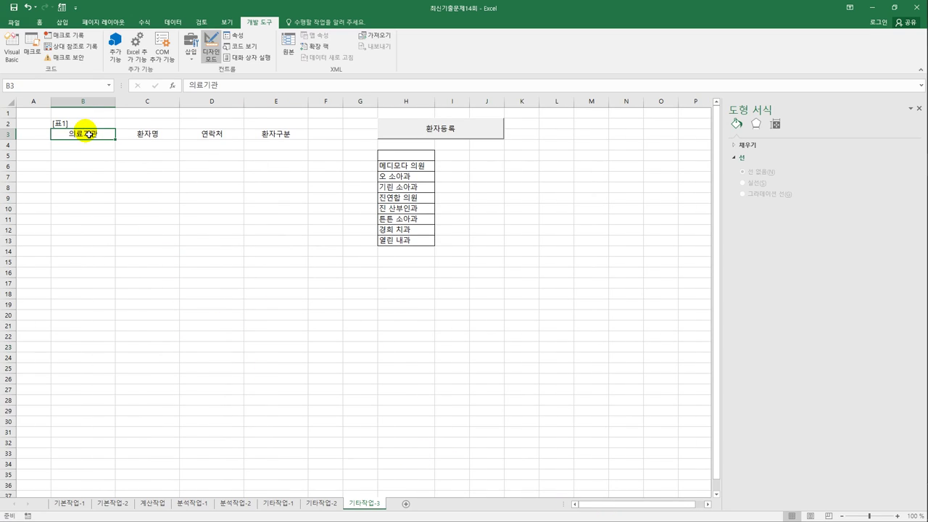
left_click_drag(87, 134, 269, 127)
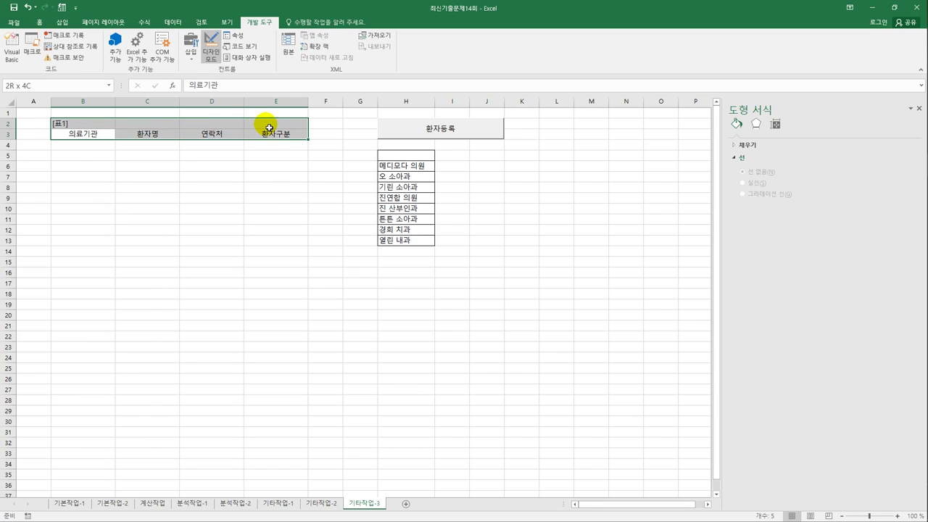
left_click_drag(269, 127, 269, 128)
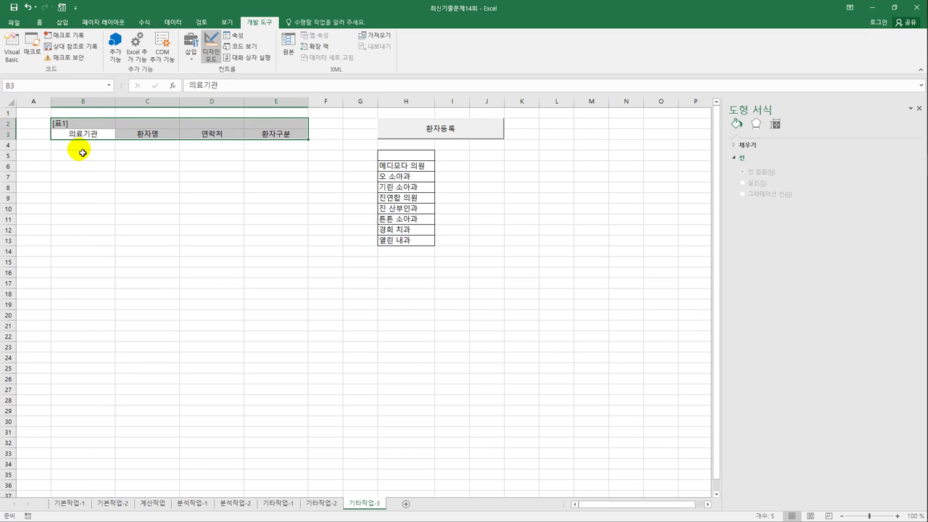
left_click(12, 49)
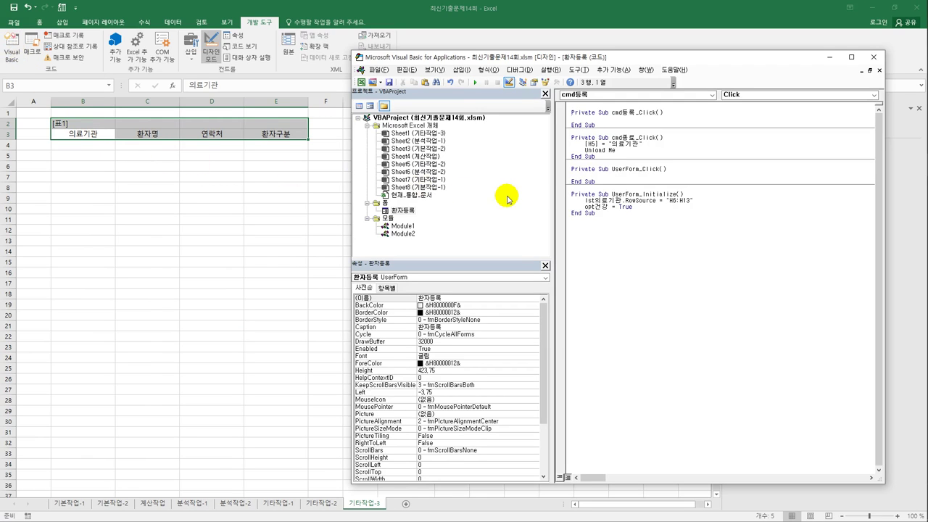
- In cmd등록_Click, add i = Range("B3").CurrentRegion.Rows.Count + 2 followed by a blank line
key("Tab")
type("i = range(")
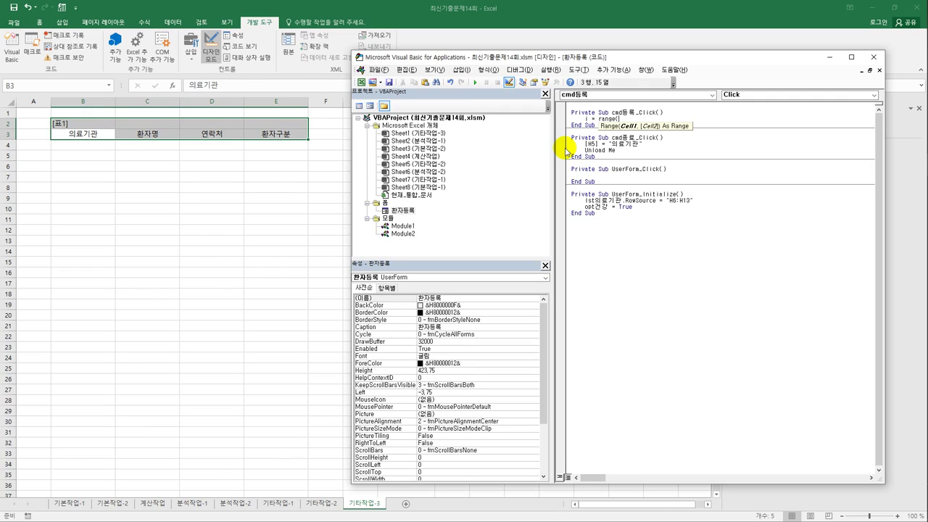
type("\"ㅂ")
type("3\").cu")
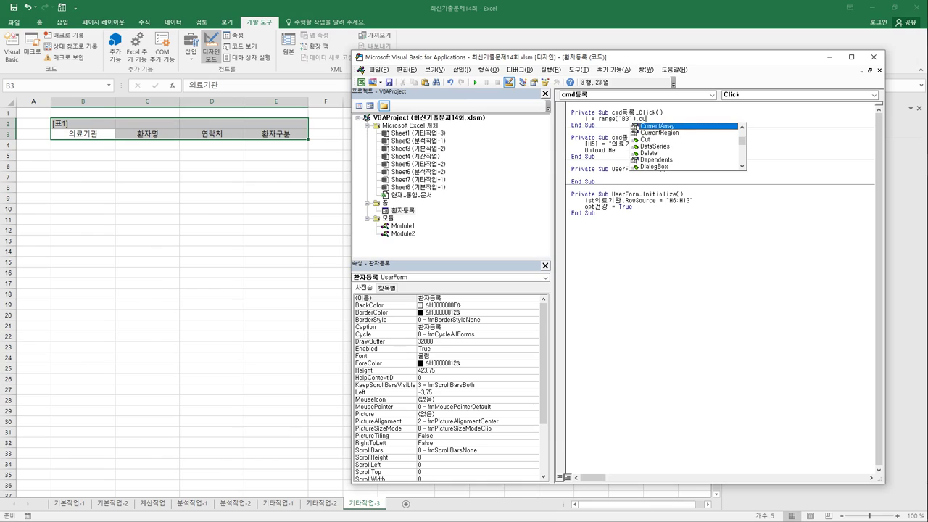
key("Down")
key("Tab")
type(".CurrentRegion.Rows")
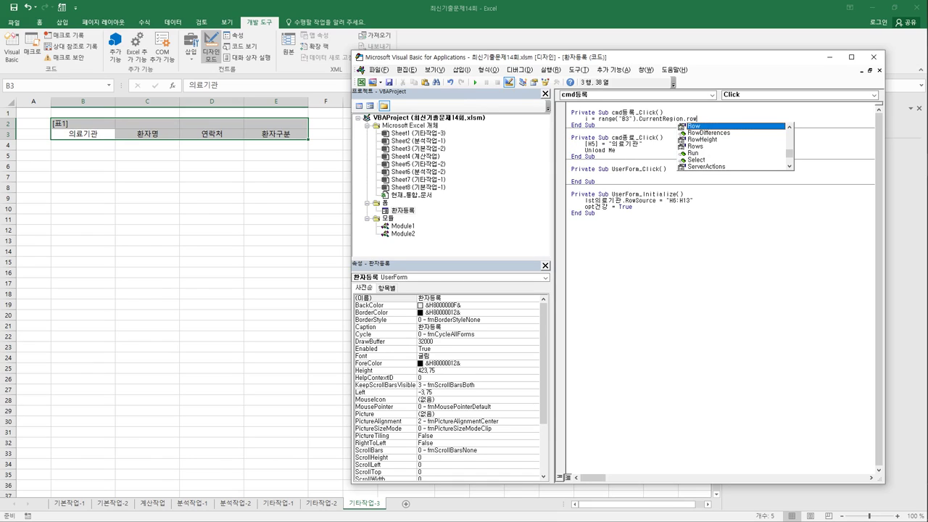
type(".Count ")
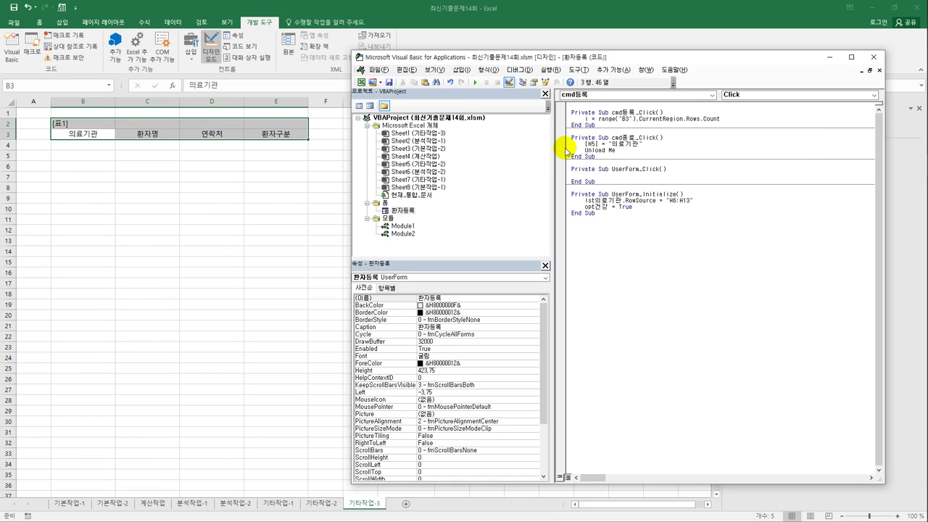
type("+ 2")
key("Return")
key("Return")
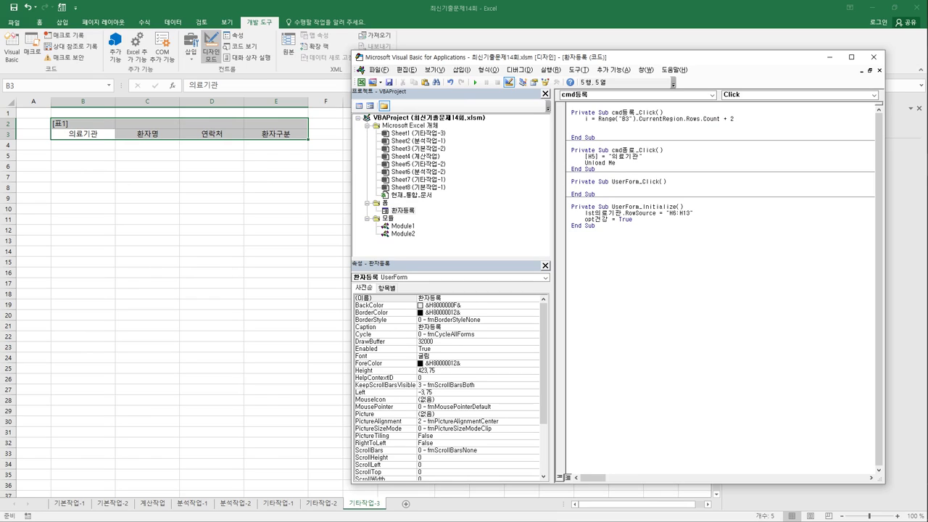
- Add the line Cells(i, 2) = lst의료기관 to cmd등록_Click
type("cells(i2")
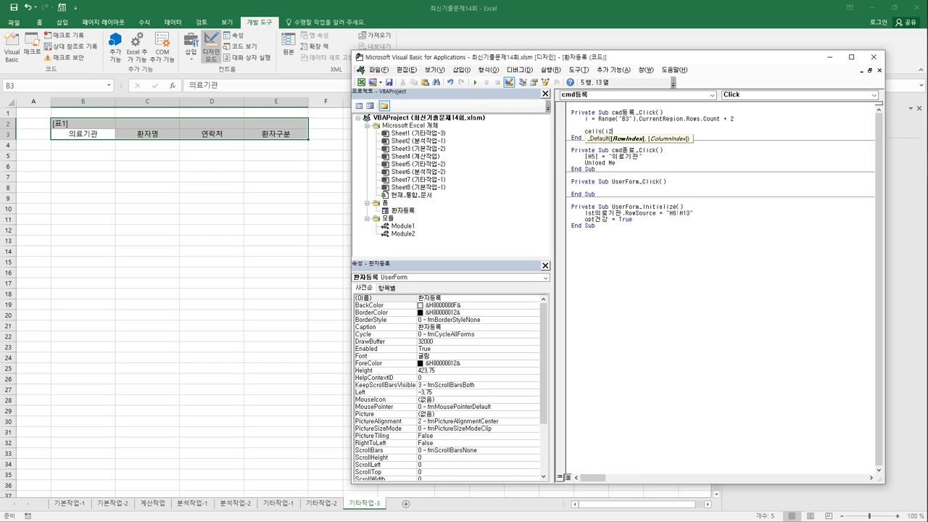
key("BackSpace")
type(", 2) =")
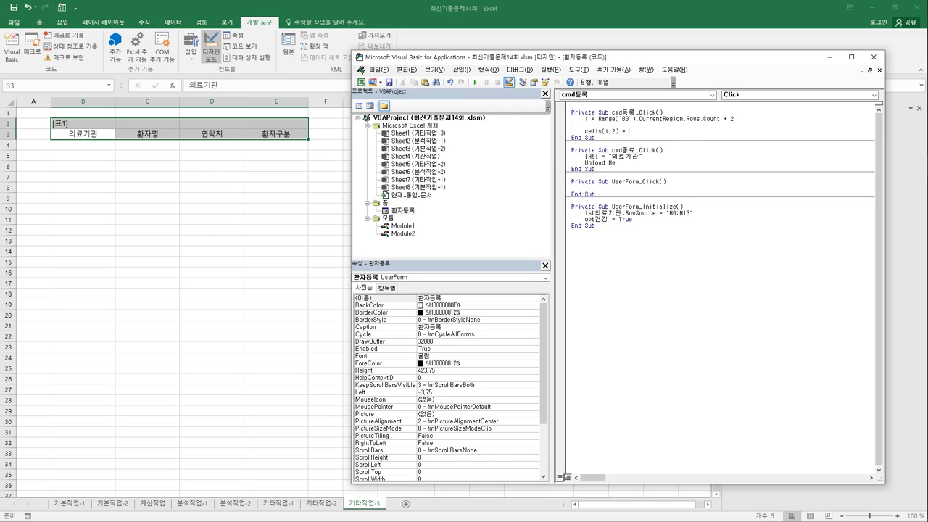
type(" lst의료기관")
key("Return")
- Duplicate the Cells(i, 2) = lst의료기관 line three times below the original
key("shift+End")
key("ctrl+c")
key("Down")
key("ctrl+v")
key("Return")
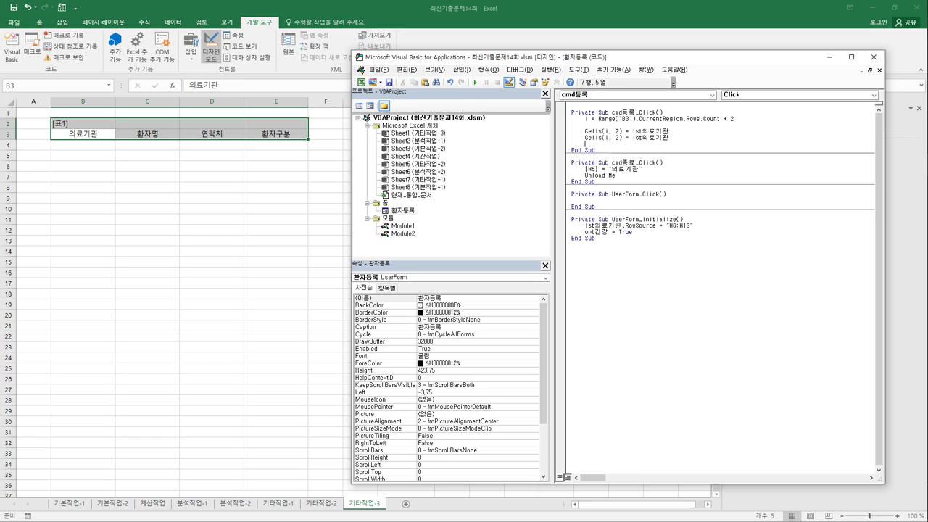
key("ctrl+v")
key("Return")
key("ctrl+v")
key("Up")
key("Up")
key("Up")
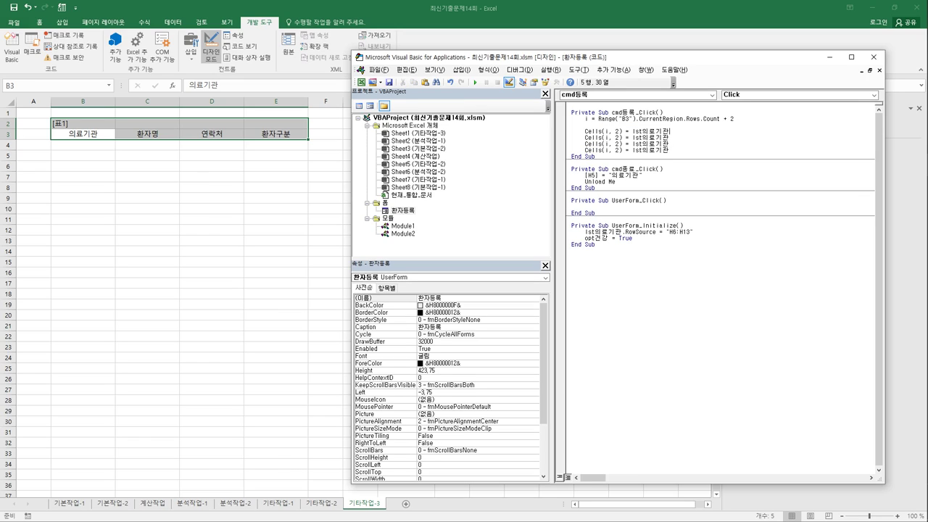
- Change the column numbers in the three duplicated Cells lines to 3, 4 and 5
left_click(641, 137)
key("Left")
key("Left")
key("Left")
key("Delete")
type("3")
key("Down")
key("Left")
key("Delete")
type("4")
key("Down")
key("Left")
key("Delete")
type("5")
- Assign txt환자명 to Cells(i, 3) and txt연락처 to Cells(i, 4)
key("Up")
key("Up")
key("Right")
key("Right")
key("Right")
key("shift+End")
key("Delete")
type("txt환자명")
key("BackSpace")
key("shift+End")
type("txt연락처")
- Insert If opt일반 = True Then above the column 5 line and make its indented assignment Cells(i, 5) = "일반"
key("Return")
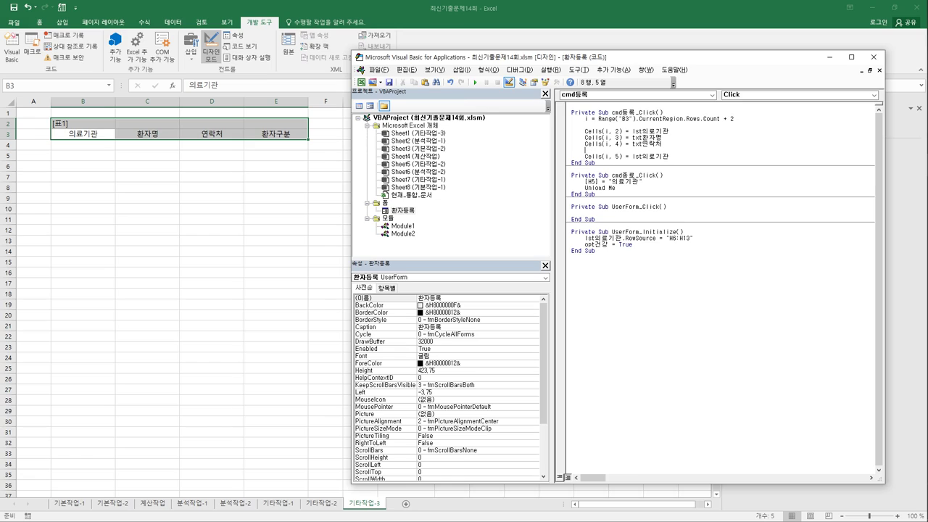
key("Return")
type("if")
type(" opt")
type("일반 =")
type(" ㅅ")
type("t")
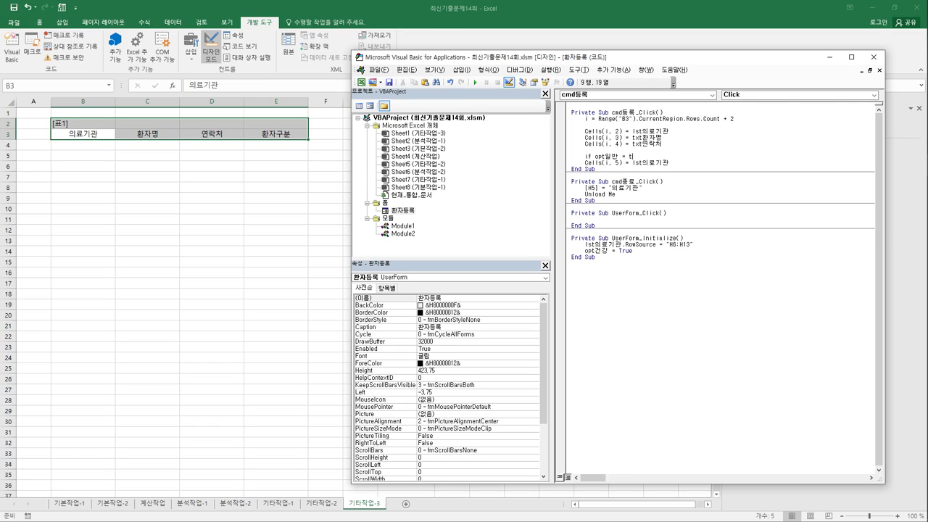
type("rue then")
key("Down")
key("Home")
key("Tab")
key("End")
key("shift+Left")
key("shift+Left")
key("shift+Left")
key("shift+Left")
key("shift+Left")
key("shift+Left")
type("\"일반\"")
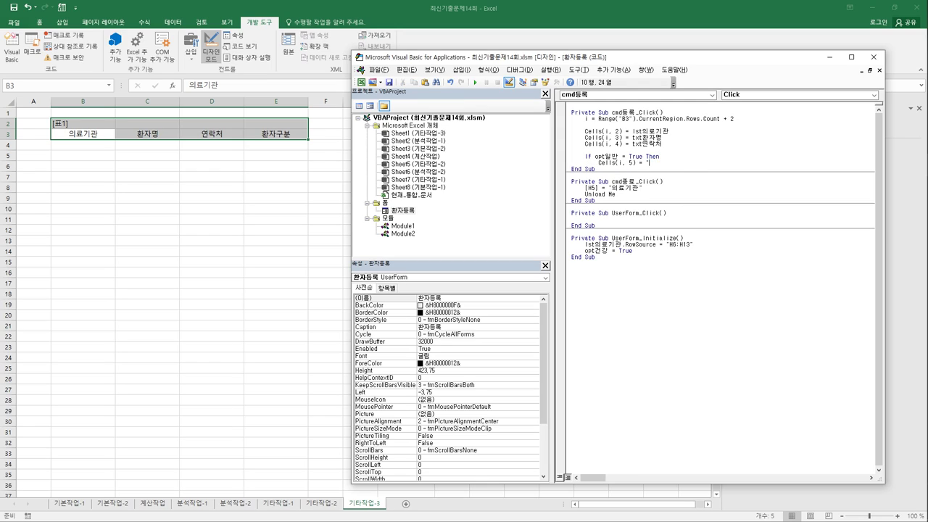
- Duplicate the two-line opt일반 condition directly below itself
key("Return")
key("Up")
key("Up")
key("shift+Down")
key("shift+End")
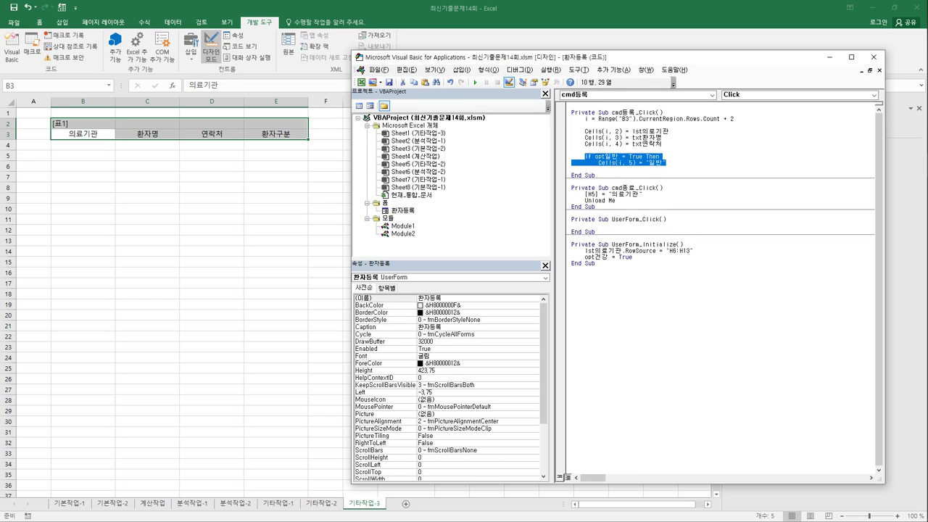
key("Down")
key("ctrl+v")
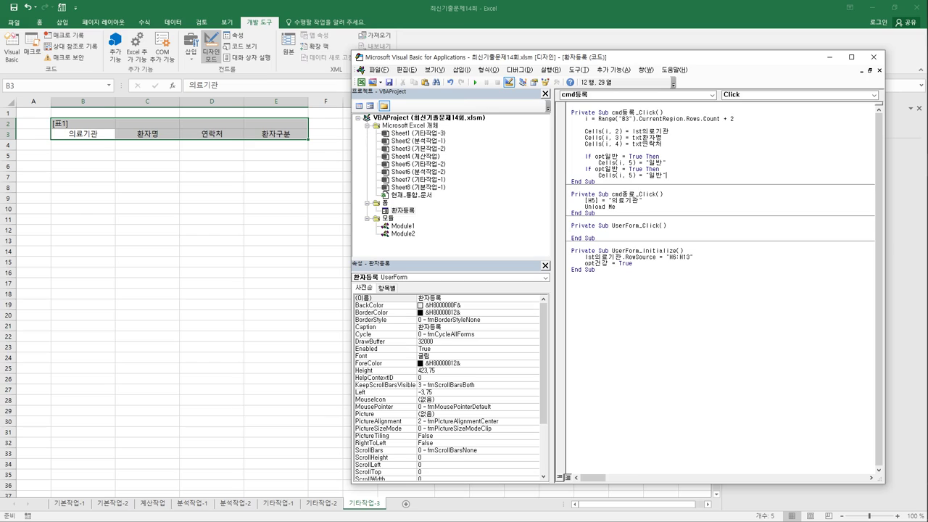
- Turn the duplicated condition into ElseIf opt보험 = True Then with Cells(i, 5) = "보험"
left_click(585, 169)
type("else")
key("shift+Right")
key("shift+Right")
key("shift+Right")
key("shift+Left")
key("Delete")
type("보험")
key("Down")
key("shift+Right")
key("shift+Right")
type("보험")
key("End")
- Add an Else branch with Cells(i, 5) = "건강보험" and close the condition with End If
key("Return")
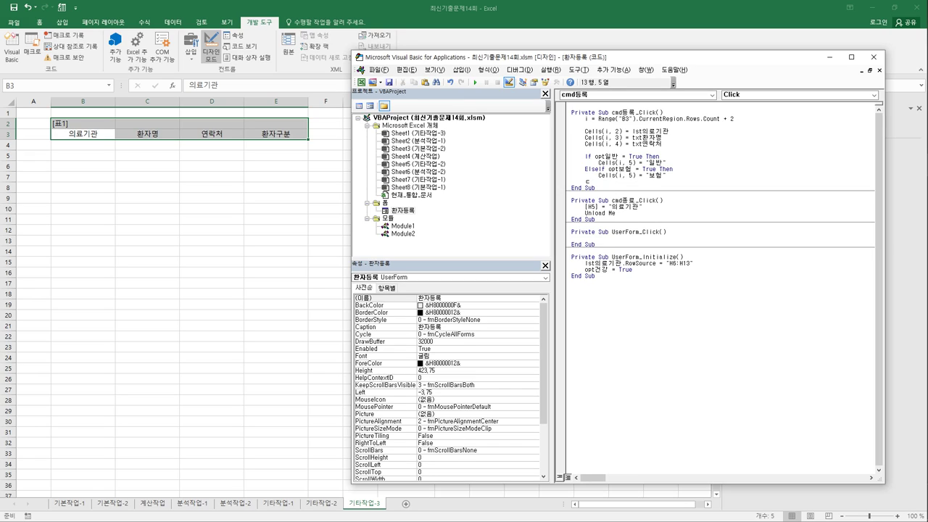
type("else")
left_click_drag(599, 175, 665, 175)
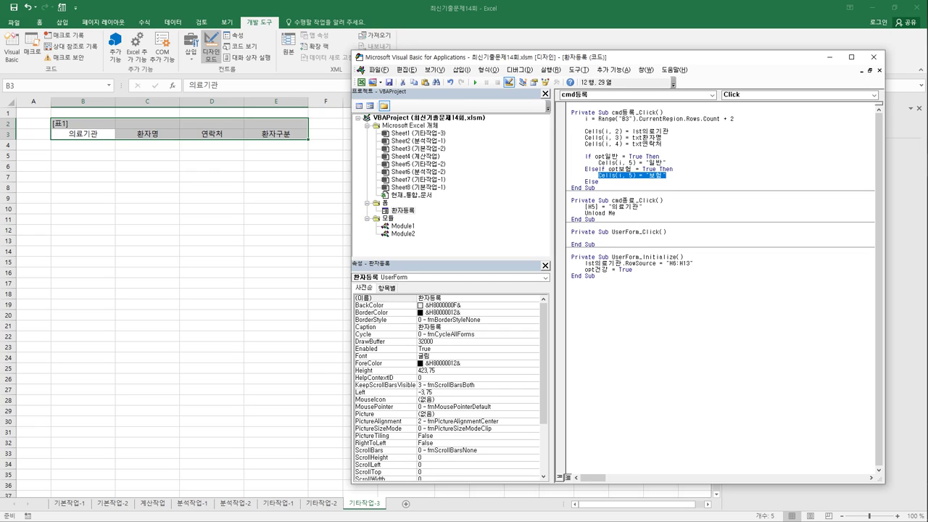
key("Down")
key("Return")
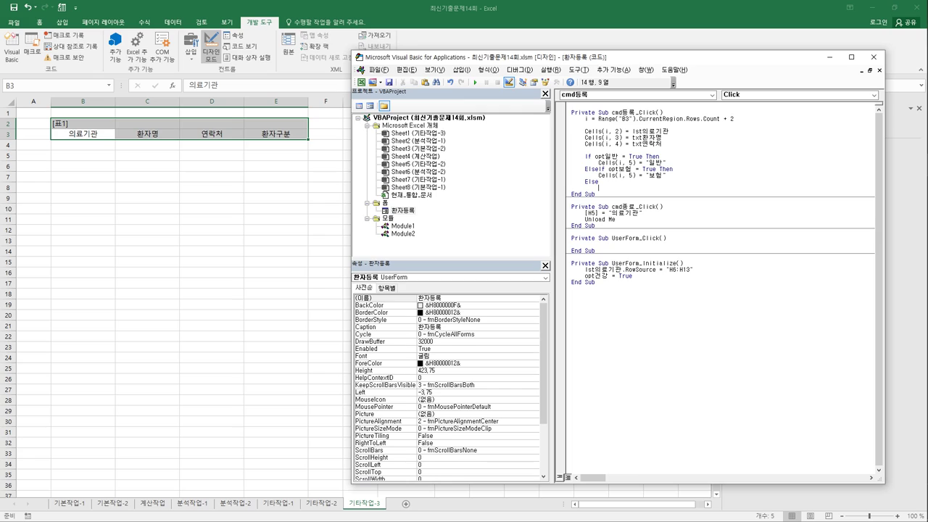
key("ctrl+v")
key("shift+Right")
key("shift+Right")
type("기")
type("강보험")
key("Return")
type("End If")
key("Return")
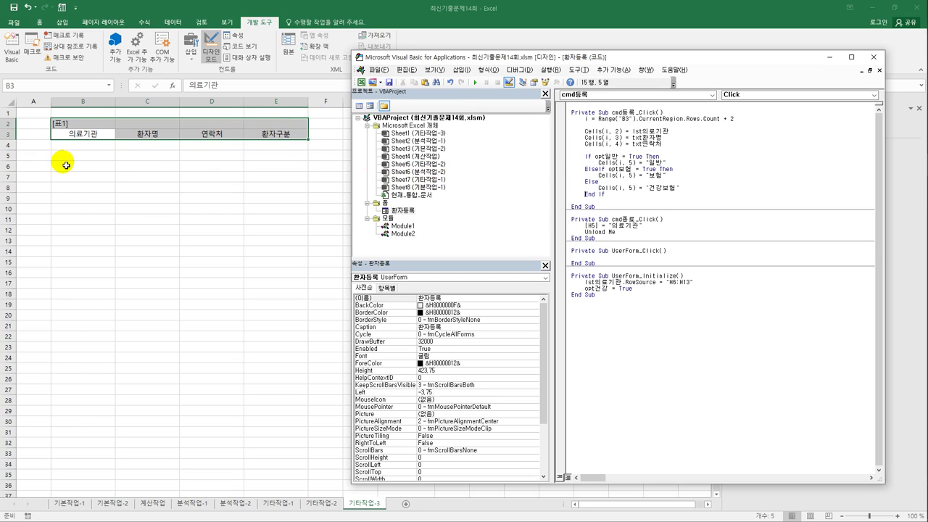
- Return to the worksheet, turn off design mode and open the 환자등록 form with its command button
left_click(243, 307)
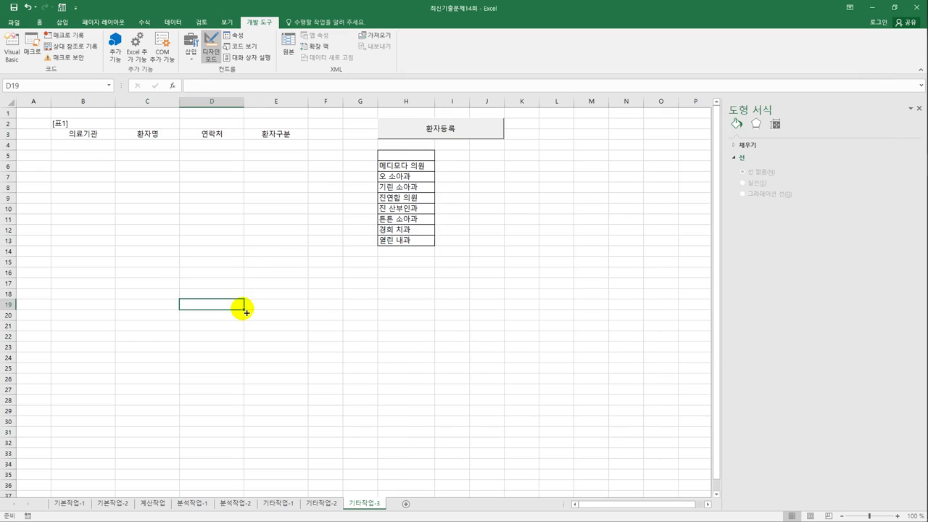
left_click(210, 50)
left_click(439, 134)
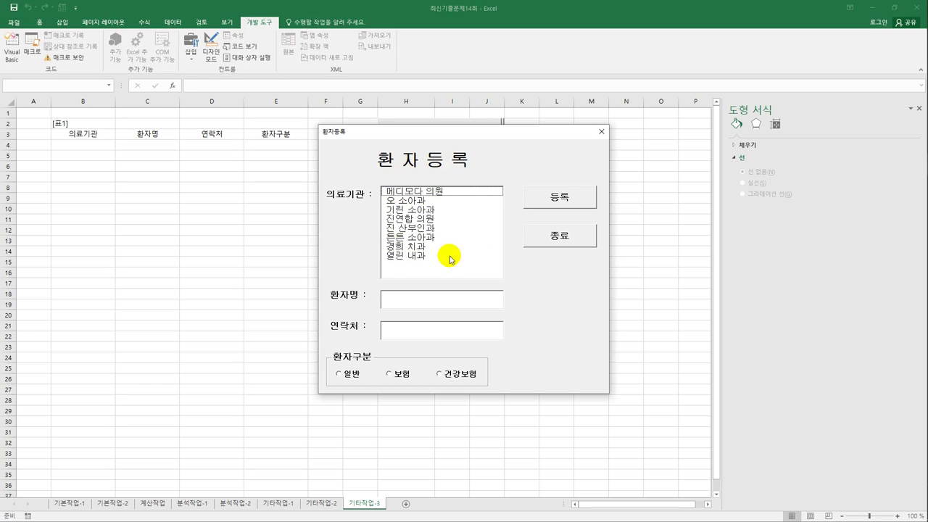
- Try several entries in the form's 의료기관 list and leave 메디모다 의원 selected
left_click(430, 193)
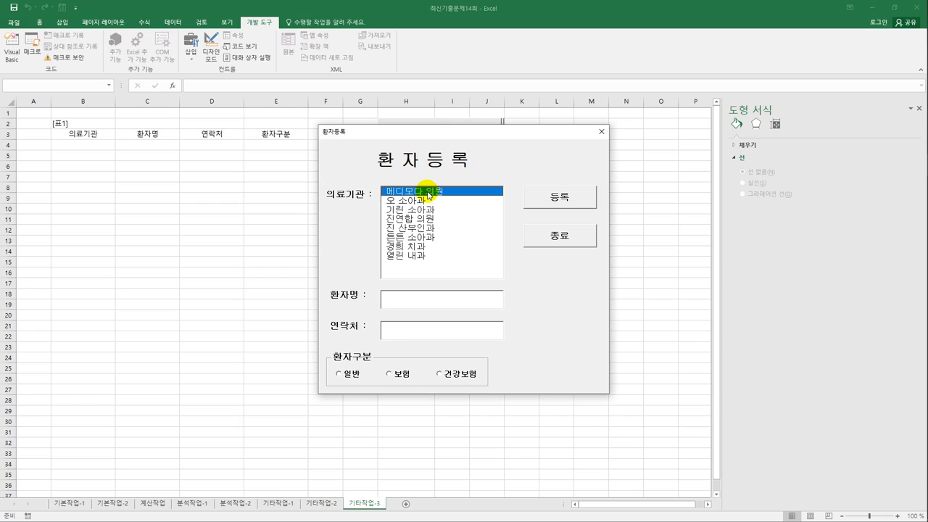
left_click(422, 201)
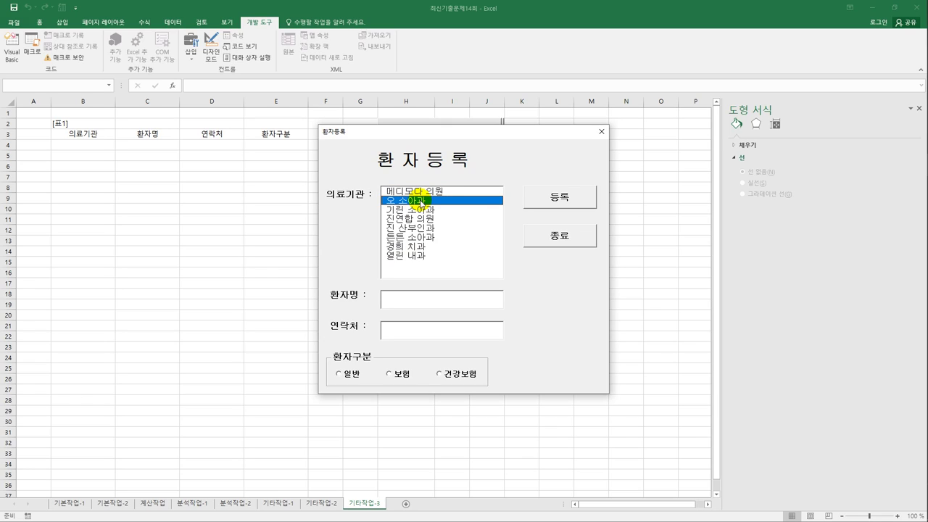
left_click(424, 209)
left_click(426, 191)
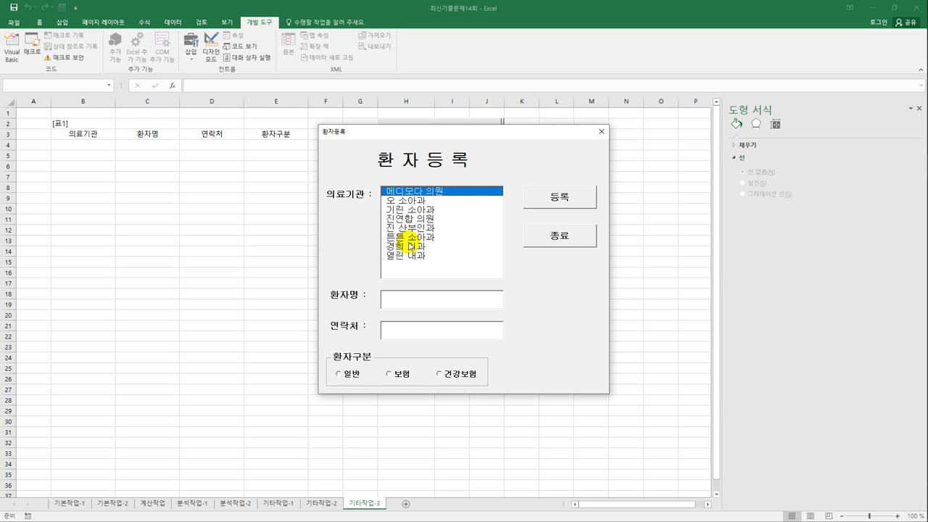
- Close the form, reopen its VBA code and add iRow = lst의료기관.ListIndex above the cell assignments in cmd등록_Click
left_click(600, 132)
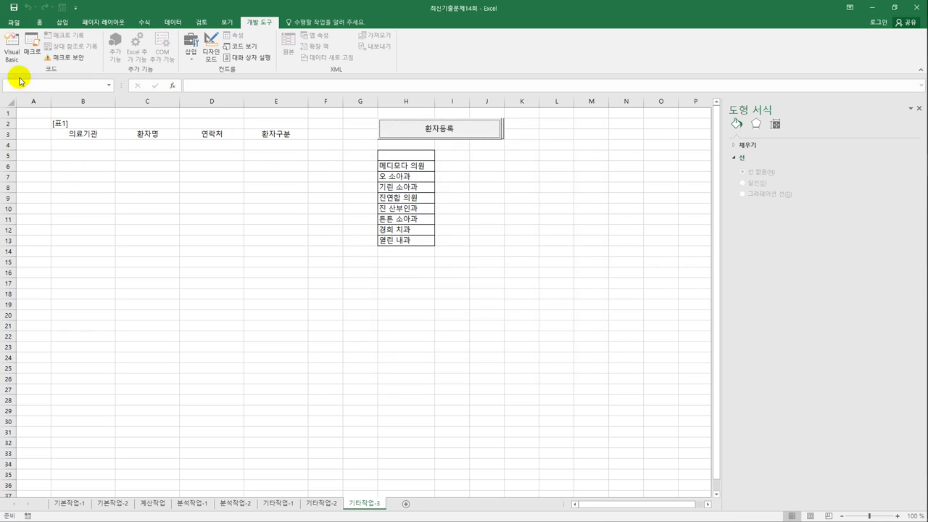
left_click(12, 52)
double_click(770, 166)
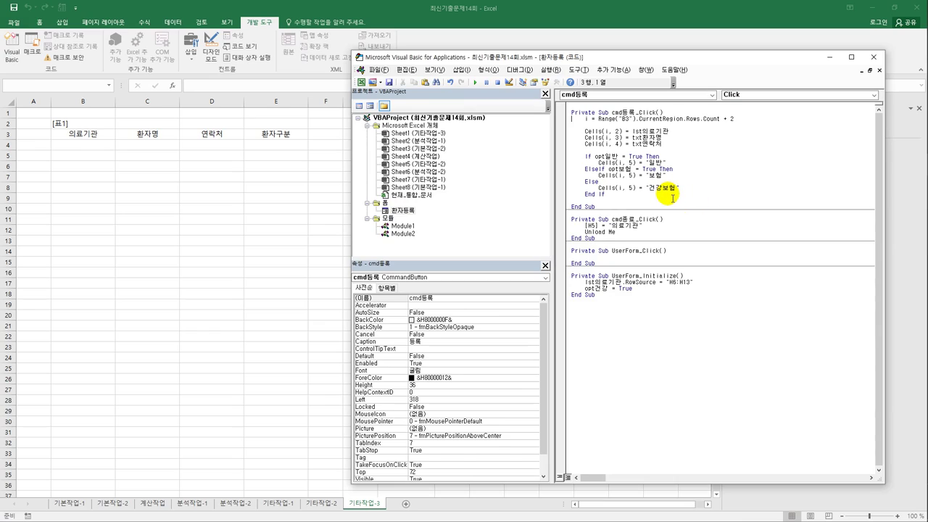
key("Return")
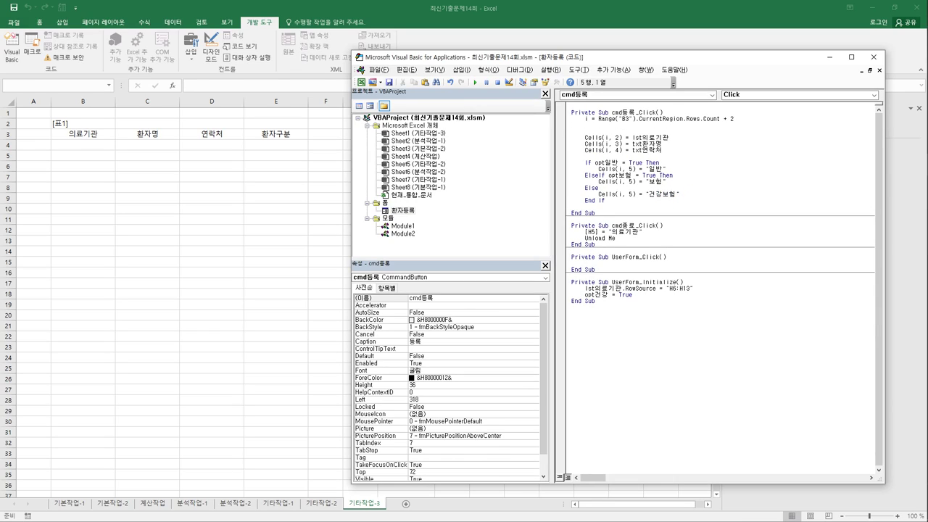
type("iRow = lst의료기관.li")
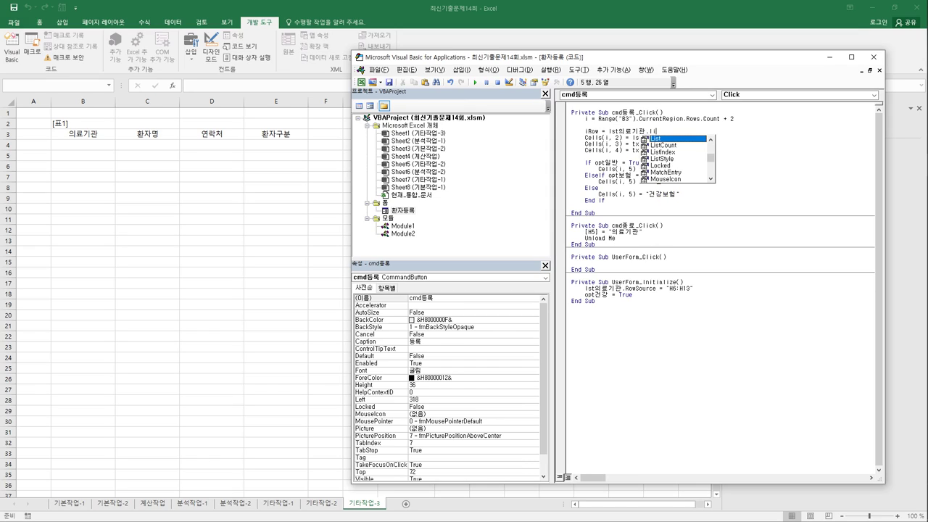
type("stin")
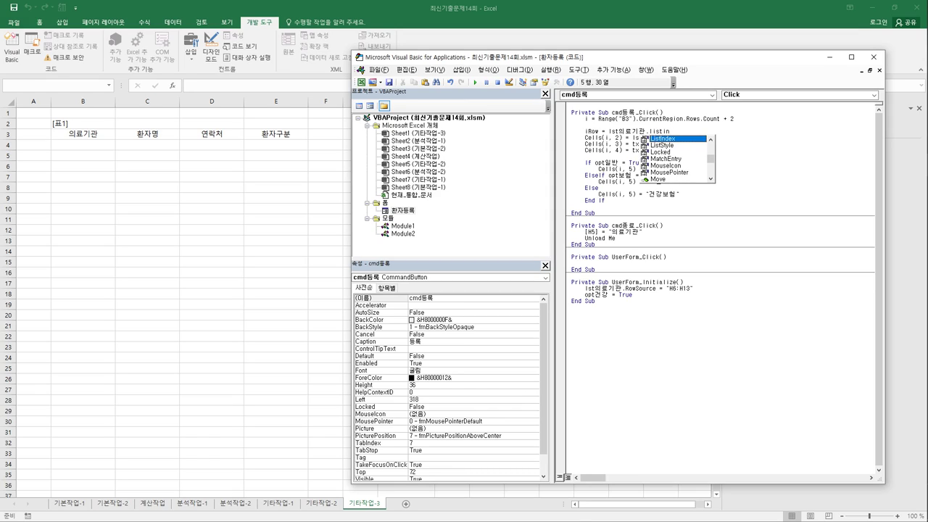
key("Tab")
key("Return")
- Extend the Cells(i, 2) assignment in cmd등록_Click to read lst의료기관.List(iRow, 0)
left_click(670, 144)
type(".")
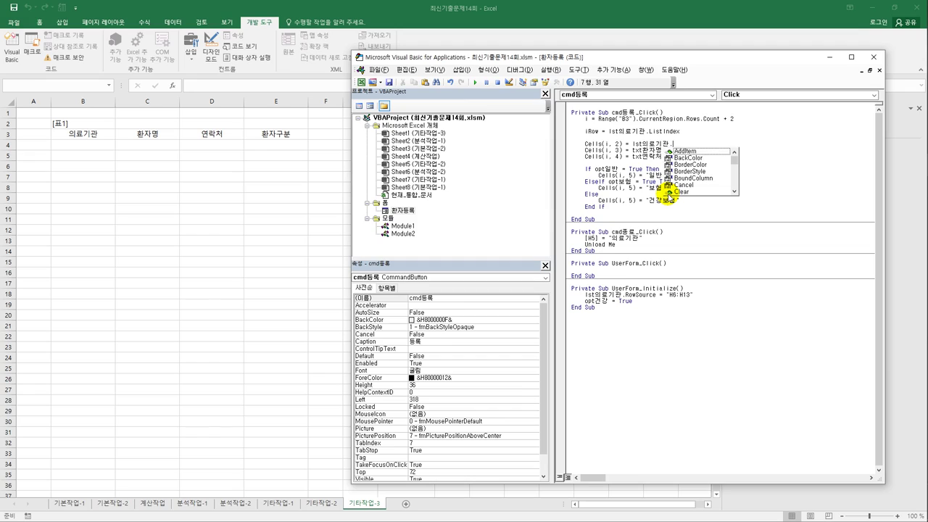
type("list")
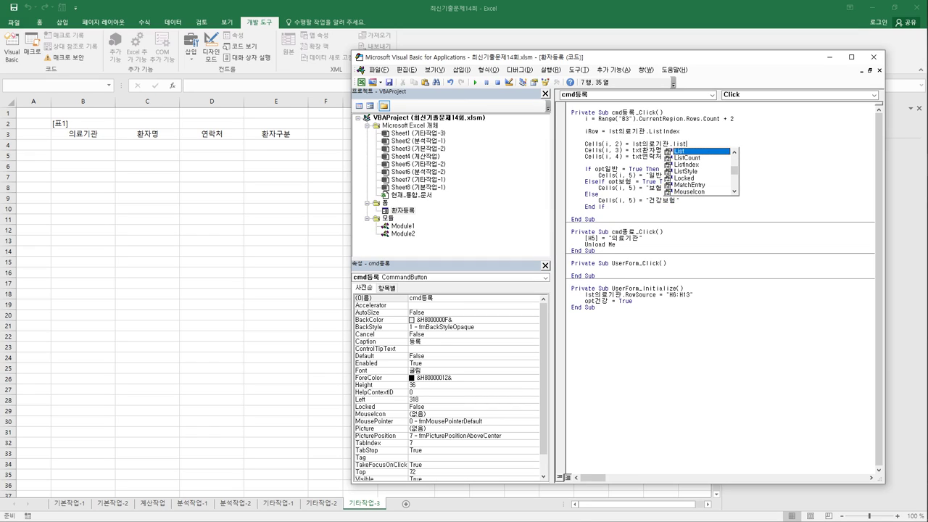
type("(")
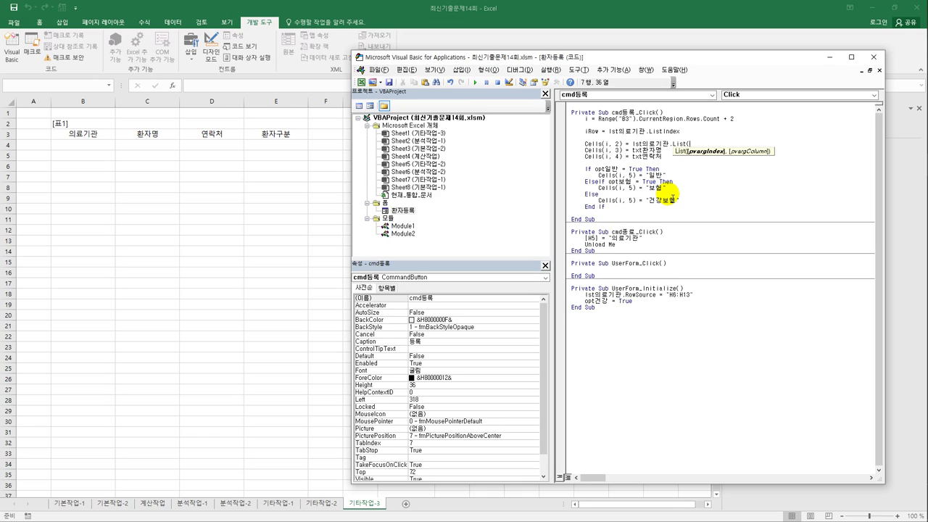
type("iRo")
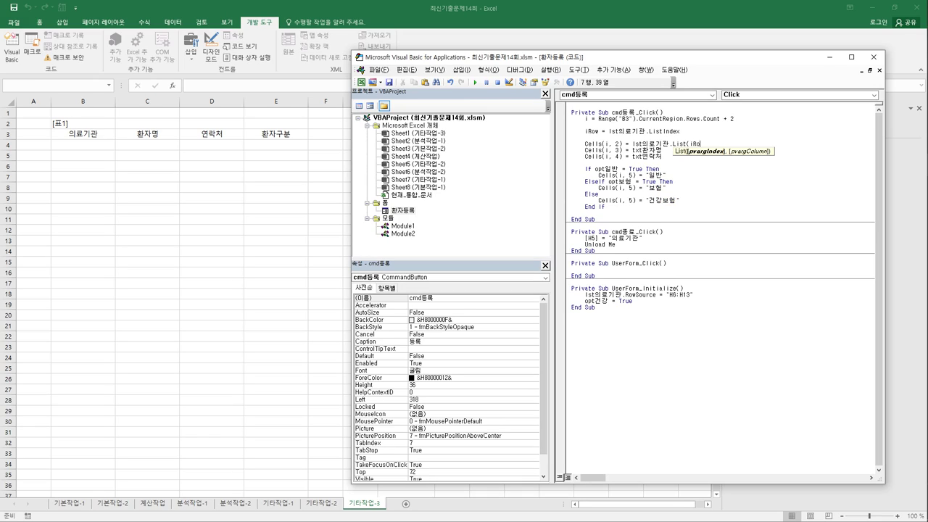
type("w,")
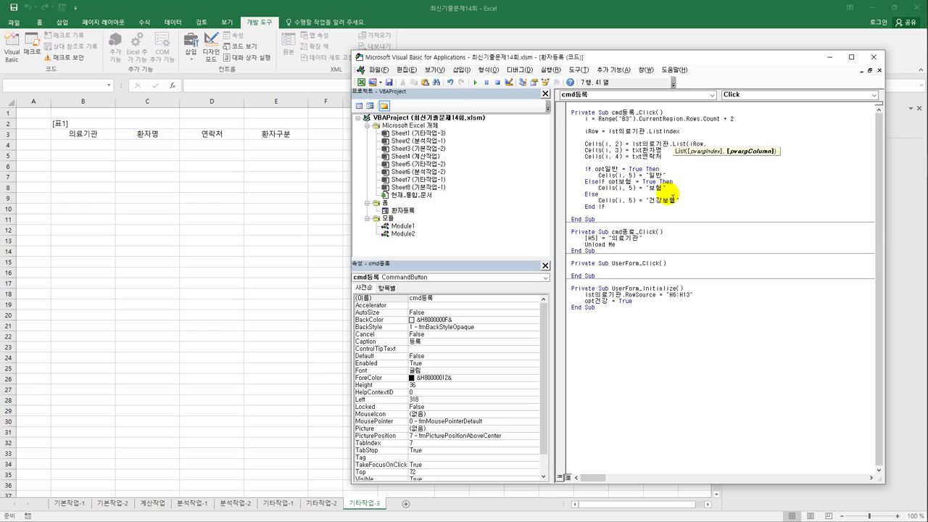
type("0)")
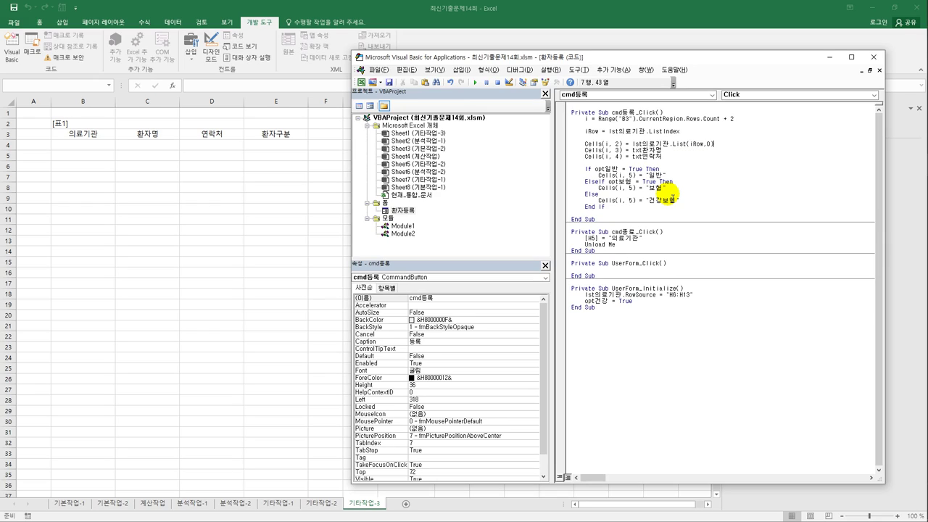
left_click(672, 194)
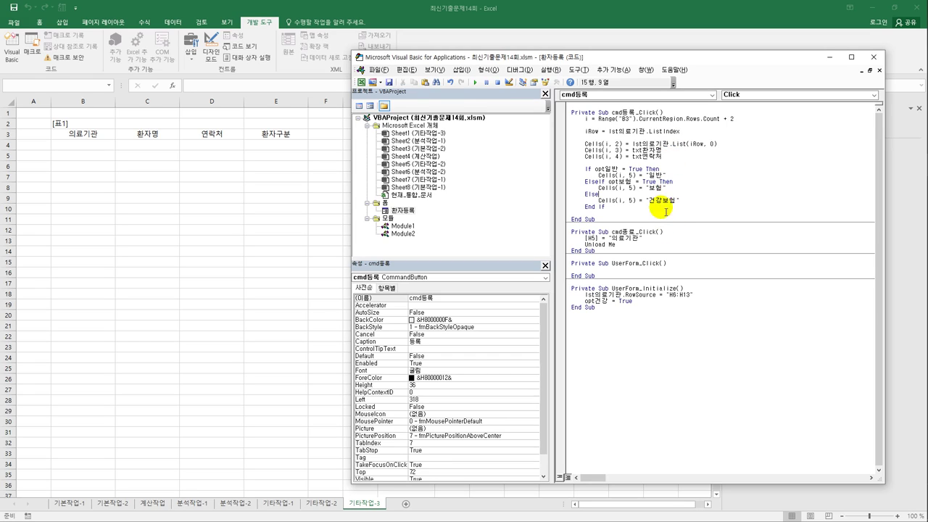
- Return to the worksheet, open the 환자등록 form and select 메디모다 의원 in the 의료기관 list
left_click(873, 56)
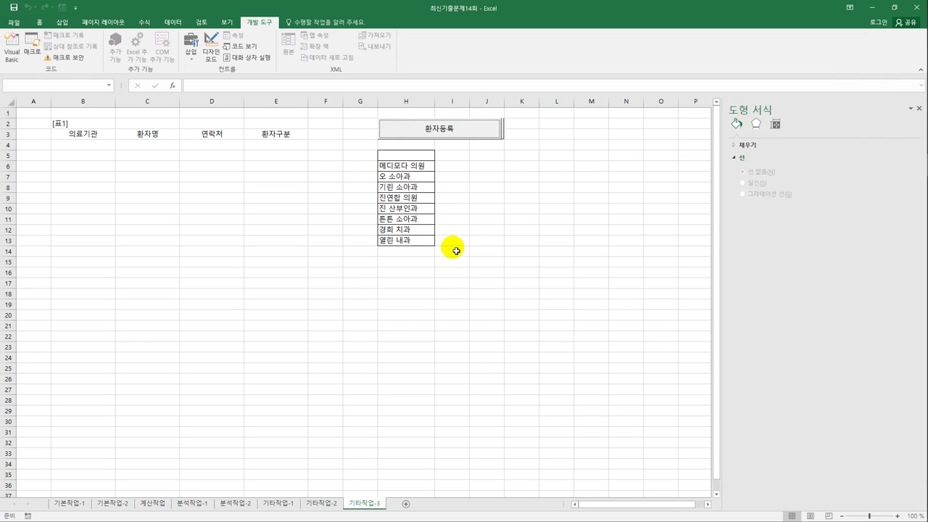
left_click(457, 133)
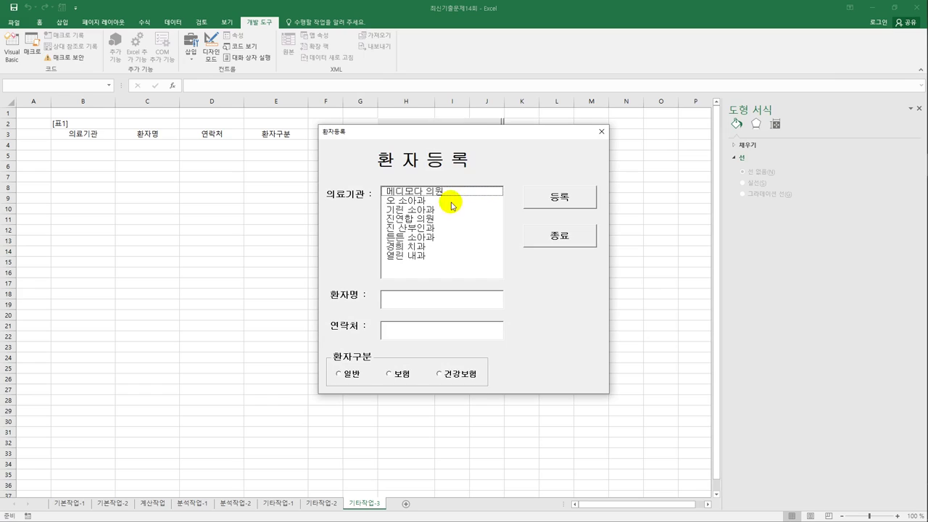
left_click(438, 193)
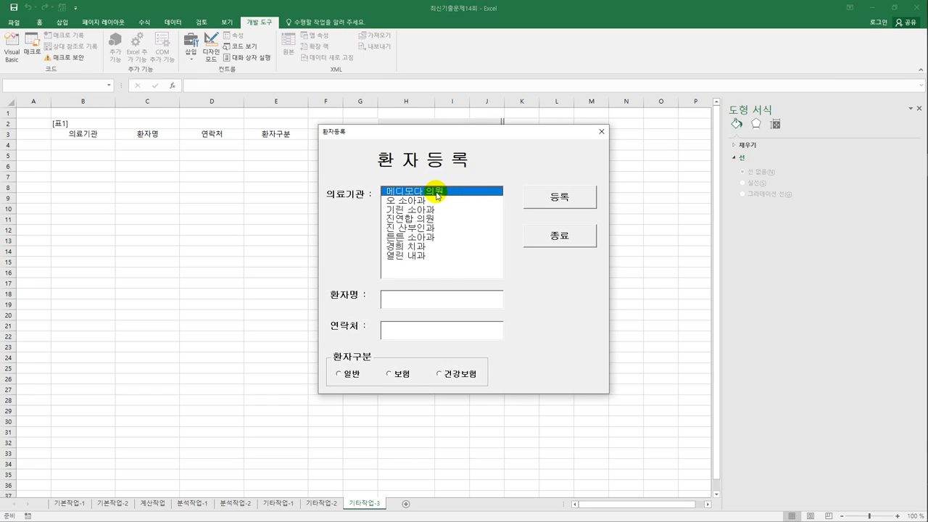
- Enter the patient's name and phone number, set 환자구분 to 일반 and register the record, uncovering the table behind the form
left_click(407, 306)
type("gh")
key("BackSpace")
key("BackSpace")
type("홍길동")
key("Tab")
type("010-000-0000")
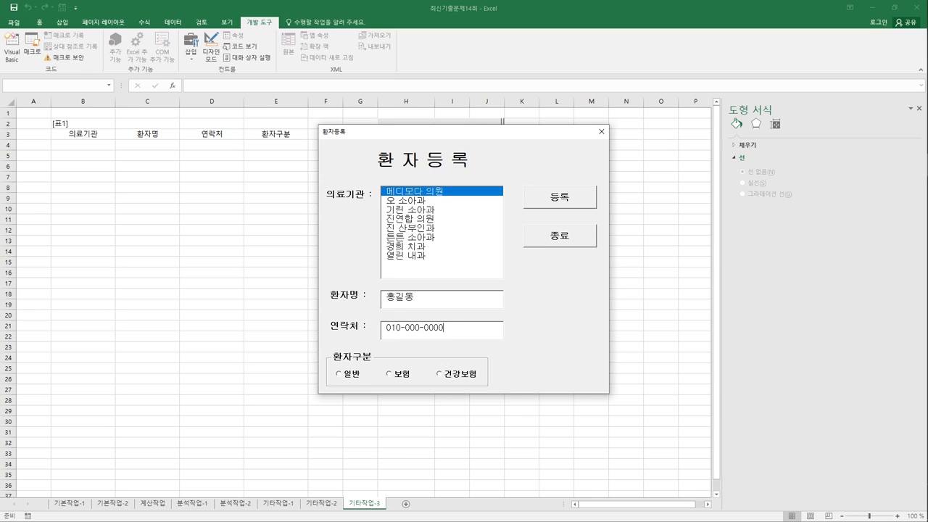
left_click(354, 374)
left_click(545, 198)
left_click_drag(449, 134, 450, 190)
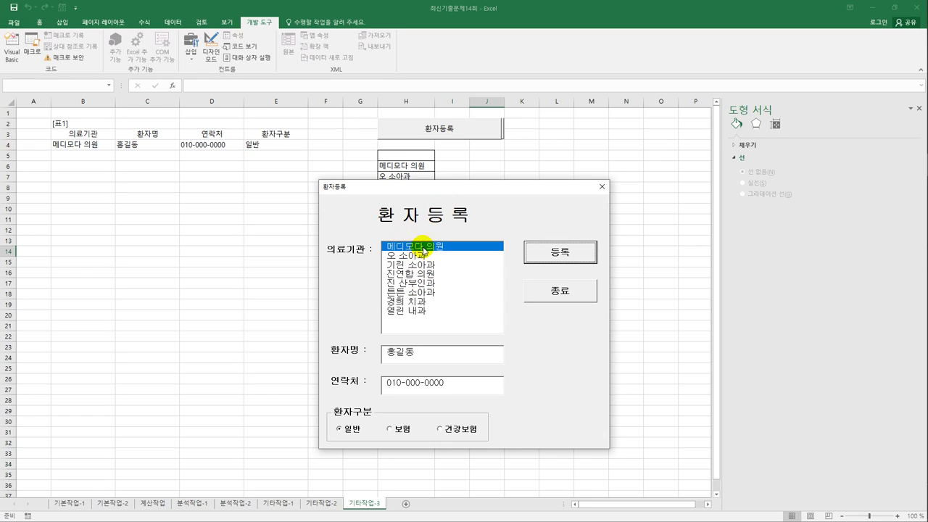
- Register a second patient with 진연합 의원 as 의료기관, a new patient name and 환자구분 set to 보험
left_click(420, 274)
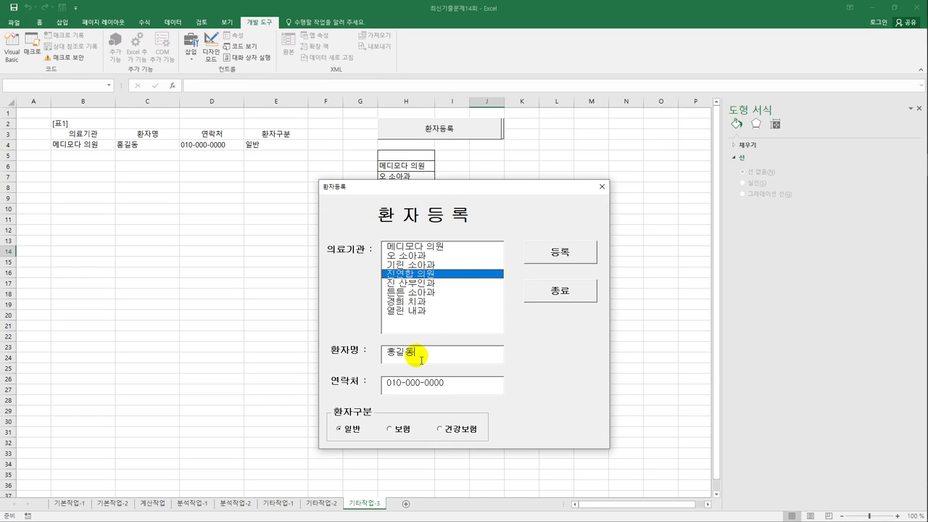
left_click_drag(415, 352, 373, 351)
type("강호동")
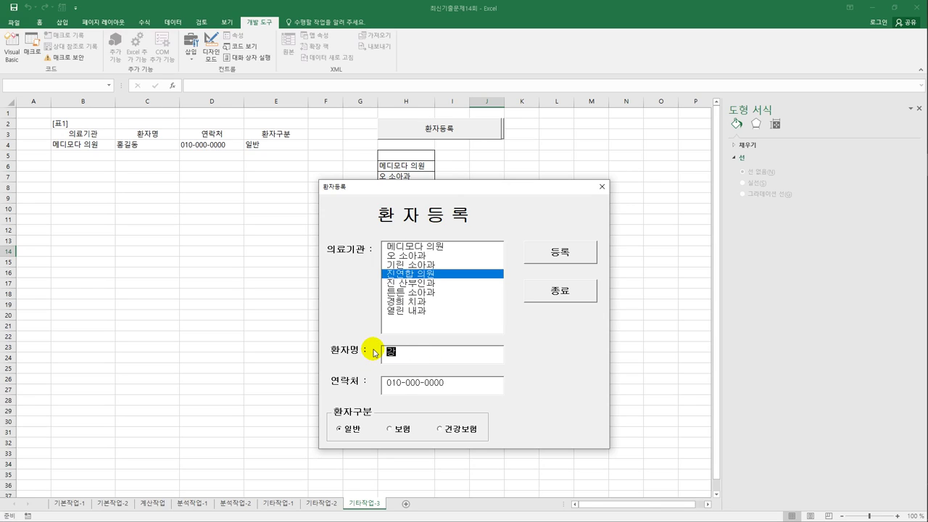
left_click(400, 430)
left_click(542, 255)
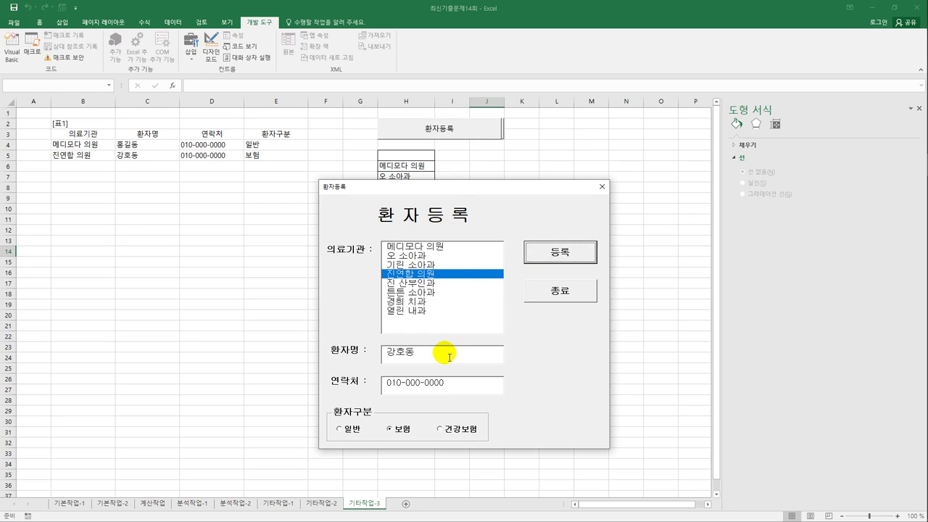
- Close the form with its 종료 command and check the contents of cell H5
left_click(566, 293)
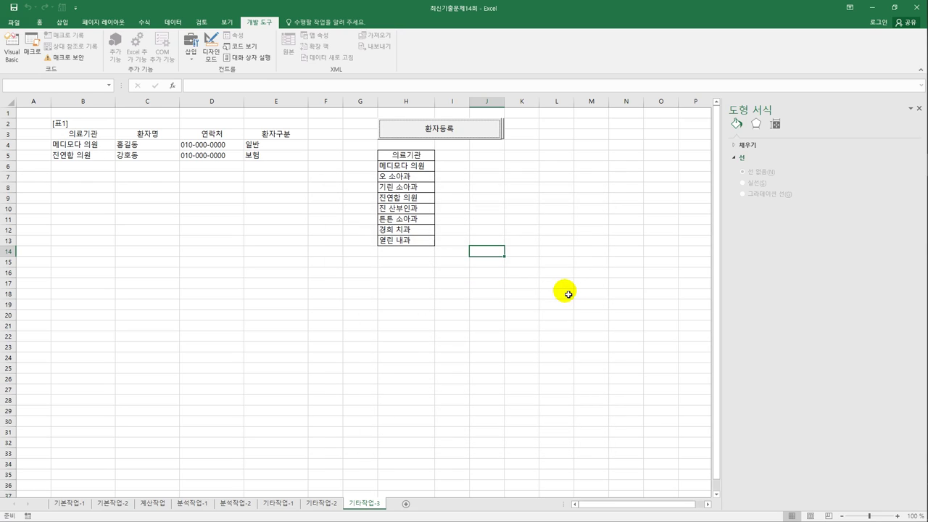
left_click(566, 293)
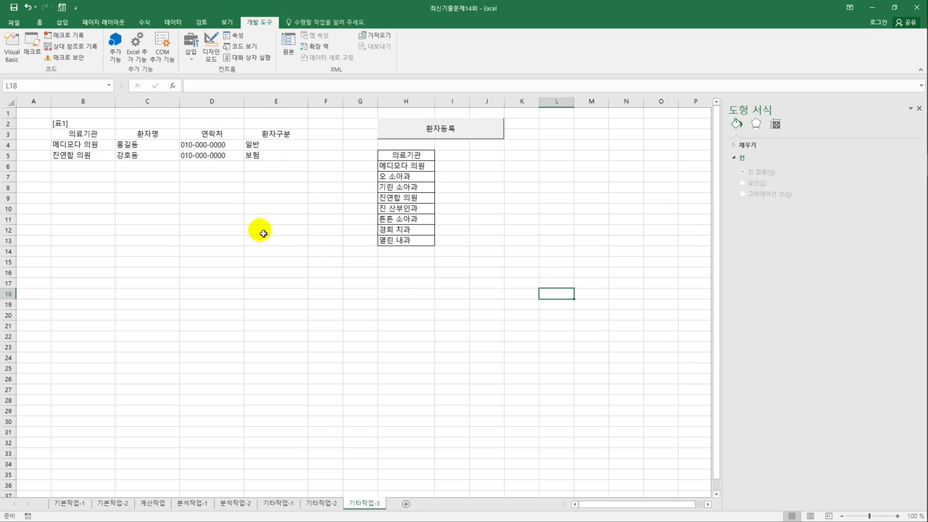
left_click(421, 155)
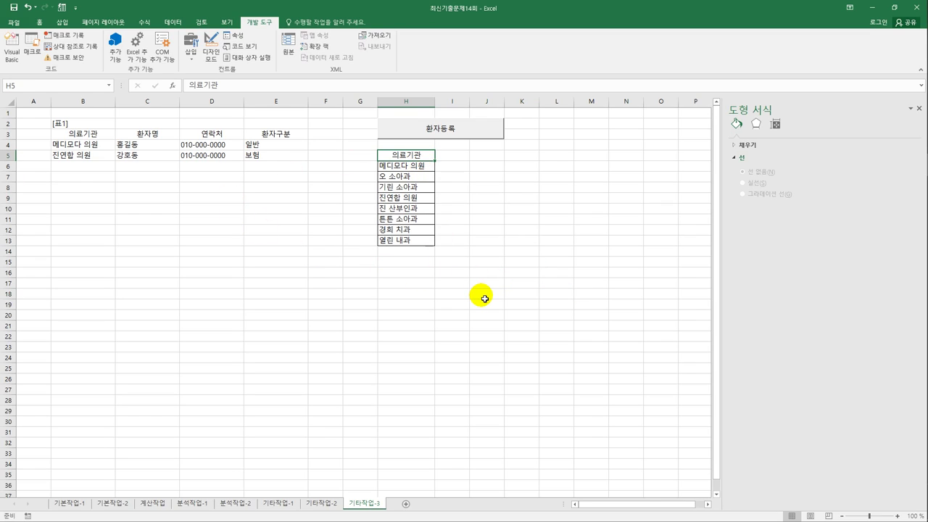